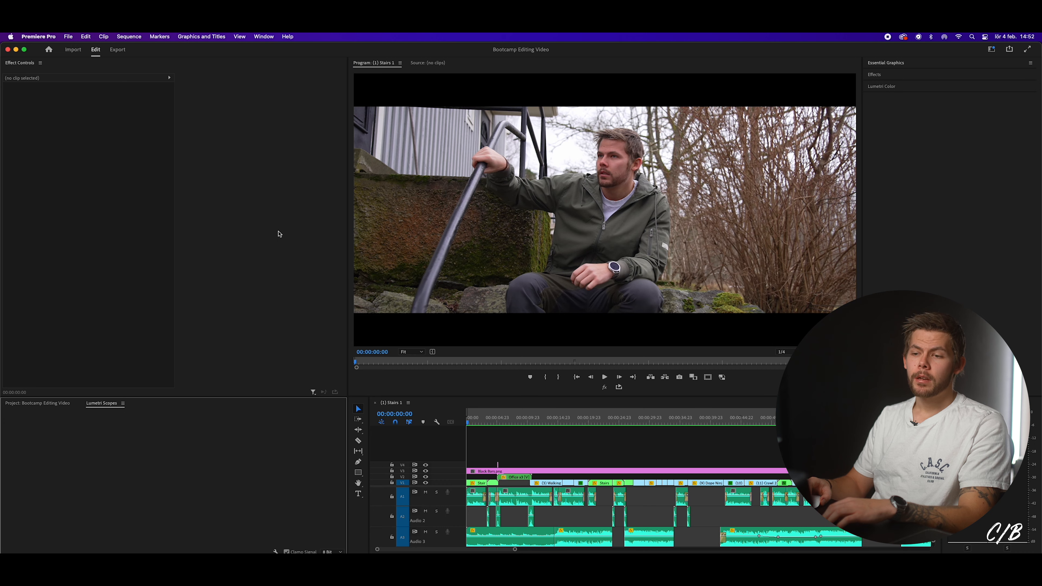
- Dock Lumetri Scopes with Effect Controls at a wider size and show only the Waveform (RGB)
{"action": "left_click_drag", "start_coordinate": [107, 392], "coordinate": [62, 52]}
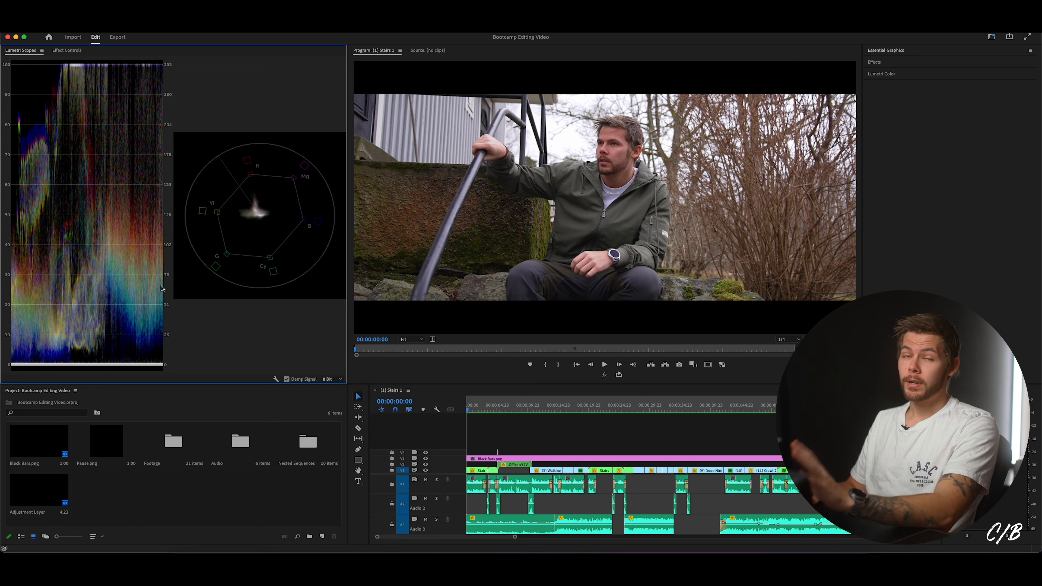
{"action": "right_click", "coordinate": [213, 317]}
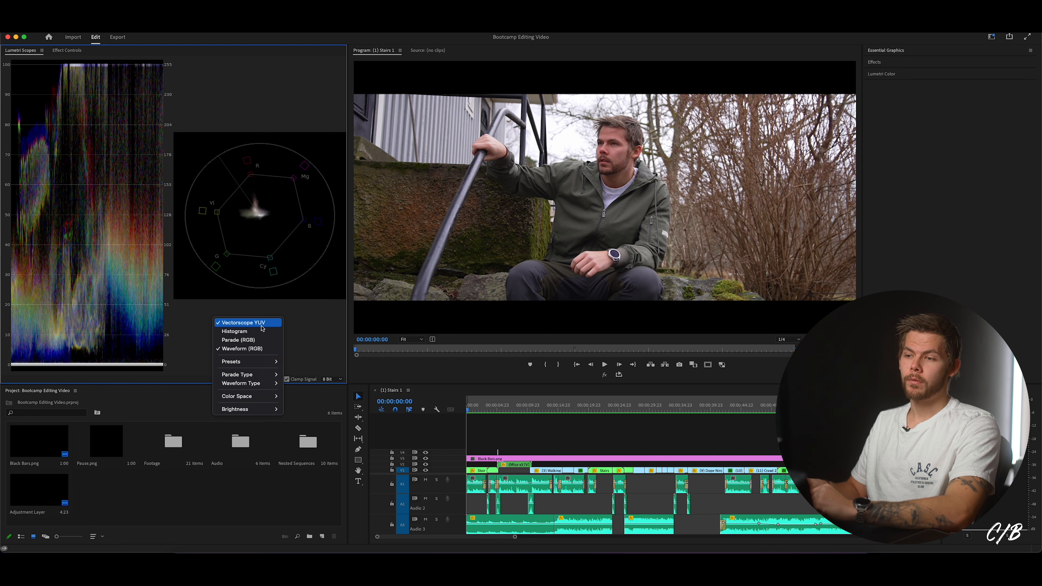
{"action": "left_click", "coordinate": [287, 283]}
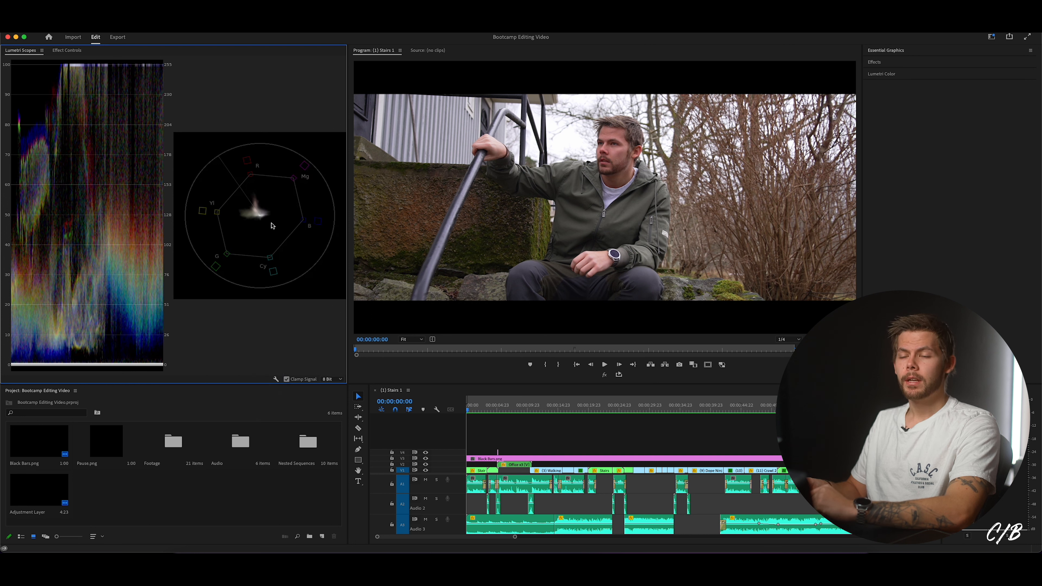
{"action": "right_click", "coordinate": [254, 321]}
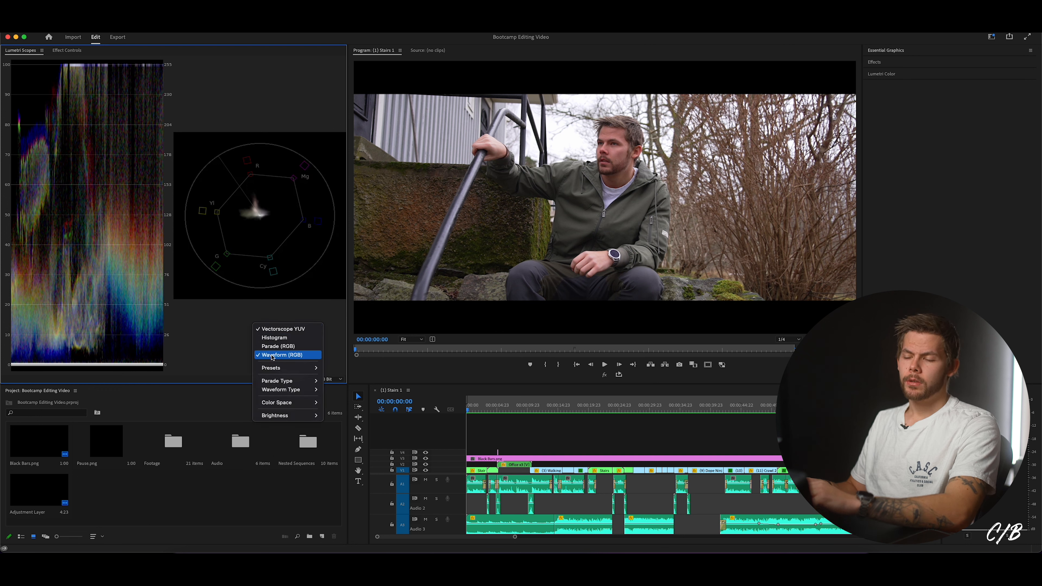
{"action": "left_click", "coordinate": [230, 343]}
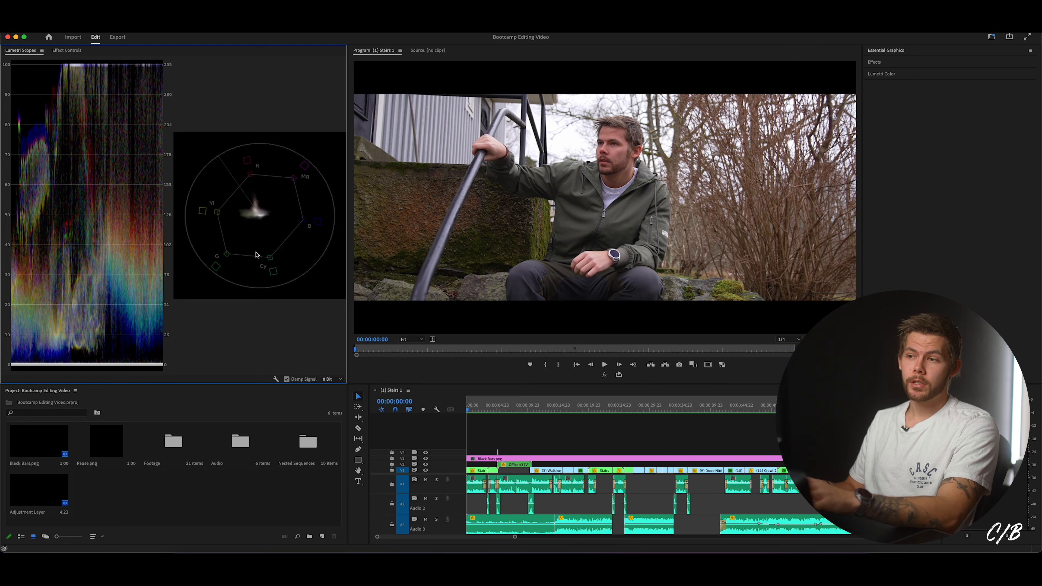
{"action": "right_click", "coordinate": [271, 316]}
{"action": "left_click", "coordinate": [287, 323]}
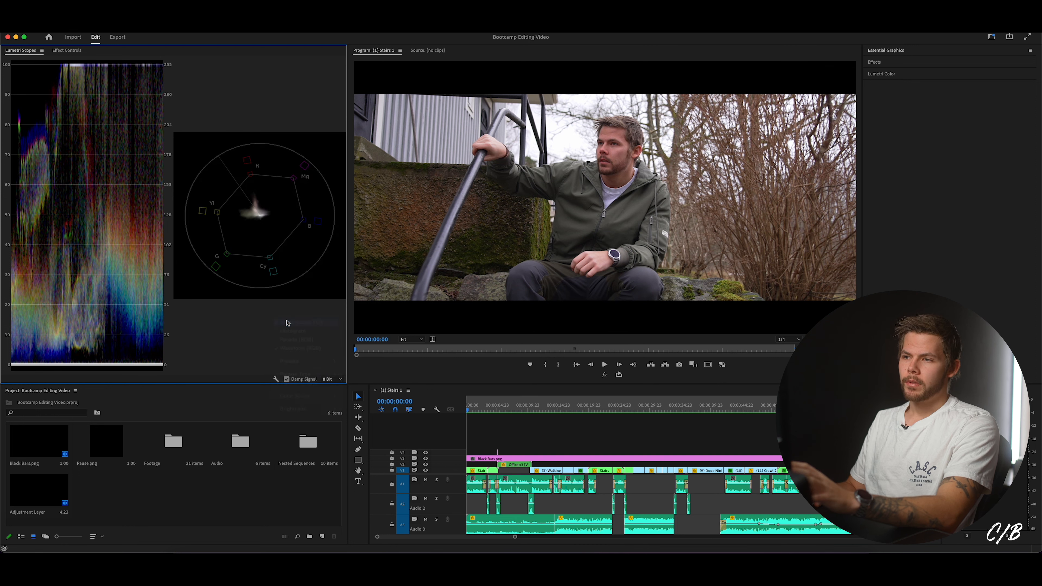
{"action": "left_click_drag", "start_coordinate": [349, 307], "coordinate": [415, 307]}
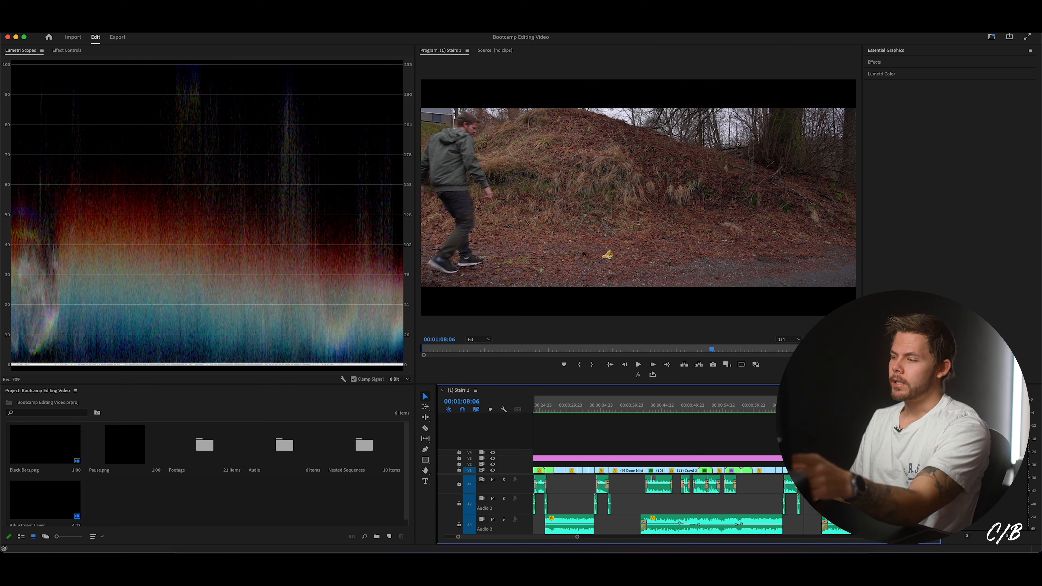
- Stop playback on the hillside shot, return the playhead to 00:00:01:03 and show the Lumetri Color settings of the opening stairs clip
{"action": "key", "text": "space"}
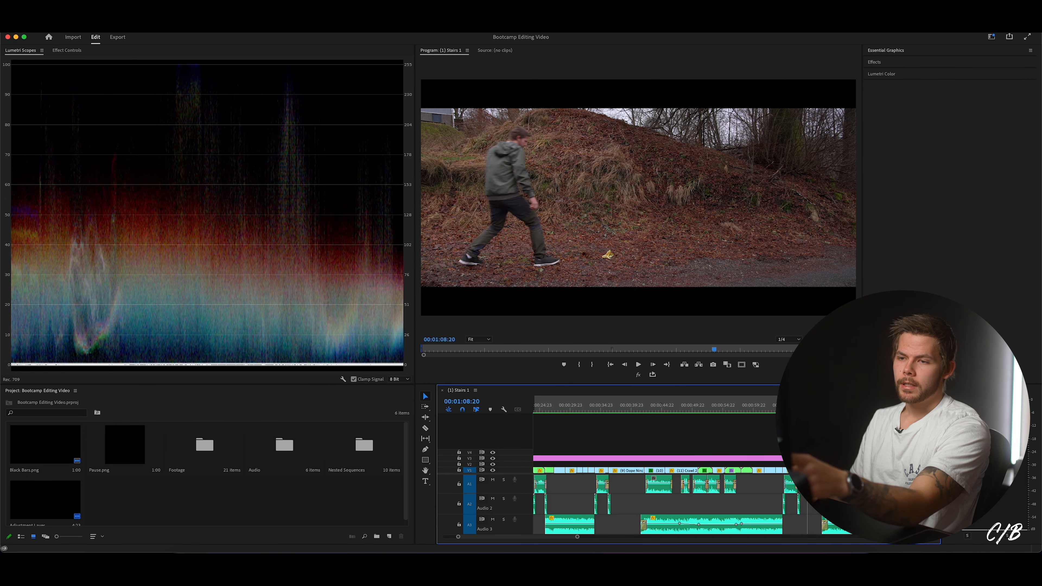
{"action": "left_click_drag", "start_coordinate": [814, 405], "coordinate": [808, 405]}
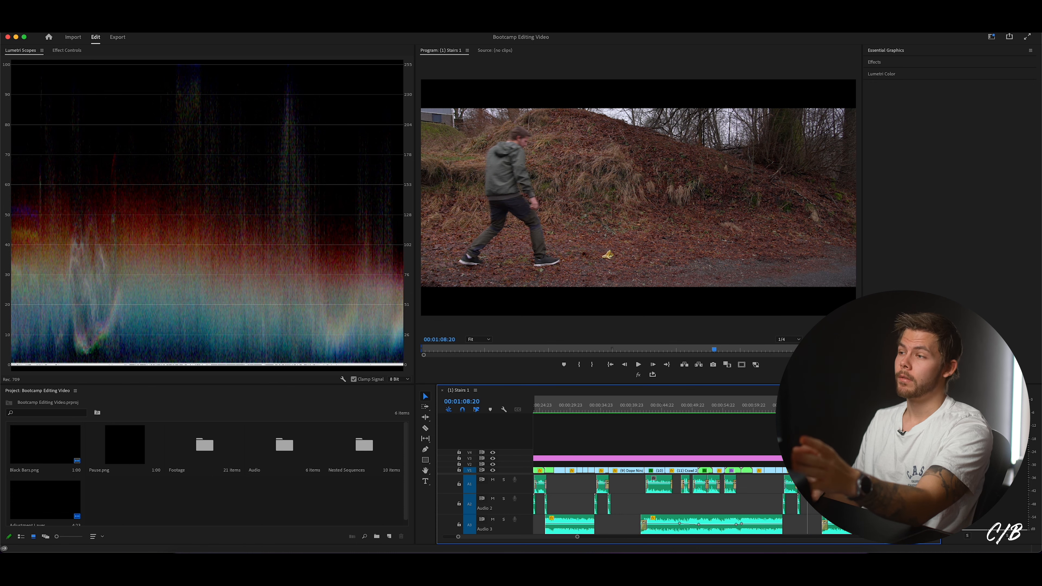
{"action": "left_click_drag", "start_coordinate": [807, 405], "coordinate": [541, 419]}
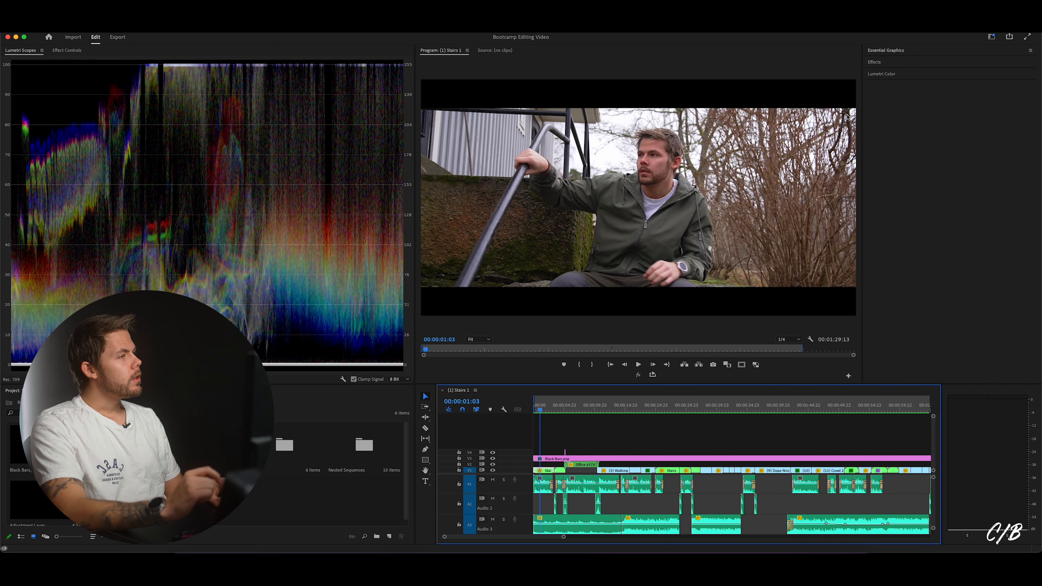
{"action": "left_click", "coordinate": [879, 74]}
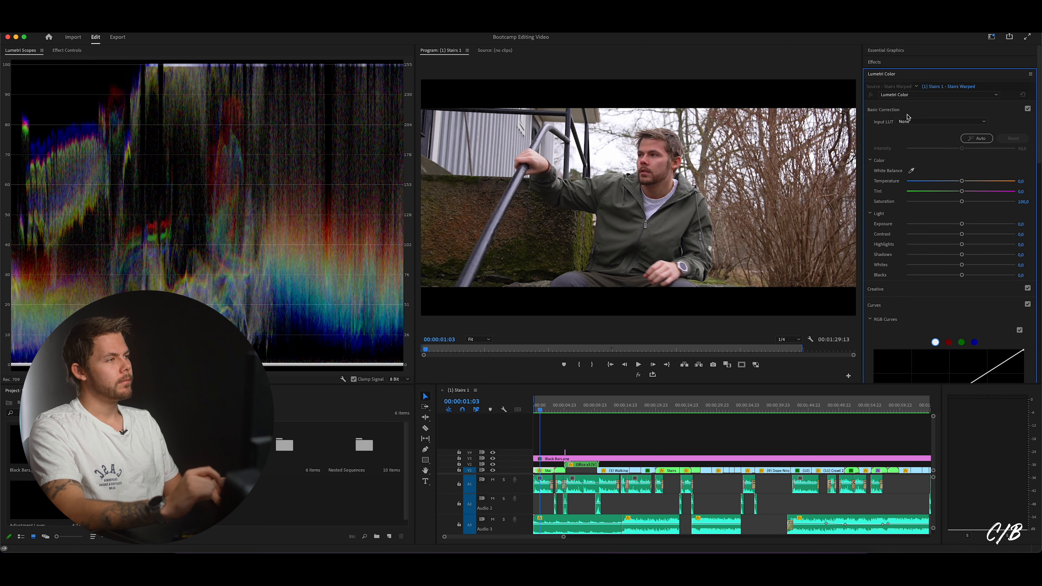
- Try strongly raised and lowered Exposure values on the opening stairs clip and reset Exposure to 0
{"action": "mouse_move", "coordinate": [961, 224]}
{"action": "left_mouse_down"}
{"action": "mouse_move", "coordinate": [944, 225]}
{"action": "mouse_move", "coordinate": [978, 226]}
{"action": "left_mouse_up"}
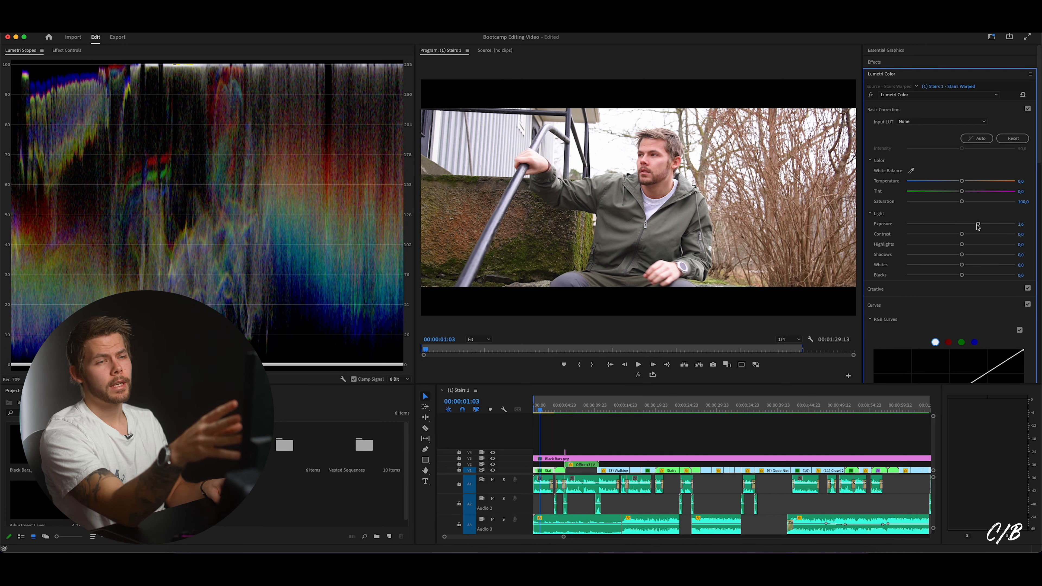
{"action": "left_click_drag", "start_coordinate": [978, 226], "coordinate": [1013, 223]}
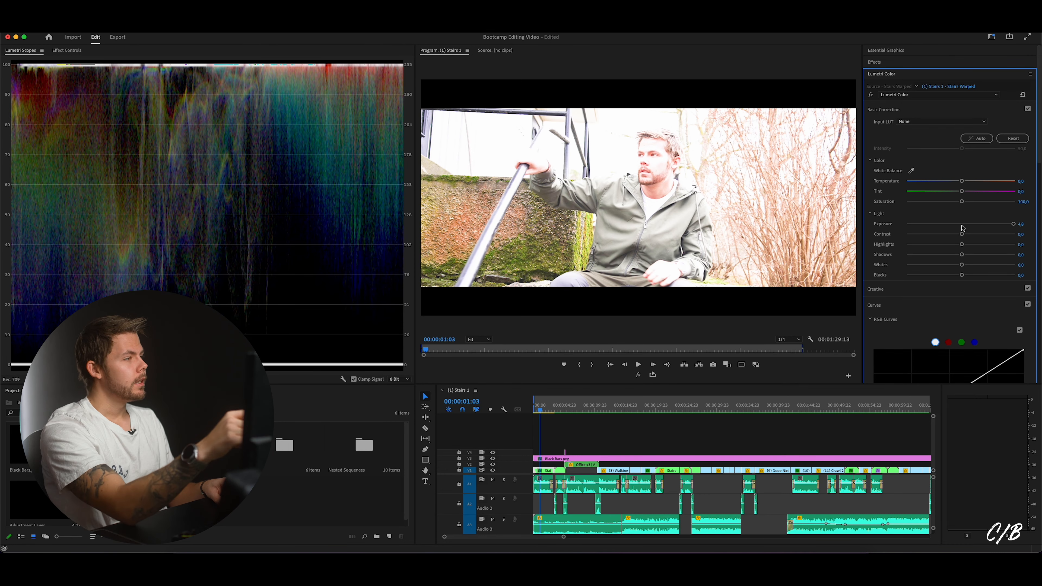
{"action": "left_click_drag", "start_coordinate": [950, 226], "coordinate": [892, 233]}
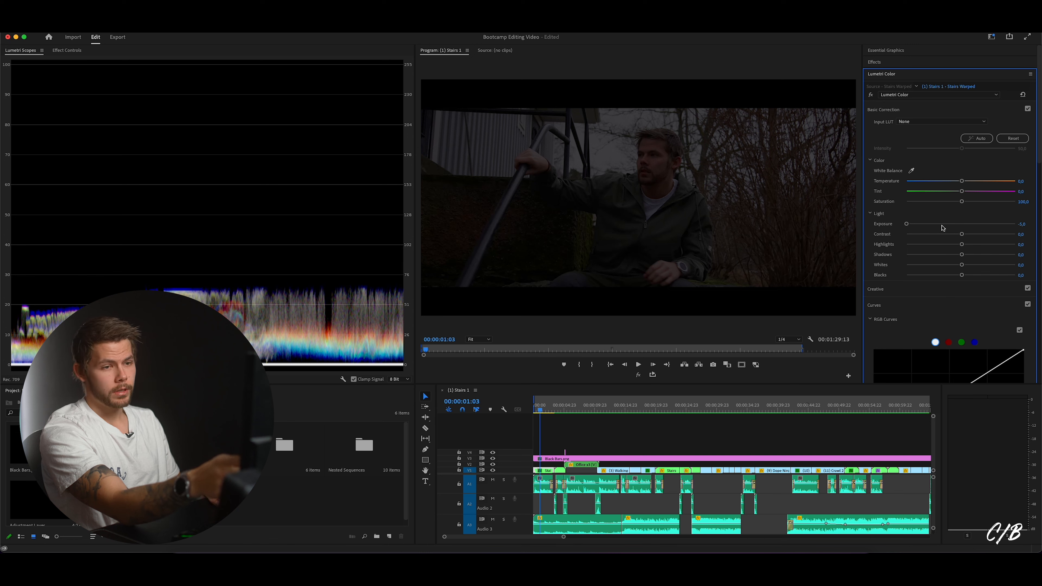
{"action": "left_click_drag", "start_coordinate": [944, 228], "coordinate": [962, 222]}
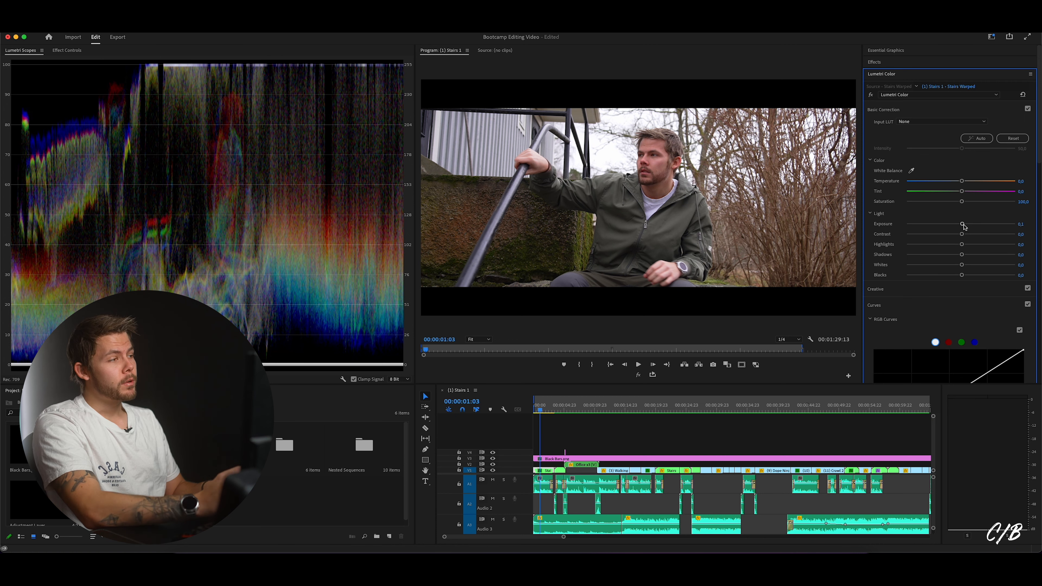
{"action": "left_click_drag", "start_coordinate": [964, 227], "coordinate": [942, 225]}
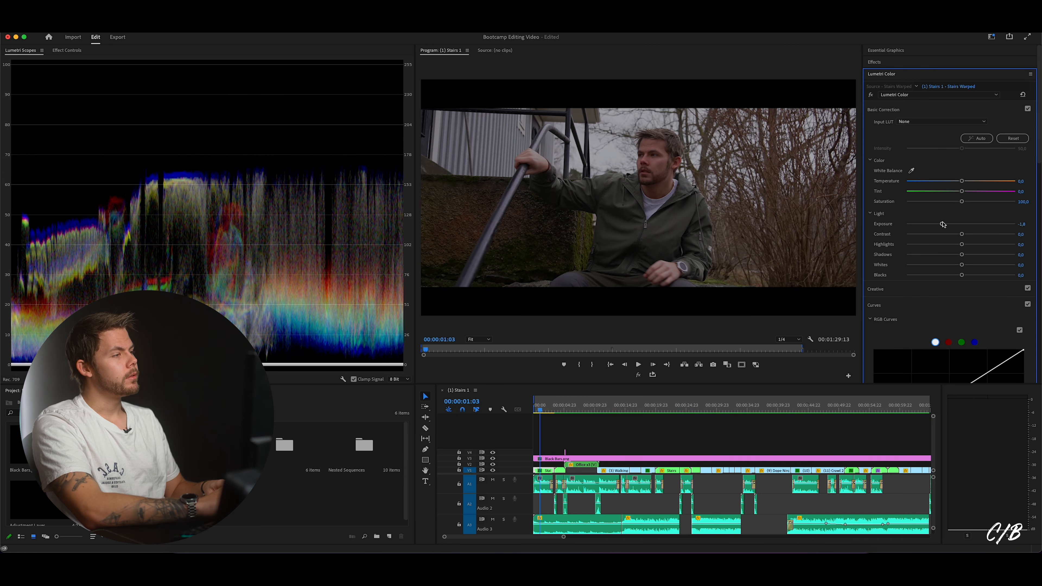
{"action": "double_click", "coordinate": [942, 225]}
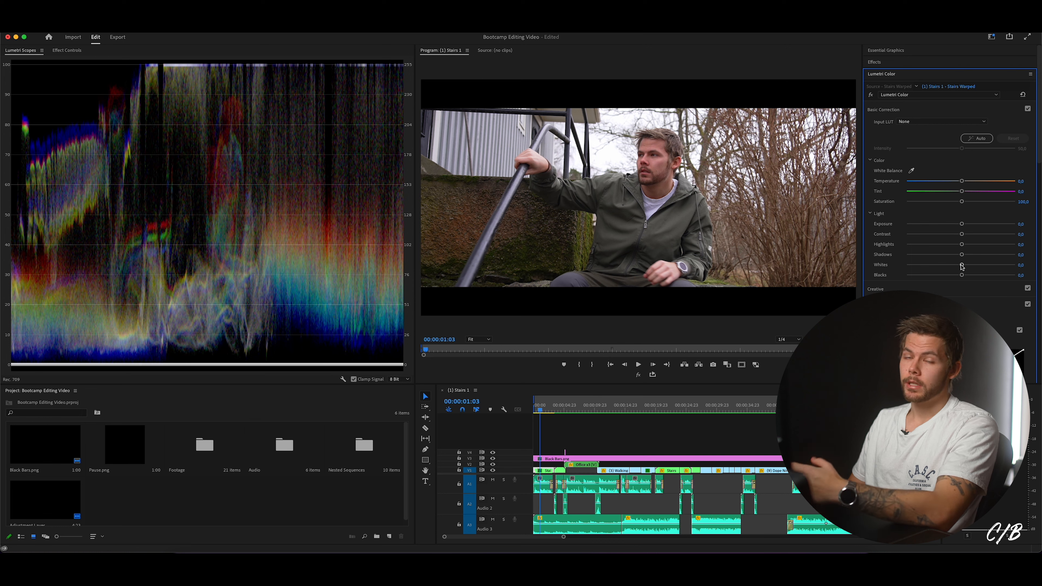
- Lower Whites to about -36 on the opening stairs clip, also reducing Whites on the Hitman 1 clip at 00:00:28:09
{"action": "left_click_drag", "start_coordinate": [961, 265], "coordinate": [943, 275]}
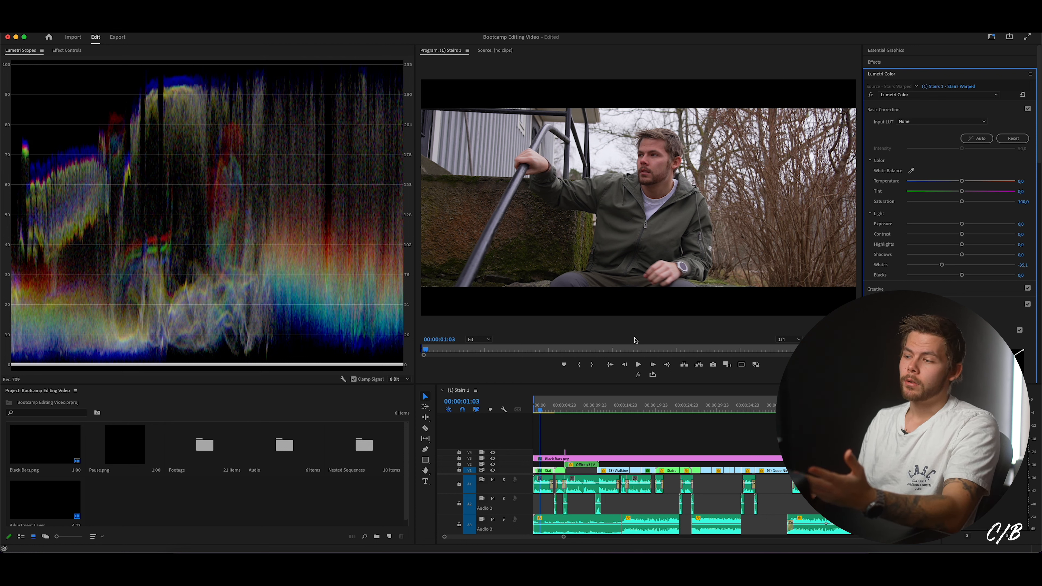
{"action": "left_click", "coordinate": [714, 414]}
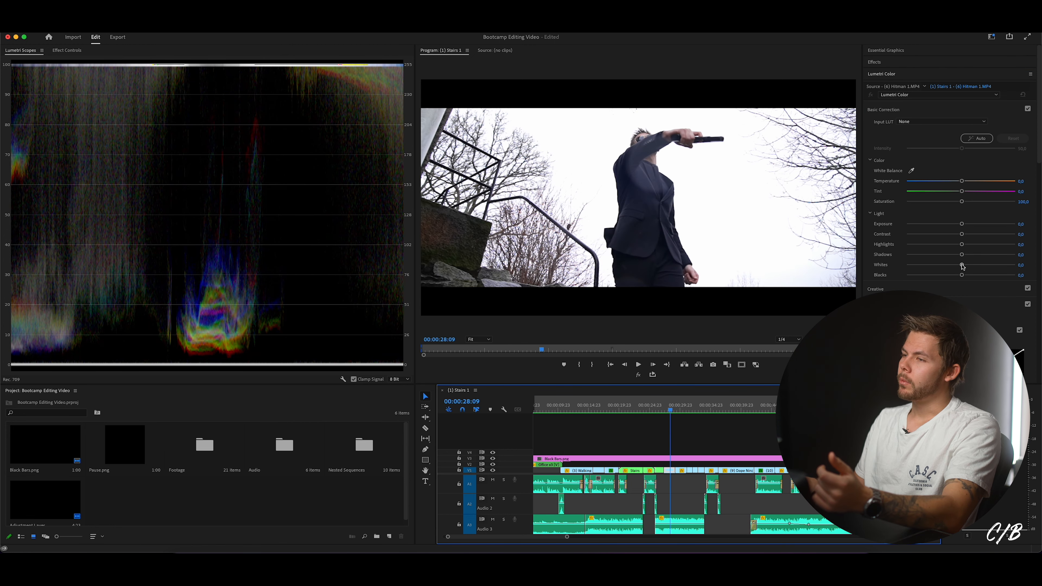
{"action": "left_click_drag", "start_coordinate": [962, 265], "coordinate": [932, 271]}
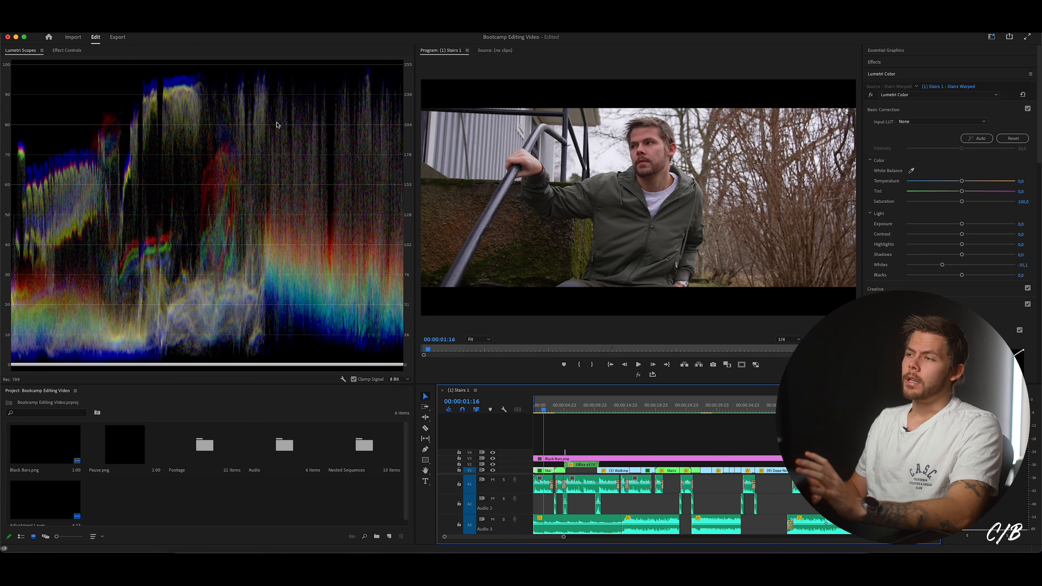
{"action": "double_click", "coordinate": [943, 265]}
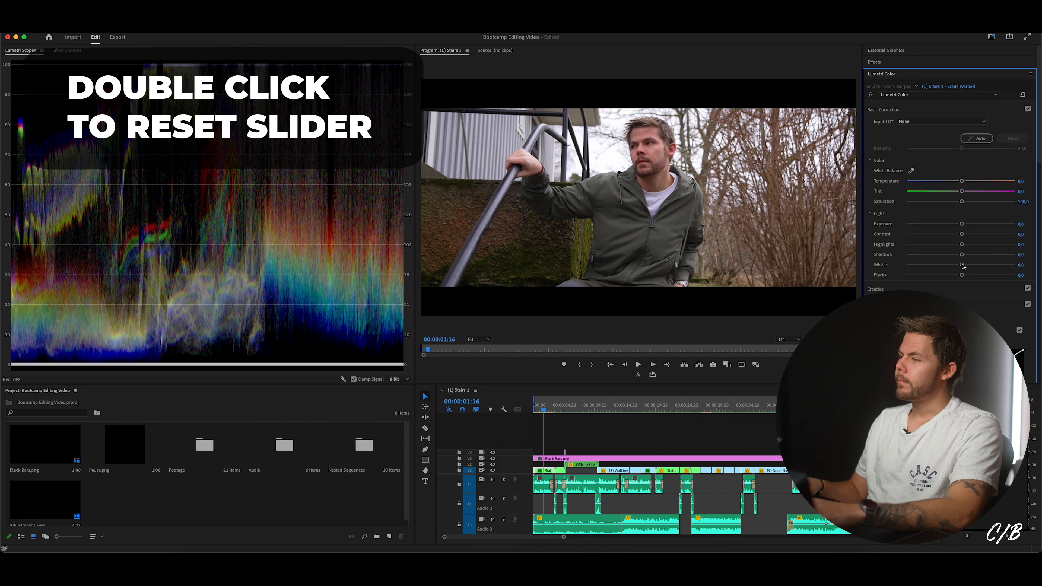
{"action": "left_click_drag", "start_coordinate": [961, 266], "coordinate": [942, 268]}
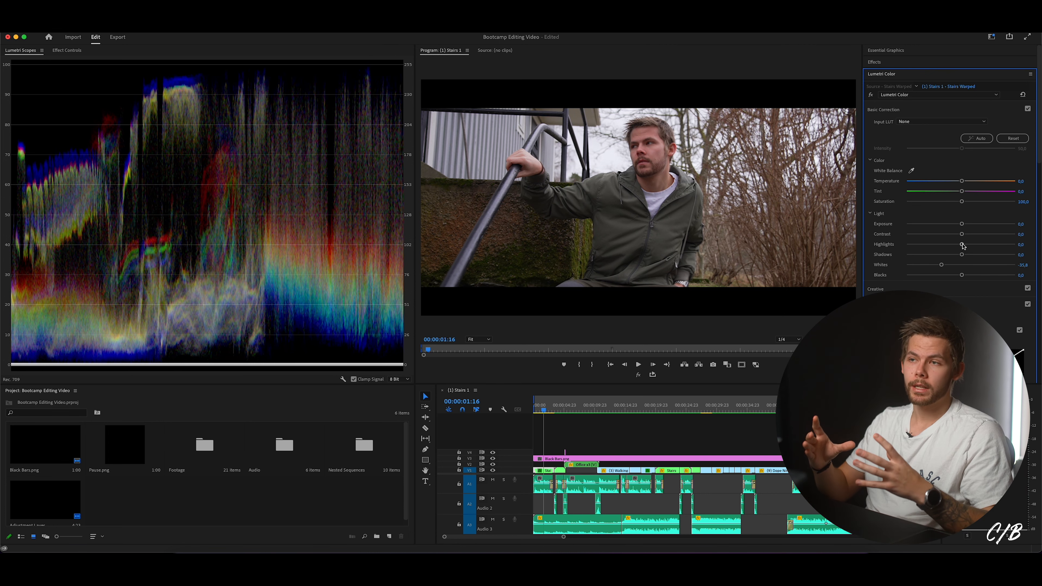
- Try different Highlights levels on the opening stairs clip up to 100 and settle on about 45
{"action": "left_click_drag", "start_coordinate": [962, 245], "coordinate": [988, 242]}
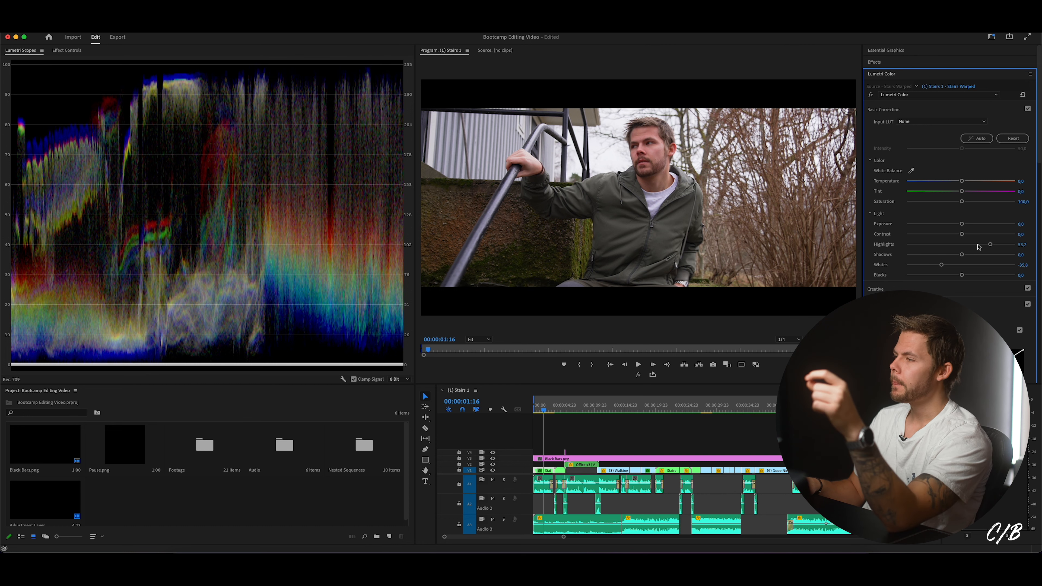
{"action": "left_click_drag", "start_coordinate": [991, 245], "coordinate": [1030, 244]}
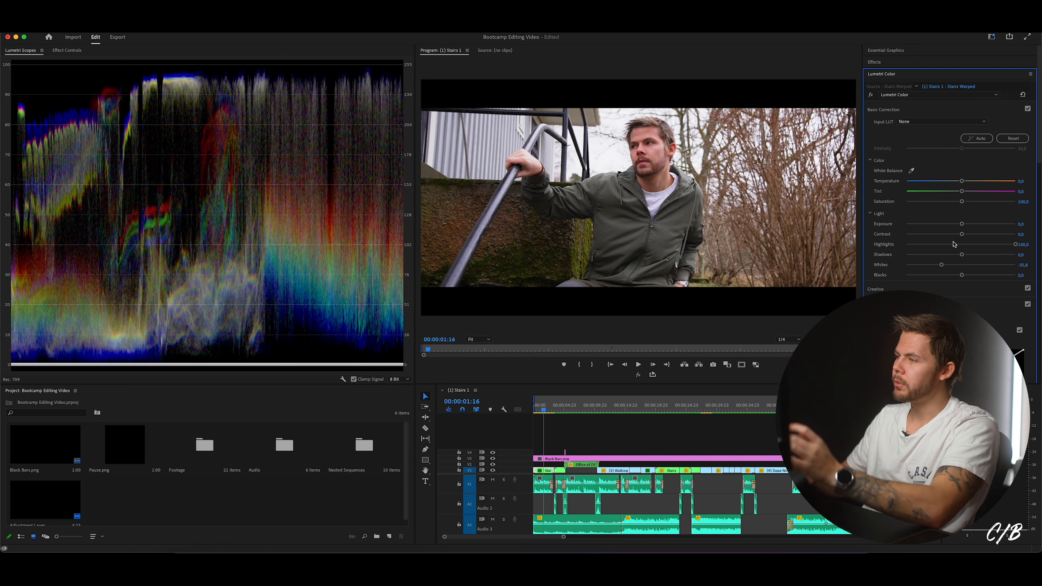
{"action": "left_click_drag", "start_coordinate": [1014, 246], "coordinate": [980, 245]}
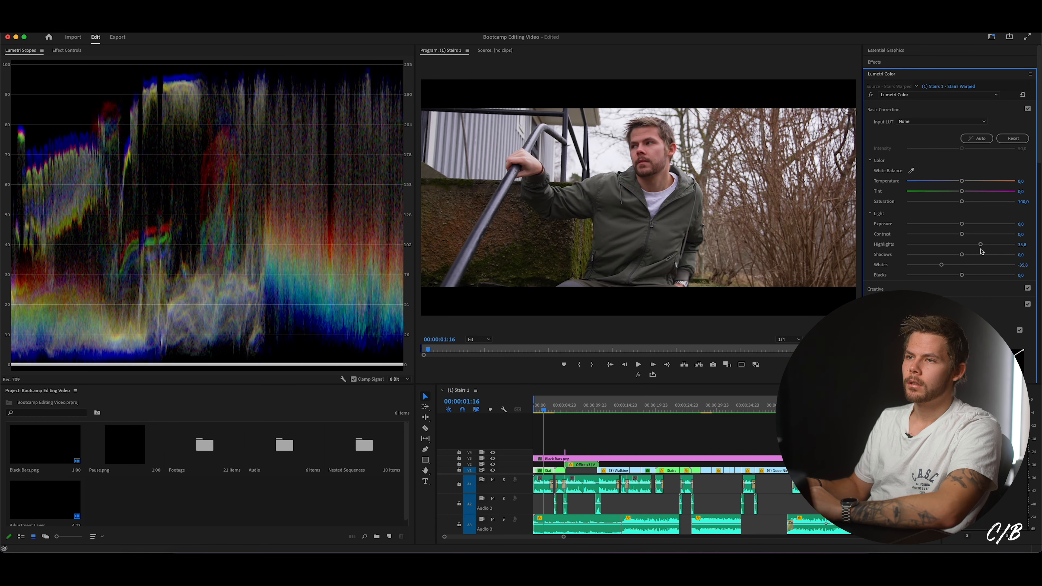
{"action": "left_click_drag", "start_coordinate": [981, 244], "coordinate": [986, 245]}
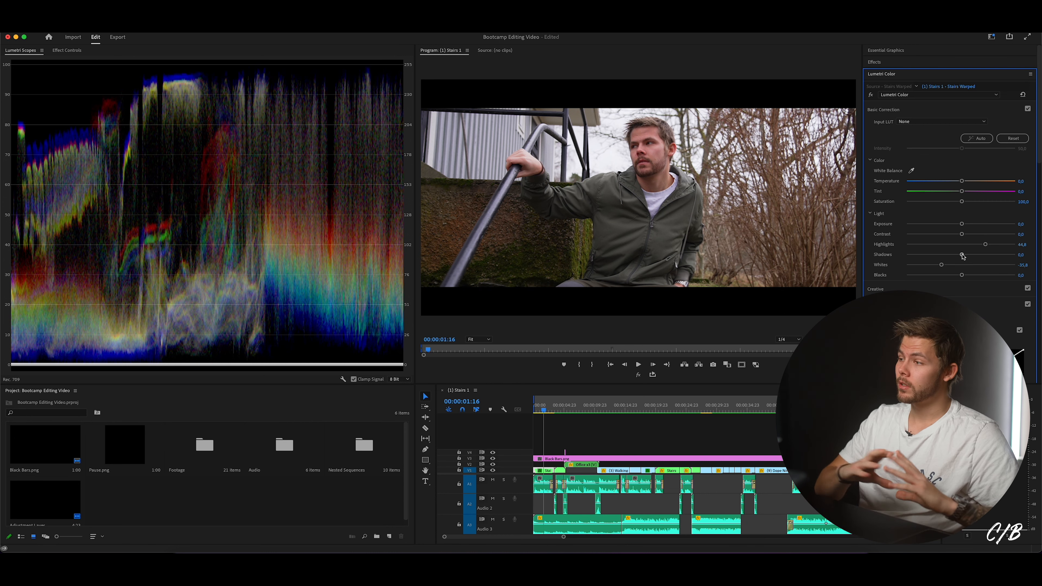
- Try raising Shadows and lowering Blacks on the opening stairs clip, and reset both to 0
{"action": "left_click_drag", "start_coordinate": [962, 255], "coordinate": [1011, 256]}
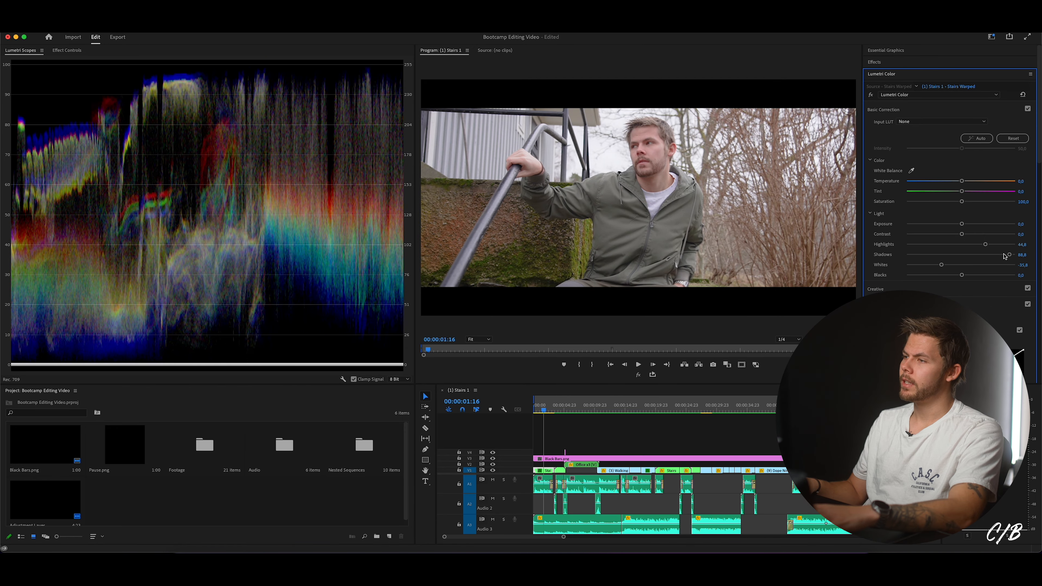
{"action": "left_click", "coordinate": [964, 255]}
{"action": "double_click", "coordinate": [963, 255]}
{"action": "mouse_move", "coordinate": [964, 278]}
{"action": "left_mouse_down"}
{"action": "mouse_move", "coordinate": [945, 282]}
{"action": "mouse_move", "coordinate": [958, 286]}
{"action": "left_mouse_up"}
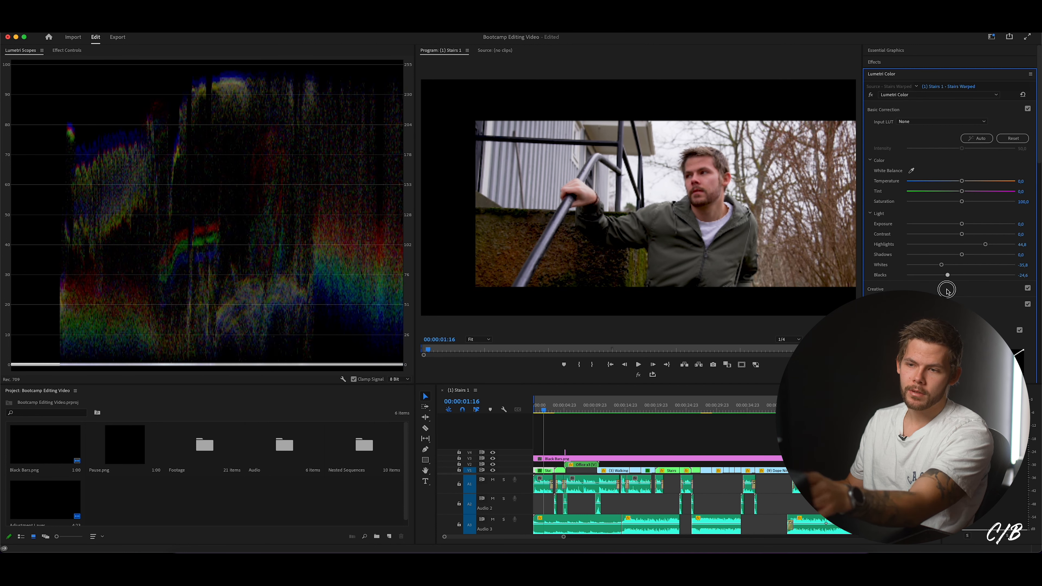
{"action": "left_click_drag", "start_coordinate": [946, 291], "coordinate": [963, 276]}
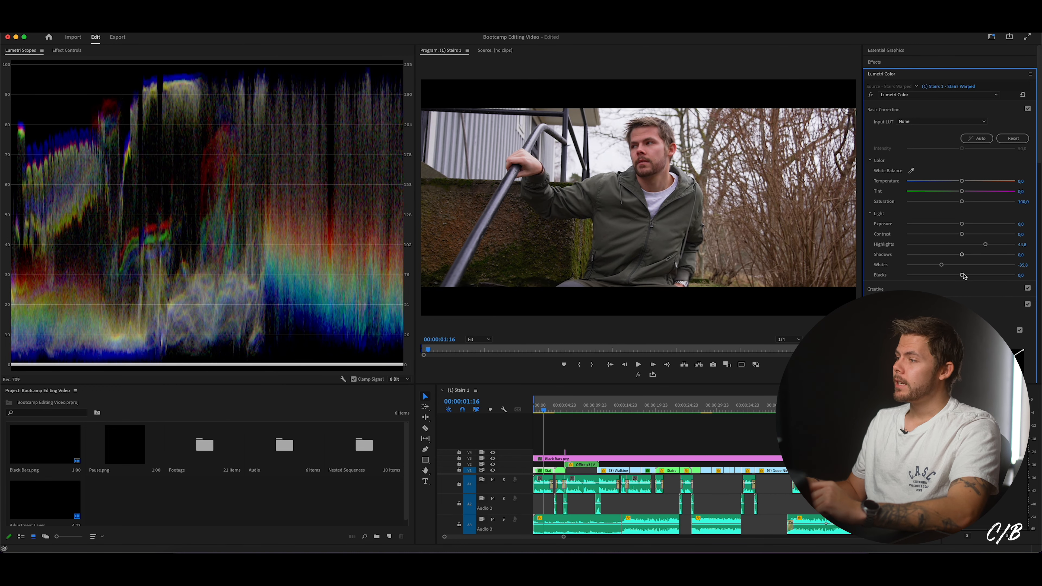
{"action": "left_click_drag", "start_coordinate": [963, 257], "coordinate": [963, 255]}
{"action": "double_click", "coordinate": [963, 255]}
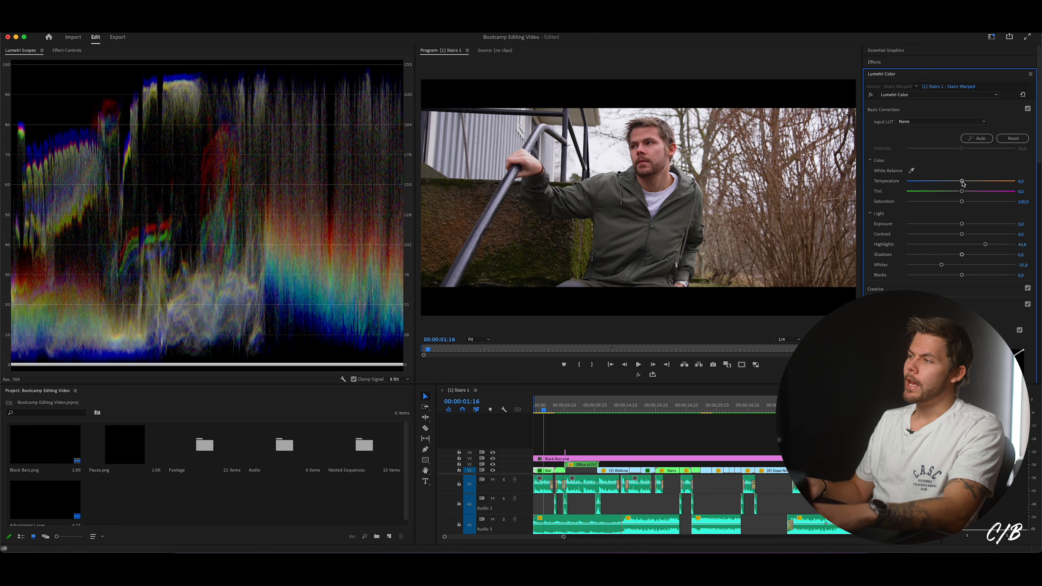
- Balance the whites of the opening stairs clip with Temperature at about 3.7 and Tint at -2
{"action": "left_click_drag", "start_coordinate": [963, 183], "coordinate": [966, 182]}
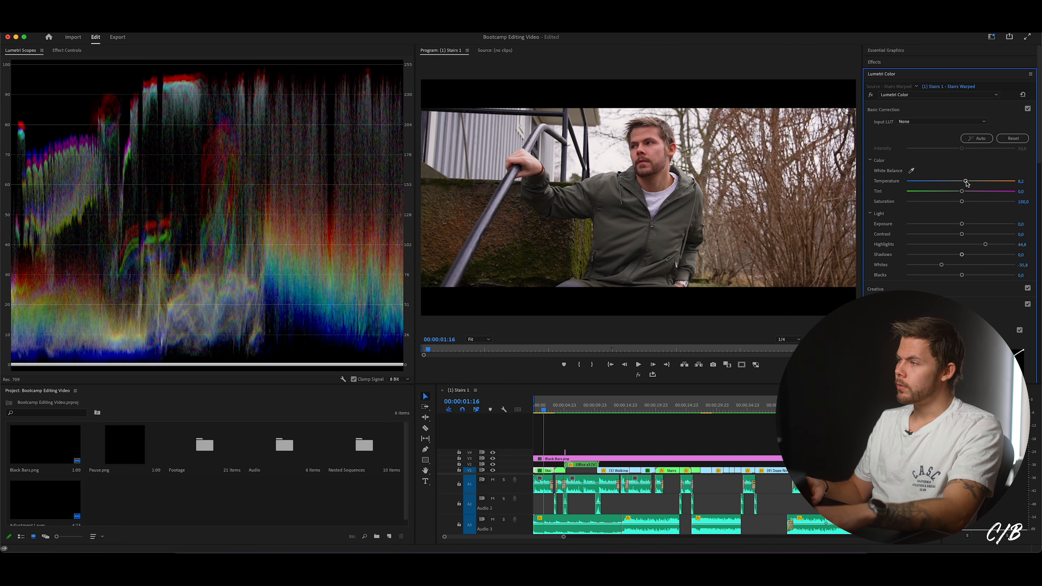
{"action": "left_click_drag", "start_coordinate": [967, 183], "coordinate": [963, 192]}
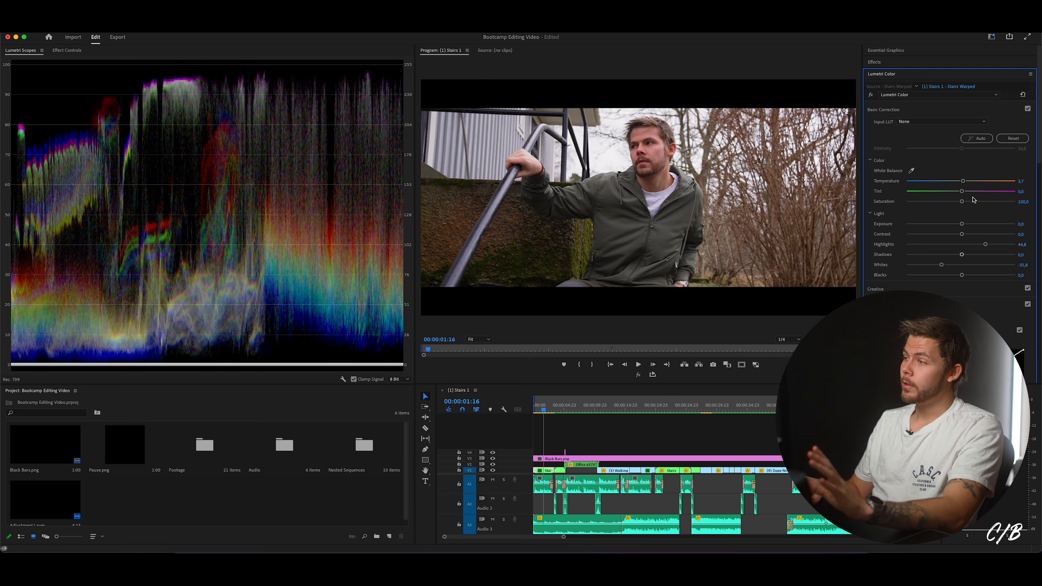
{"action": "left_click_drag", "start_coordinate": [963, 192], "coordinate": [959, 193]}
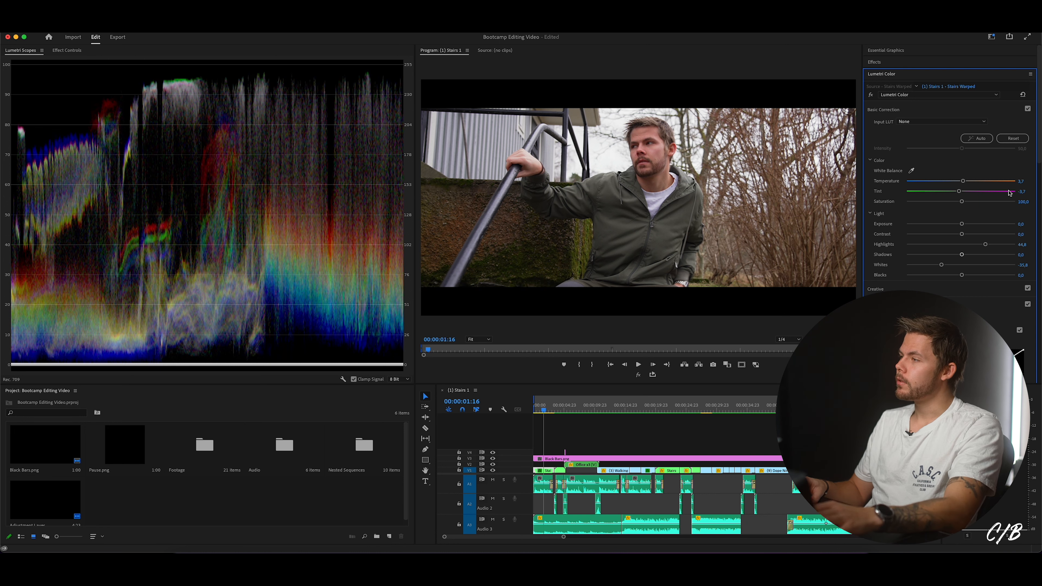
{"action": "left_click", "coordinate": [1026, 191]}
{"action": "type", "text": "-2"}
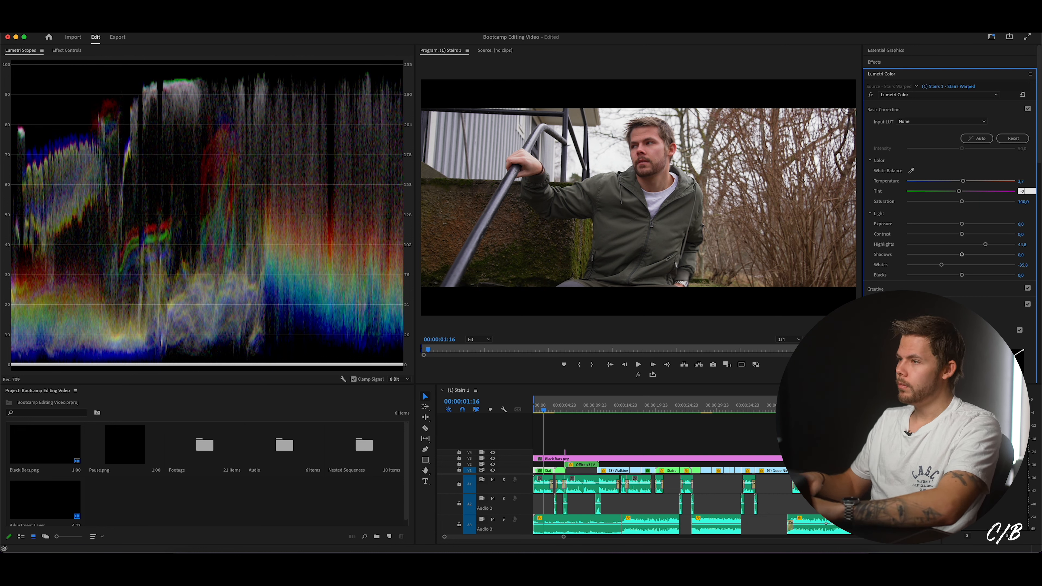
{"action": "key", "text": "Return"}
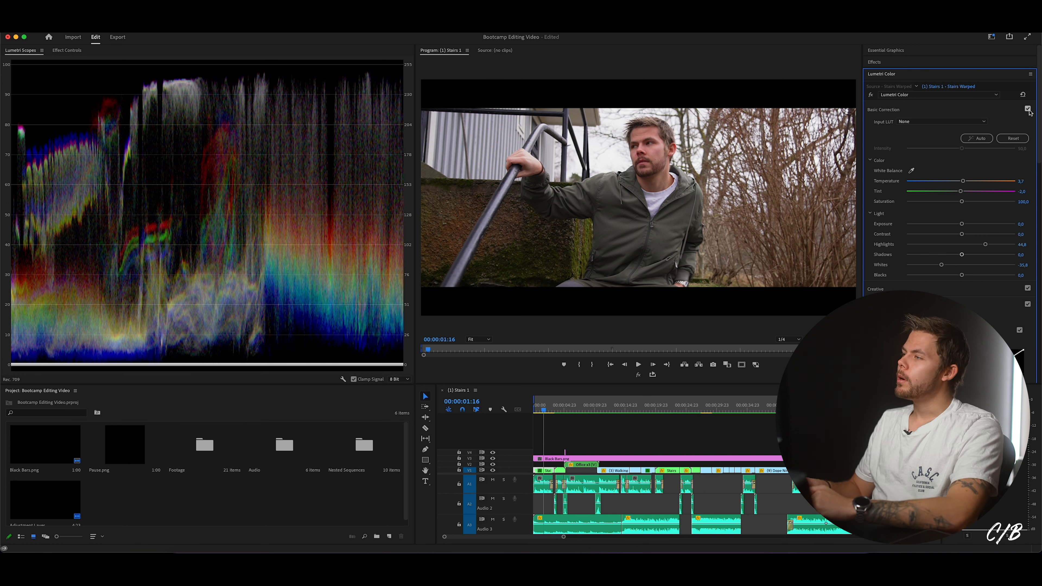
- Save the project and switch the basic correction off and on twice to compare the opening stairs clip before and after
{"action": "key", "text": "super+s"}
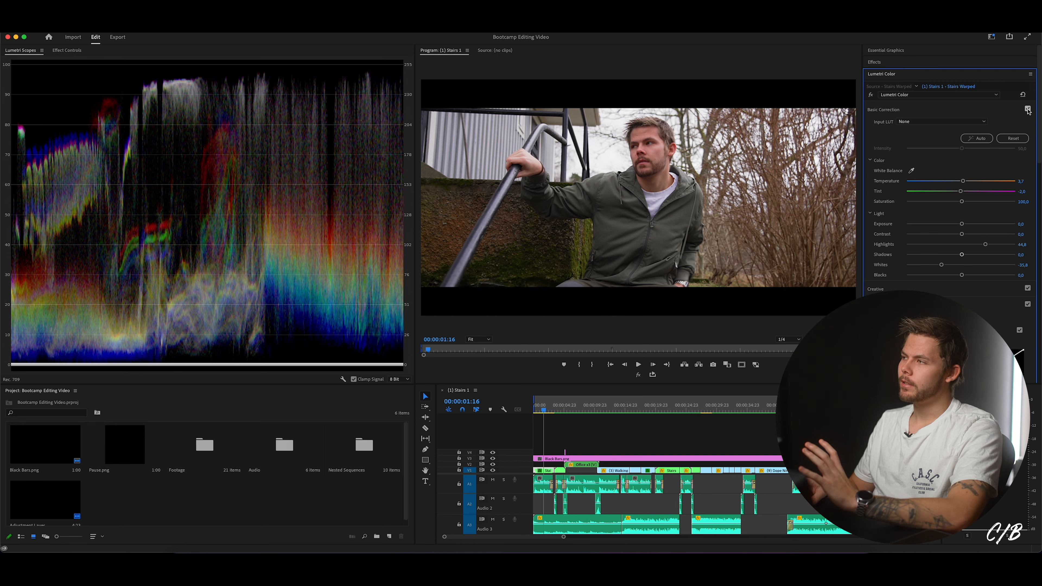
{"action": "left_click", "coordinate": [1028, 109]}
{"action": "left_click", "coordinate": [1028, 109]}
{"action": "left_click", "coordinate": [1028, 109]}
{"action": "left_click", "coordinate": [1028, 109]}
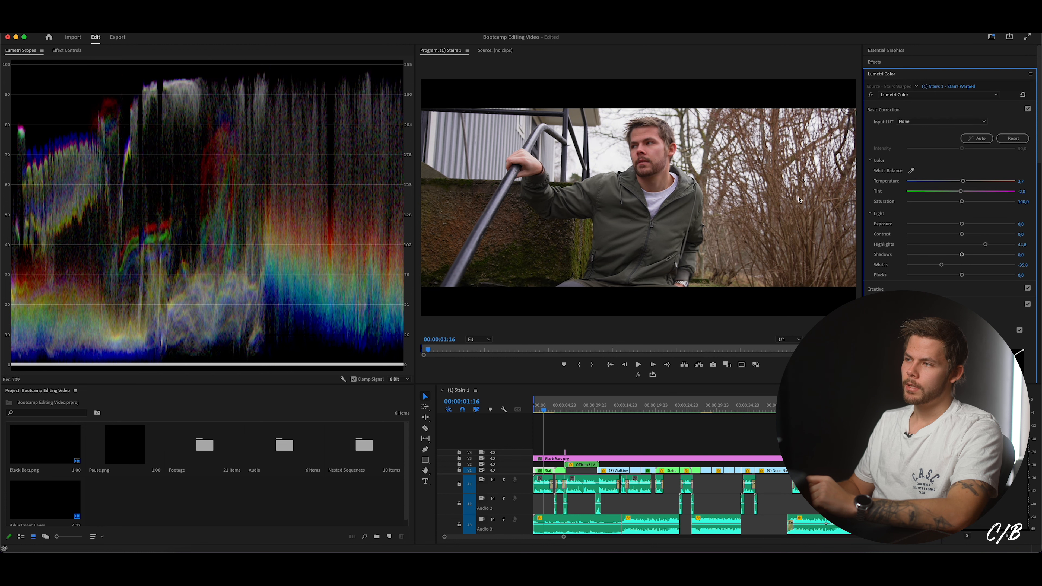
- Copy the Lumetri Color effect from the opening Stairs Warped clip and paste it onto the Stairs Freeze clip
{"action": "left_click", "coordinate": [561, 411]}
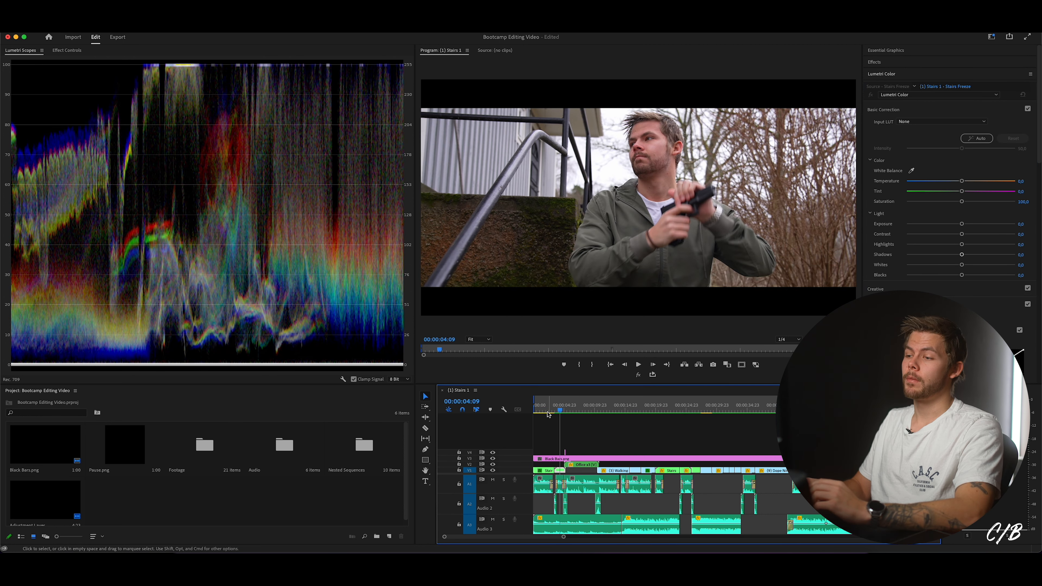
{"action": "left_click", "coordinate": [548, 407]}
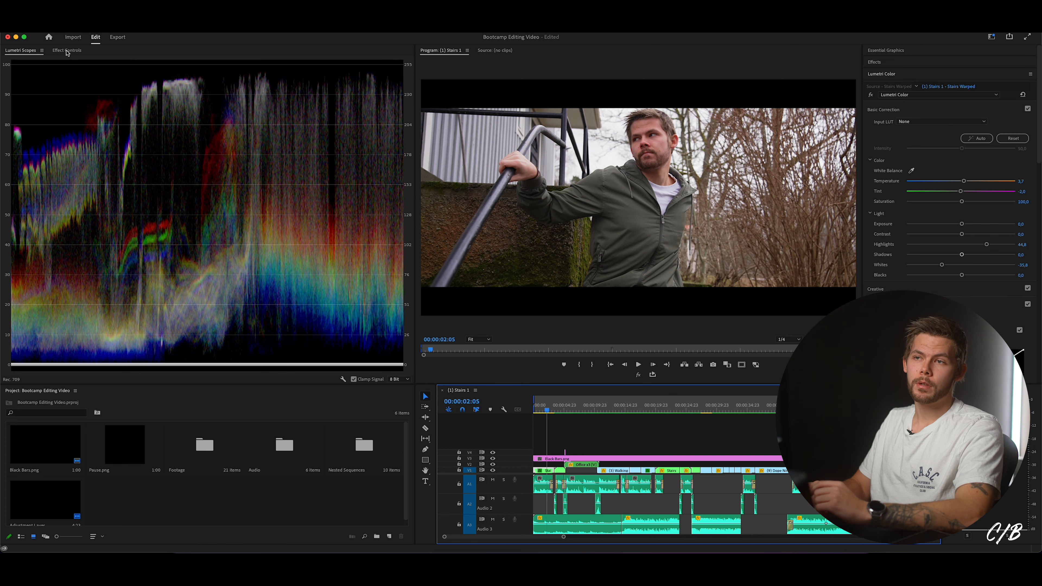
{"action": "left_click", "coordinate": [66, 51]}
{"action": "left_click", "coordinate": [28, 200]}
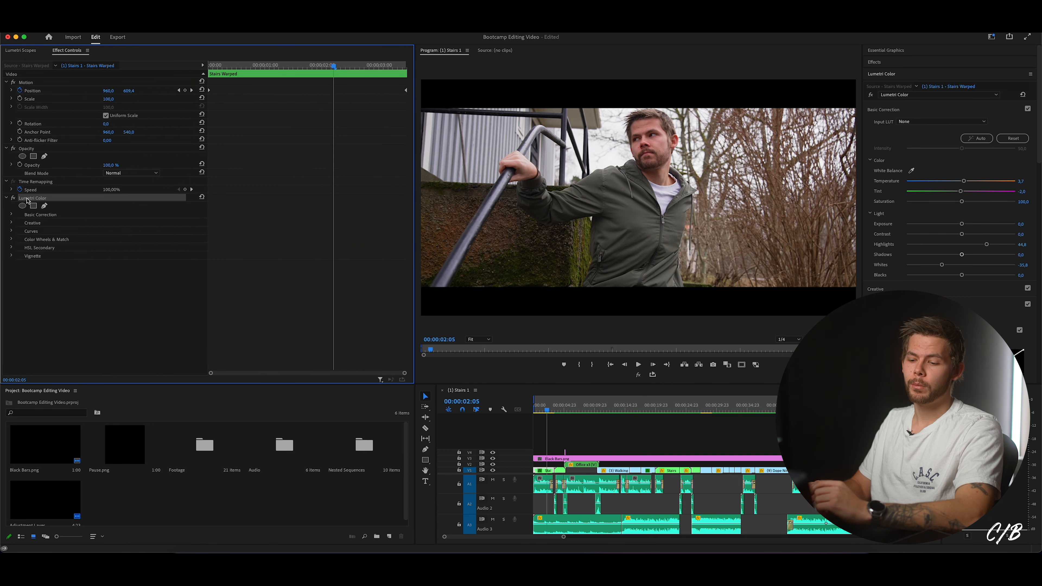
{"action": "key", "text": "super+c"}
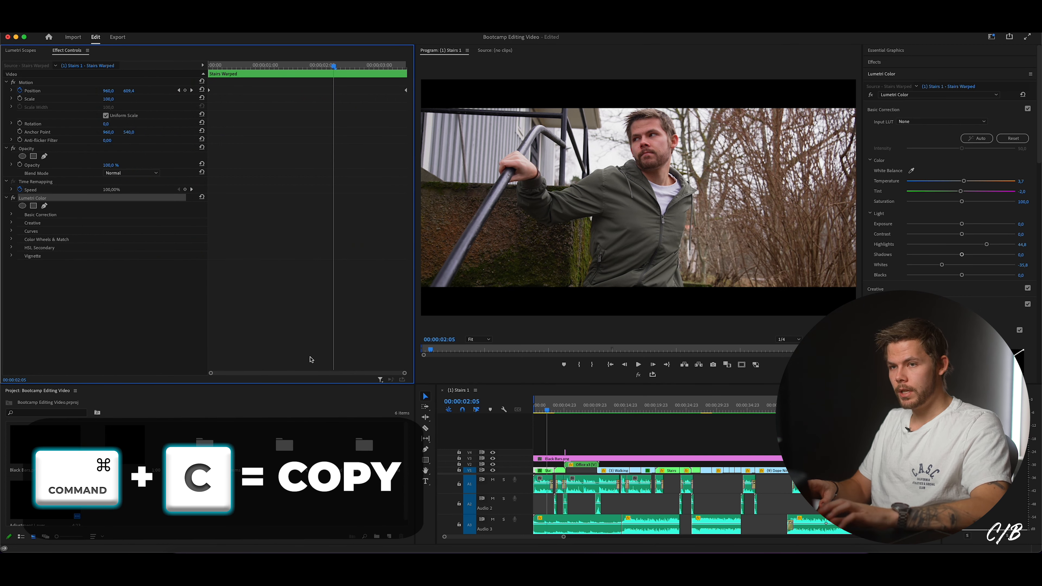
{"action": "left_click", "coordinate": [559, 408]}
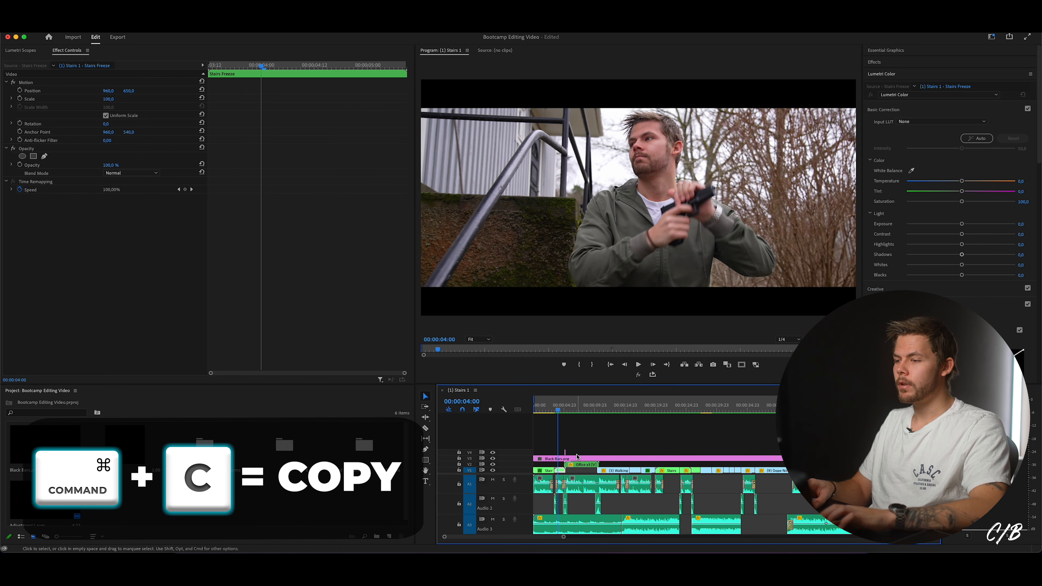
{"action": "key", "text": "super+v"}
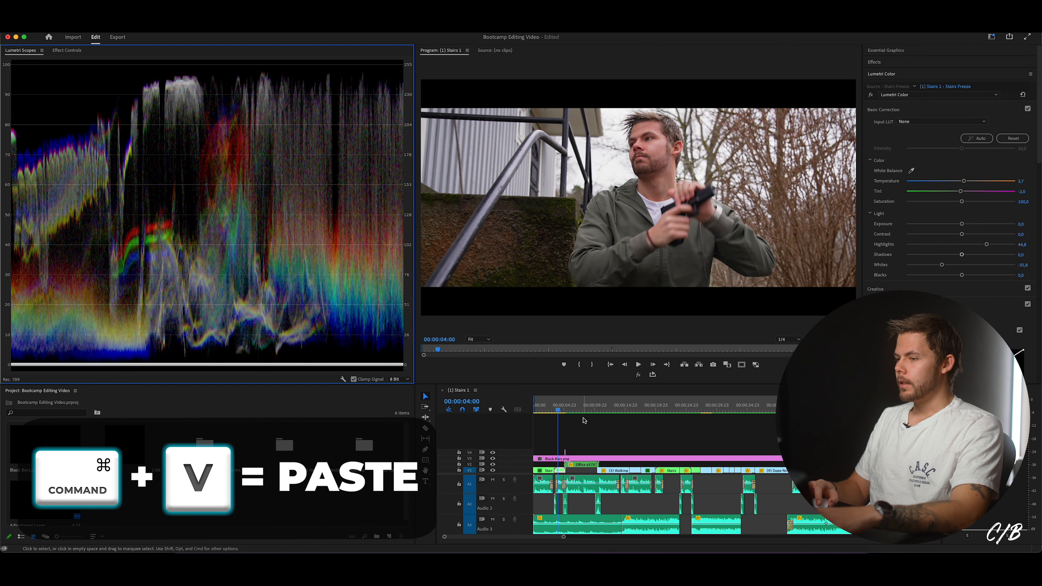
- Select the office clip at 00:00:07:08 and set its Tint to -2
{"action": "left_click", "coordinate": [579, 408]}
{"action": "left_click", "coordinate": [587, 464]}
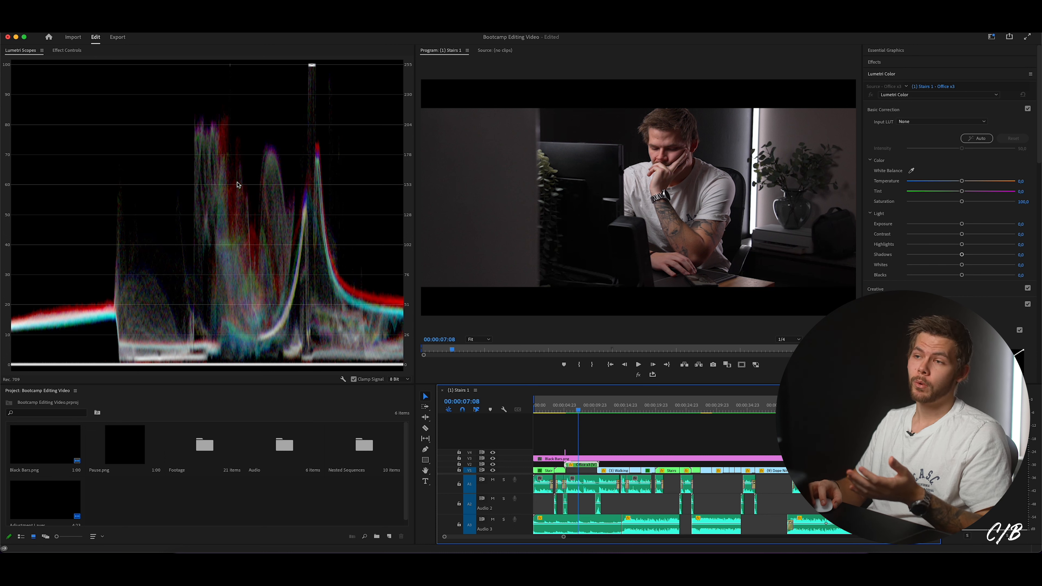
{"action": "left_click", "coordinate": [1021, 192]}
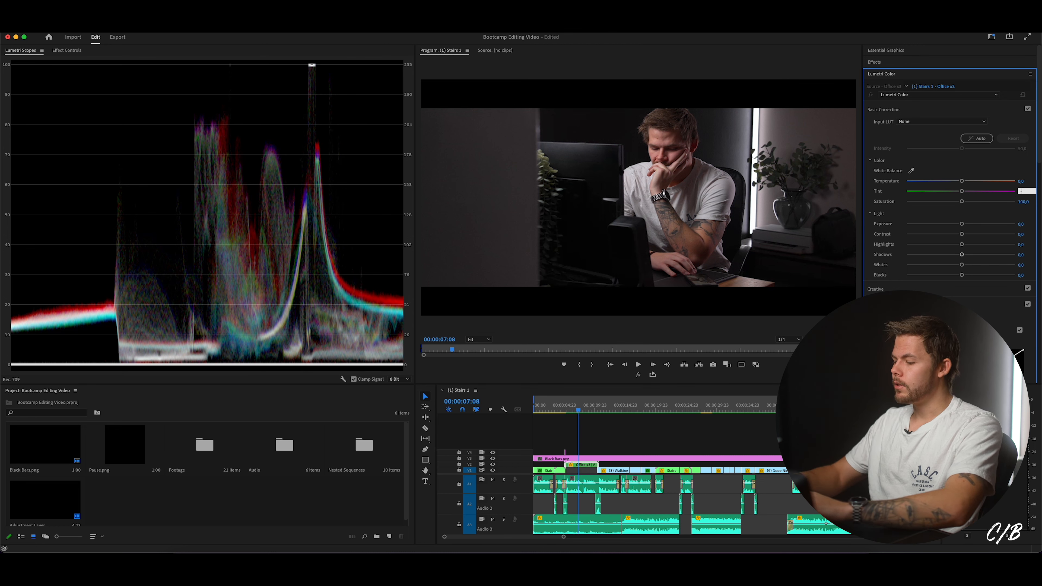
{"action": "type", "text": "-2"}
{"action": "key", "text": "Return"}
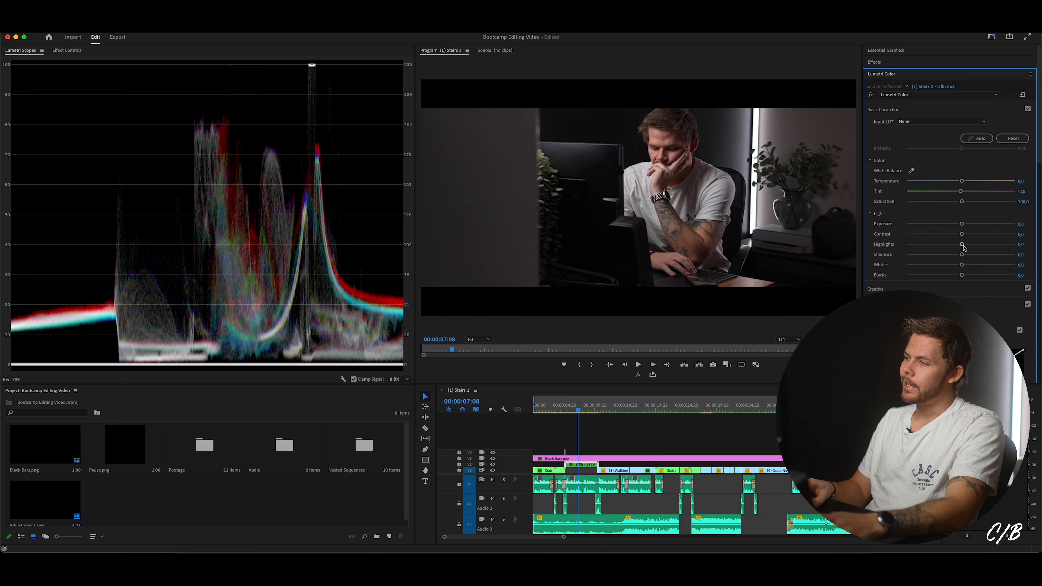
- Raise the office clip's Highlights to about 33 and lower its Shadows slightly to about -4
{"action": "left_click_drag", "start_coordinate": [962, 246], "coordinate": [980, 245]}
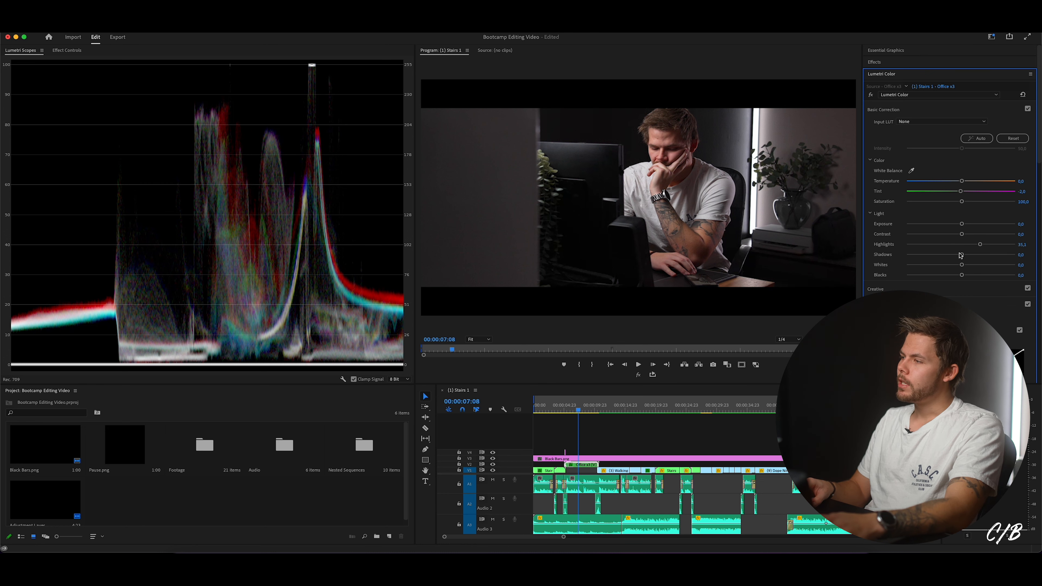
{"action": "left_click_drag", "start_coordinate": [962, 256], "coordinate": [956, 257]}
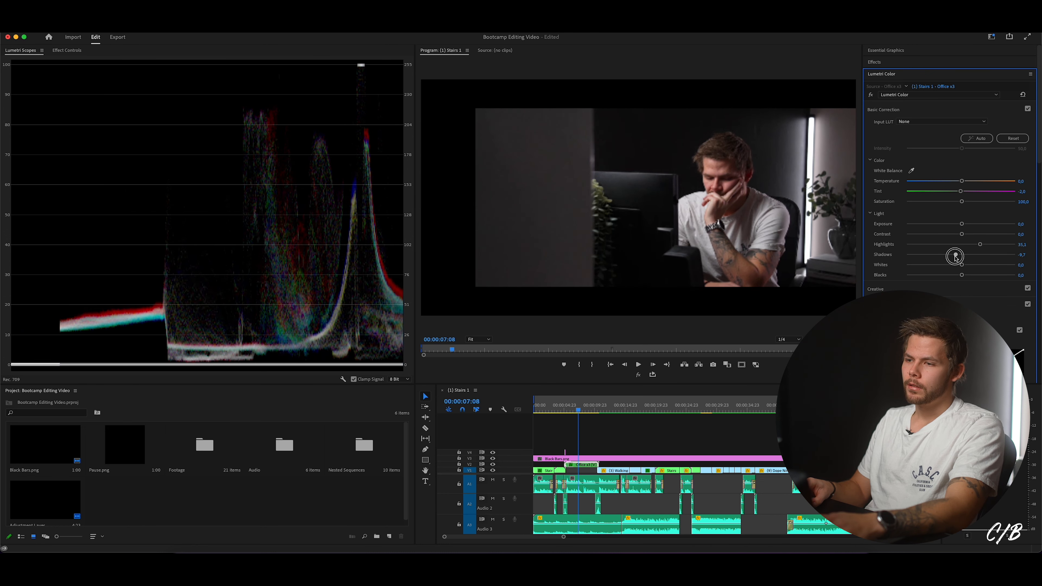
{"action": "left_click_drag", "start_coordinate": [957, 256], "coordinate": [959, 255]}
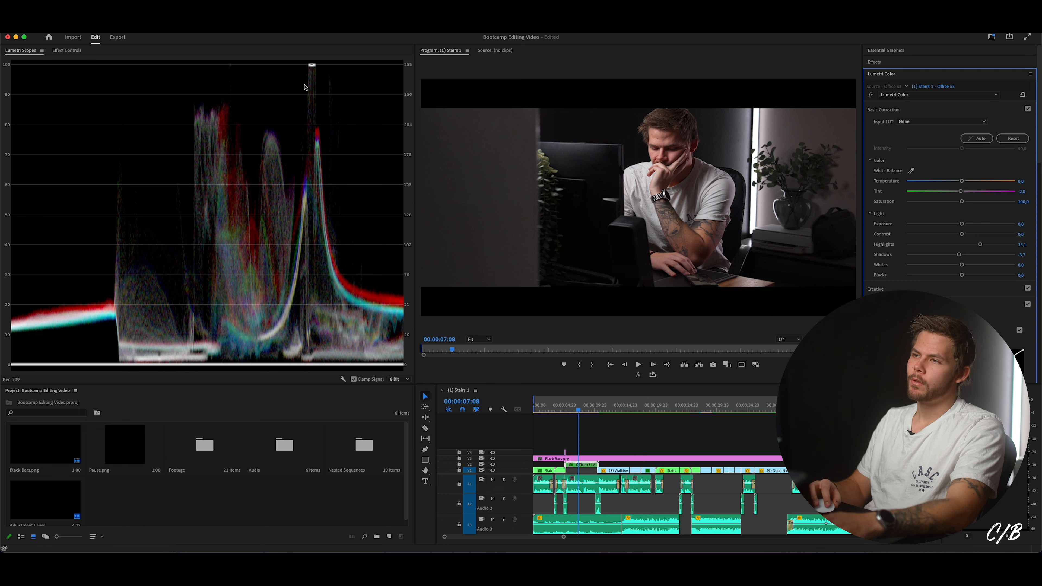
- Try Exposure at its minimum on the office clip, reset it, and switch the basic correction off and on to compare
{"action": "left_click", "coordinate": [908, 224]}
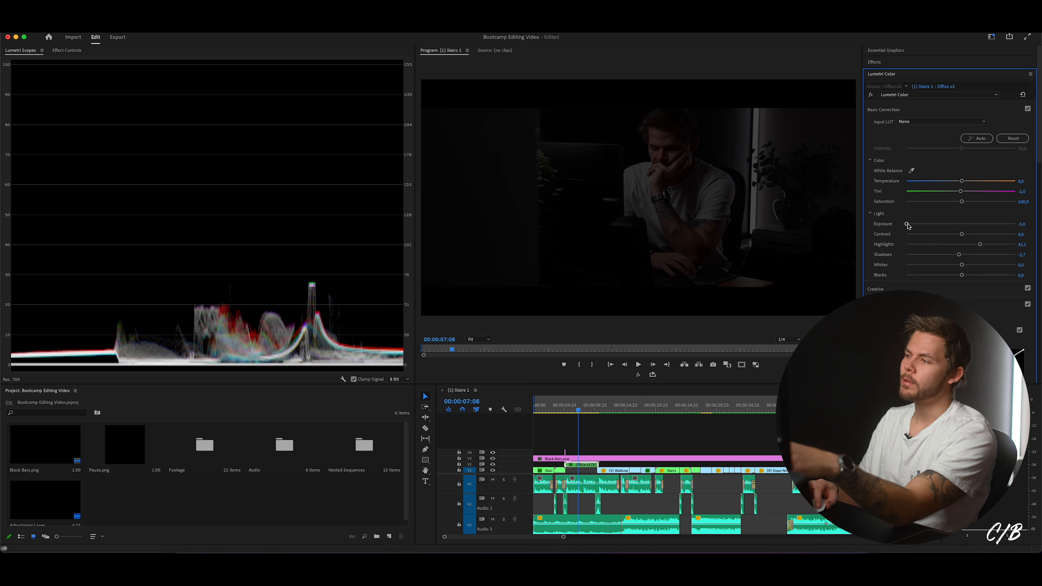
{"action": "double_click", "coordinate": [907, 224]}
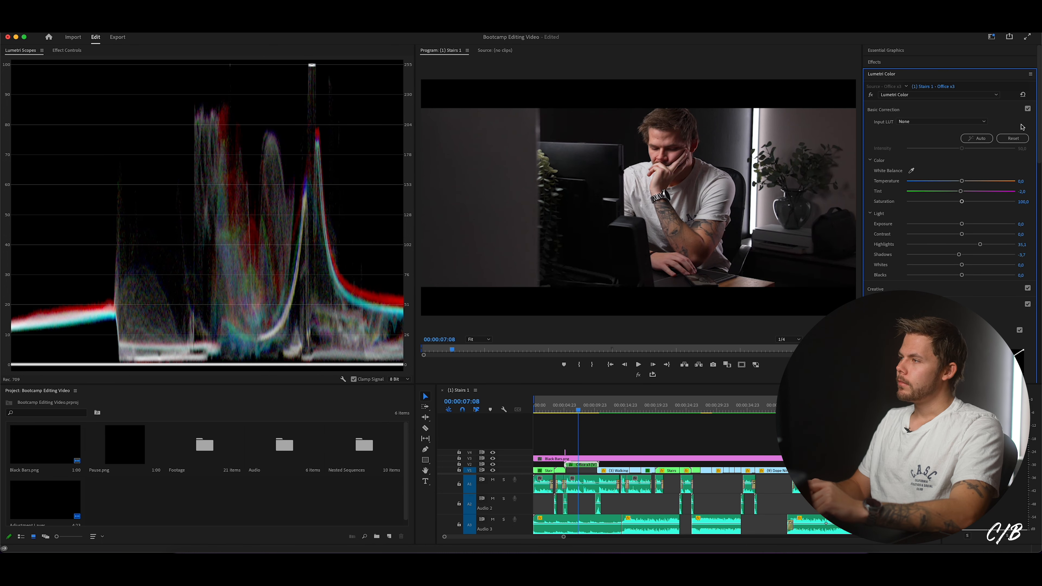
{"action": "left_click", "coordinate": [1027, 110]}
{"action": "left_click", "coordinate": [1027, 109]}
{"action": "left_click", "coordinate": [1028, 110]}
{"action": "left_click", "coordinate": [1027, 109]}
- Balance the whites of the Walking Truck clip at 00:00:12:04, trying Temperature 2 and Tint -2 and settling on Temperature 1 and Tint -3
{"action": "left_click", "coordinate": [608, 411]}
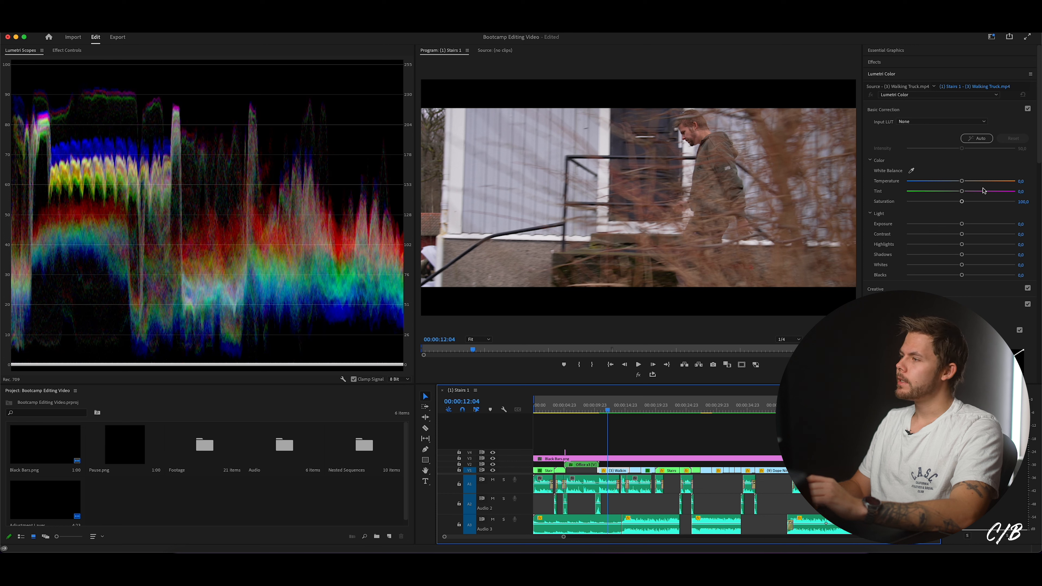
{"action": "left_click_drag", "start_coordinate": [1020, 192], "coordinate": [1016, 193]}
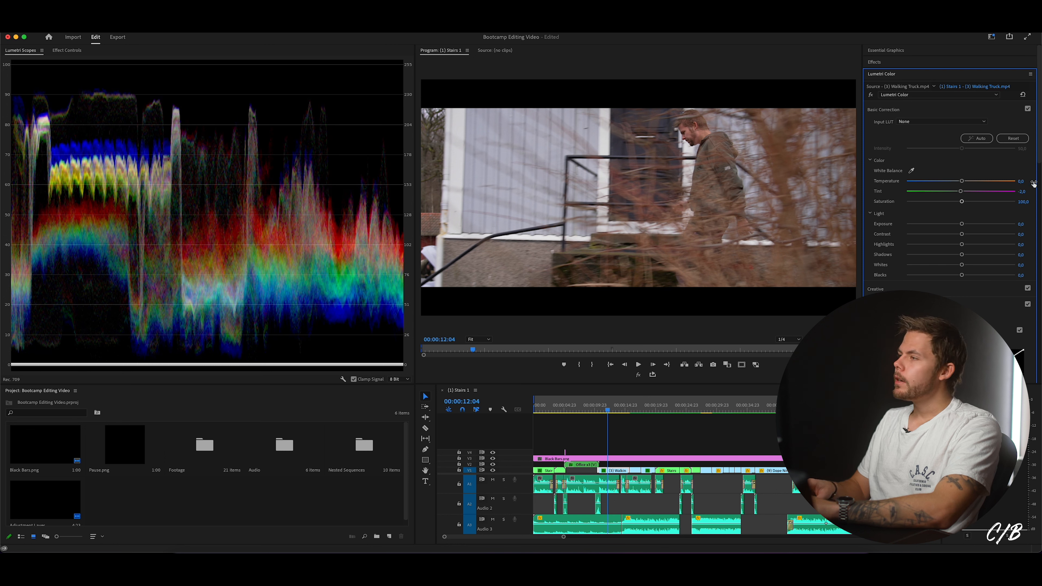
{"action": "left_click", "coordinate": [1021, 181]}
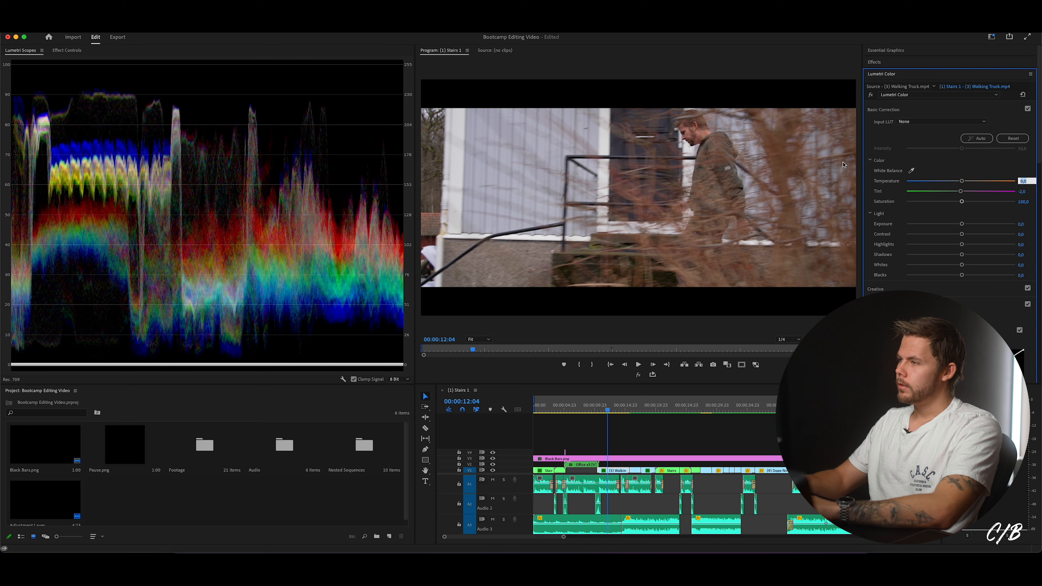
{"action": "type", "text": "2"}
{"action": "key", "text": "Return"}
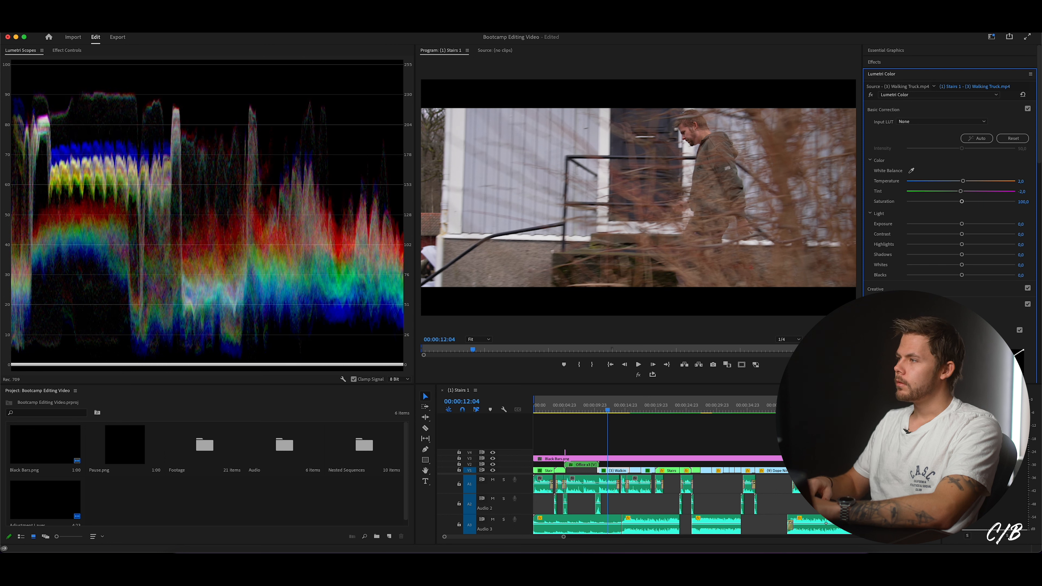
{"action": "left_click", "coordinate": [1021, 181]}
{"action": "type", "text": "1"}
{"action": "key", "text": "Return"}
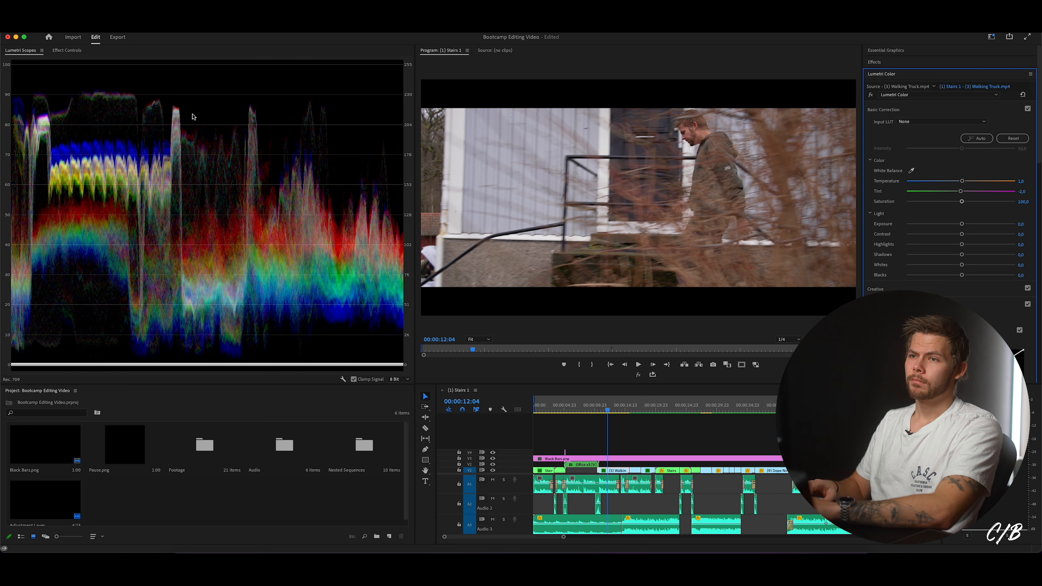
{"action": "left_click", "coordinate": [1023, 192]}
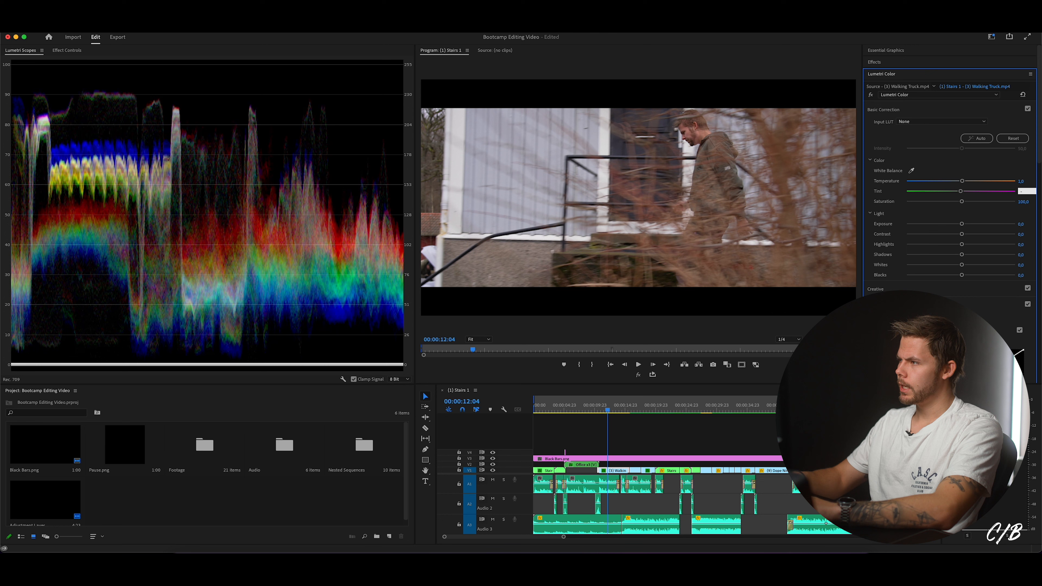
{"action": "type", "text": "-3"}
{"action": "key", "text": "Return"}
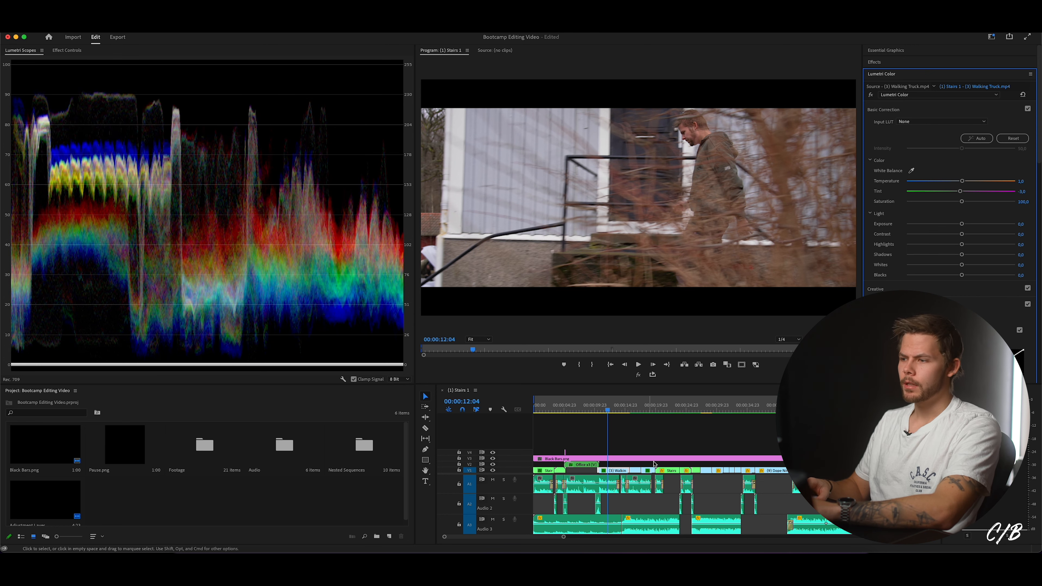
- Check the Walking Truck clip at 00:00:13:00 and balance the whites of the Neighbour 1 clip with Temperature about 7.5 and Tint -6
{"action": "left_click", "coordinate": [622, 408]}
{"action": "key", "text": "Left"}
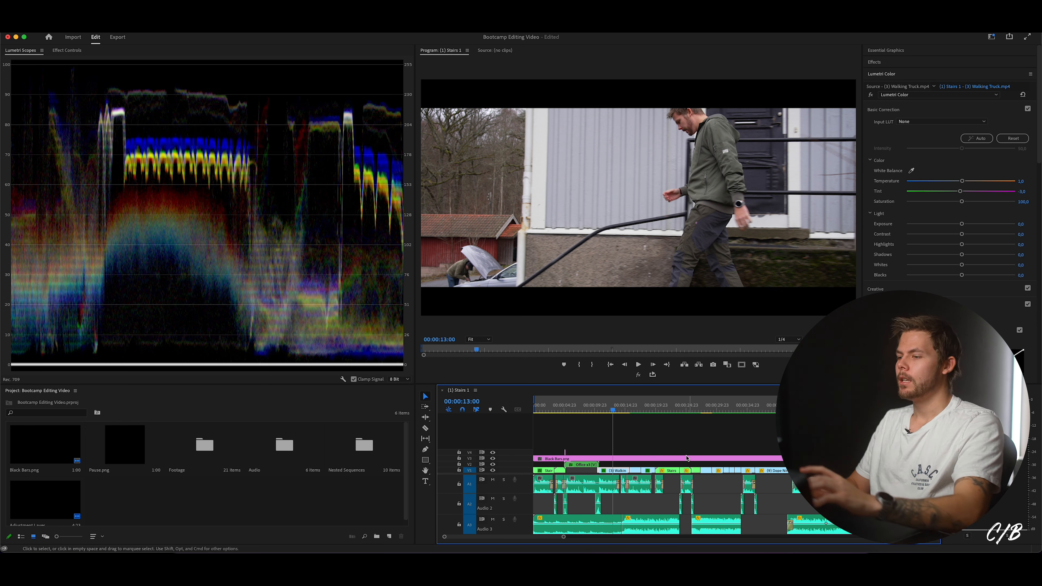
{"action": "left_click", "coordinate": [634, 410]}
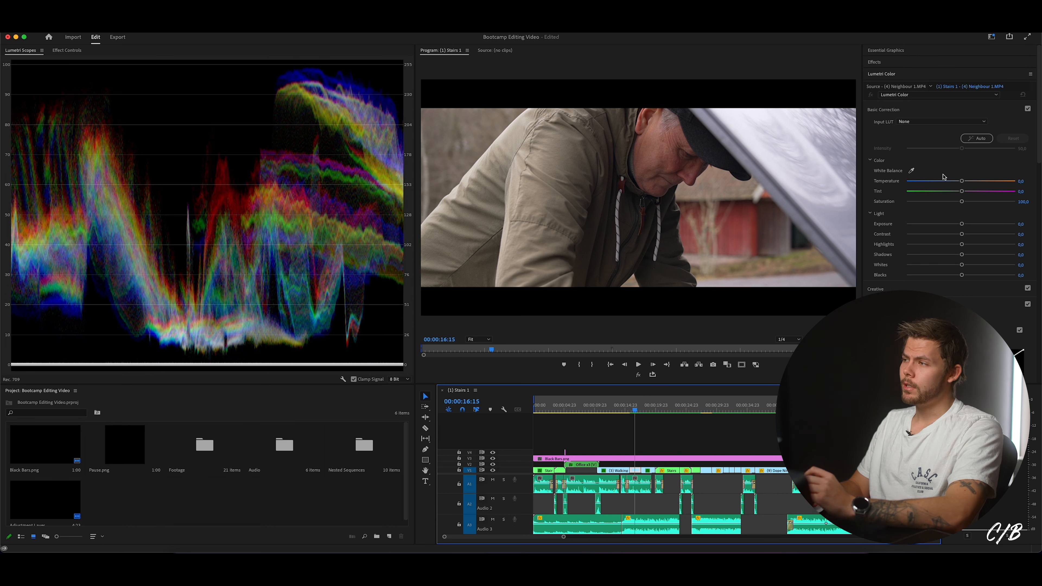
{"action": "left_click_drag", "start_coordinate": [963, 183], "coordinate": [958, 196]}
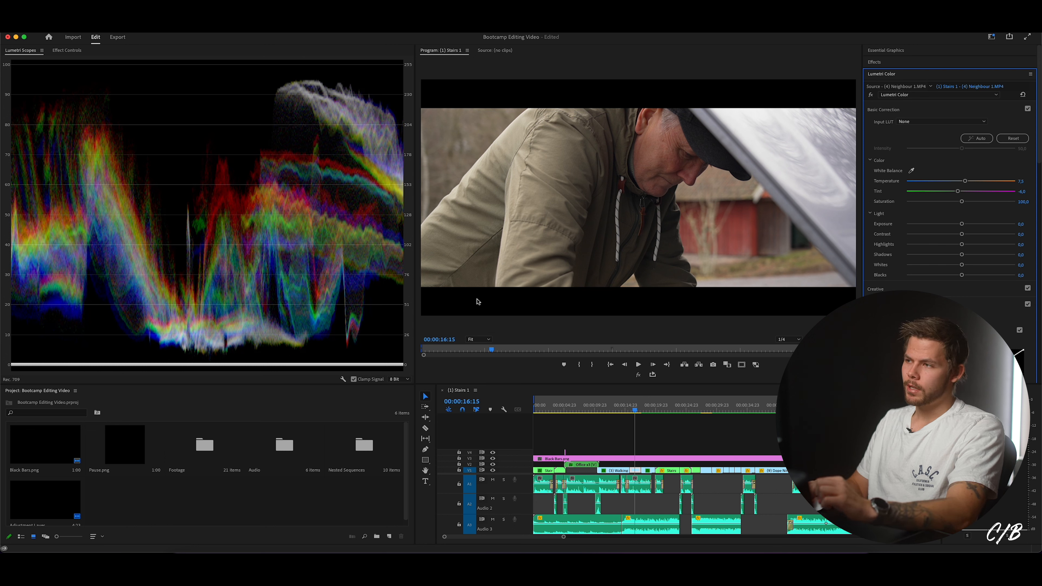
- Compare the Neighbour 1 clip with the preceding walking clip, and set its Highlights to about 23 and Shadows to about -28
{"action": "left_click", "coordinate": [625, 410]}
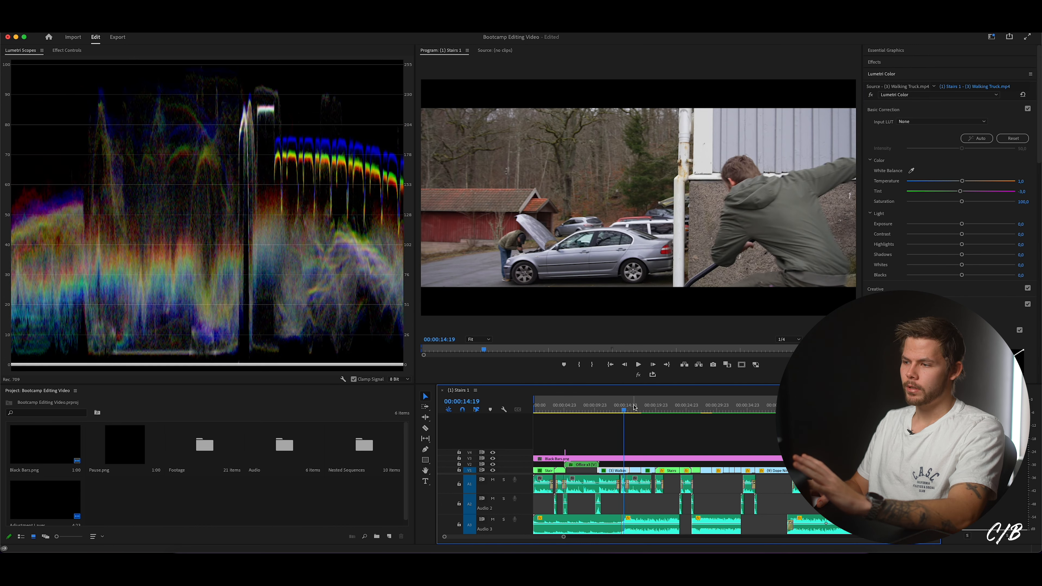
{"action": "left_click", "coordinate": [634, 407]}
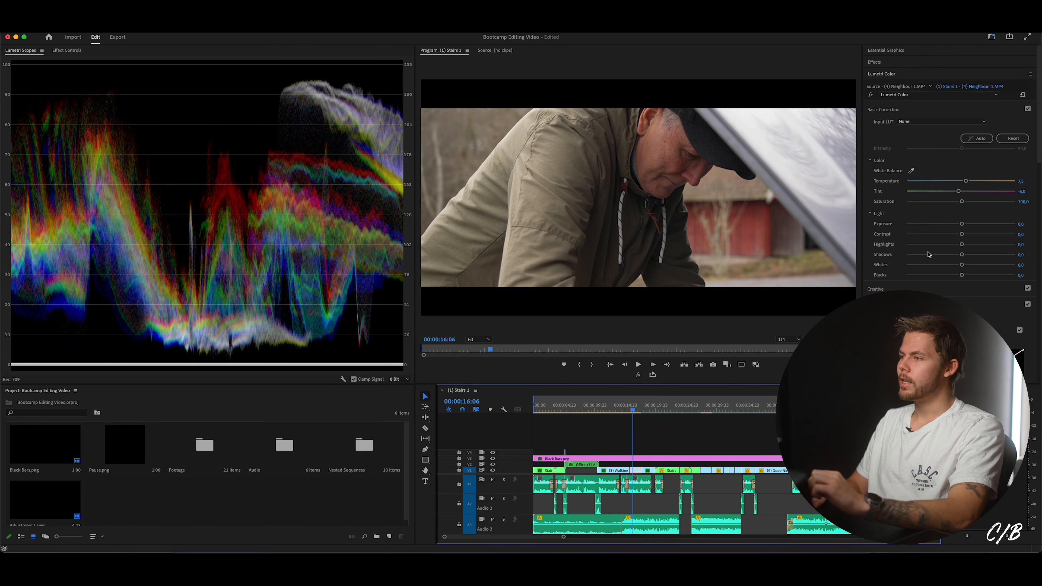
{"action": "mouse_move", "coordinate": [961, 254]}
{"action": "left_mouse_down"}
{"action": "mouse_move", "coordinate": [950, 256]}
{"action": "mouse_move", "coordinate": [974, 245]}
{"action": "left_mouse_up"}
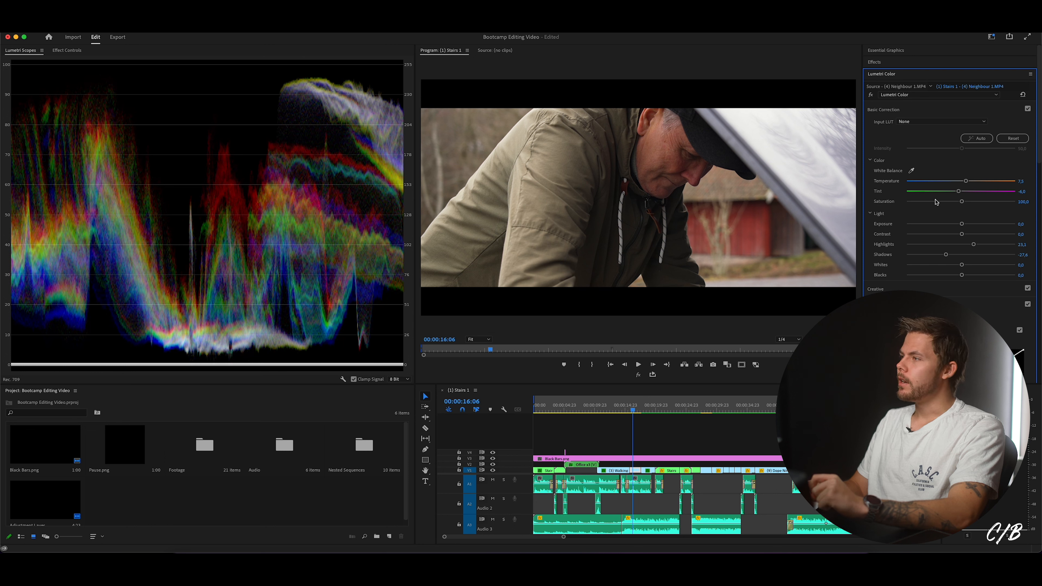
- Refine the Neighbour 1 clip's white balance to Temperature 6 and Tint -5, and compare it with the Walking Truck clip
{"action": "left_click", "coordinate": [1023, 181]}
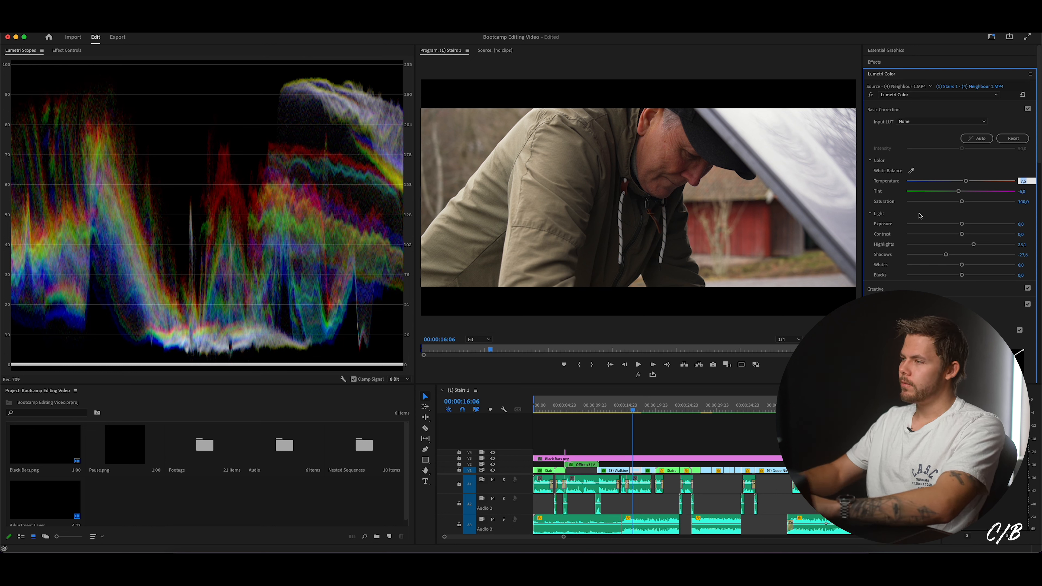
{"action": "type", "text": "5"}
{"action": "key", "text": "Return"}
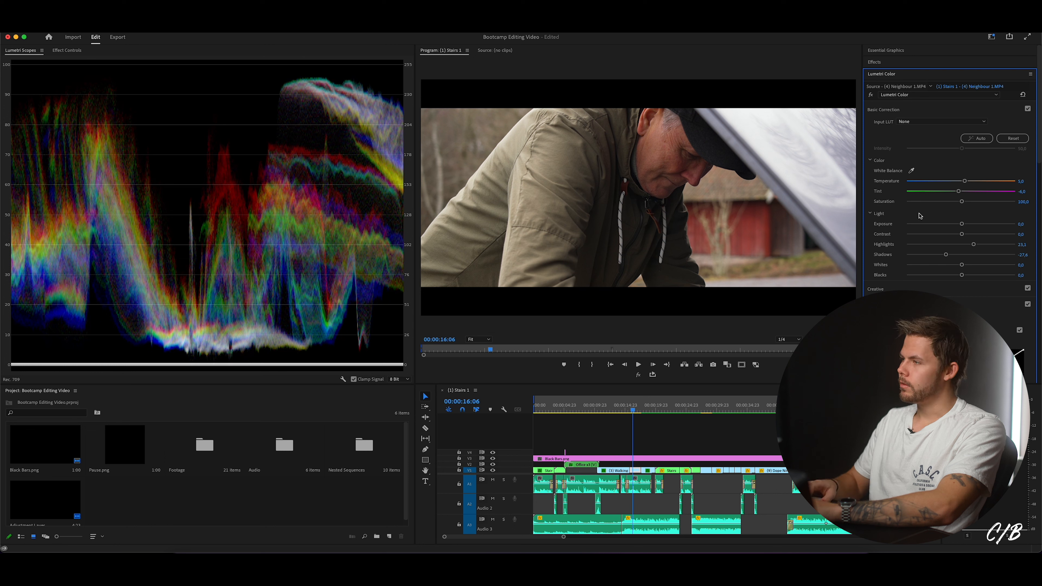
{"action": "left_click", "coordinate": [1026, 181]}
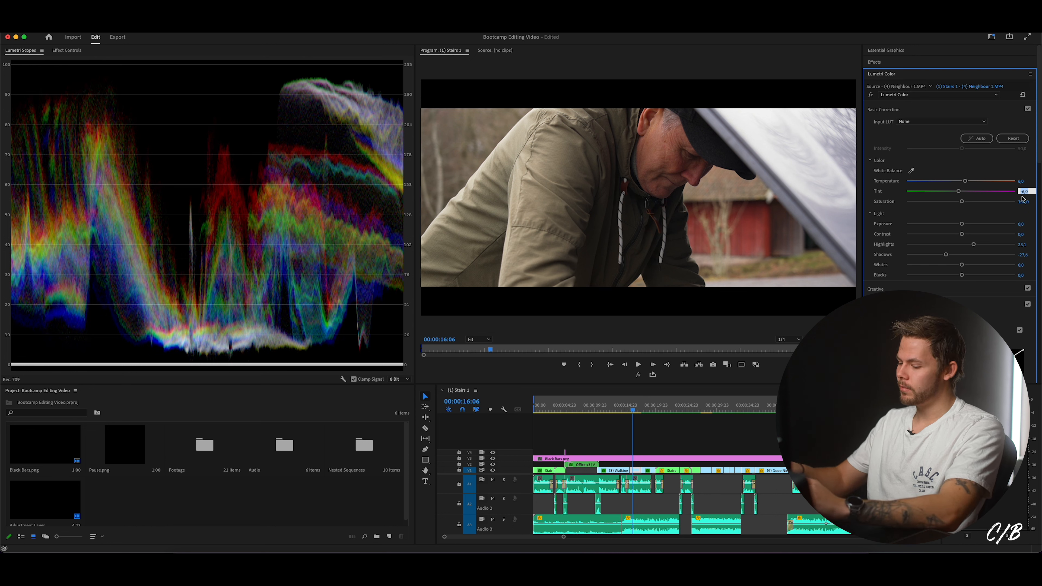
{"action": "key", "text": "Return"}
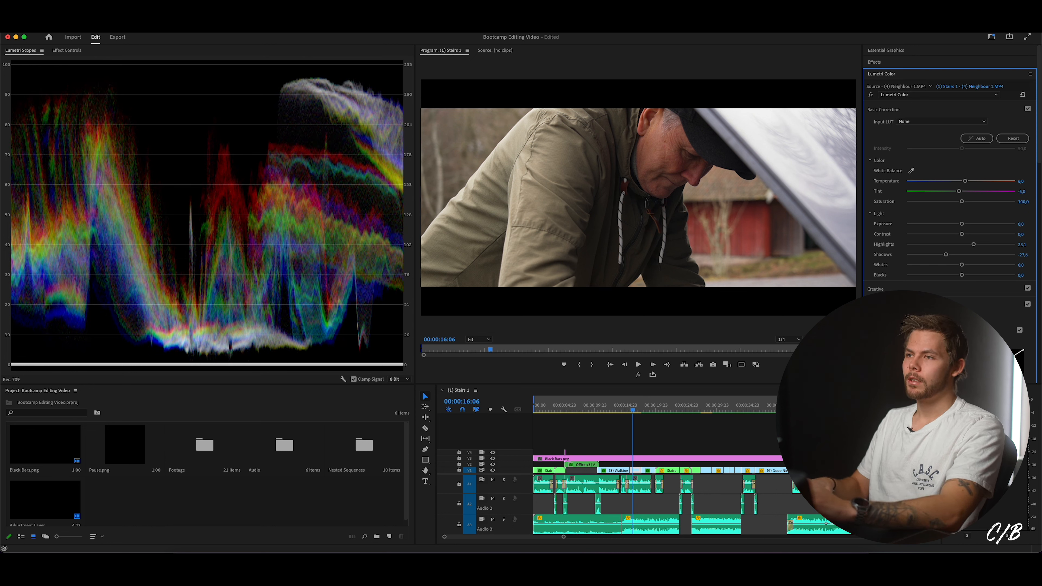
{"action": "left_click_drag", "start_coordinate": [625, 408], "coordinate": [627, 415]}
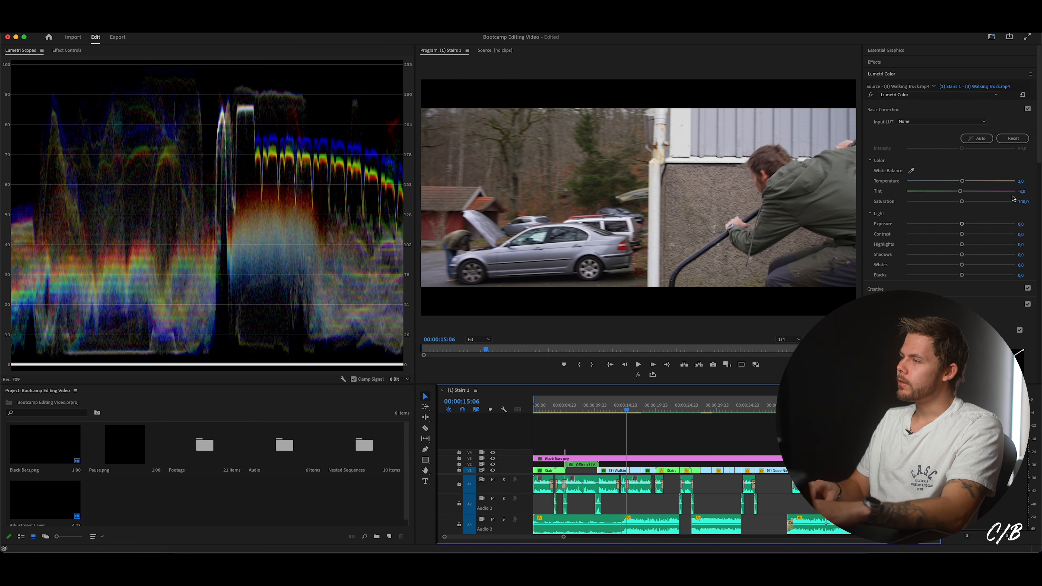
{"action": "left_click", "coordinate": [638, 410]}
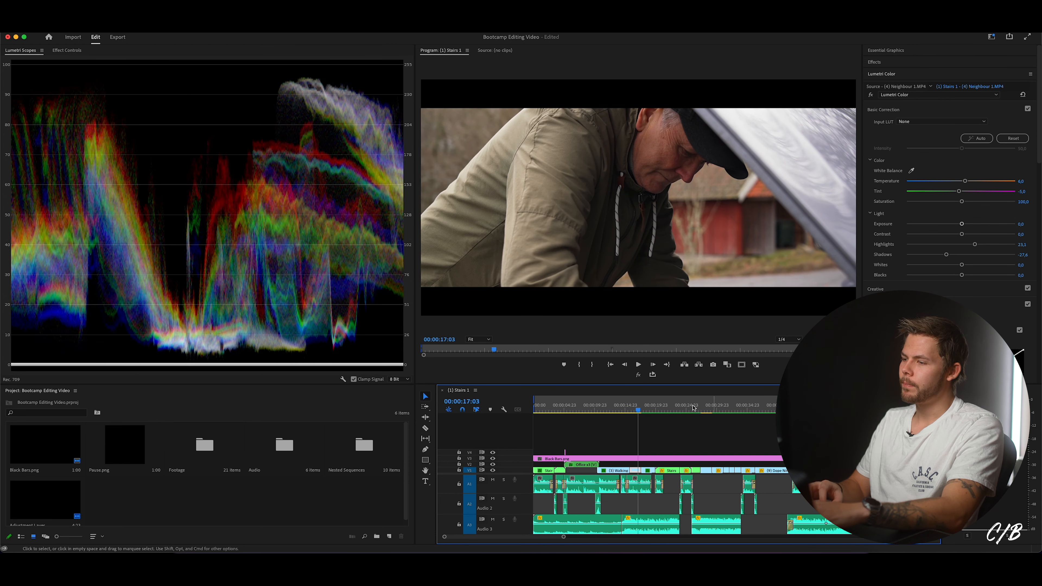
- Copy the Lumetri Color effect from the Neighbour 1 clip at 00:00:16:03
{"action": "left_click", "coordinate": [626, 409]}
{"action": "left_click", "coordinate": [632, 408]}
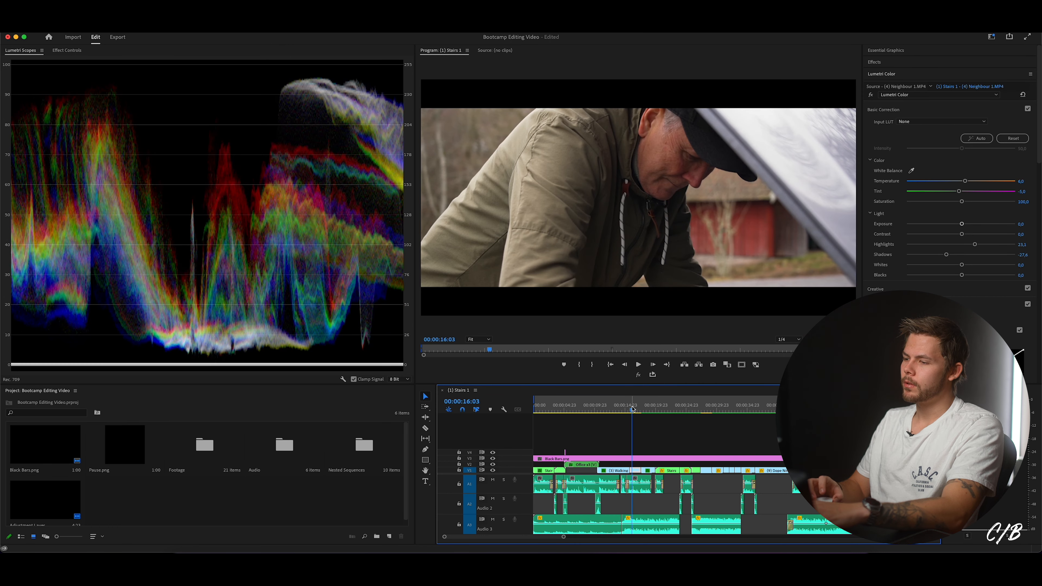
{"action": "left_click", "coordinate": [67, 50]}
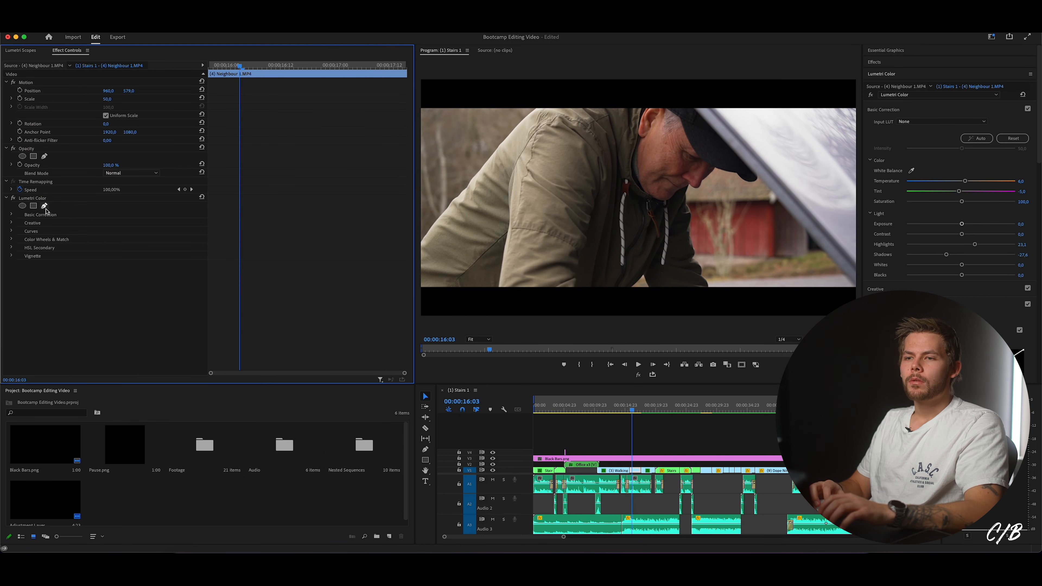
{"action": "left_click", "coordinate": [36, 199]}
{"action": "key", "text": "super+c"}
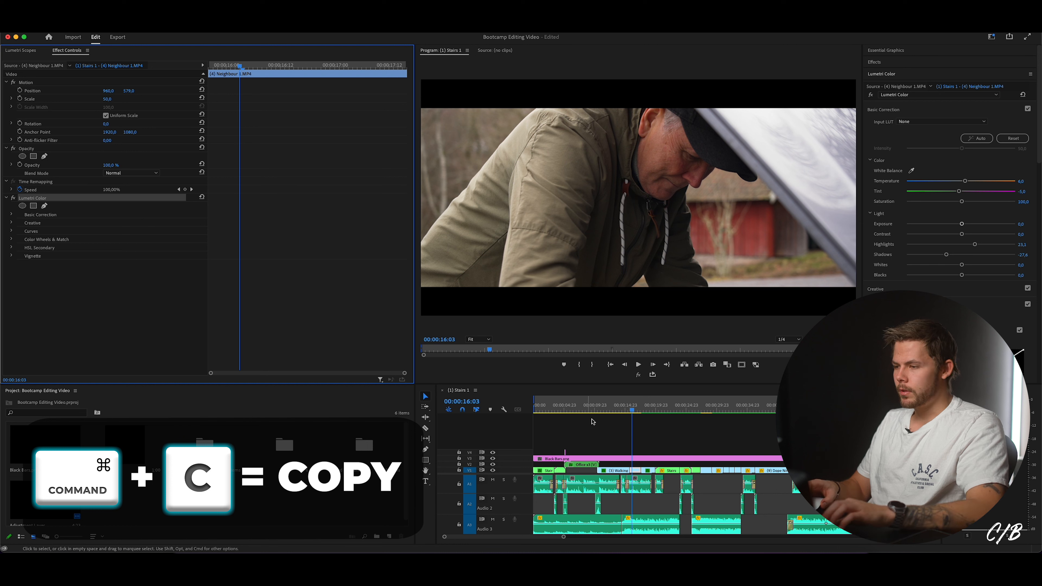
- Delete the Walking Truck clip's Lumetri Color effect and paste the effect copied from the Neighbour 1 clip in its place
{"action": "left_click", "coordinate": [619, 412]}
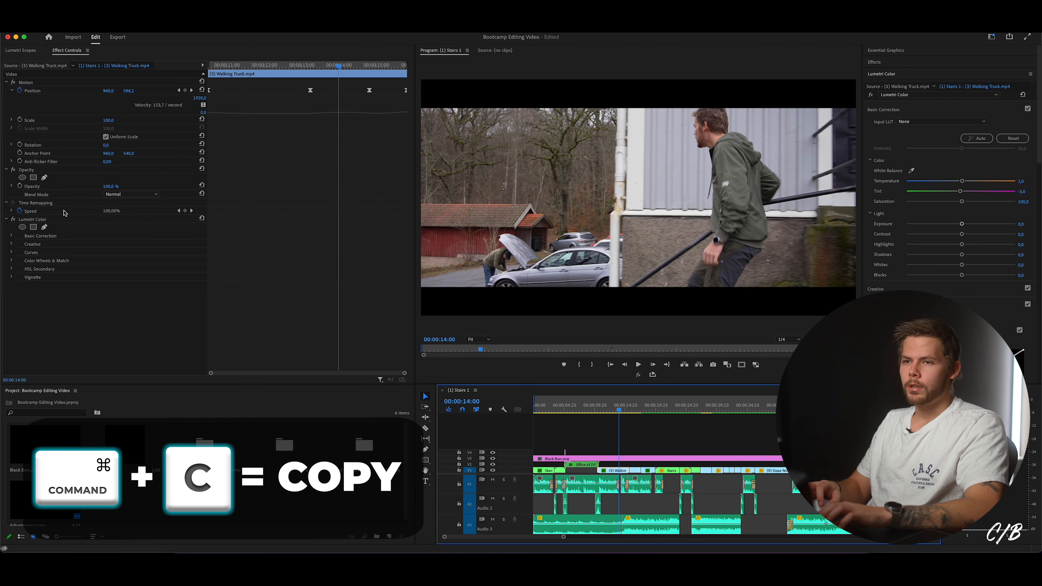
{"action": "left_click", "coordinate": [32, 220]}
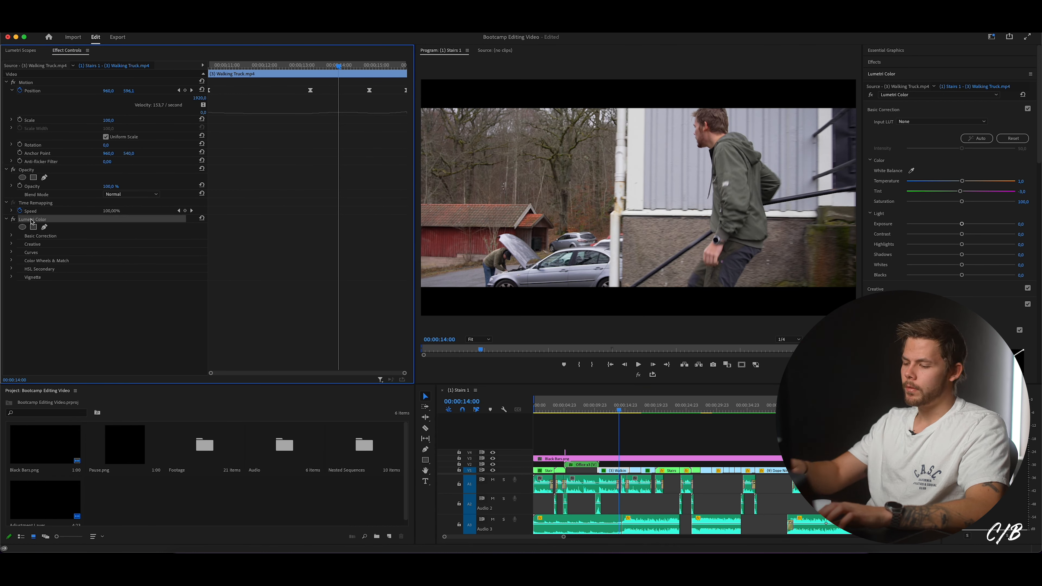
{"action": "key", "text": "Delete"}
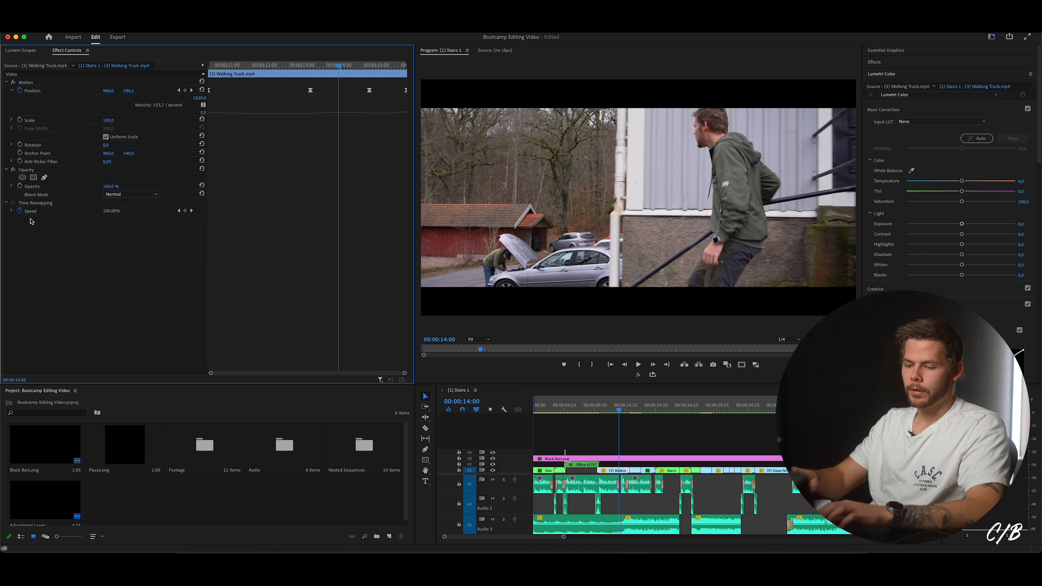
{"action": "key", "text": "super+v"}
- Render the sequence previews and play back the transition from the Walking Truck clip into the Neighbour 1 clip
{"action": "left_click_drag", "start_coordinate": [618, 412], "coordinate": [598, 427]}
{"action": "left_click", "coordinate": [633, 409]}
{"action": "key", "text": "Return"}
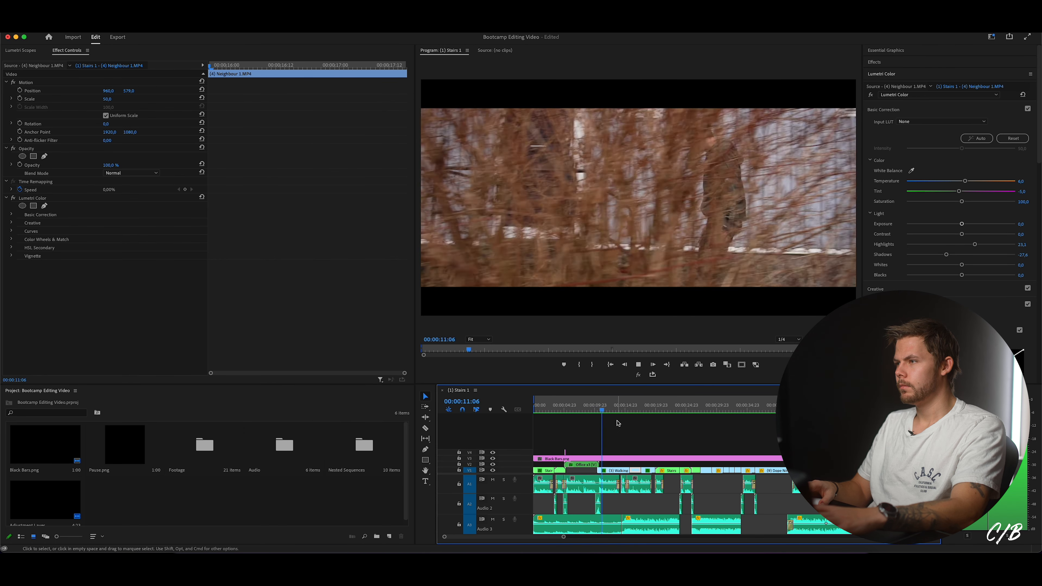
{"action": "key", "text": "space"}
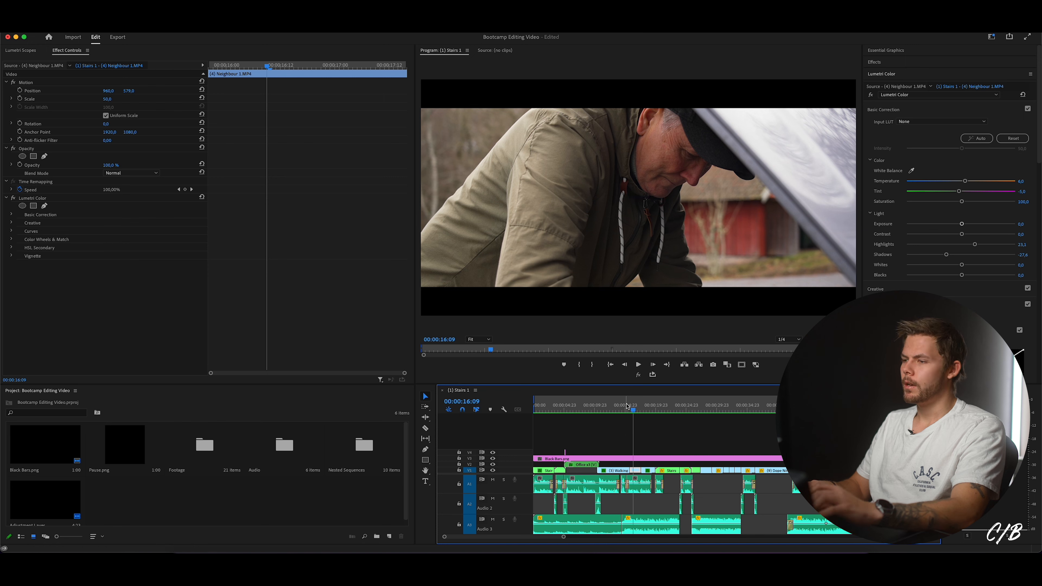
- Show the waveform scope again and paste the copied Lumetri Color effect onto the open-hood clip following Neighbour 1
{"action": "left_click", "coordinate": [21, 50]}
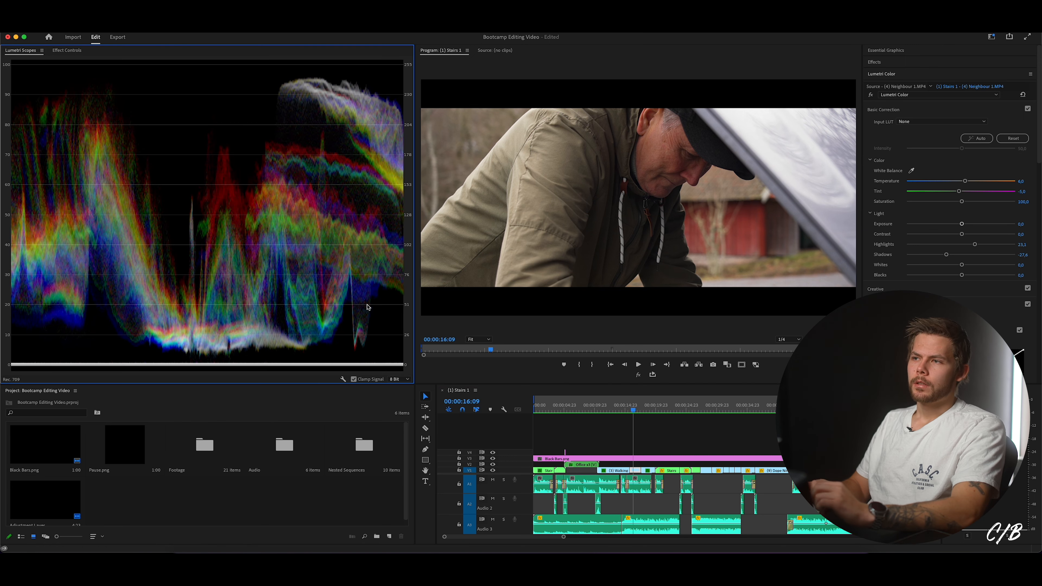
{"action": "left_click_drag", "start_coordinate": [627, 412], "coordinate": [648, 407]}
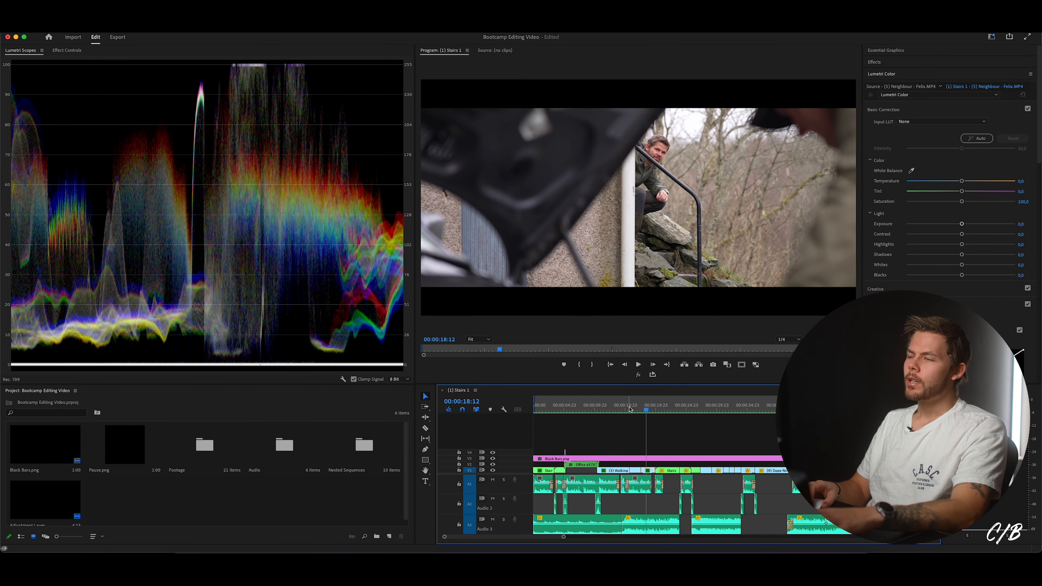
{"action": "left_click_drag", "start_coordinate": [648, 410], "coordinate": [648, 412]}
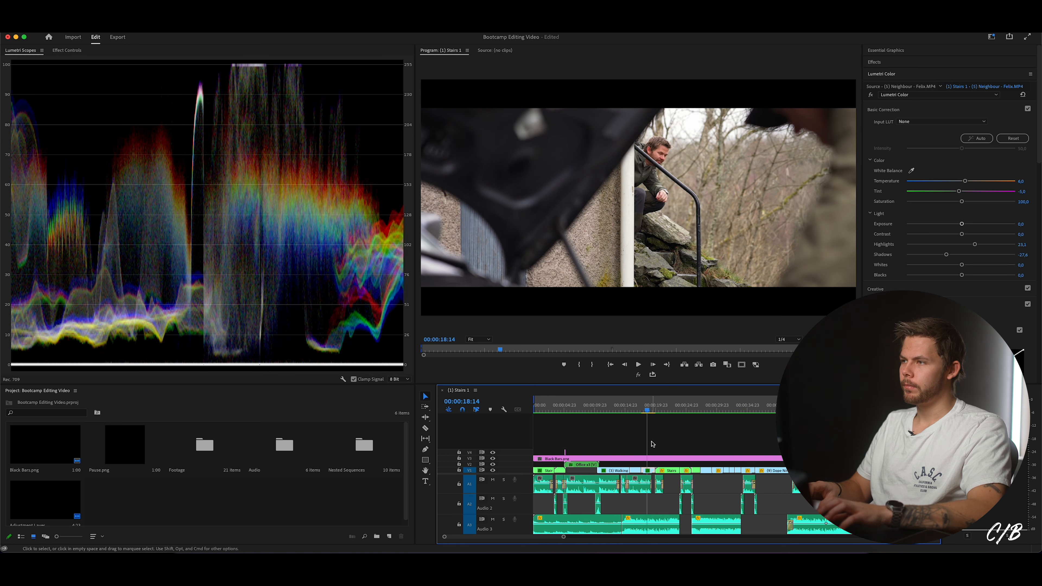
{"action": "left_click", "coordinate": [649, 411]}
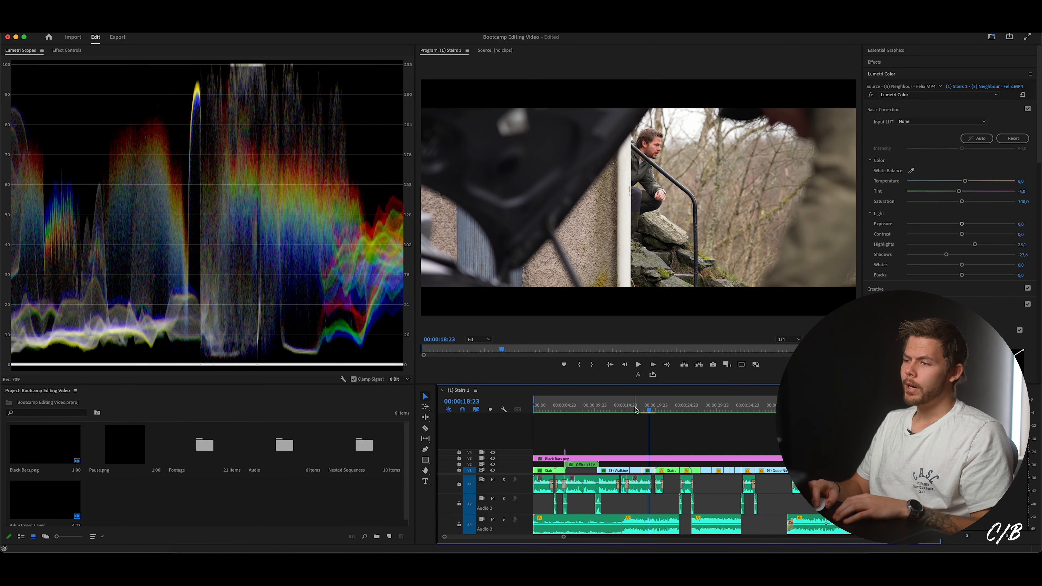
- Compare the open-hood clip with the Neighbour 1 clip, and set the open-hood clip's Exposure to -0,2
{"action": "left_click", "coordinate": [636, 410]}
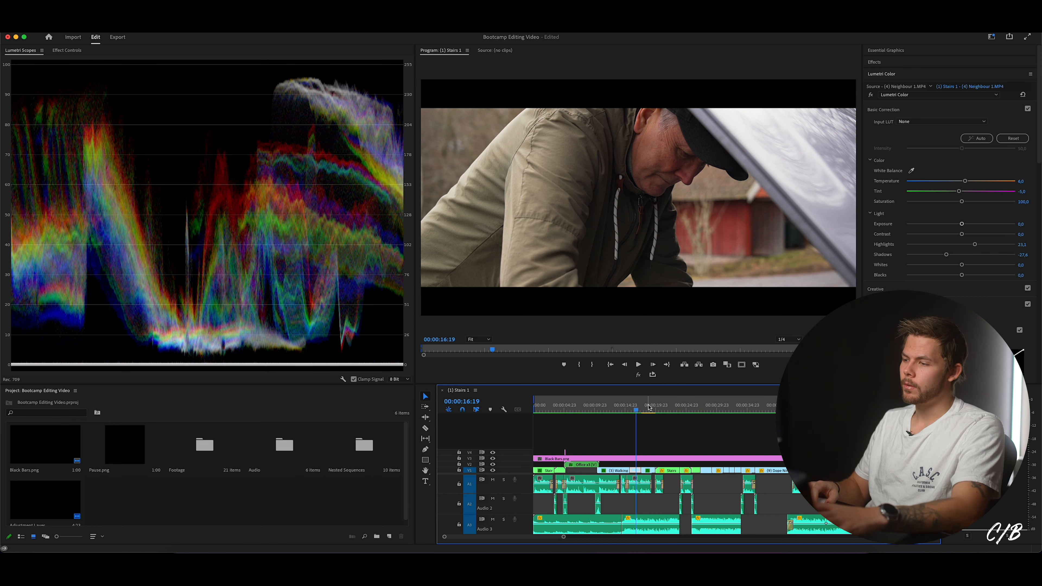
{"action": "left_click", "coordinate": [648, 409]}
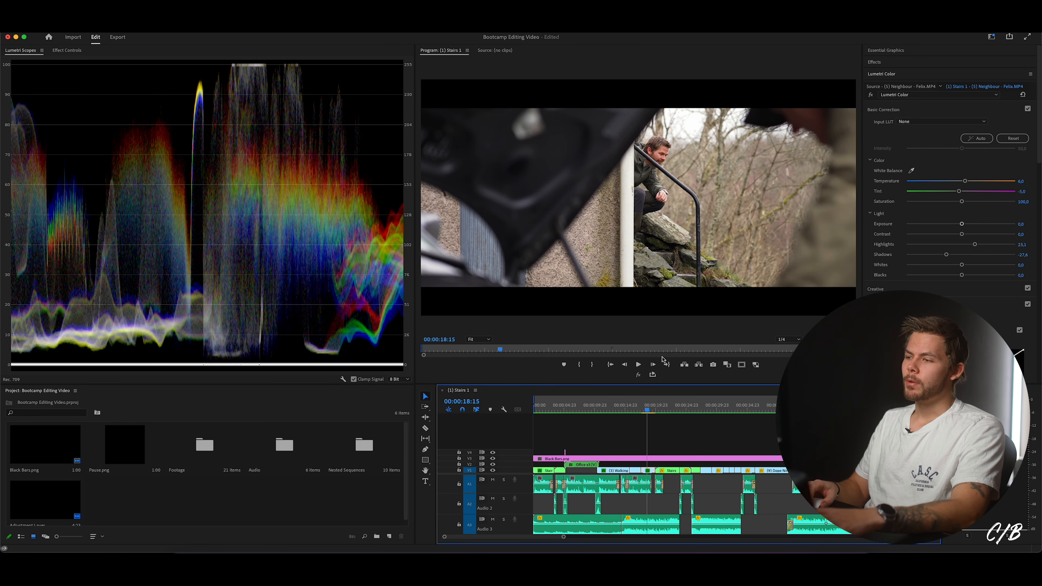
{"action": "left_click", "coordinate": [645, 409]}
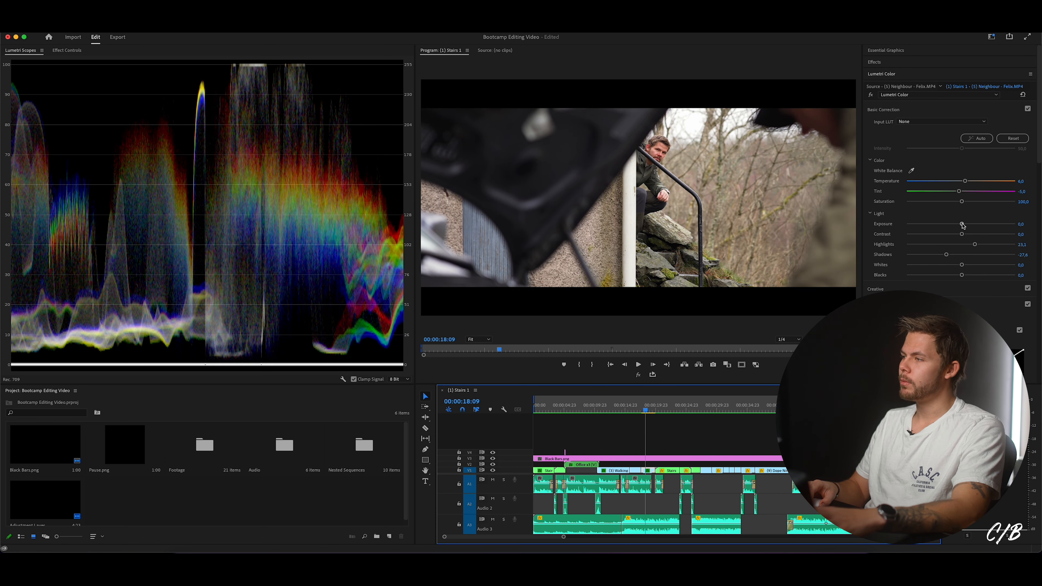
{"action": "left_click_drag", "start_coordinate": [963, 225], "coordinate": [959, 228]}
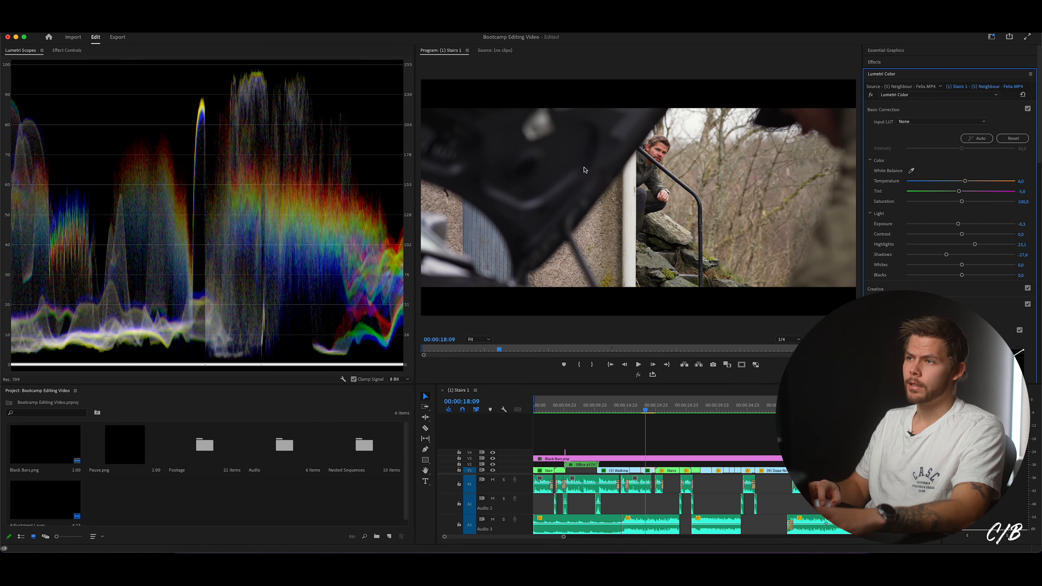
{"action": "left_click", "coordinate": [1022, 225]}
{"action": "type", "text": "-0,2"}
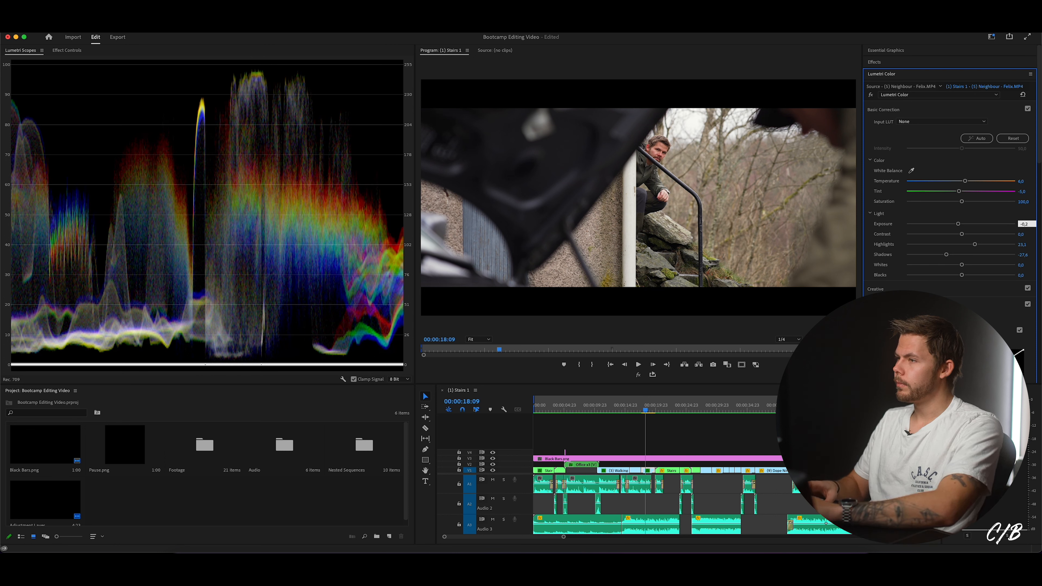
{"action": "key", "text": "Return"}
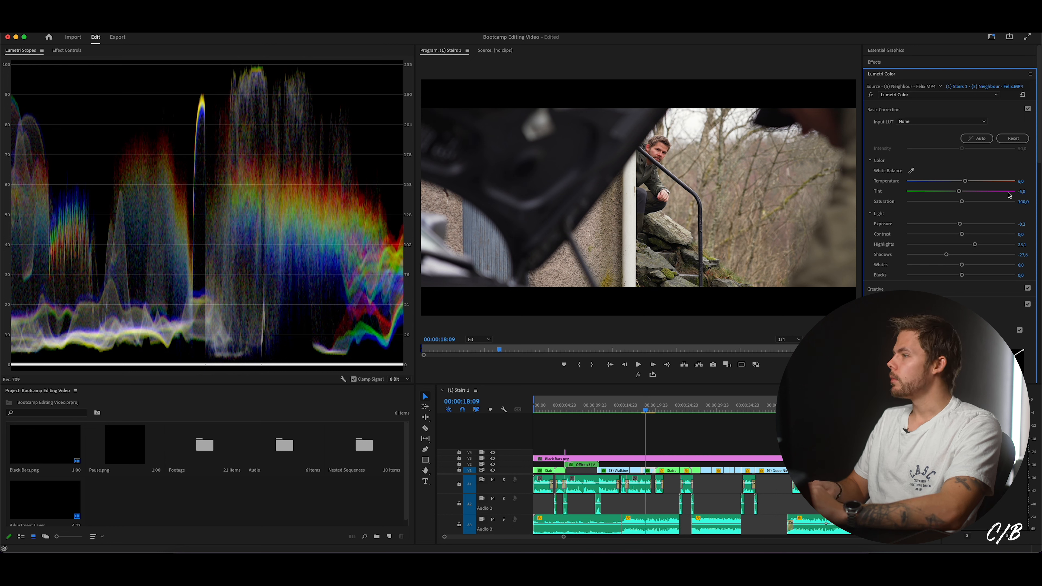
- Balance the open-hood clip with Tint -3 and Temperature 4, and bring its Highlights back to 0
{"action": "left_click", "coordinate": [1025, 191]}
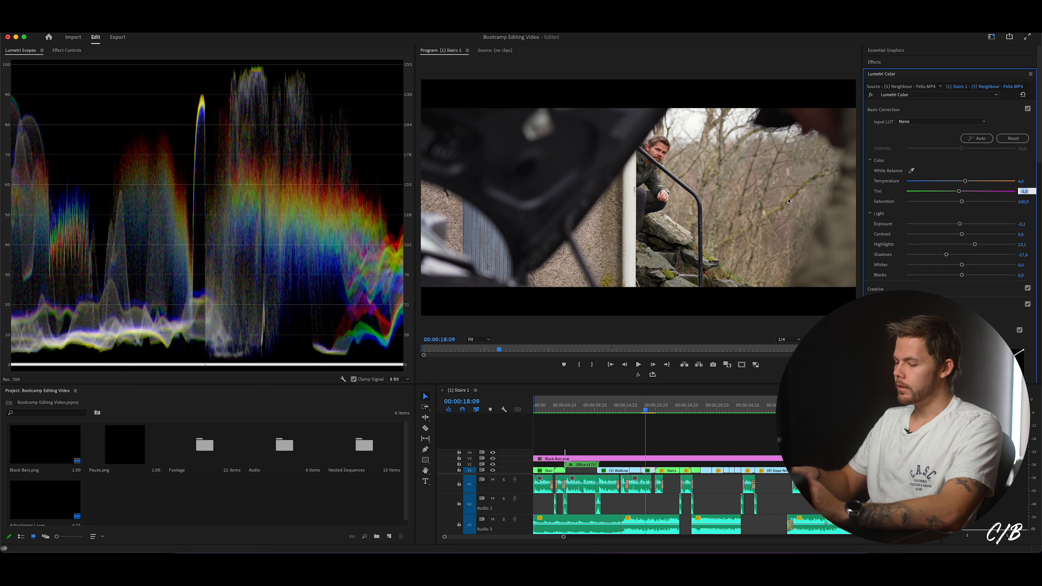
{"action": "type", "text": "-3"}
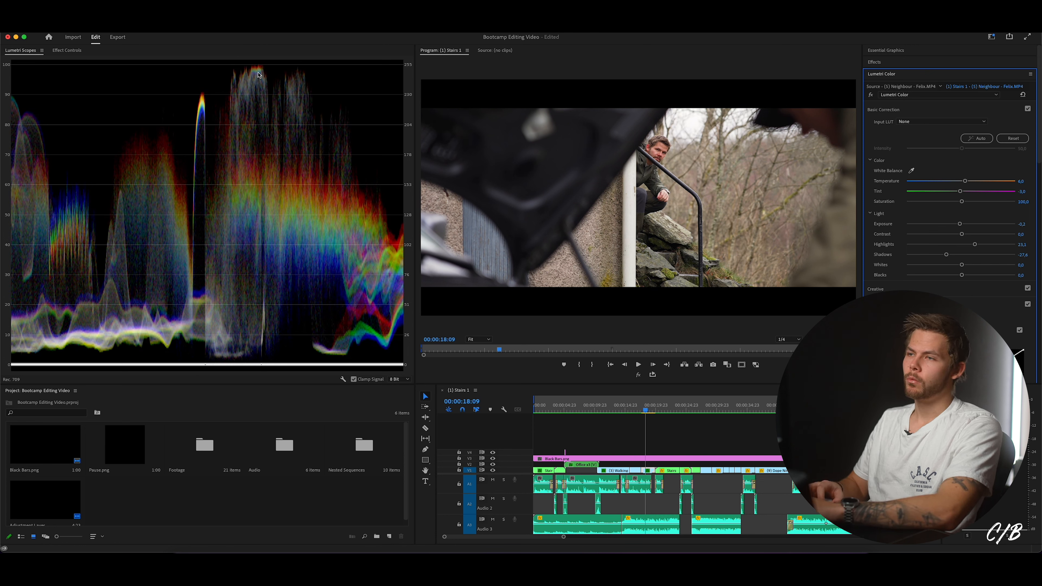
{"action": "left_click", "coordinate": [1023, 181]}
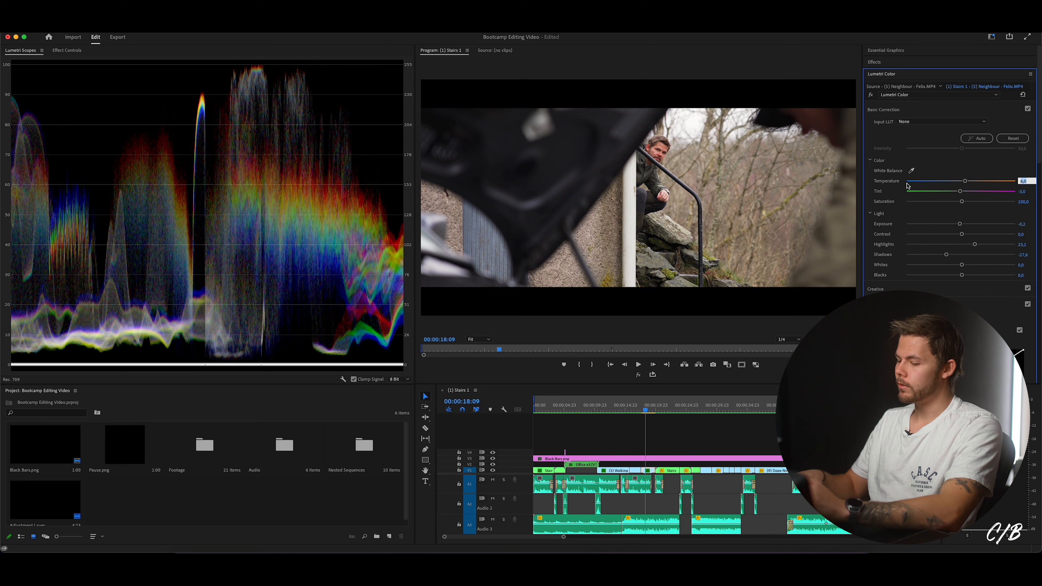
{"action": "type", "text": "4"}
{"action": "key", "text": "Return"}
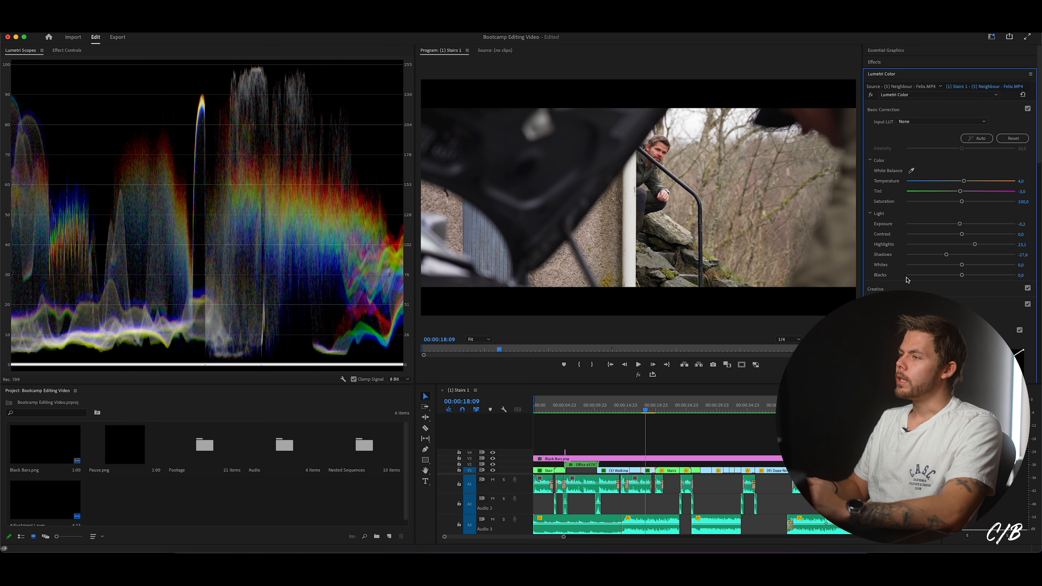
{"action": "left_click", "coordinate": [964, 245]}
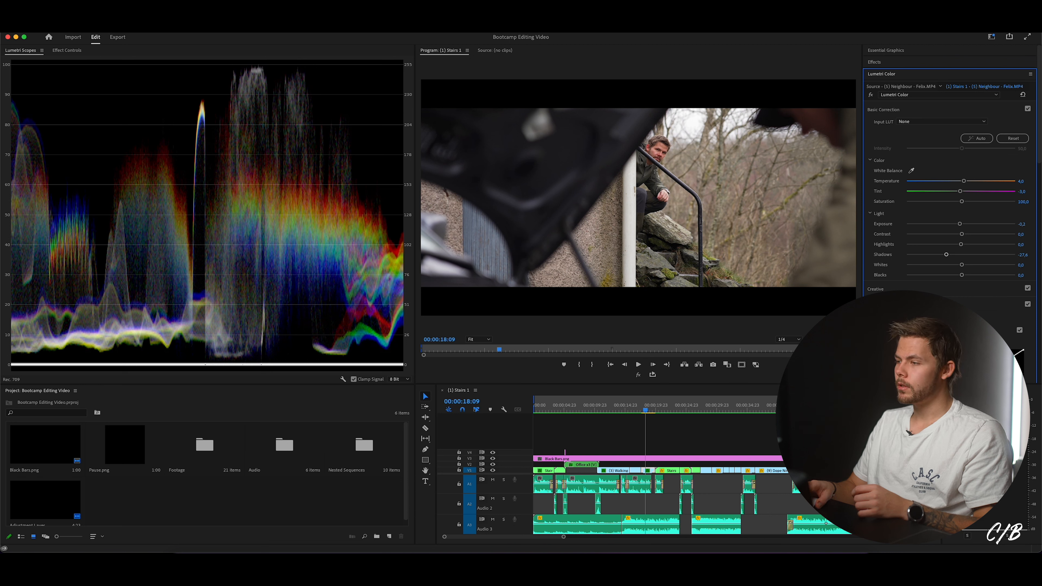
- Add the Comparison View control to the program monitor's transport controls and turn on Comparison View
{"action": "left_click", "coordinate": [784, 374]}
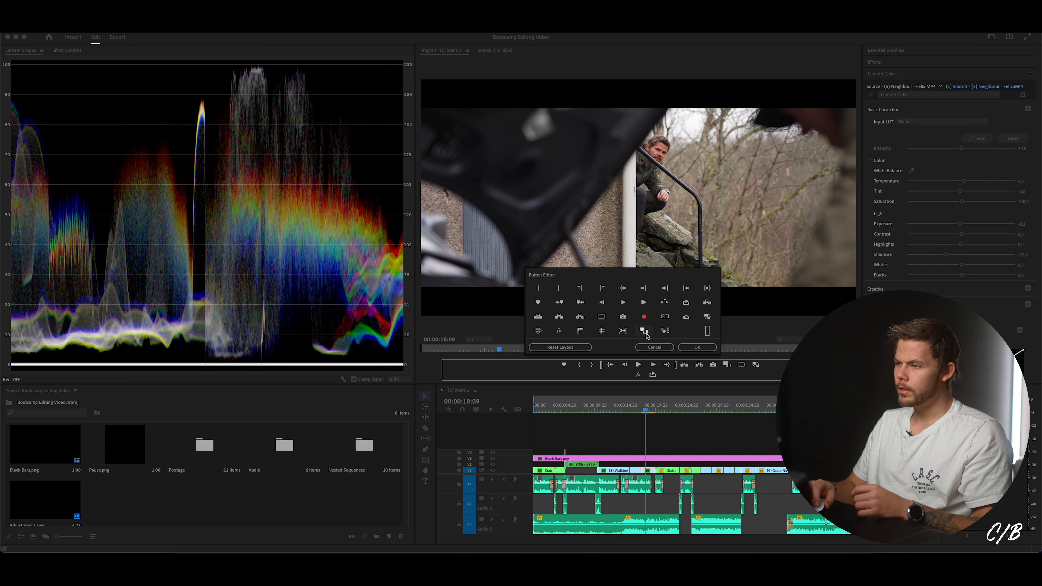
{"action": "left_click_drag", "start_coordinate": [644, 332], "coordinate": [775, 368]}
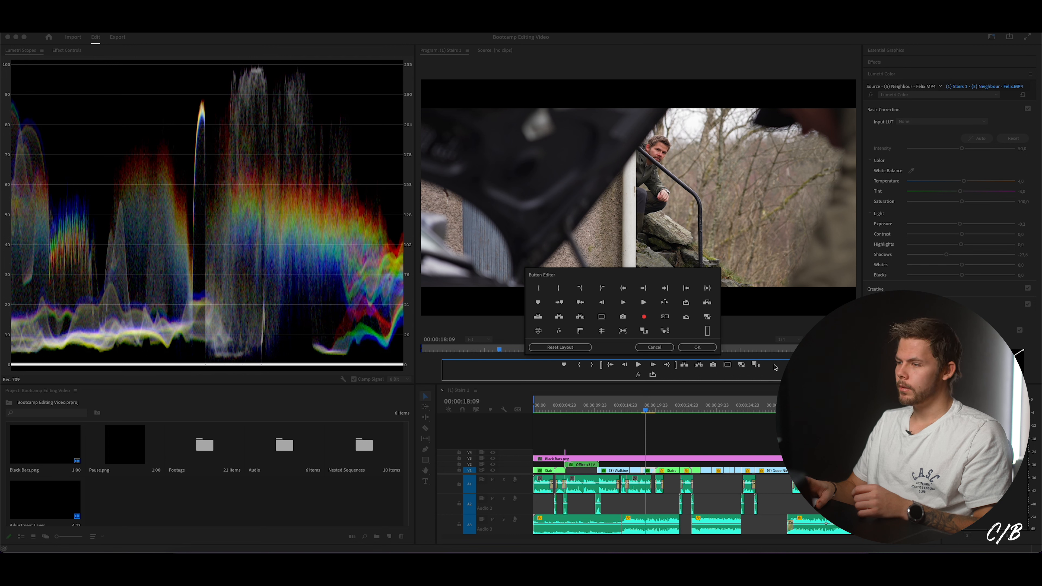
{"action": "left_click", "coordinate": [697, 348]}
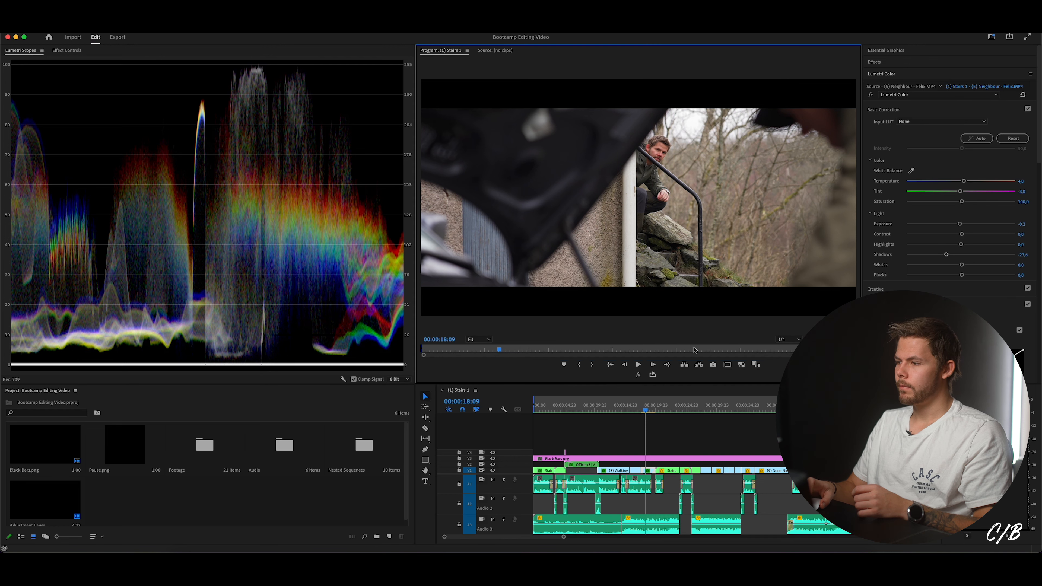
{"action": "left_click", "coordinate": [756, 365]}
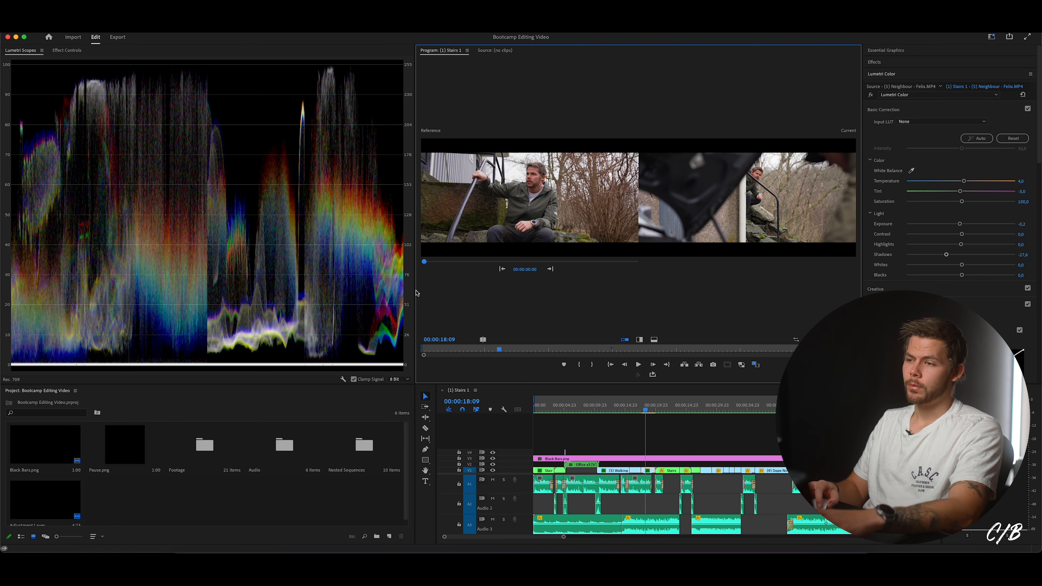
- Widen the program monitor and compare the Neighbour 1 reference frame at 00:00:16:13 with the open-hood clip at 00:00:18:14
{"action": "left_click_drag", "start_coordinate": [416, 283], "coordinate": [211, 302]}
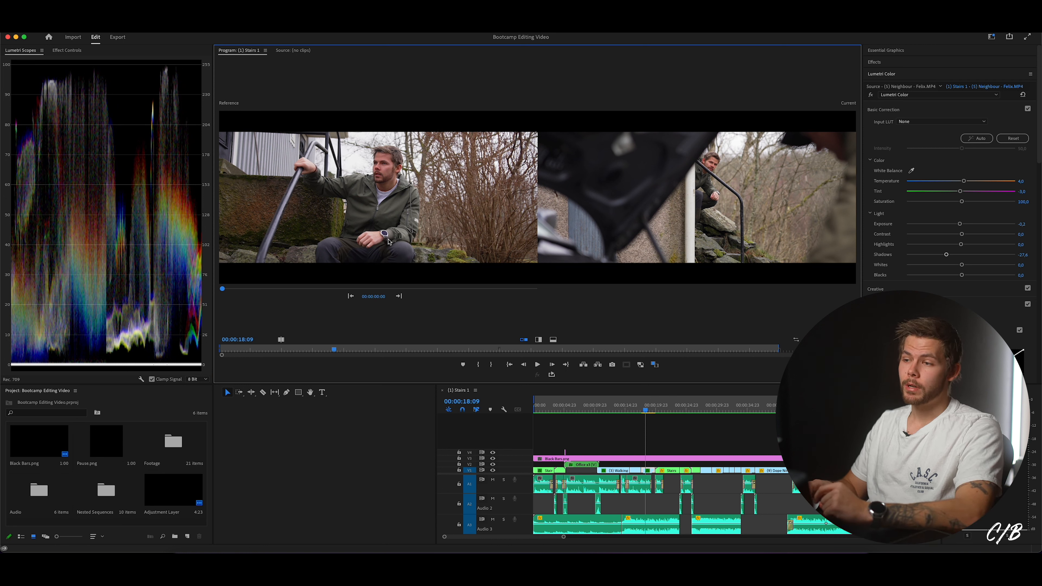
{"action": "left_click", "coordinate": [636, 409]}
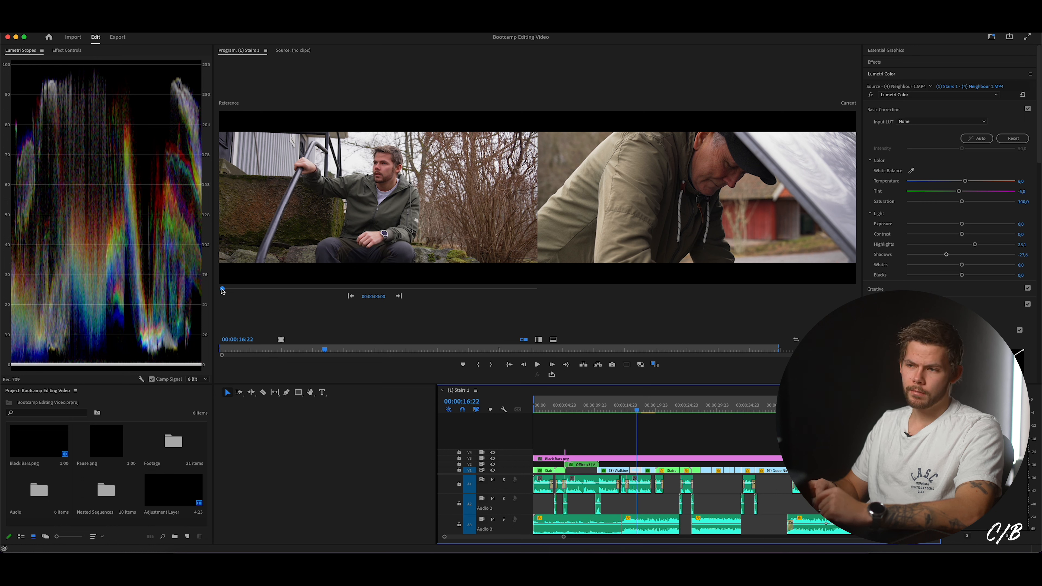
{"action": "left_click_drag", "start_coordinate": [223, 290], "coordinate": [274, 290]}
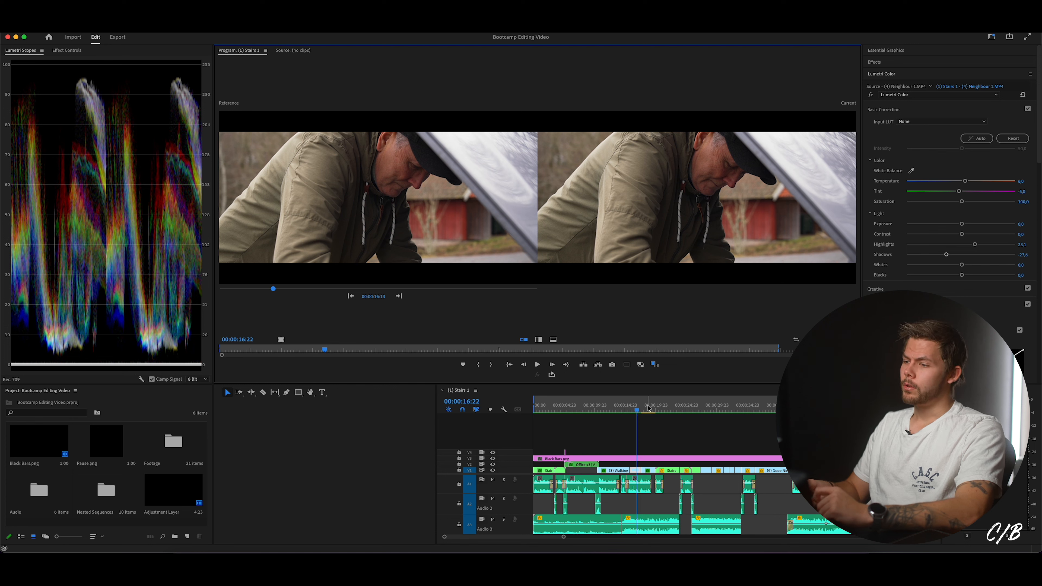
{"action": "left_click", "coordinate": [647, 407]}
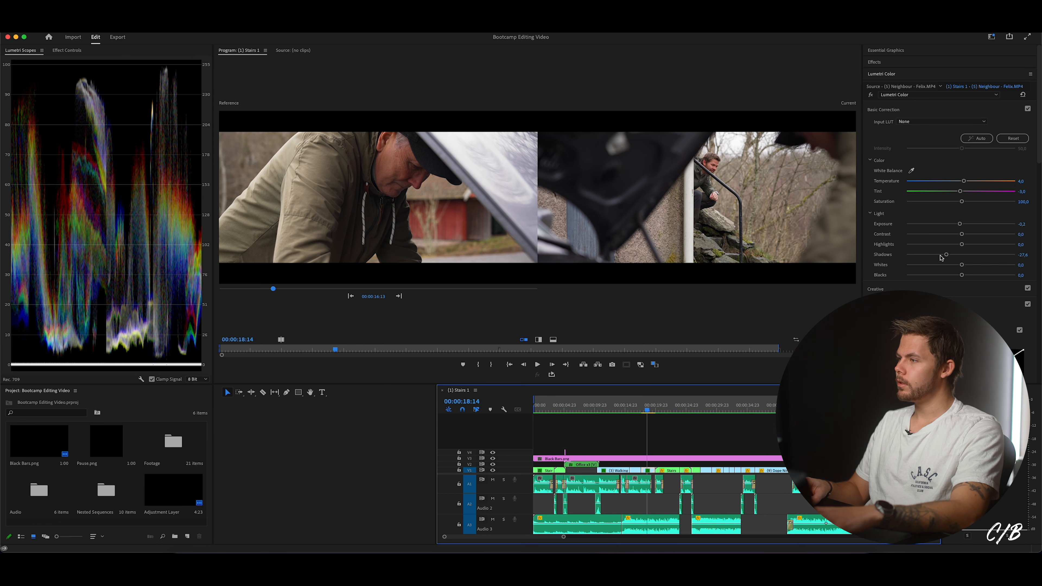
- Set the open-hood clip's Shadows to about -40 and Highlights to about -34, then leave Comparison View and check Neighbour 1
{"action": "mouse_move", "coordinate": [938, 257]}
{"action": "left_mouse_down"}
{"action": "mouse_move", "coordinate": [902, 257]}
{"action": "mouse_move", "coordinate": [944, 257]}
{"action": "mouse_move", "coordinate": [932, 257]}
{"action": "mouse_move", "coordinate": [958, 245]}
{"action": "mouse_move", "coordinate": [943, 247]}
{"action": "left_mouse_up"}
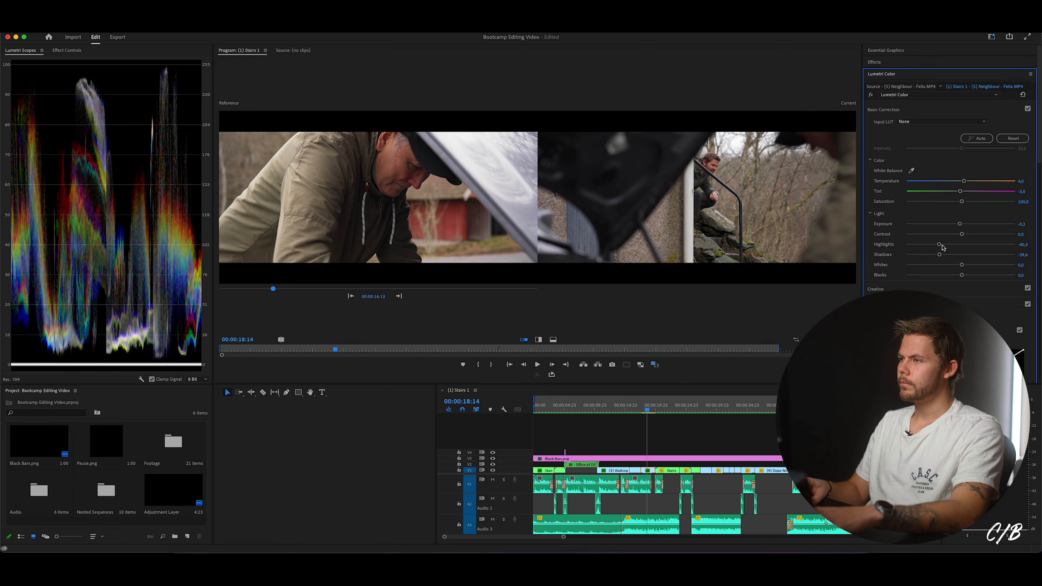
{"action": "left_click_drag", "start_coordinate": [943, 246], "coordinate": [945, 247]}
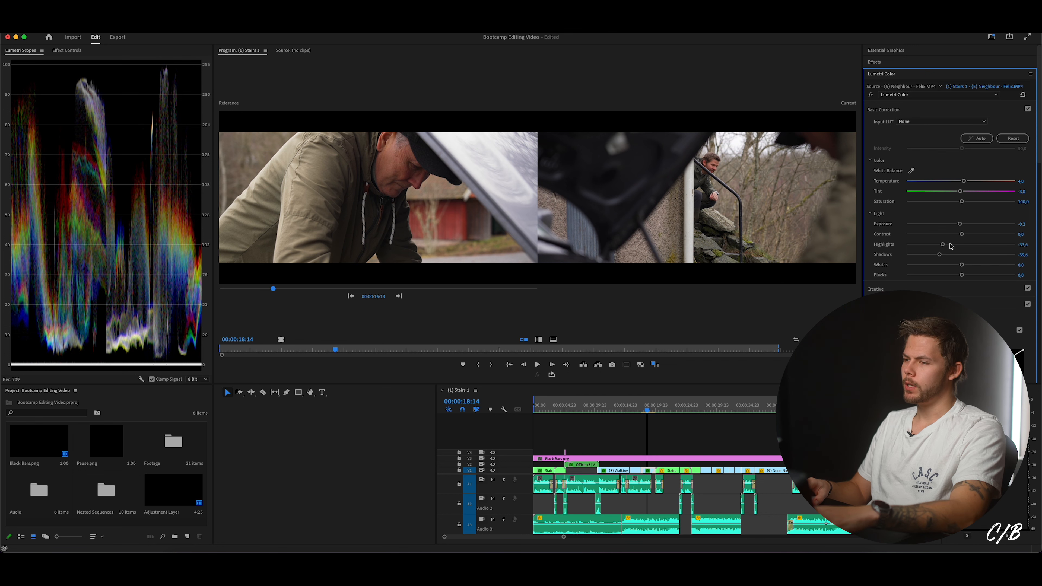
{"action": "left_click", "coordinate": [655, 365]}
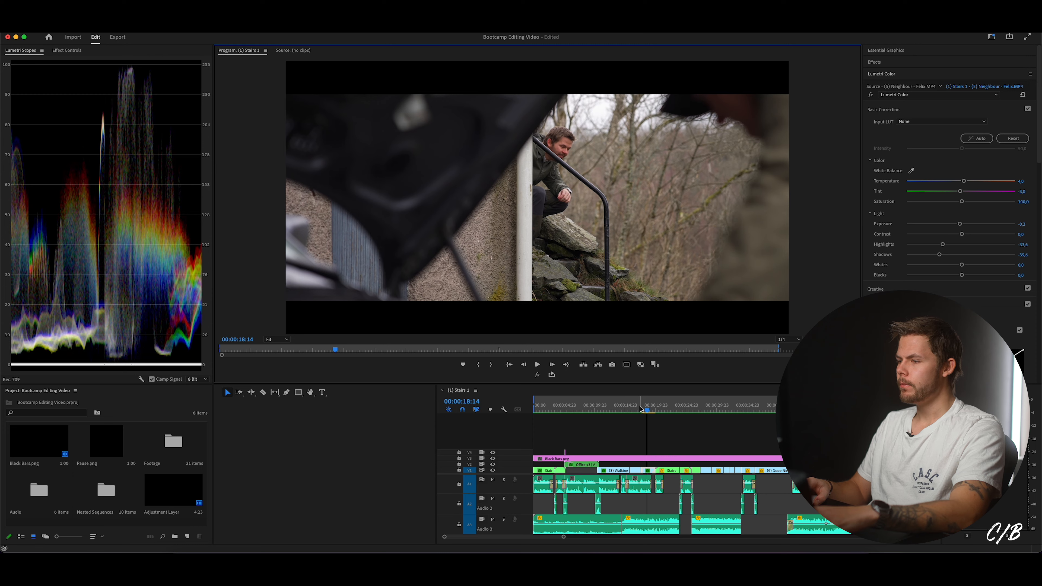
{"action": "left_click", "coordinate": [639, 407]}
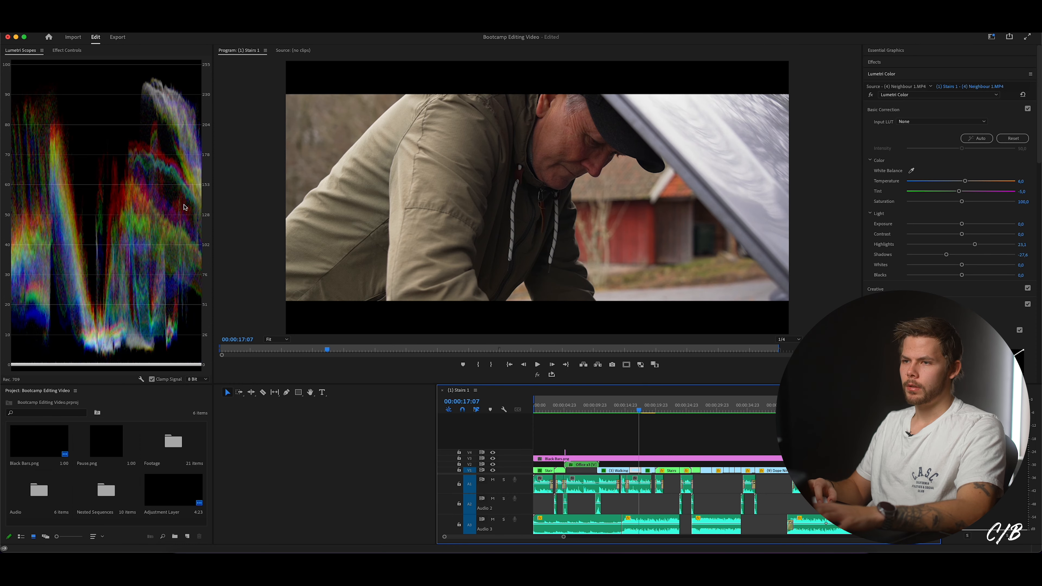
- Widen the Lumetri Scopes, then render and play the sequence and scrub the cut from Neighbour 1 to the open-hood clip
{"action": "left_click_drag", "start_coordinate": [213, 222], "coordinate": [373, 222]}
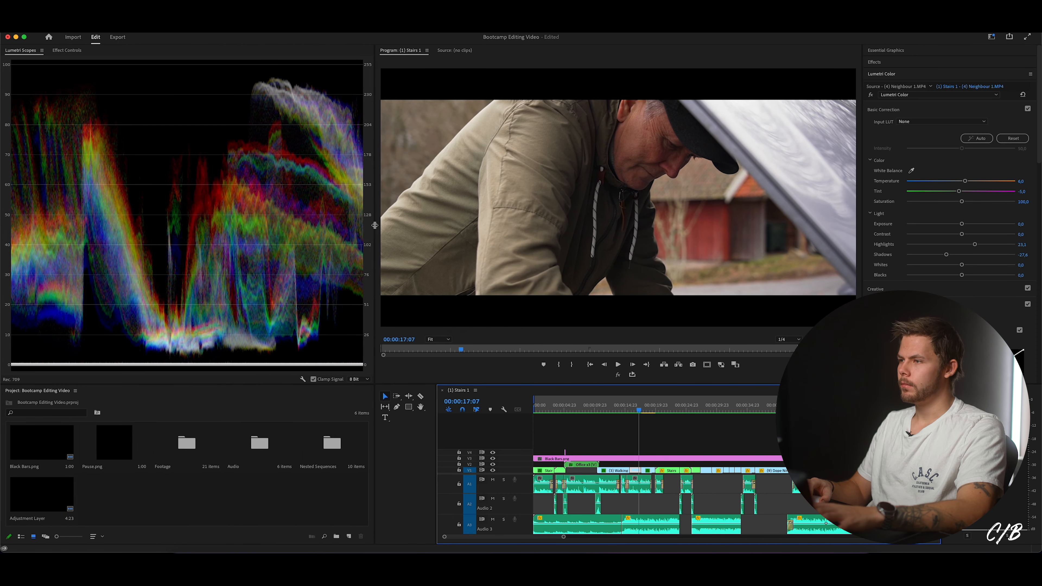
{"action": "key", "text": "Return"}
{"action": "left_click", "coordinate": [622, 407]}
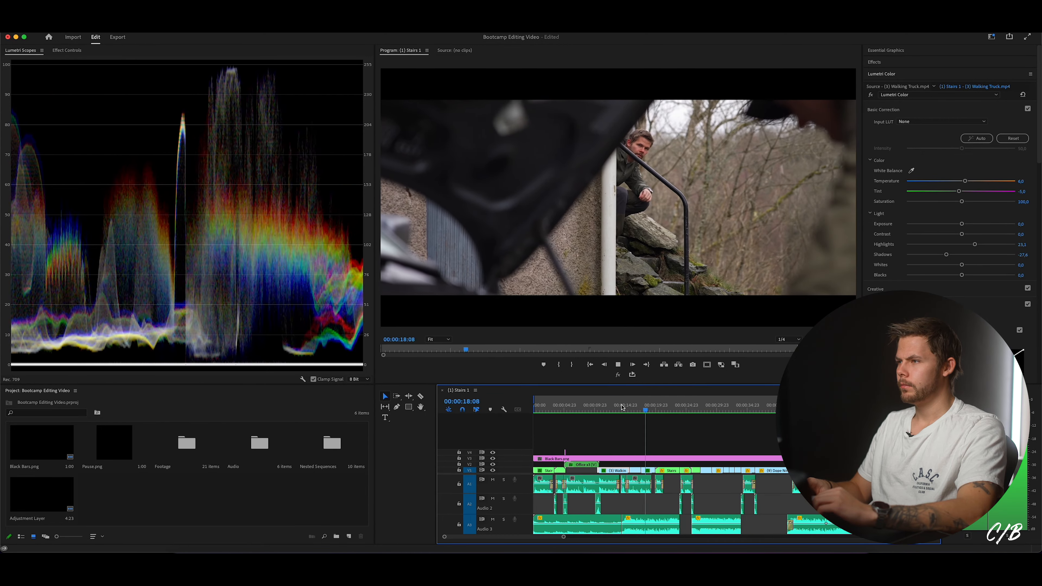
{"action": "key", "text": "space"}
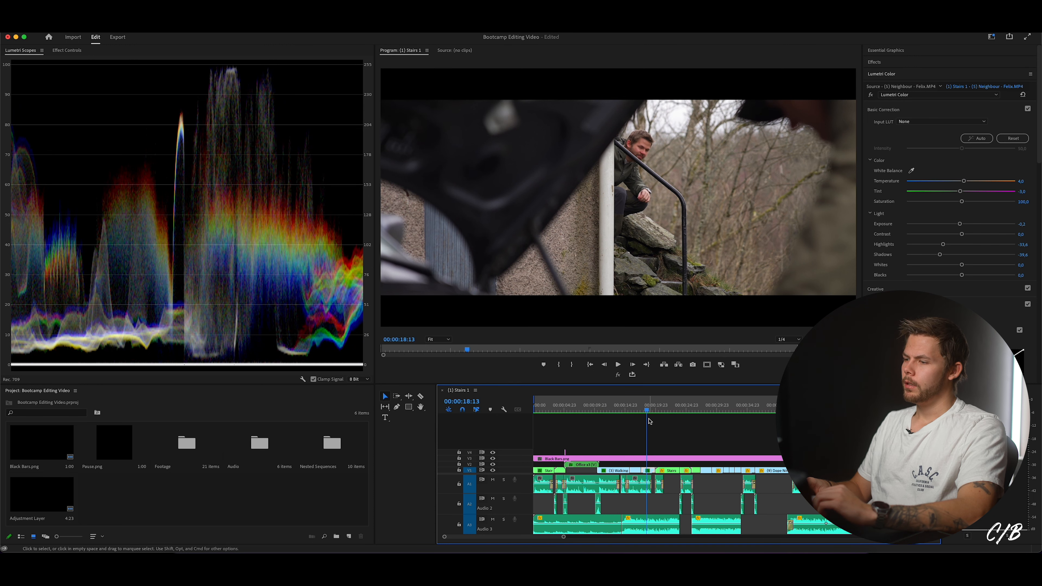
{"action": "left_click", "coordinate": [639, 409]}
{"action": "left_click_drag", "start_coordinate": [639, 408], "coordinate": [645, 409]}
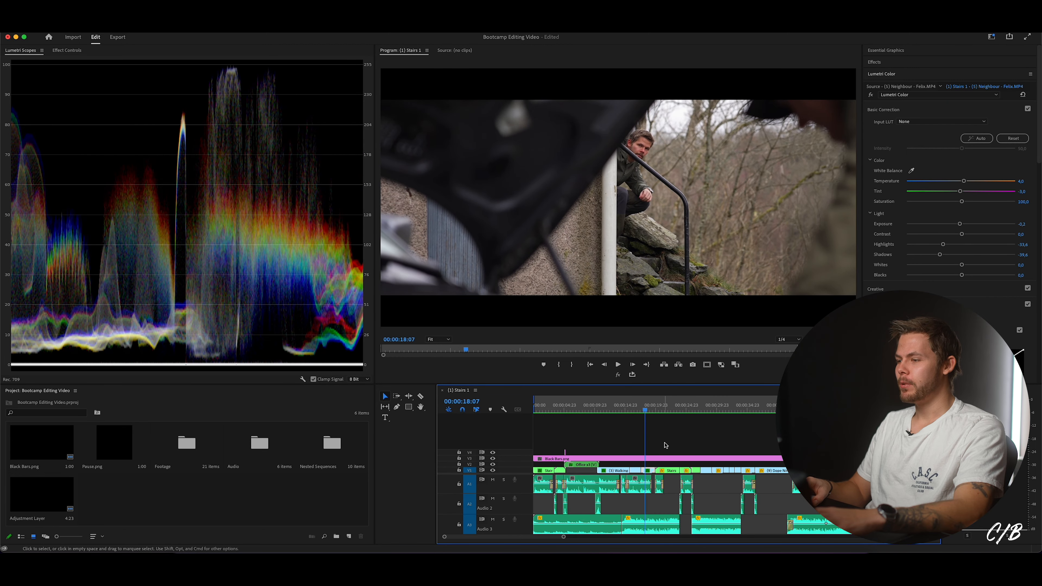
- Set the open-hood clip's Highlights to about -1.5 and compare it with Neighbour 1 across the cut
{"action": "left_click_drag", "start_coordinate": [943, 247], "coordinate": [960, 247]}
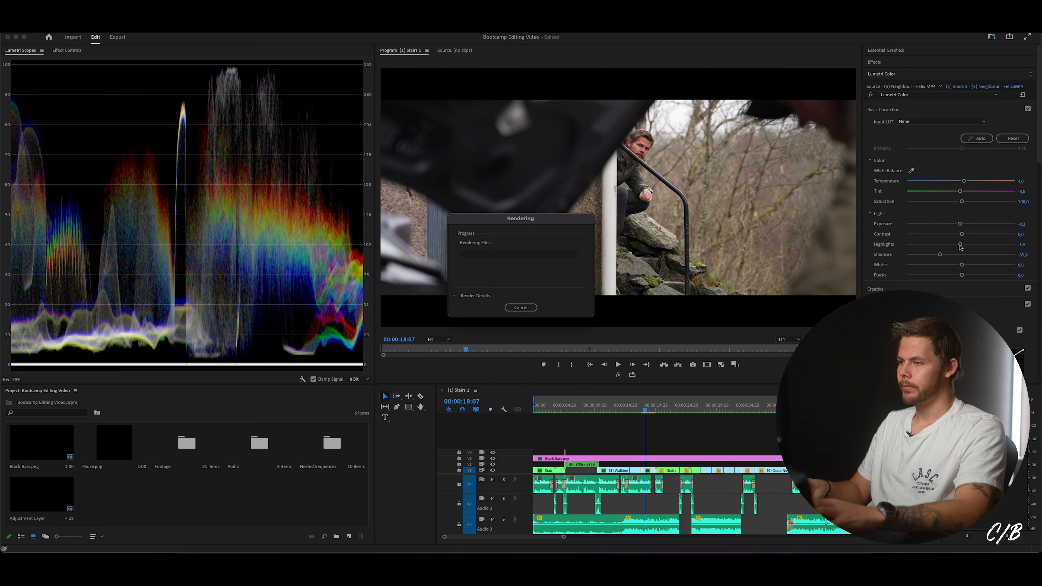
{"action": "left_click", "coordinate": [641, 409]}
{"action": "left_click_drag", "start_coordinate": [650, 407], "coordinate": [647, 408]}
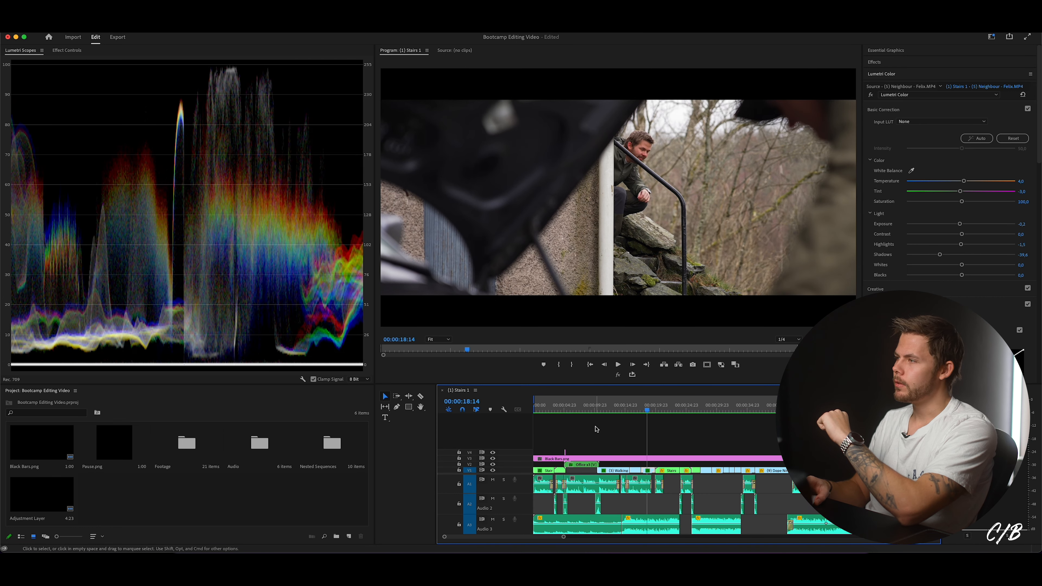
{"action": "left_click", "coordinate": [639, 407]}
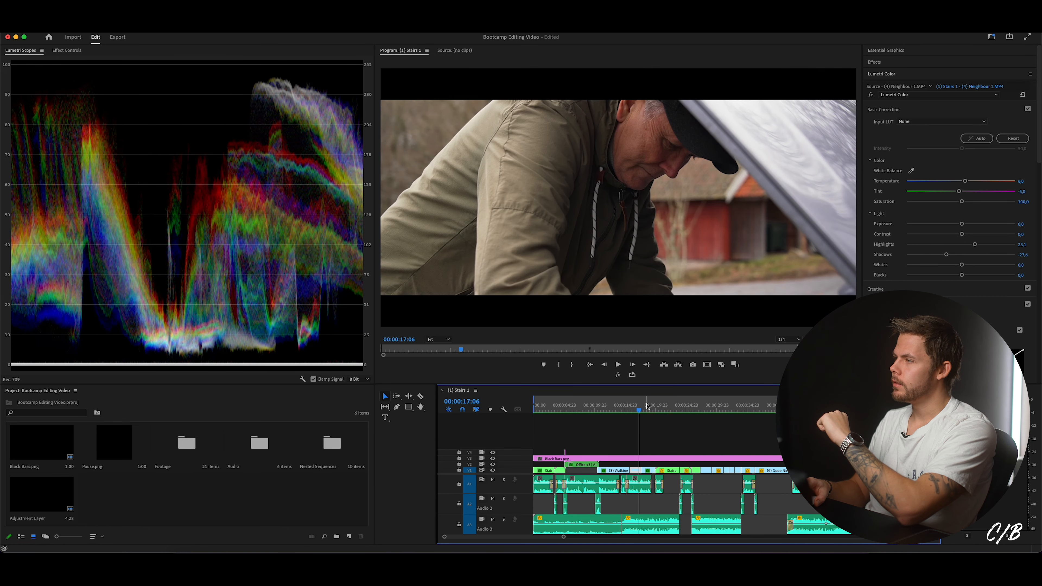
{"action": "left_click", "coordinate": [647, 407]}
- Set the open-hood clip's Temperature to 6, then render and play the sequence through to the Stairs Warped clip
{"action": "left_click", "coordinate": [1021, 181]}
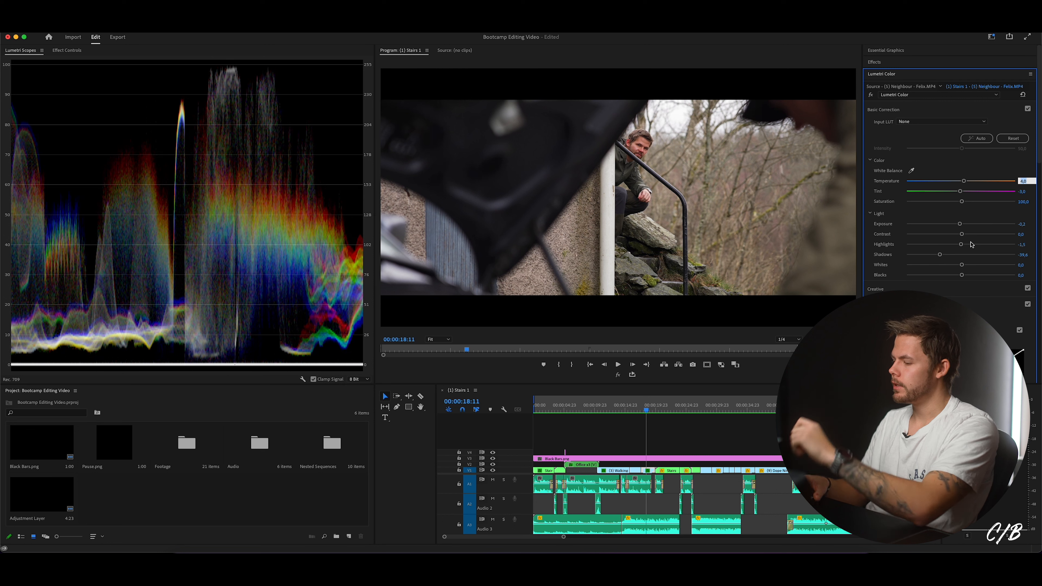
{"action": "type", "text": "6"}
{"action": "key", "text": "Return"}
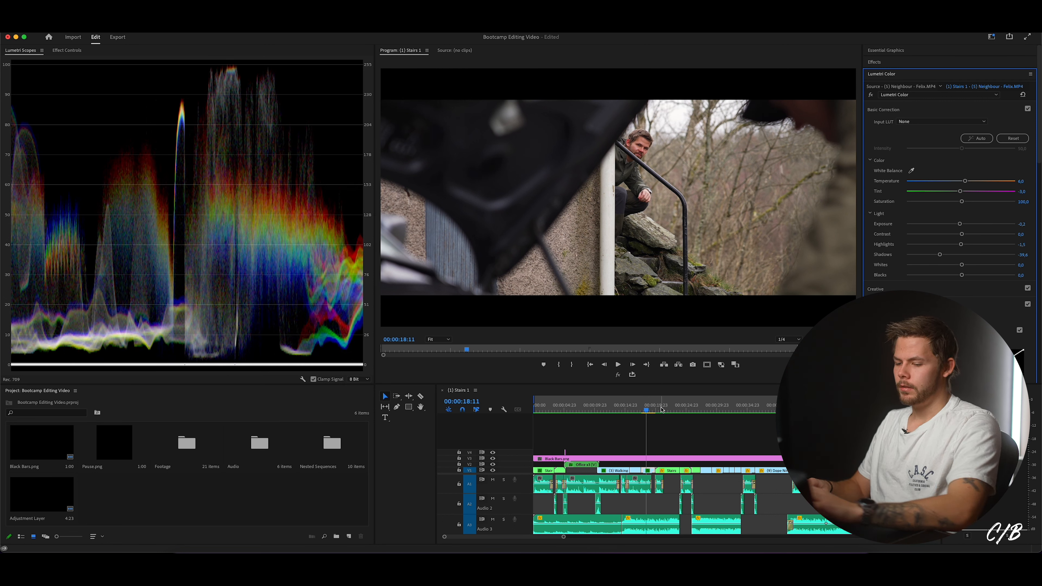
{"action": "key", "text": "Return"}
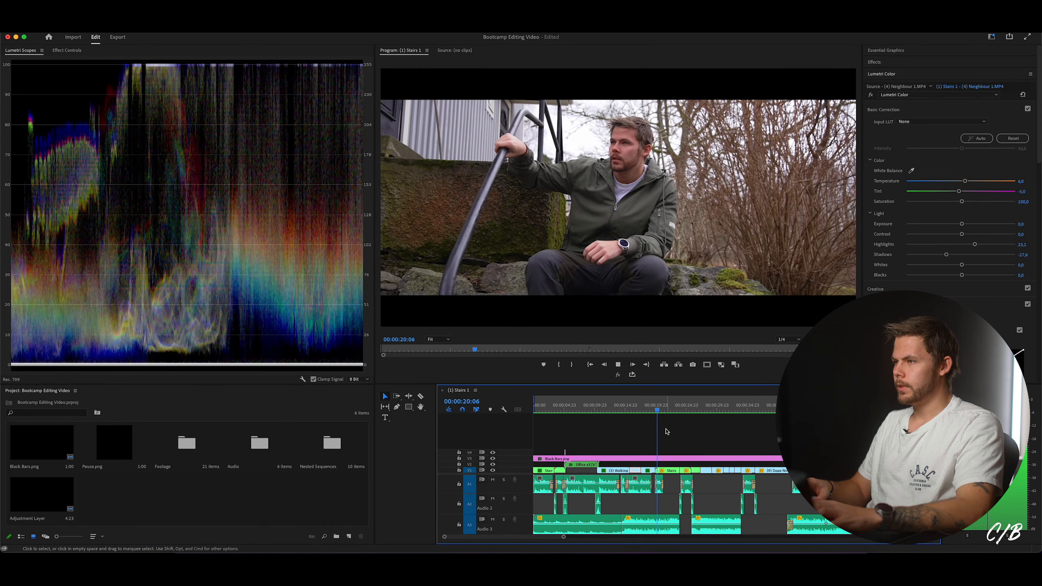
{"action": "key", "text": "space"}
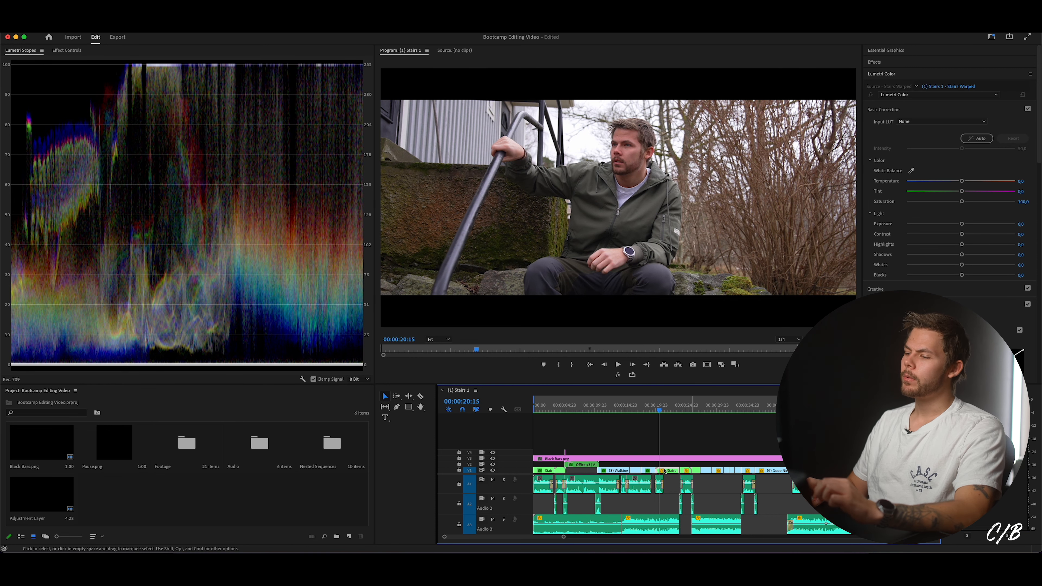
- Copy the Lumetri Color effect from the first Stairs Warped clip and paste it onto the ones at 00:00:21:11 and 00:00:24:14
{"action": "left_click", "coordinate": [541, 472]}
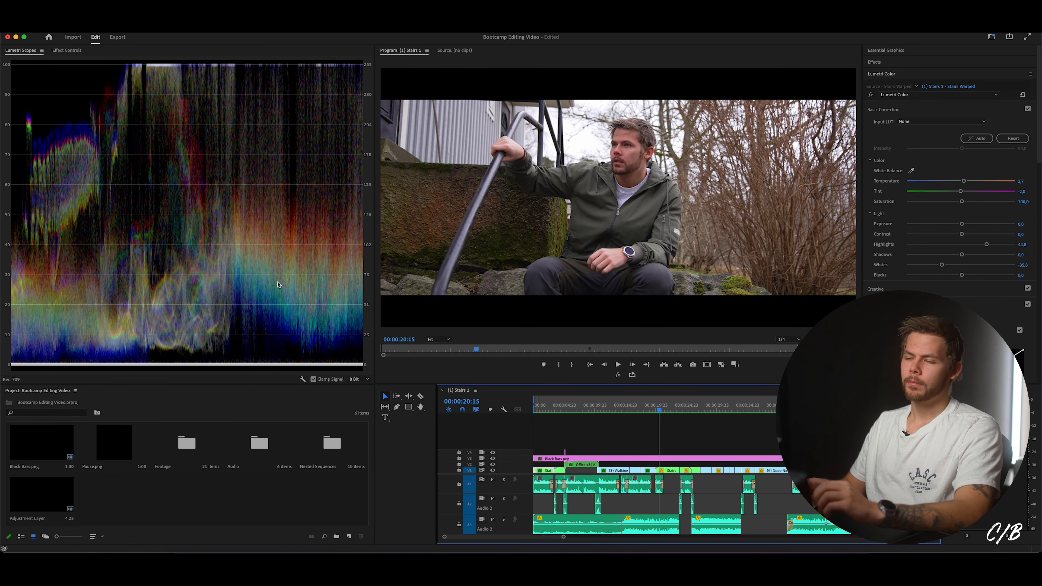
{"action": "left_click", "coordinate": [69, 51]}
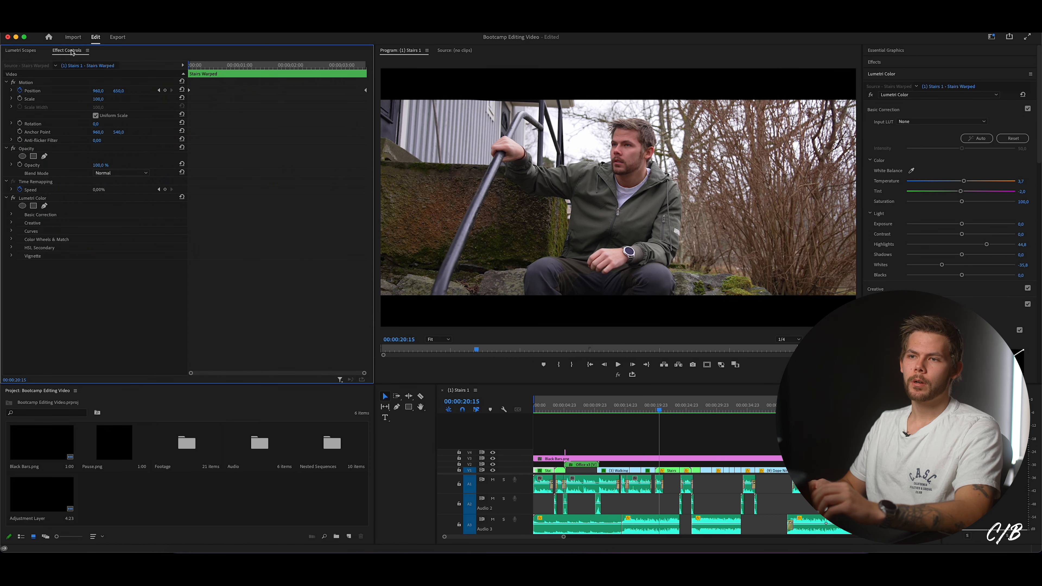
{"action": "left_click", "coordinate": [29, 200]}
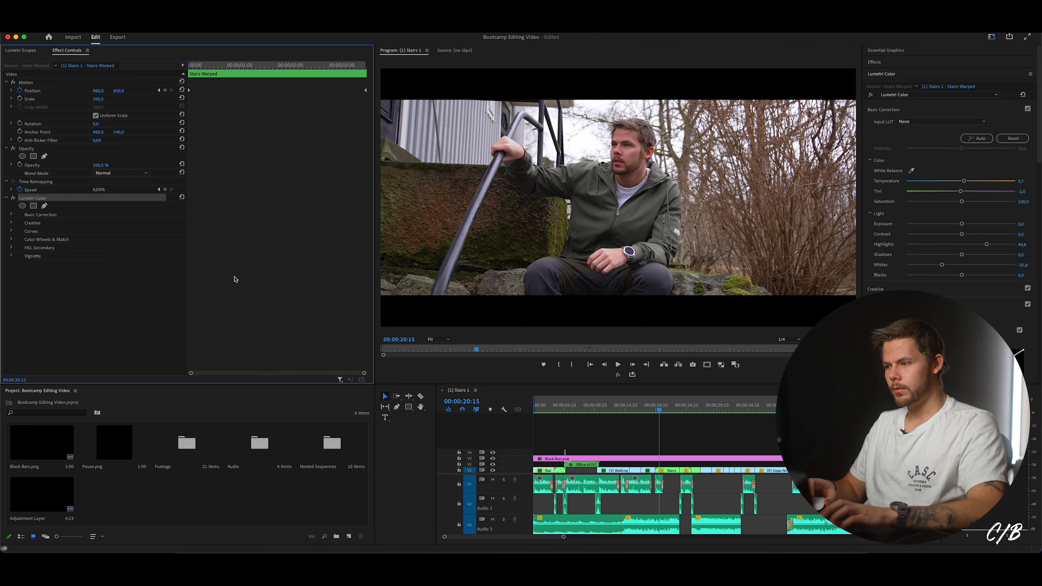
{"action": "left_click", "coordinate": [667, 469]}
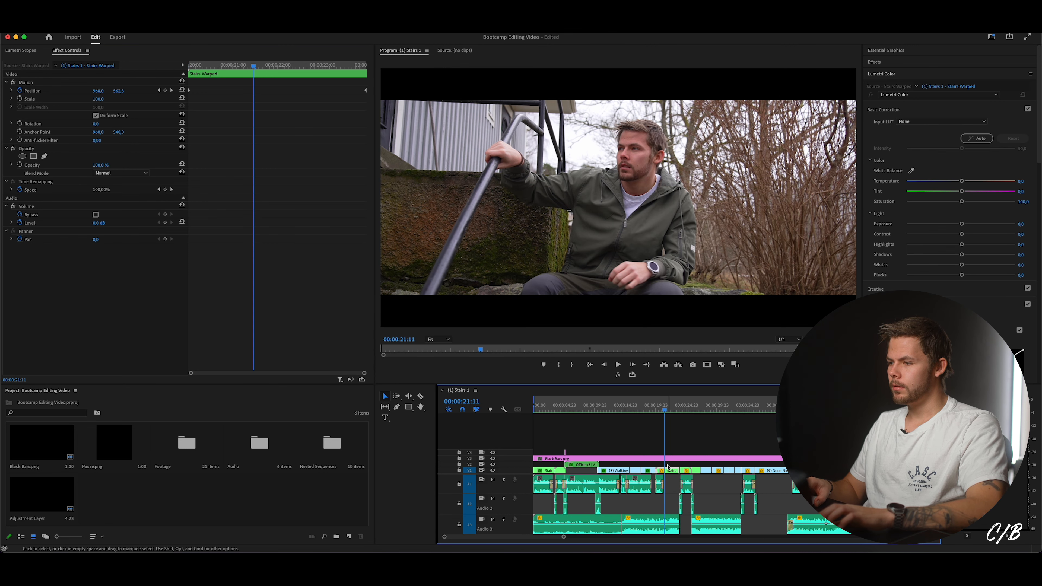
{"action": "key", "text": "super+v"}
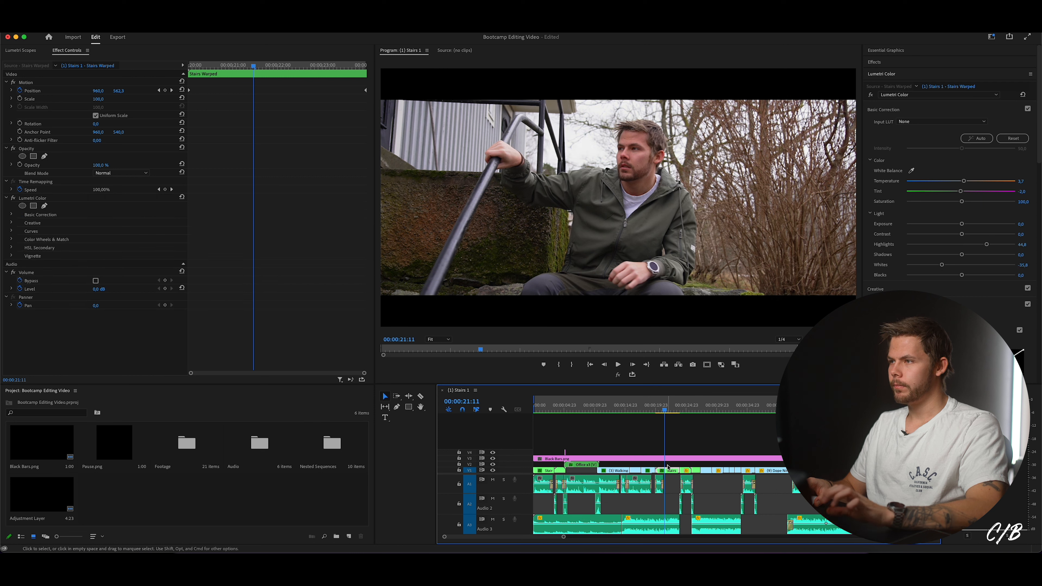
{"action": "left_click", "coordinate": [684, 410]}
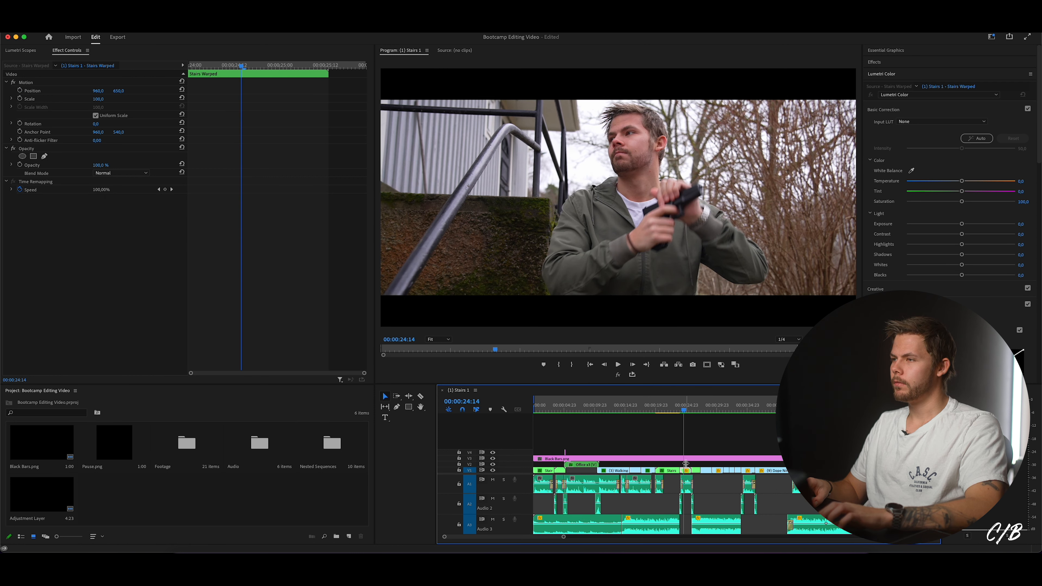
{"action": "left_click", "coordinate": [694, 409]}
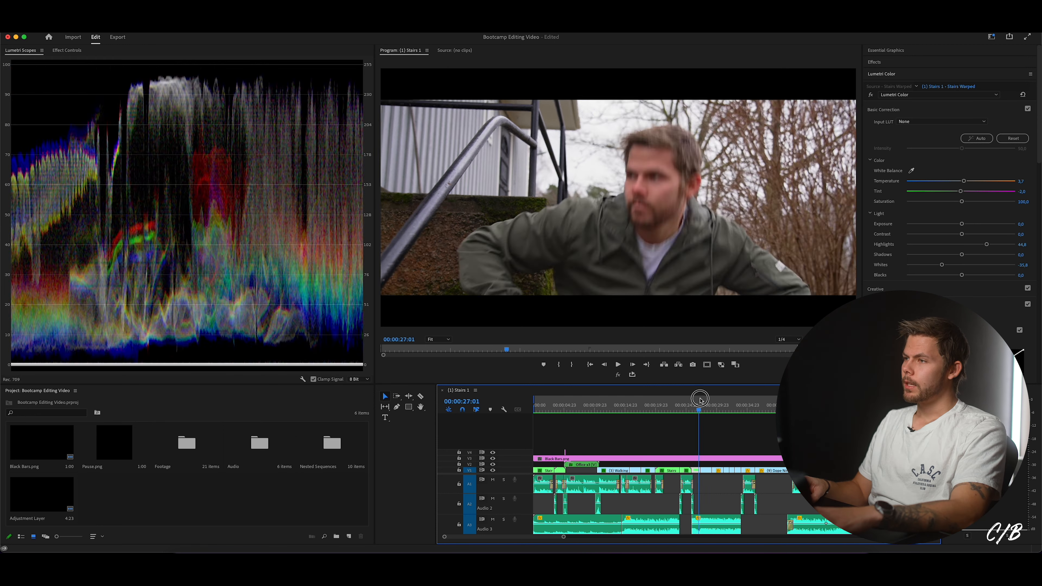
- Compare the waveforms of the last Stairs Warped clip and the Hitman 1 clip across their cut
{"action": "left_click_drag", "start_coordinate": [699, 396], "coordinate": [709, 396]}
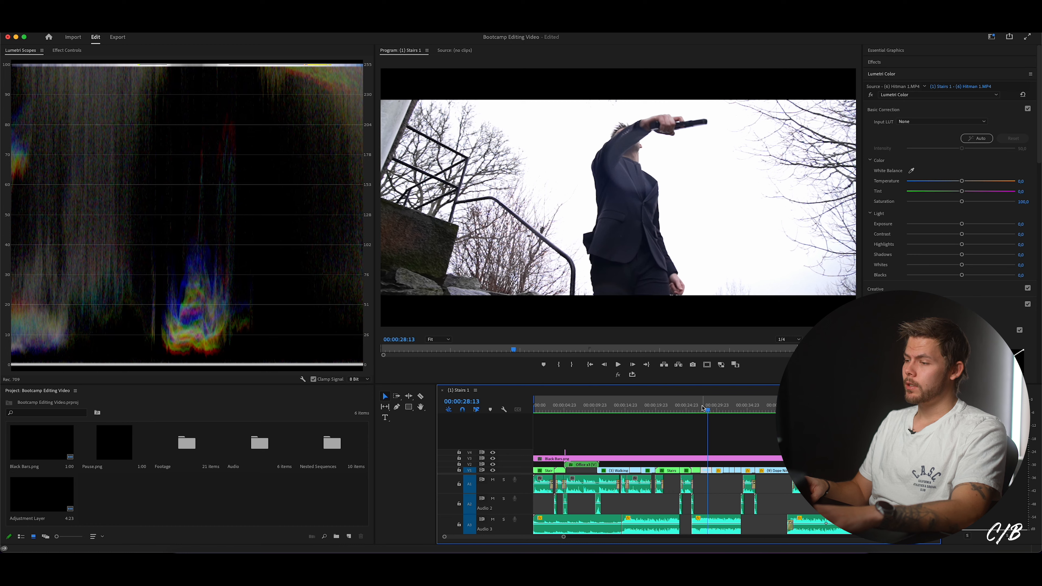
{"action": "left_click", "coordinate": [699, 407]}
{"action": "left_click", "coordinate": [705, 407]}
{"action": "left_click", "coordinate": [694, 406]}
{"action": "left_click", "coordinate": [703, 407]}
- Set the Hitman 1 clip's Exposure to -0.2 and its Highlights to -40
{"action": "left_click", "coordinate": [961, 225]}
{"action": "left_click_drag", "start_coordinate": [962, 225], "coordinate": [957, 234]}
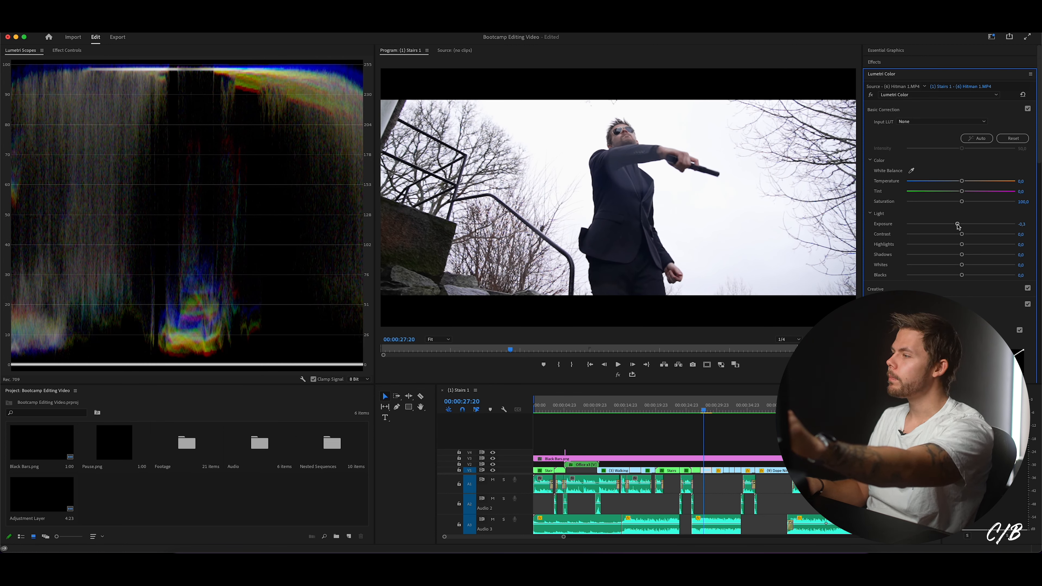
{"action": "left_click", "coordinate": [1024, 223]}
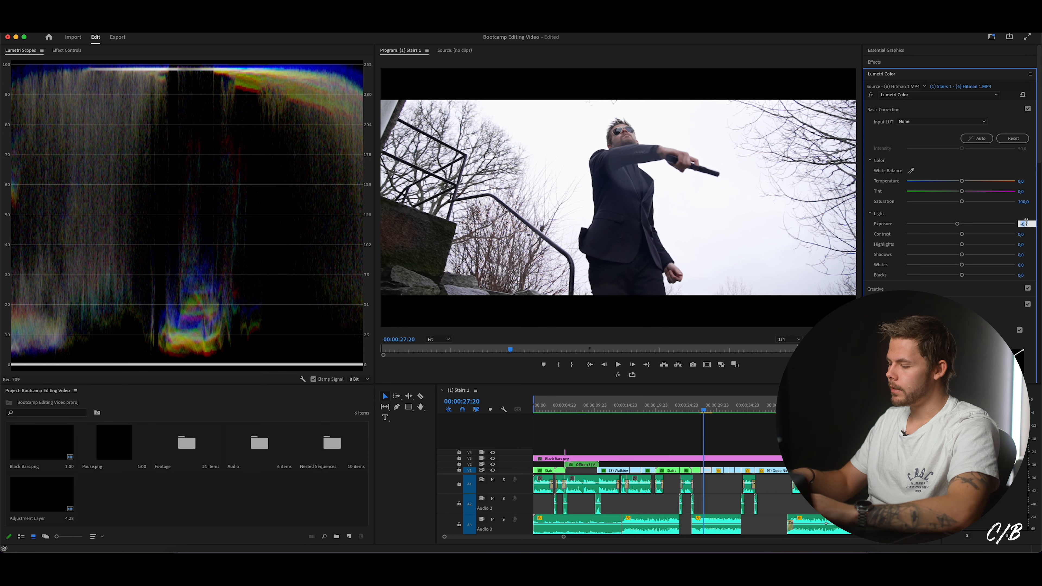
{"action": "type", "text": "-0,2"}
{"action": "key", "text": "Return"}
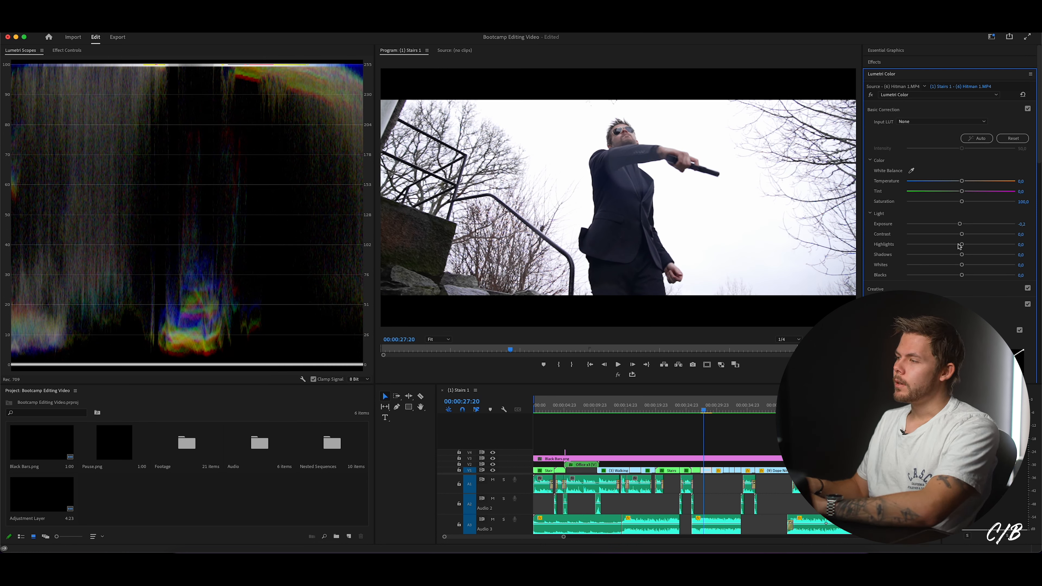
{"action": "left_click_drag", "start_coordinate": [962, 246], "coordinate": [939, 249]}
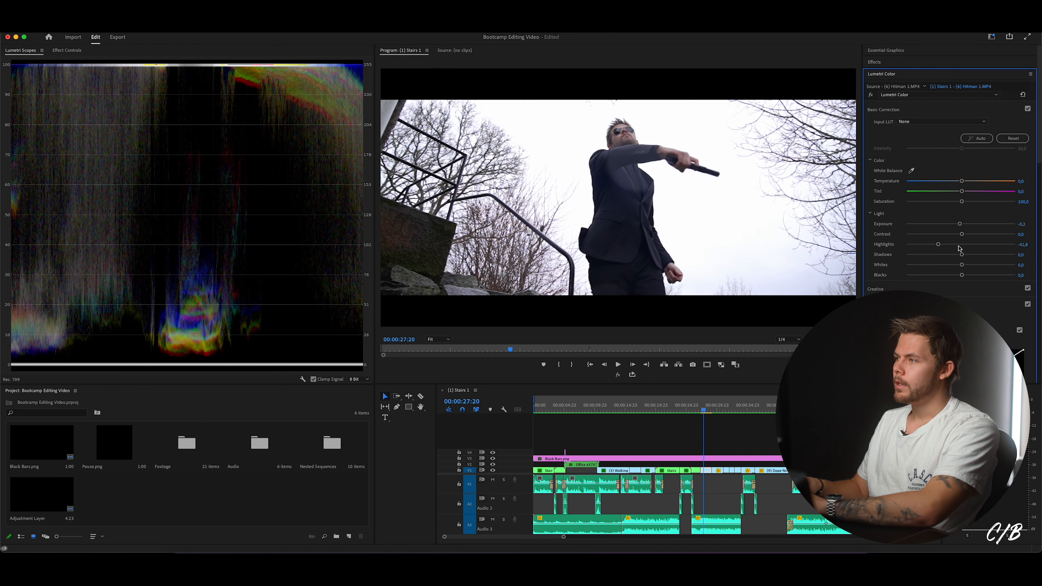
{"action": "left_click", "coordinate": [1024, 244]}
{"action": "type", "text": "-40"}
{"action": "key", "text": "Return"}
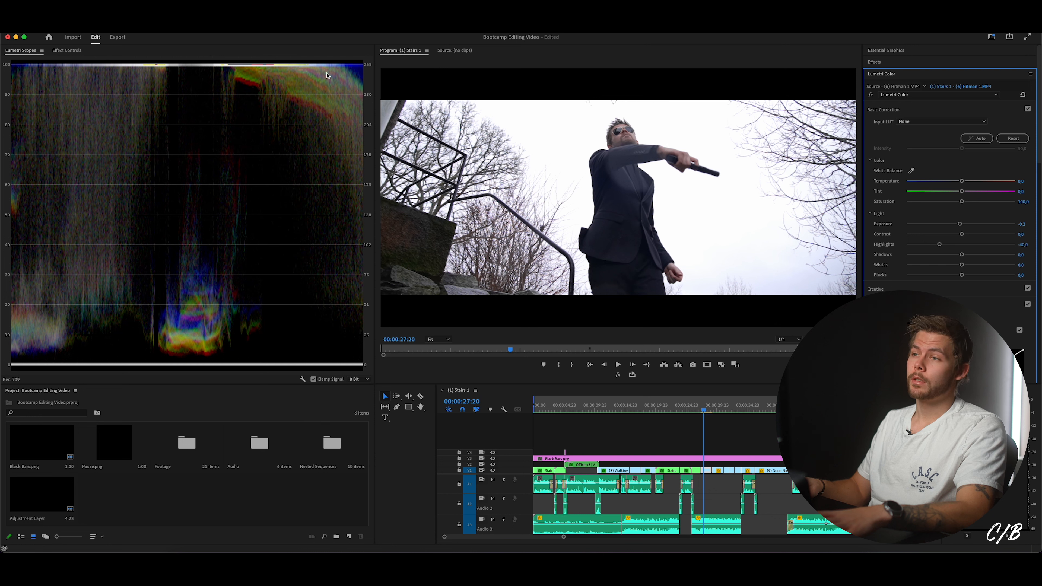
- Play and scrub the cut from the Stairs Warped clip into Hitman 1, and lower Hitman 1's Exposure to about -0.6
{"action": "left_click", "coordinate": [698, 409]}
{"action": "key", "text": "space"}
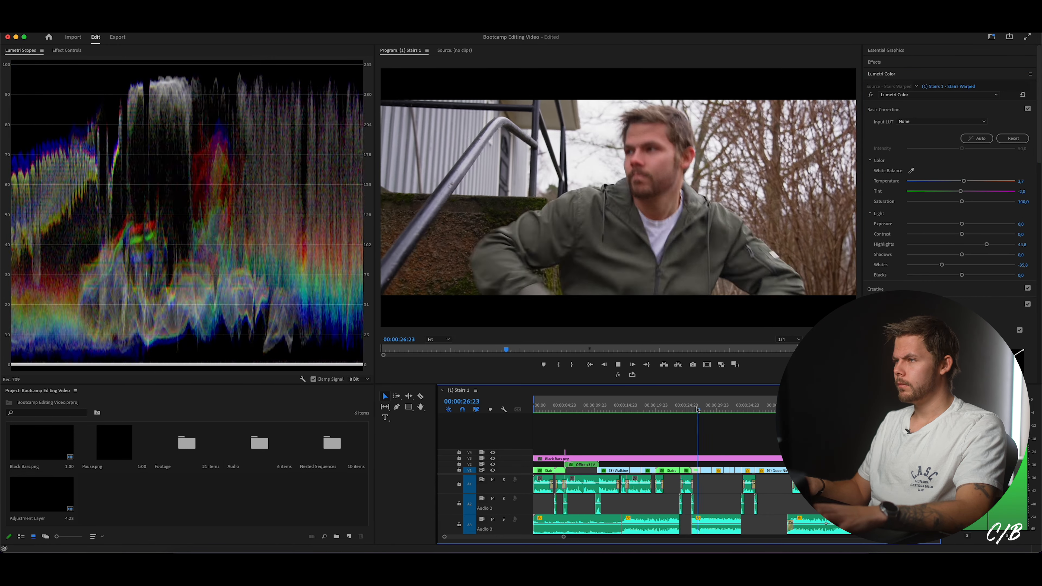
{"action": "key", "text": "space"}
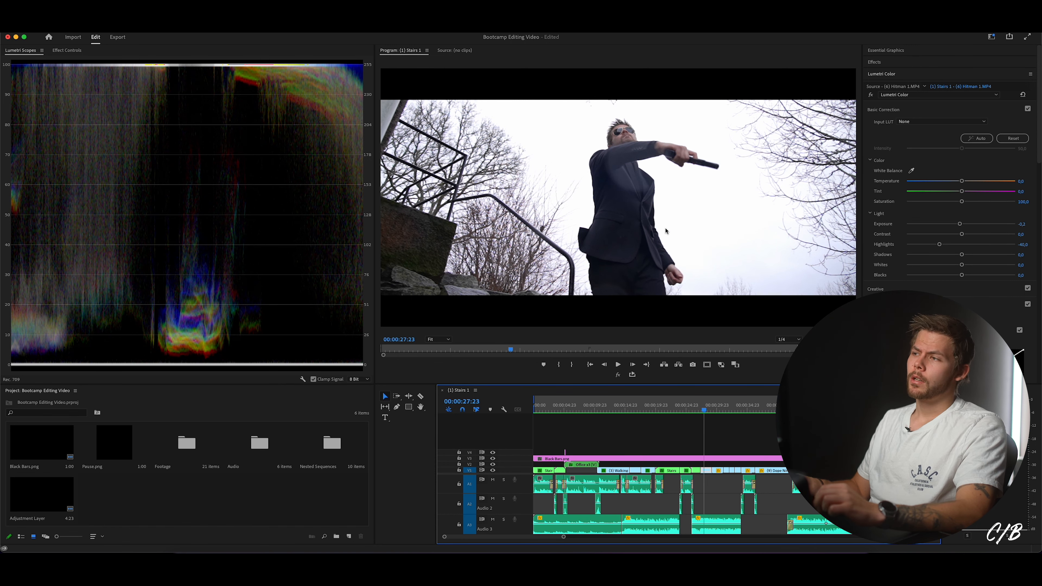
{"action": "left_click", "coordinate": [696, 408]}
{"action": "left_click_drag", "start_coordinate": [697, 408], "coordinate": [707, 409]}
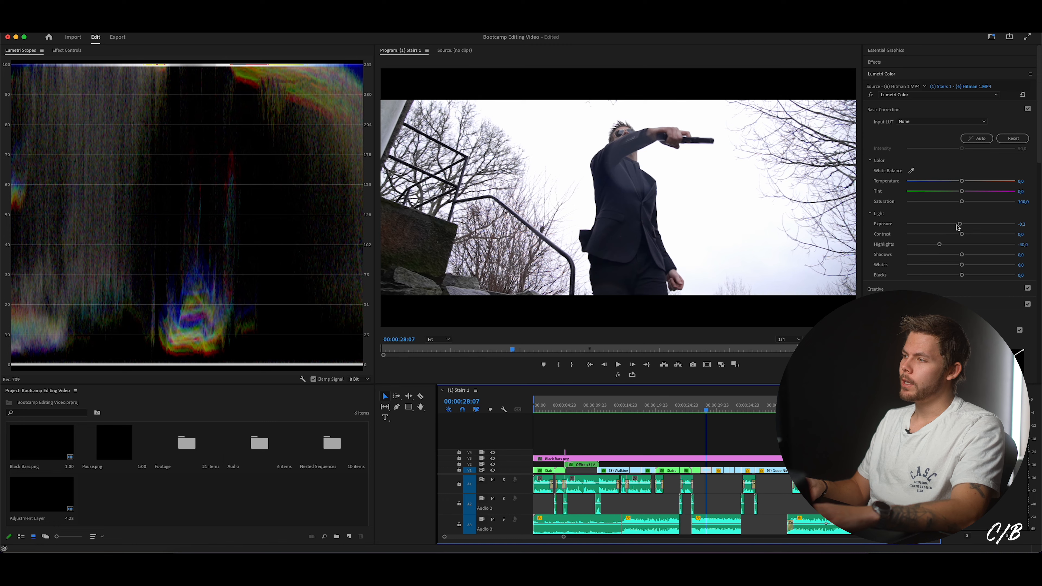
{"action": "left_click_drag", "start_coordinate": [960, 225], "coordinate": [954, 225]}
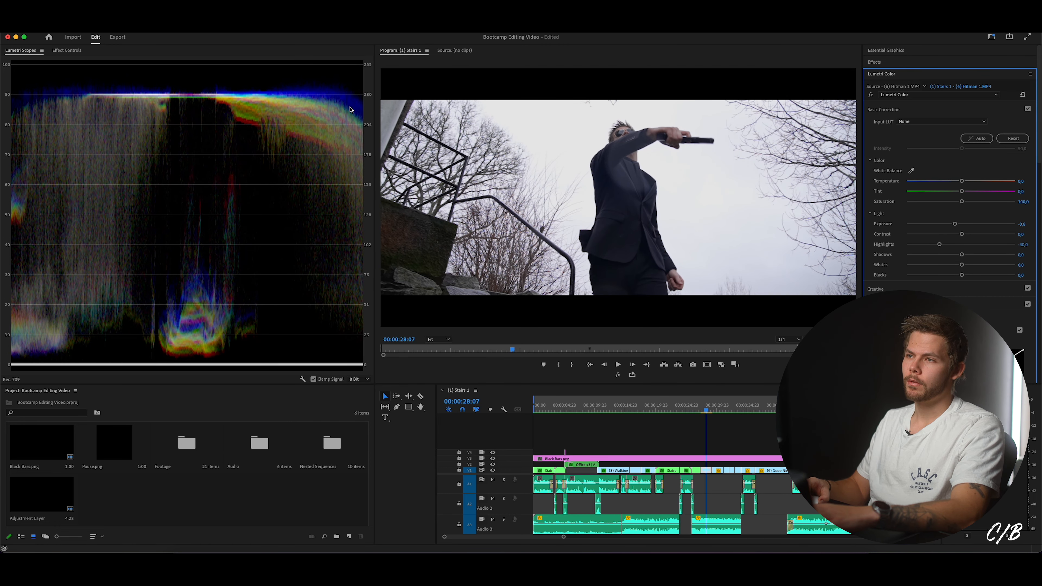
- Try a Temperature of 3 on the Hitman 1 clip and reset it to 0
{"action": "left_click", "coordinate": [1024, 181]}
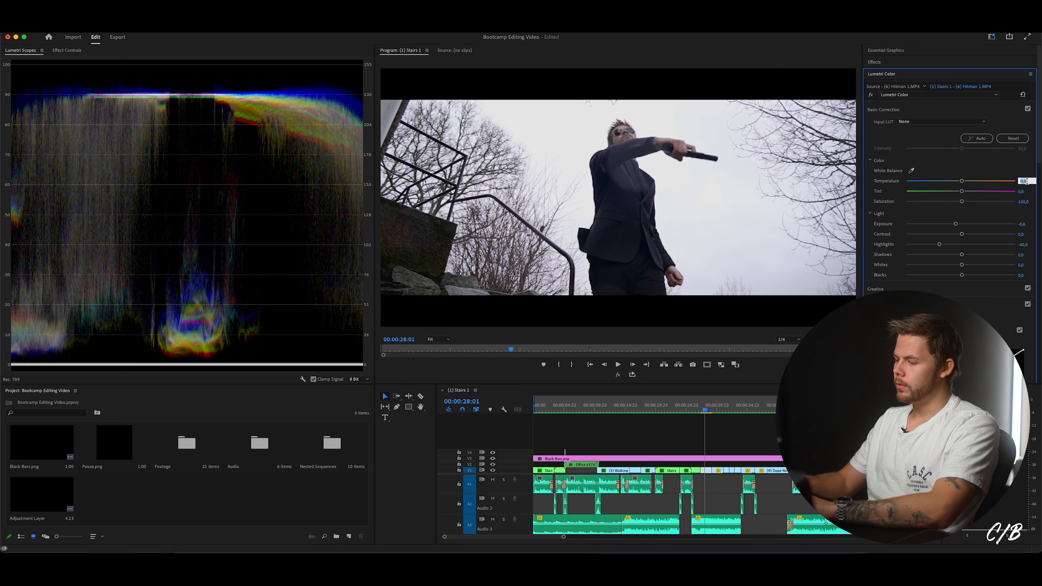
{"action": "type", "text": "3"}
{"action": "key", "text": "Return"}
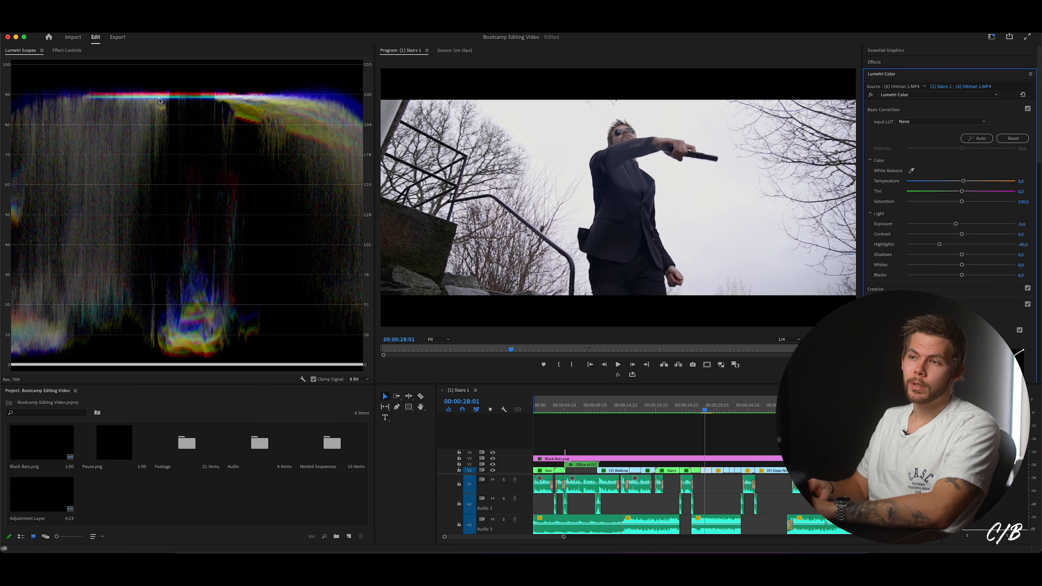
{"action": "left_click", "coordinate": [1025, 181]}
{"action": "type", "text": "0"}
{"action": "key", "text": "Return"}
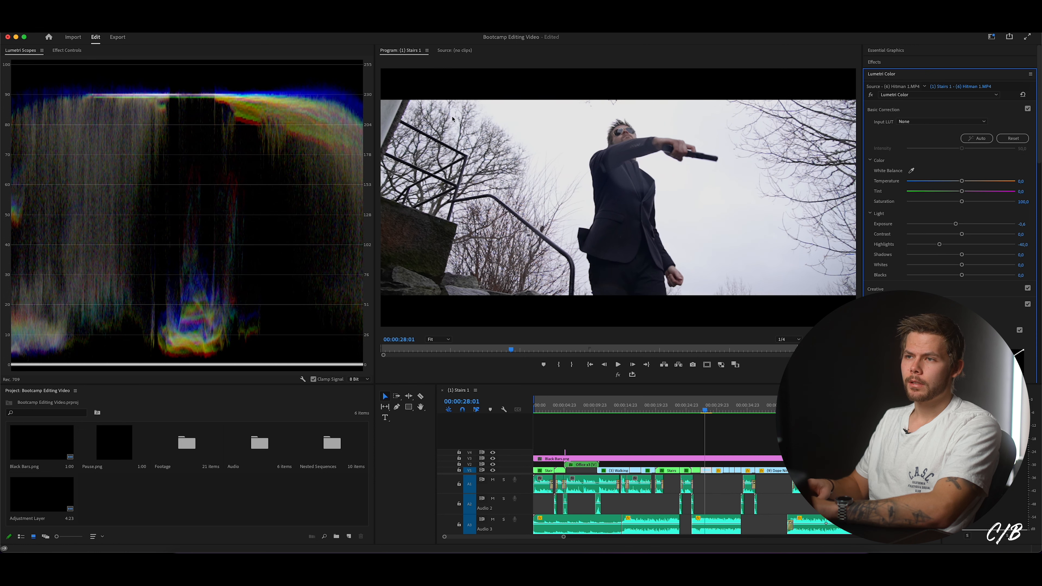
- Set the Hitman 1 clip's Temperature to 1 and adjust its Exposure to about -0.3
{"action": "left_click", "coordinate": [1017, 181]}
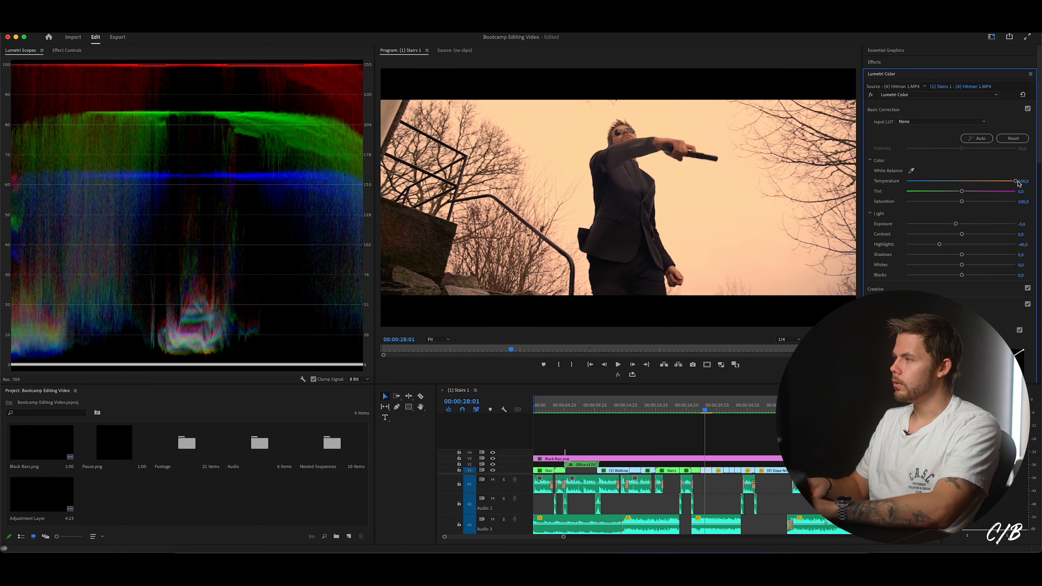
{"action": "type", "text": "1"}
{"action": "key", "text": "Return"}
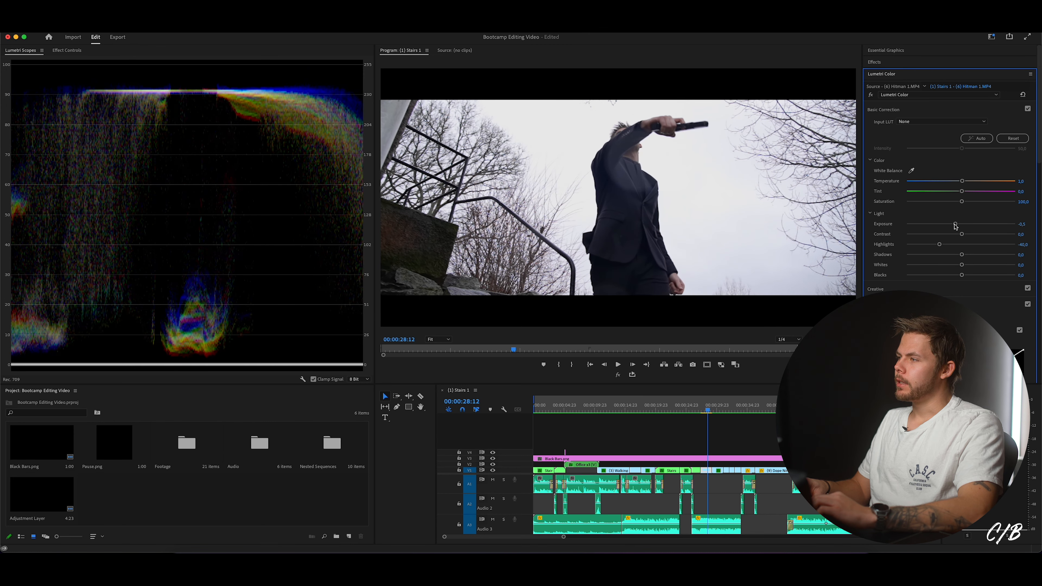
{"action": "left_click_drag", "start_coordinate": [956, 225], "coordinate": [959, 225]}
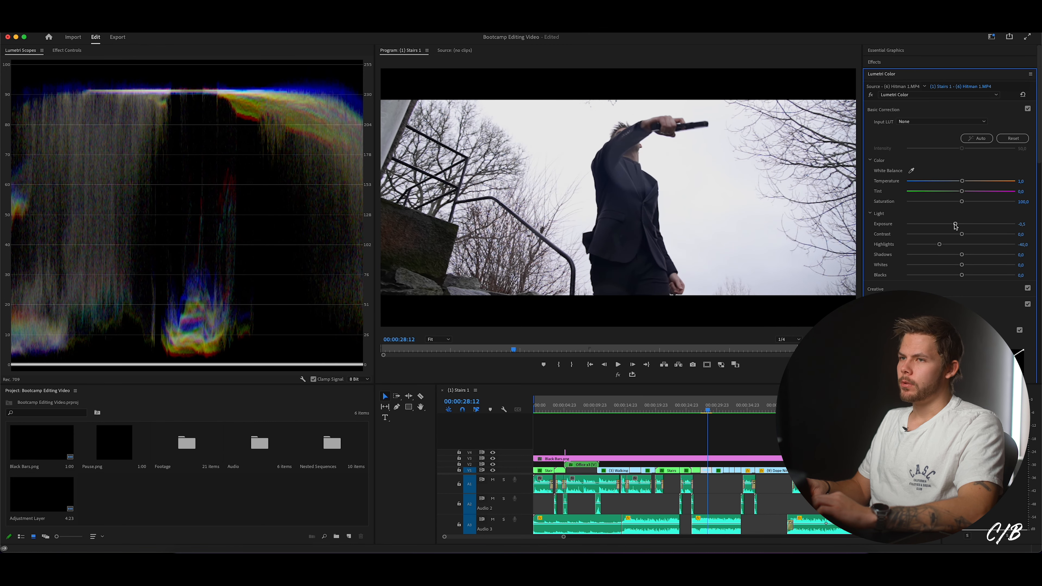
{"action": "left_click_drag", "start_coordinate": [958, 226], "coordinate": [956, 226]}
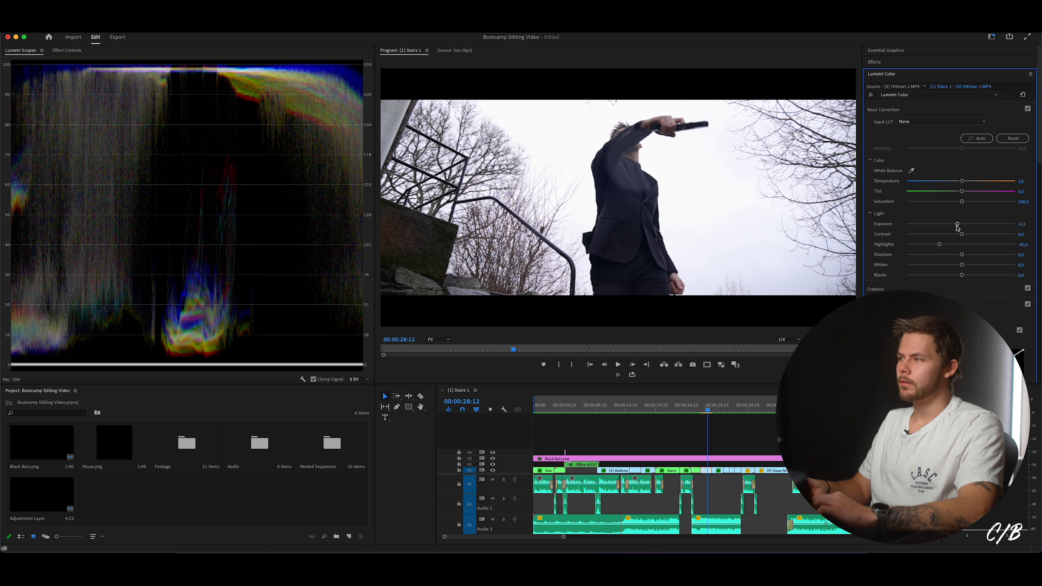
- Set the Neighbour 2 clip's Temperature to about 10.4 and its Tint to -10
{"action": "key", "text": "Down"}
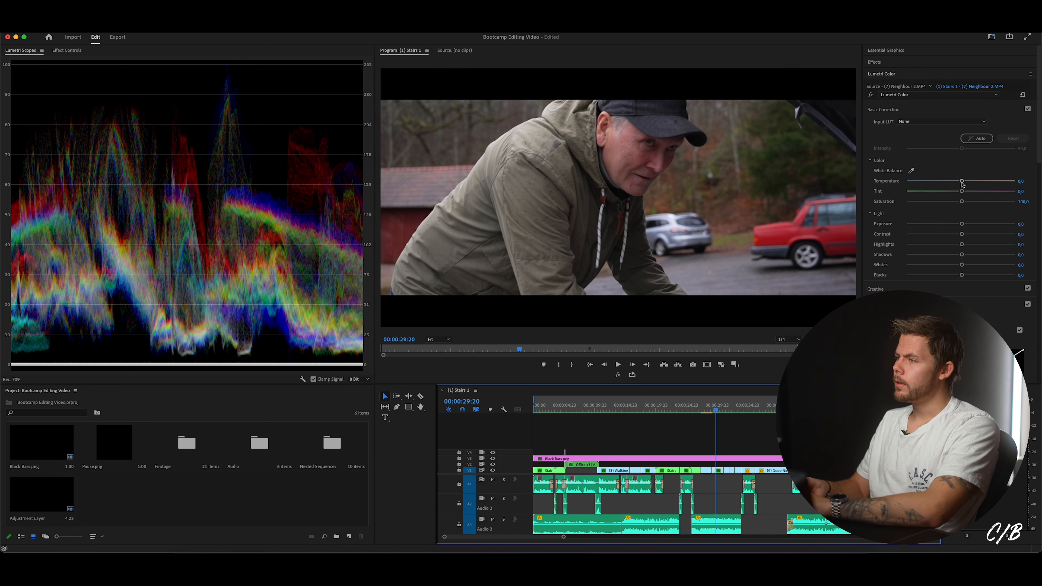
{"action": "left_click_drag", "start_coordinate": [963, 184], "coordinate": [966, 182]}
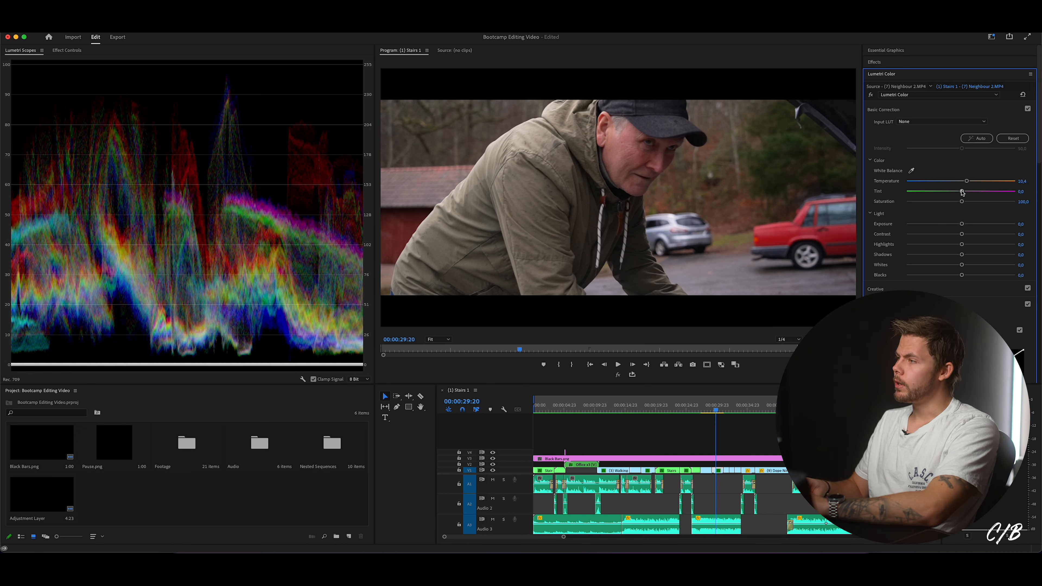
{"action": "left_click_drag", "start_coordinate": [962, 192], "coordinate": [955, 203]}
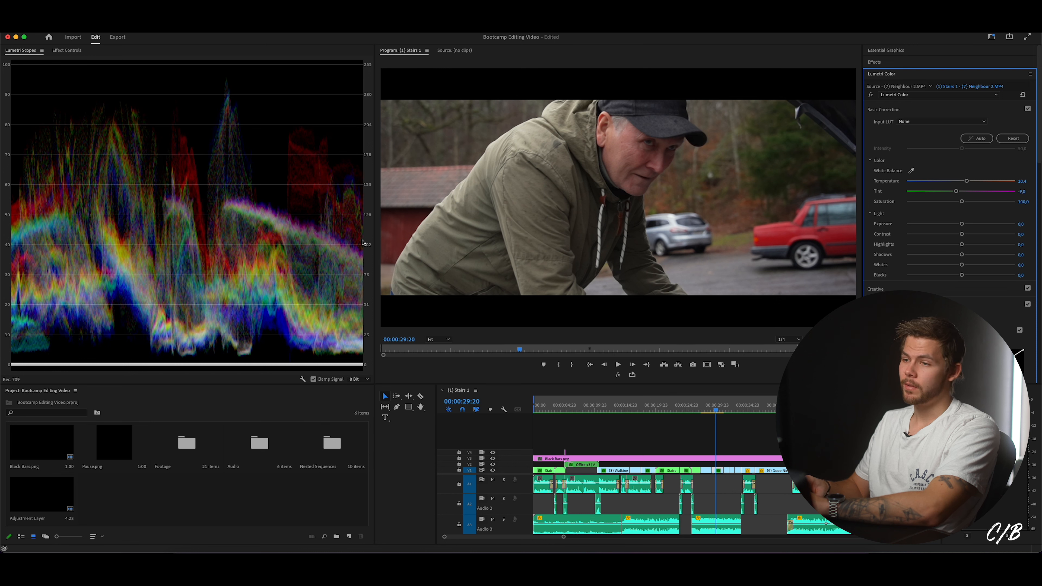
{"action": "left_click", "coordinate": [1022, 193]}
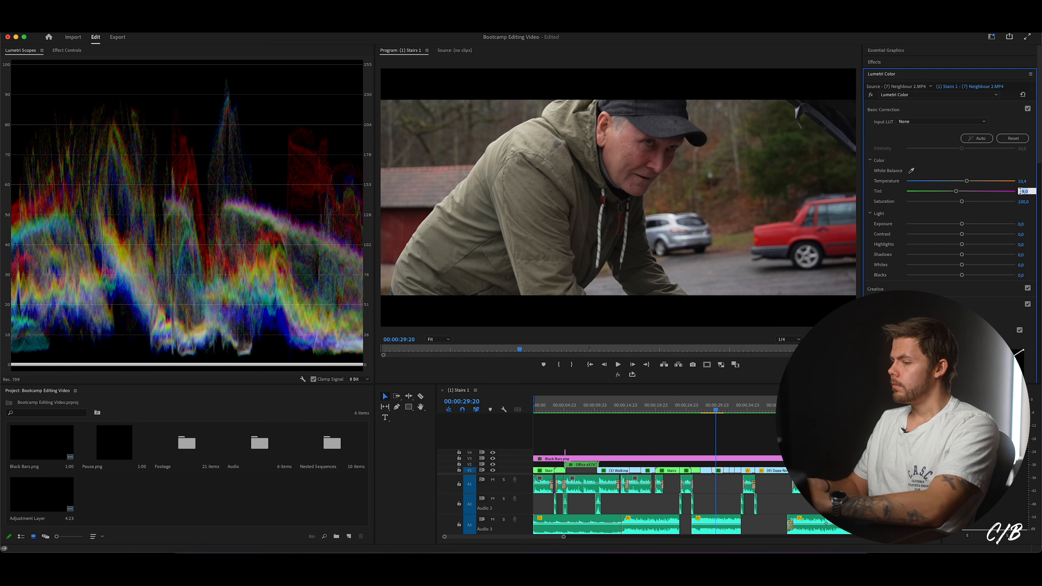
{"action": "type", "text": "-10"}
{"action": "key", "text": "Return"}
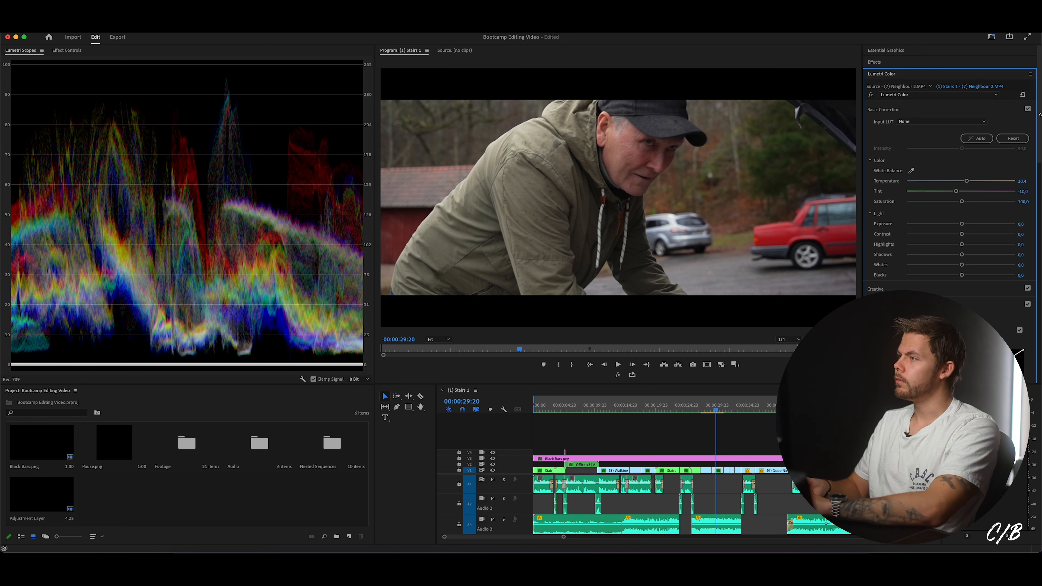
- Toggle the Basic Correction off and on repeatedly to compare the Neighbour 2 clip before and after
{"action": "left_click", "coordinate": [1028, 109]}
{"action": "left_click", "coordinate": [1028, 110]}
{"action": "left_click", "coordinate": [1028, 110]}
{"action": "left_click", "coordinate": [1028, 109]}
{"action": "left_click", "coordinate": [1028, 109]}
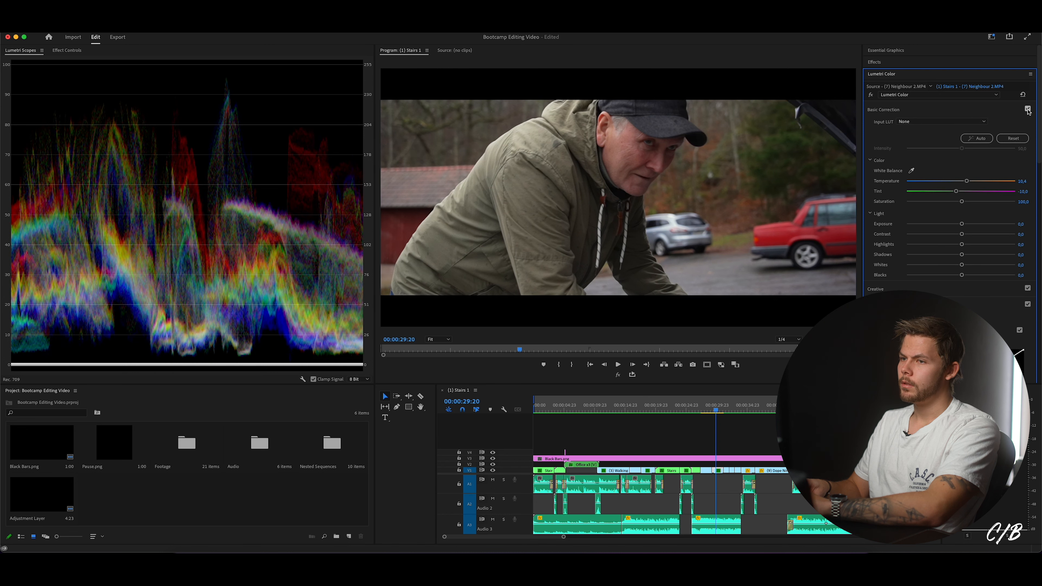
{"action": "left_click", "coordinate": [1027, 110]}
{"action": "left_click", "coordinate": [1028, 110]}
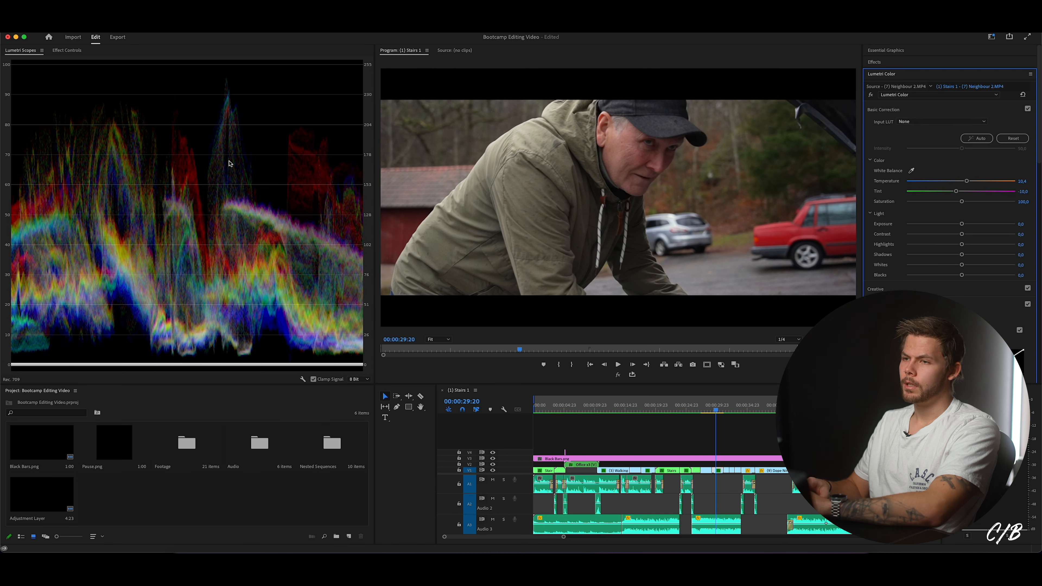
- Set the first Hitman 2 clip's Exposure to about -0.4 and its Highlights to about -4.5
{"action": "left_click", "coordinate": [726, 409]}
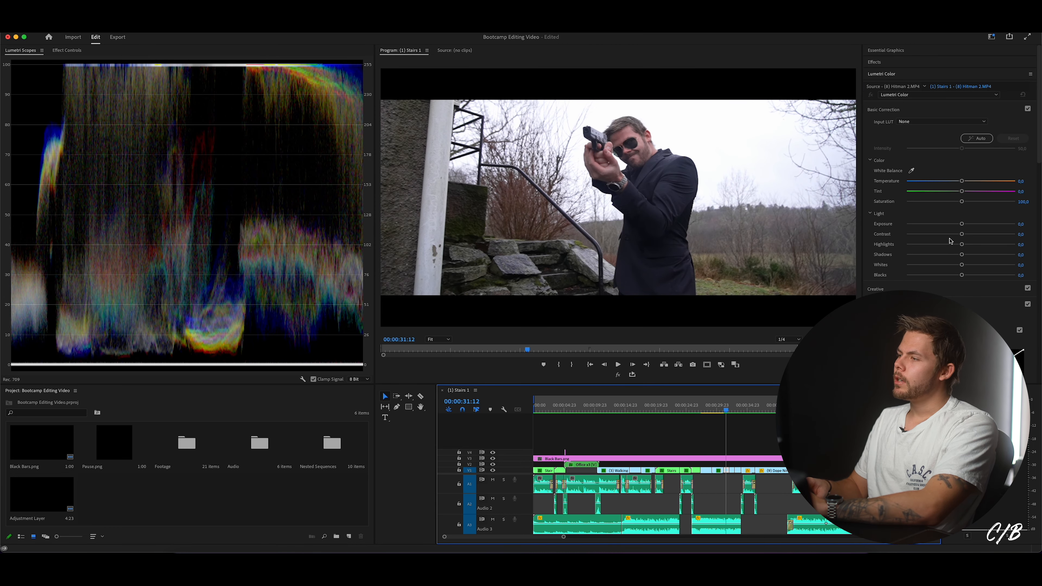
{"action": "mouse_move", "coordinate": [960, 246]}
{"action": "left_mouse_down"}
{"action": "mouse_move", "coordinate": [927, 248]}
{"action": "mouse_move", "coordinate": [948, 246]}
{"action": "mouse_move", "coordinate": [957, 230]}
{"action": "left_mouse_up"}
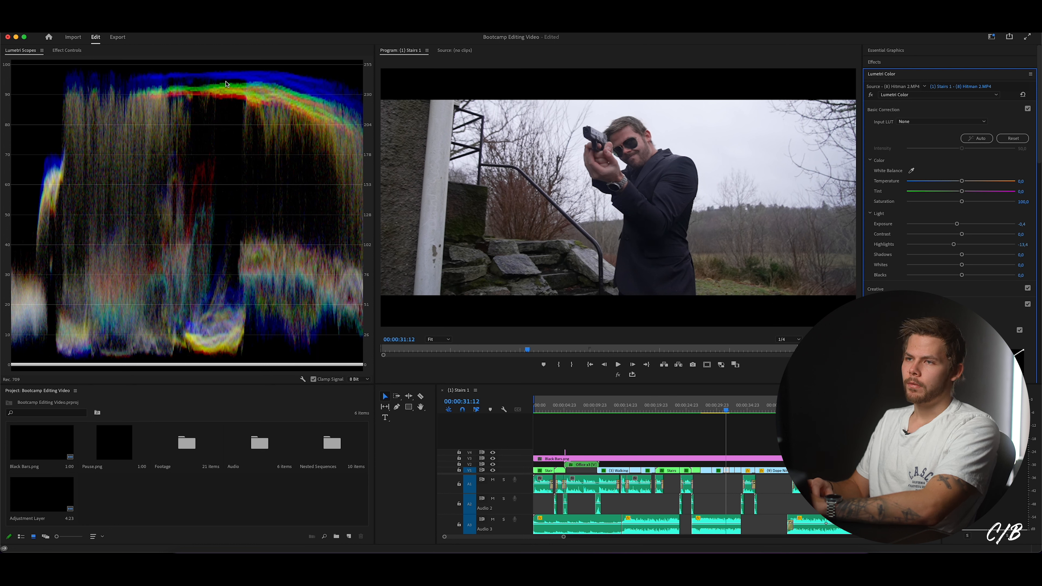
{"action": "left_click_drag", "start_coordinate": [953, 246], "coordinate": [959, 247]}
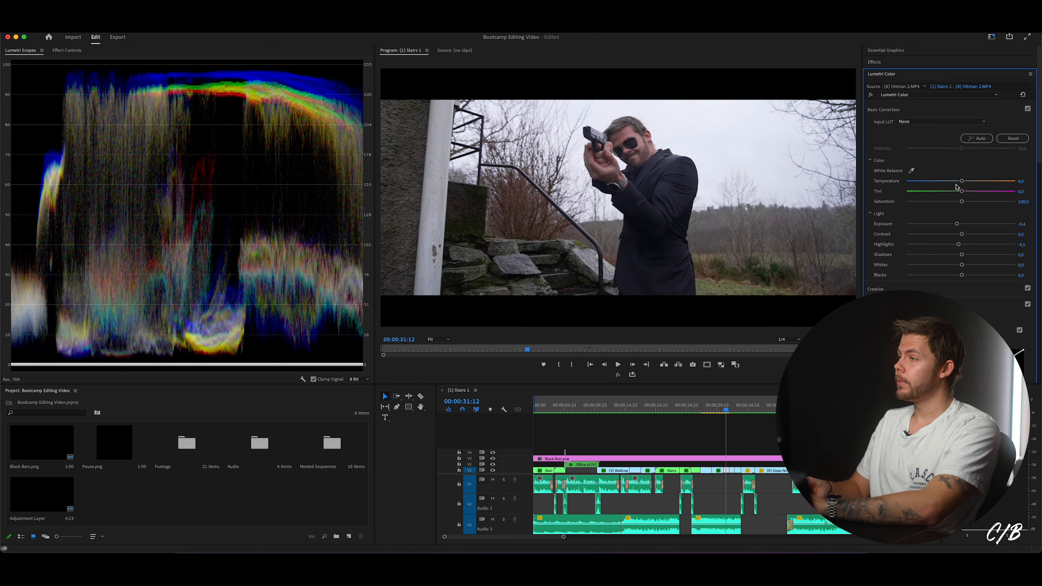
- Set the Hitman 2 clip's Temperature to about 10.4 and Tint to about -3.7, and compare it with and without Basic Correction
{"action": "left_click_drag", "start_coordinate": [962, 182], "coordinate": [967, 182]}
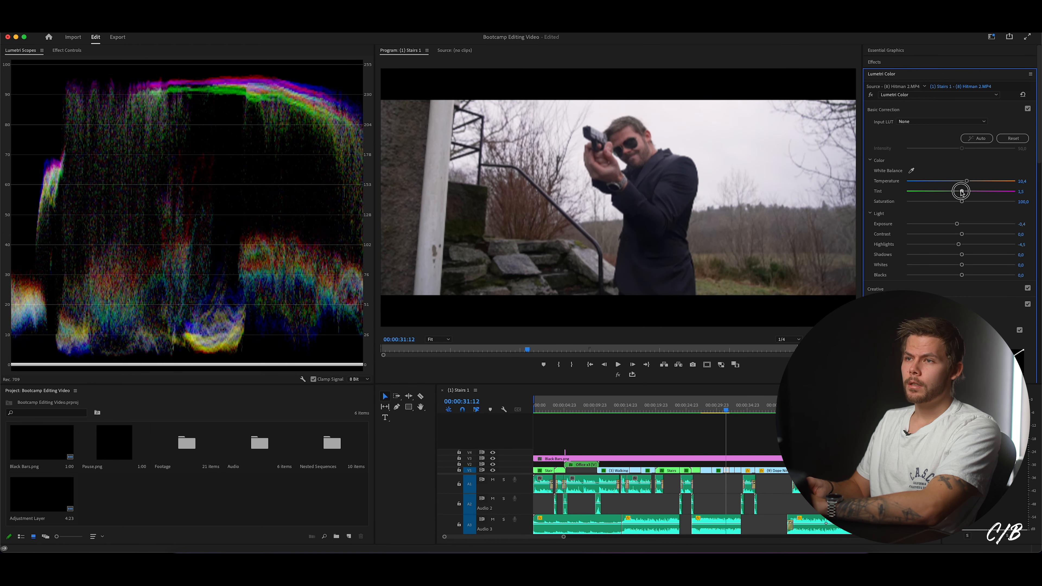
{"action": "left_click_drag", "start_coordinate": [962, 192], "coordinate": [959, 192]}
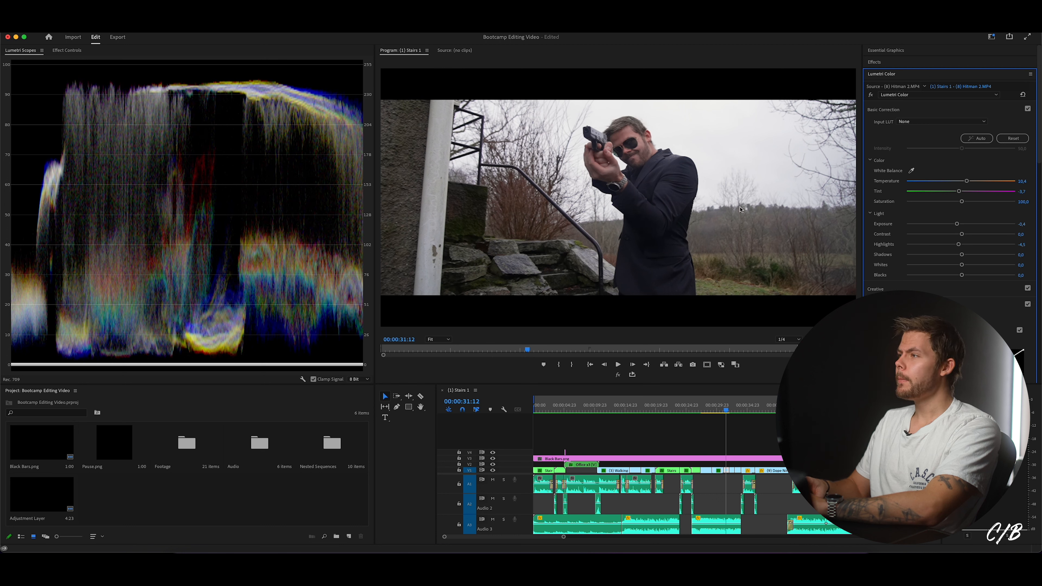
{"action": "left_click", "coordinate": [1028, 110]}
{"action": "left_click", "coordinate": [1029, 110]}
{"action": "left_click", "coordinate": [1029, 110]}
{"action": "left_click", "coordinate": [1028, 110]}
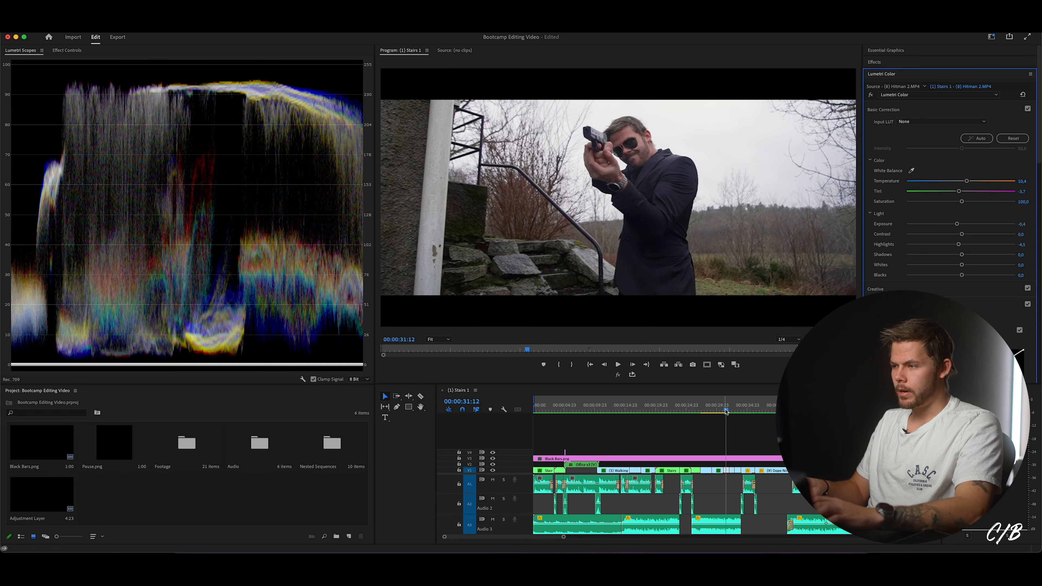
- Render the preview and step back and forth across the cut between Neighbour 2 and Hitman 2 to compare their color
{"action": "key", "text": "Return"}
{"action": "left_click_drag", "start_coordinate": [726, 411], "coordinate": [725, 411]}
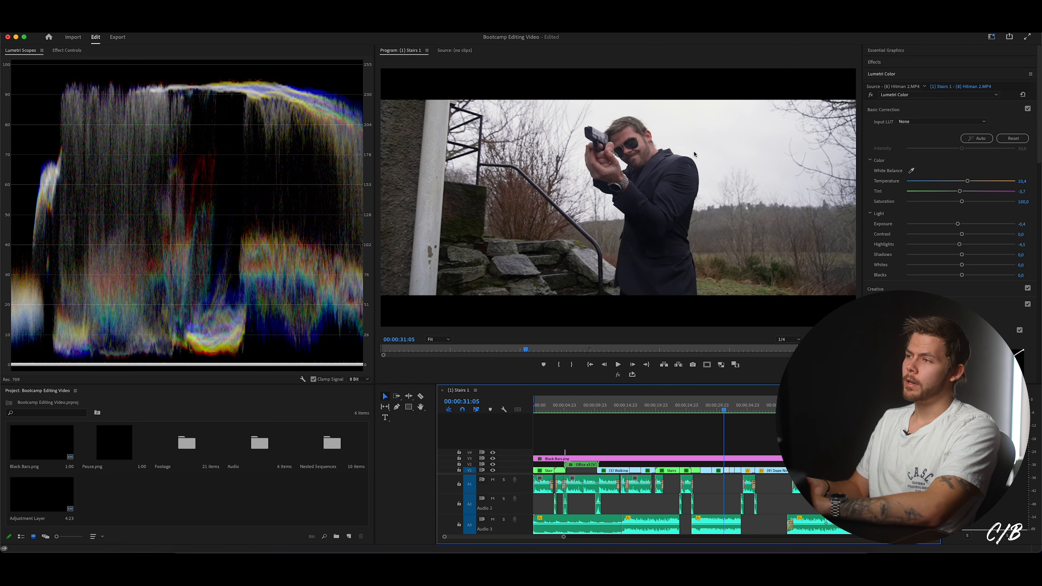
{"action": "key", "text": "Left"}
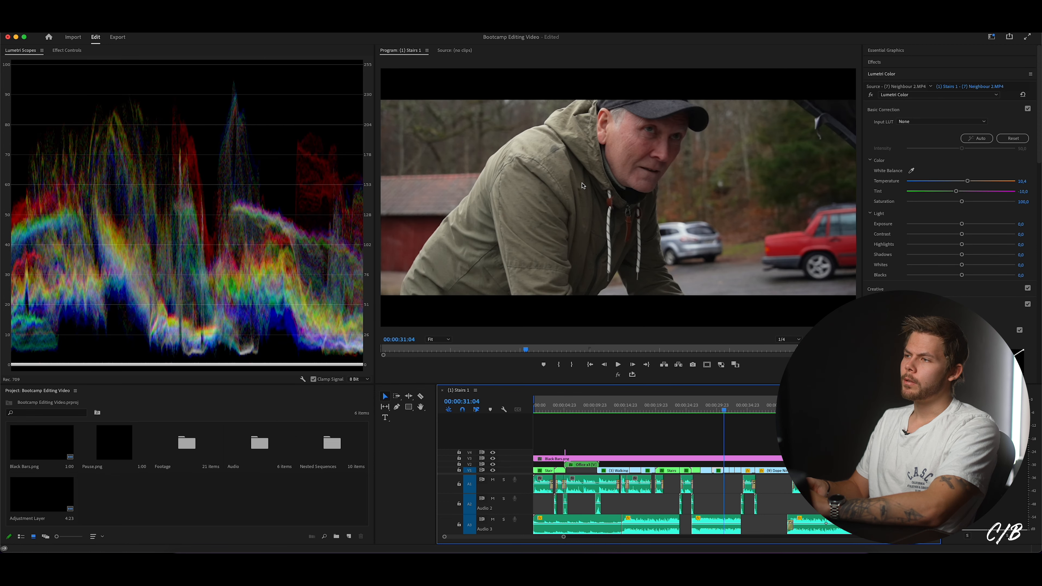
{"action": "key", "text": "Right"}
{"action": "key", "text": "Left"}
{"action": "key", "text": "Right"}
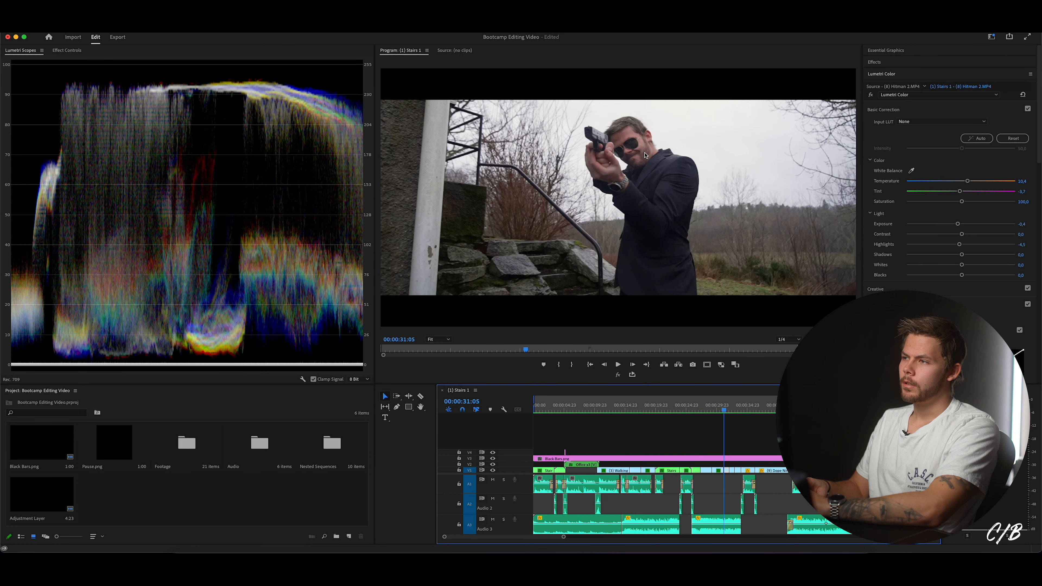
{"action": "key", "text": "Left"}
{"action": "key", "text": "Right"}
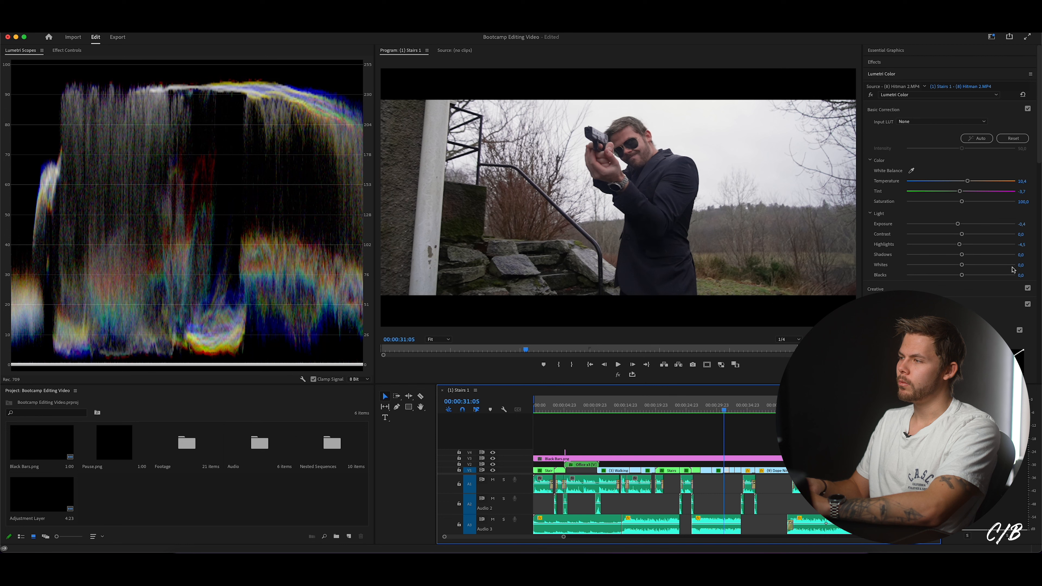
- Raise the Hitman 2 clip's Whites to about 10.4 and scrub on to the following Neighbour shot
{"action": "left_click_drag", "start_coordinate": [963, 267], "coordinate": [968, 267]}
{"action": "left_click", "coordinate": [733, 398]}
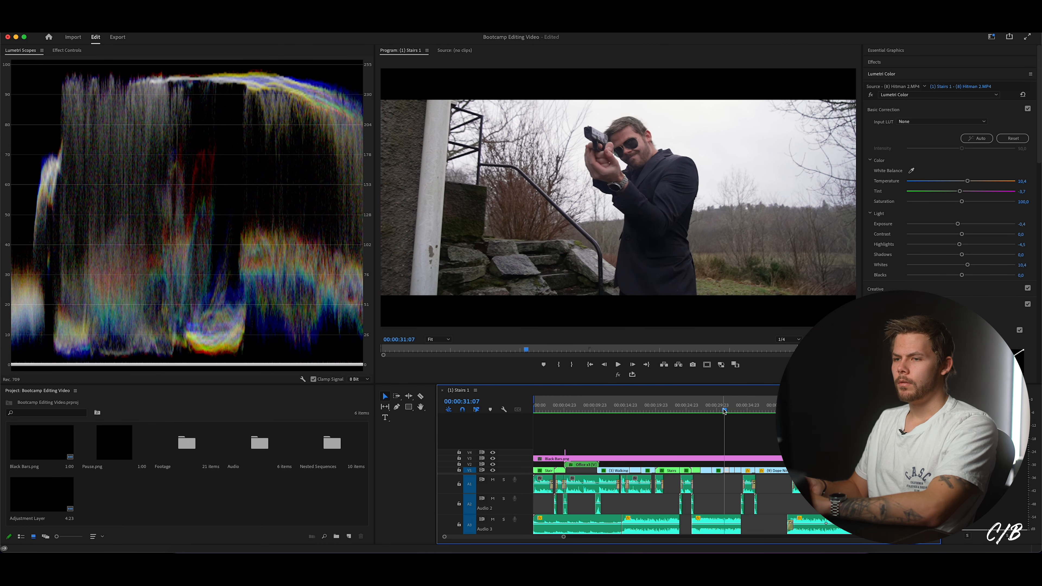
{"action": "left_click_drag", "start_coordinate": [725, 410], "coordinate": [732, 409]}
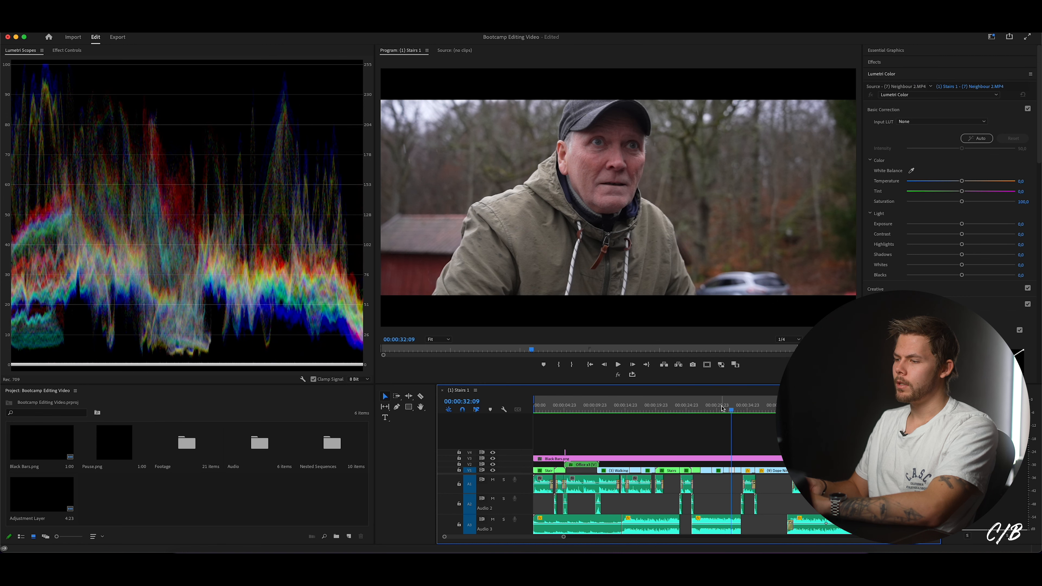
- Copy the Lumetri Color effect from the corrected Neighbour 2 clip and paste it onto the uncorrected Neighbour clip at 00:00:32:09
{"action": "left_click", "coordinate": [721, 409]}
{"action": "left_click", "coordinate": [54, 52]}
{"action": "left_click", "coordinate": [36, 199]}
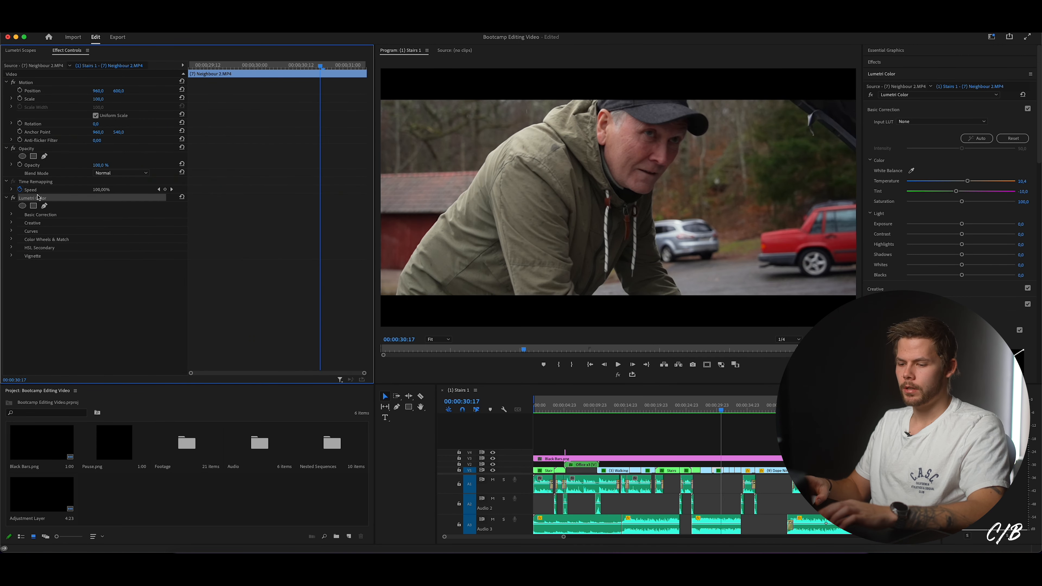
{"action": "key", "text": "super+c"}
{"action": "left_click", "coordinate": [732, 408]}
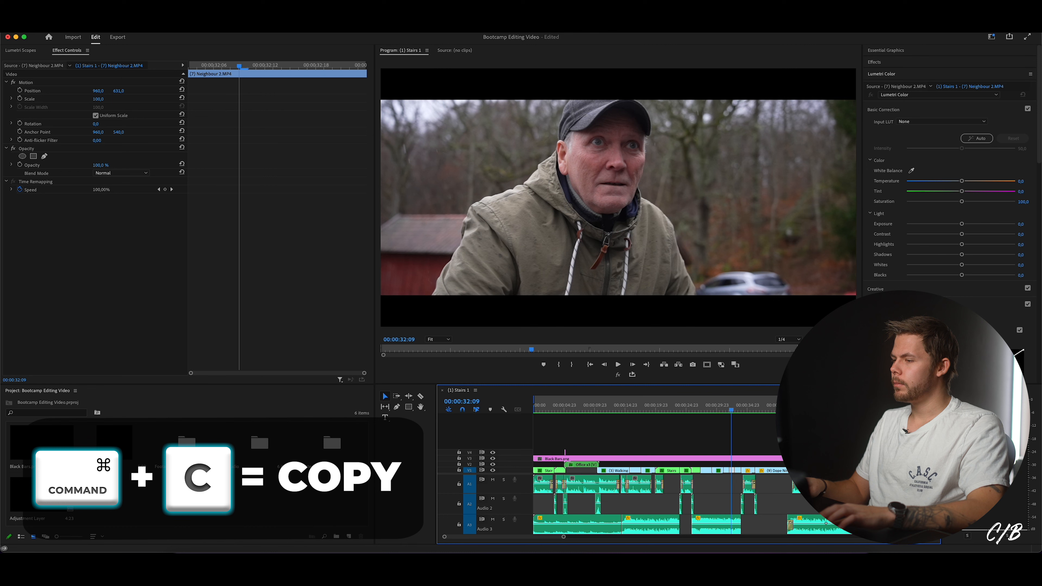
{"action": "key", "text": "super+v"}
- Copy the Lumetri Color effect from the corrected Hitman 2 clip to the other Hitman 2 clips at 00:00:33:12 and 00:00:34:23
{"action": "left_click", "coordinate": [730, 409]}
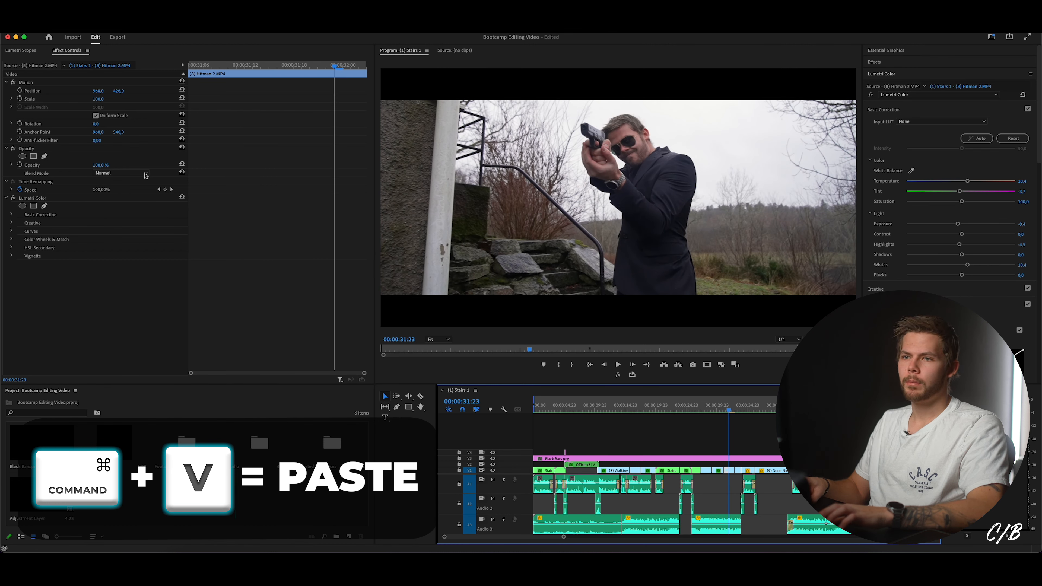
{"action": "left_click", "coordinate": [35, 200]}
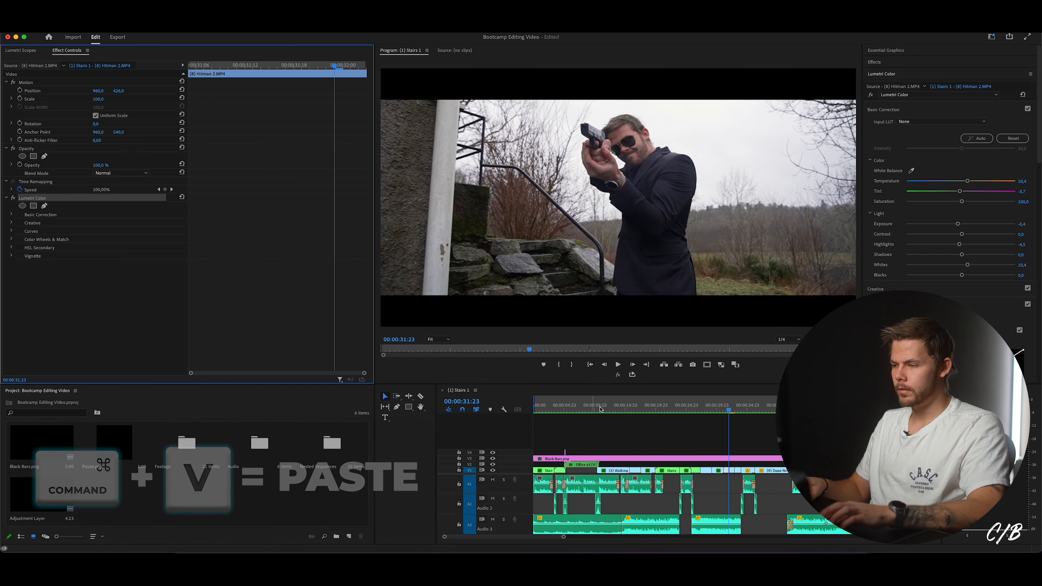
{"action": "left_click", "coordinate": [740, 409]}
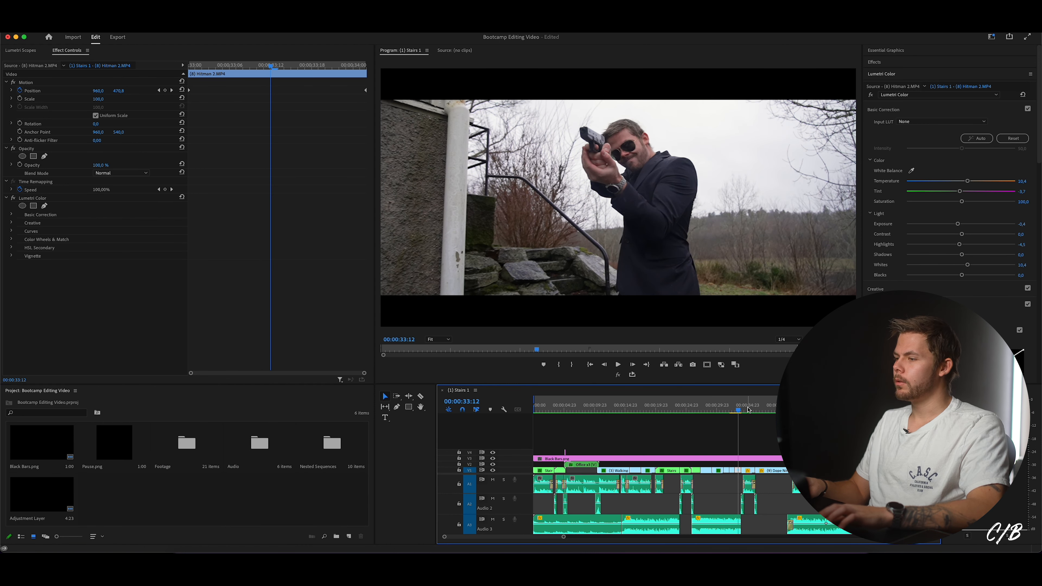
{"action": "left_click", "coordinate": [748, 410]}
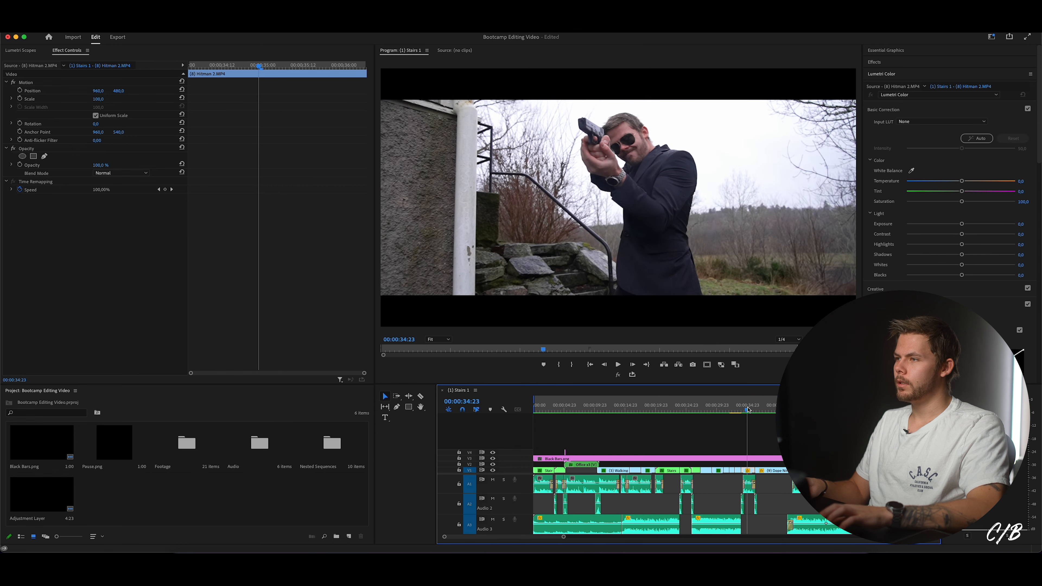
{"action": "left_click", "coordinate": [742, 409]}
{"action": "left_click", "coordinate": [741, 410]}
{"action": "mouse_move", "coordinate": [741, 409]}
{"action": "left_mouse_down"}
{"action": "mouse_move", "coordinate": [723, 412]}
{"action": "mouse_move", "coordinate": [742, 416]}
{"action": "left_mouse_up"}
{"action": "key", "text": "space"}
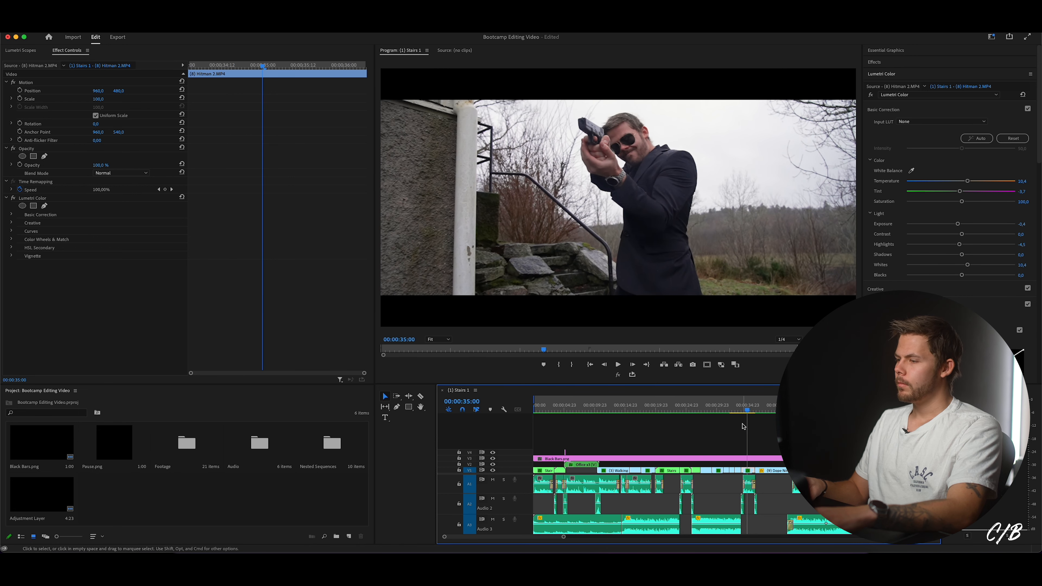
- Bring up the Lumetri Scopes for the Dope Ninja Move clip at 00:00:38:12 and warm its Temperature slightly
{"action": "scroll", "coordinate": [734, 424], "scroll_direction": "right", "scroll_amount": 3}
{"action": "left_click", "coordinate": [697, 410]}
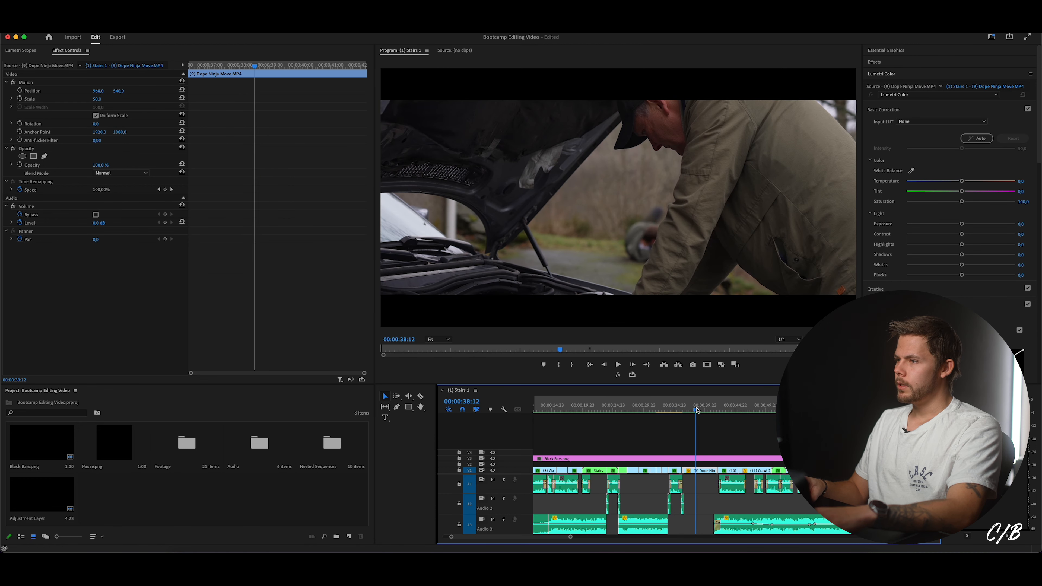
{"action": "left_click", "coordinate": [23, 51]}
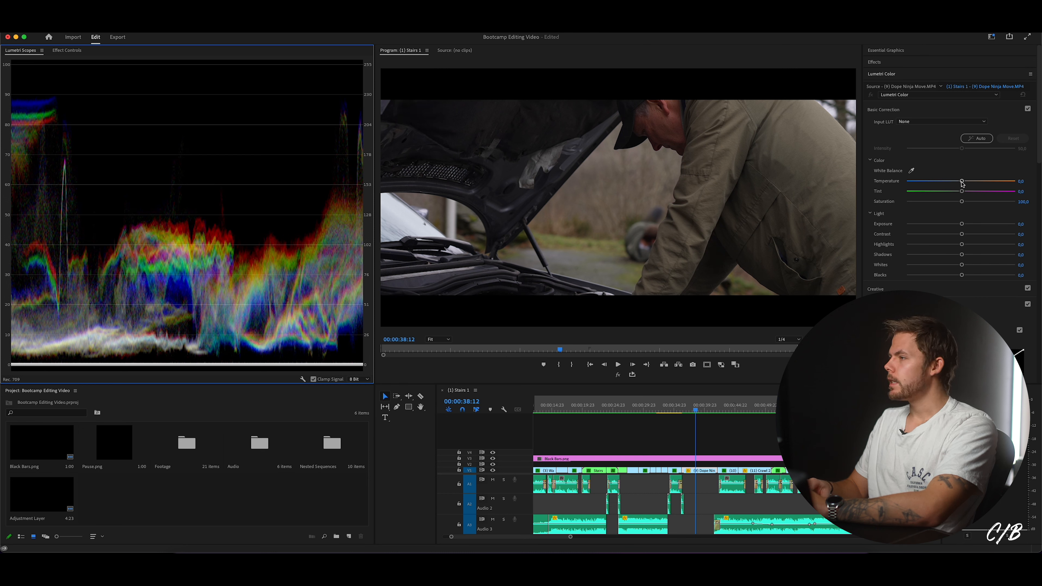
{"action": "left_click_drag", "start_coordinate": [963, 183], "coordinate": [966, 183]}
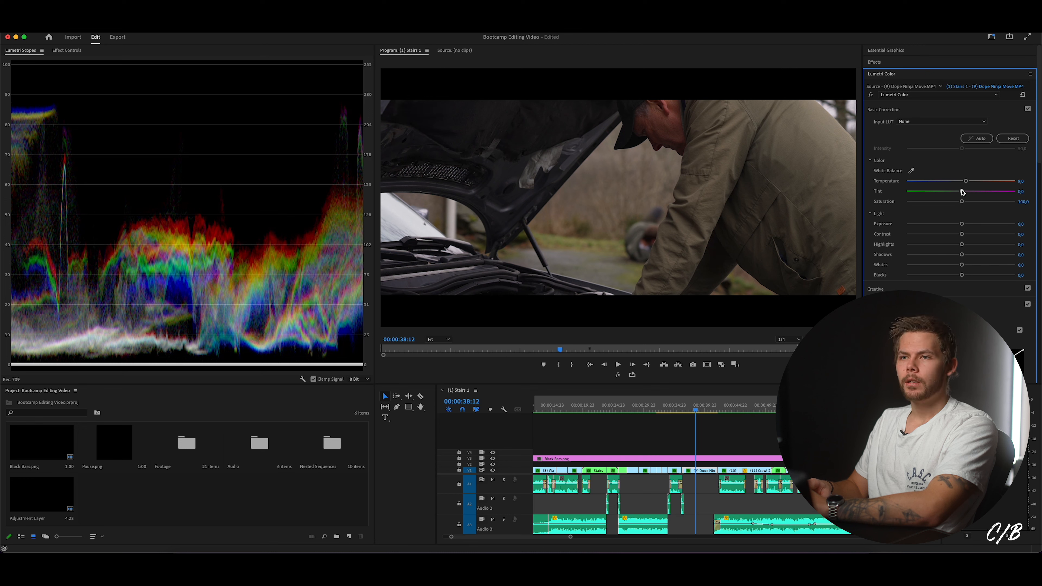
- Try a Tint of -3 and a stronger green Tint of about -7.5 on the Dope Ninja Move clip
{"action": "left_click", "coordinate": [1030, 192]}
{"action": "type", "text": "-3"}
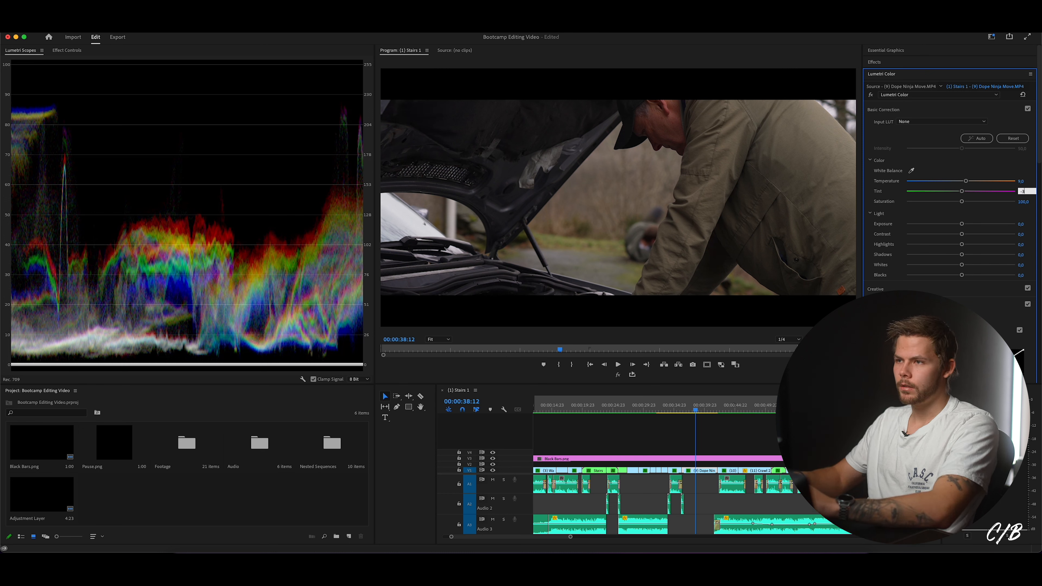
{"action": "key", "text": "Return"}
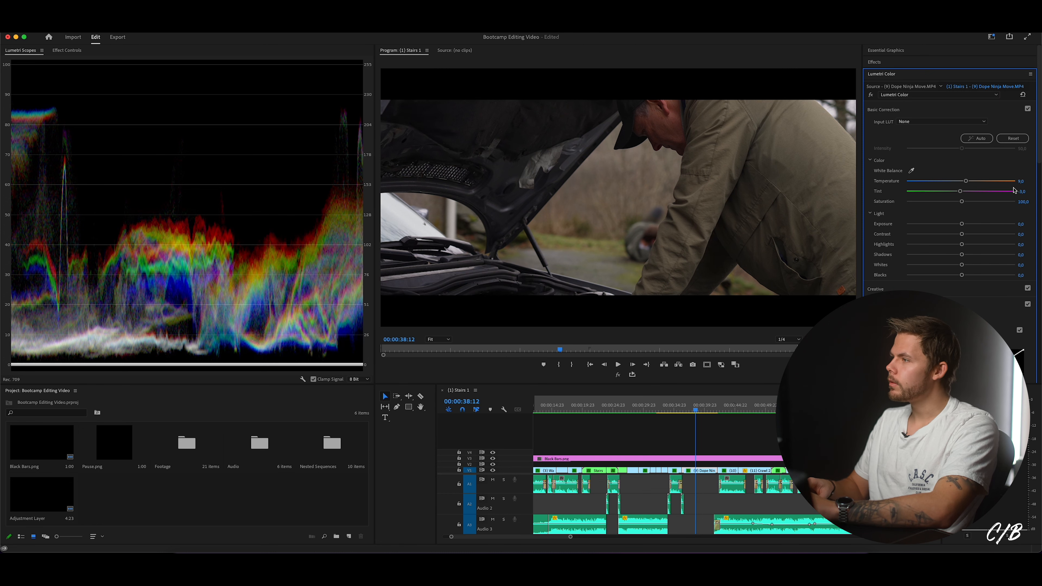
{"action": "left_click_drag", "start_coordinate": [960, 191], "coordinate": [957, 196]}
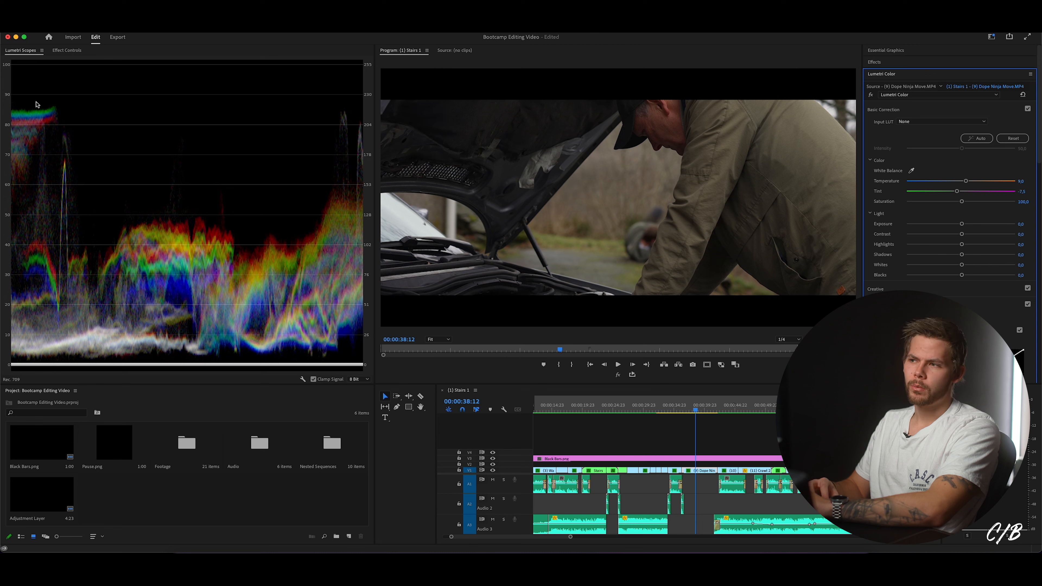
{"action": "left_click_drag", "start_coordinate": [1021, 194], "coordinate": [1020, 202]}
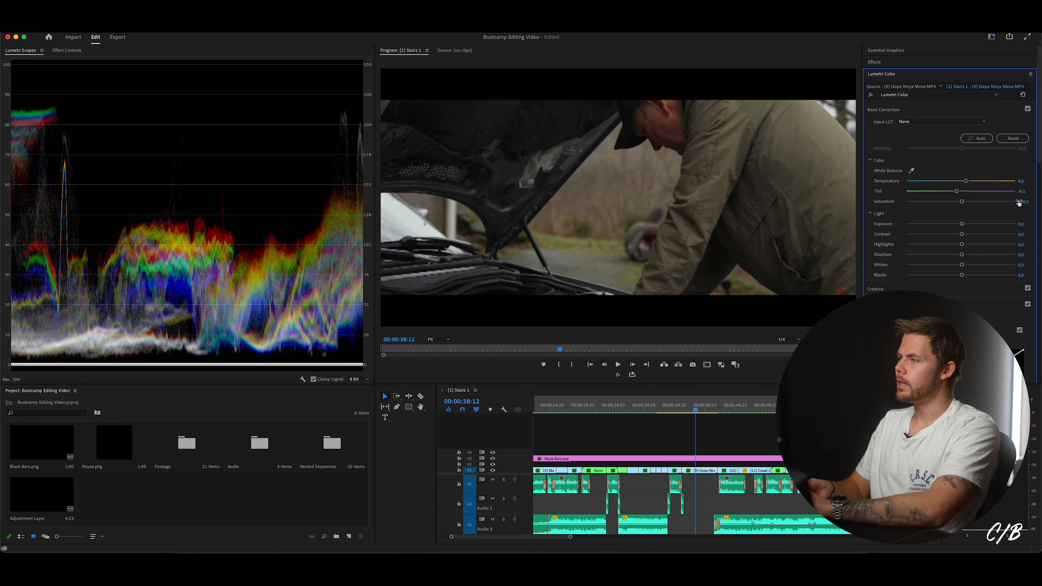
- Set the Dope Ninja Move clip's Tint to -4
{"action": "left_click", "coordinate": [1022, 191]}
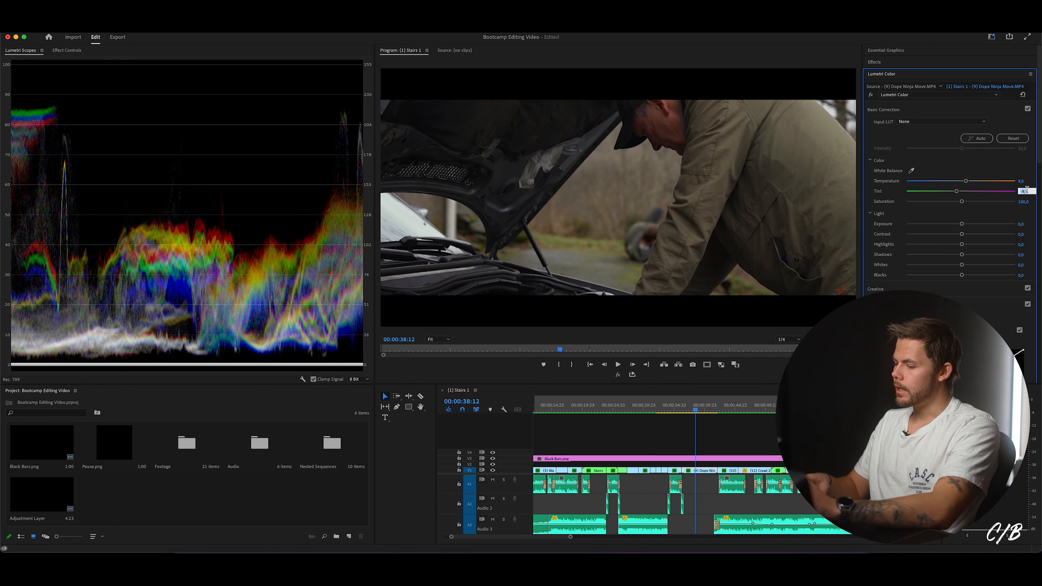
{"action": "type", "text": "-4"}
{"action": "key", "text": "Return"}
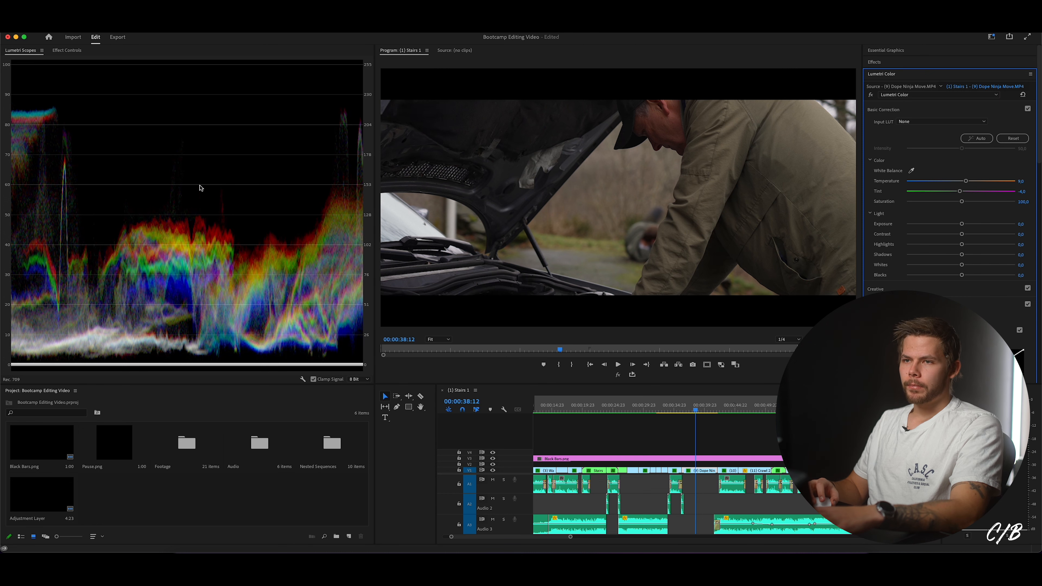
- Raise the Dope Ninja Move clip's Exposure to 0.7 and compare it with the preceding Hitman 2 clip
{"action": "left_click_drag", "start_coordinate": [962, 224], "coordinate": [968, 225]}
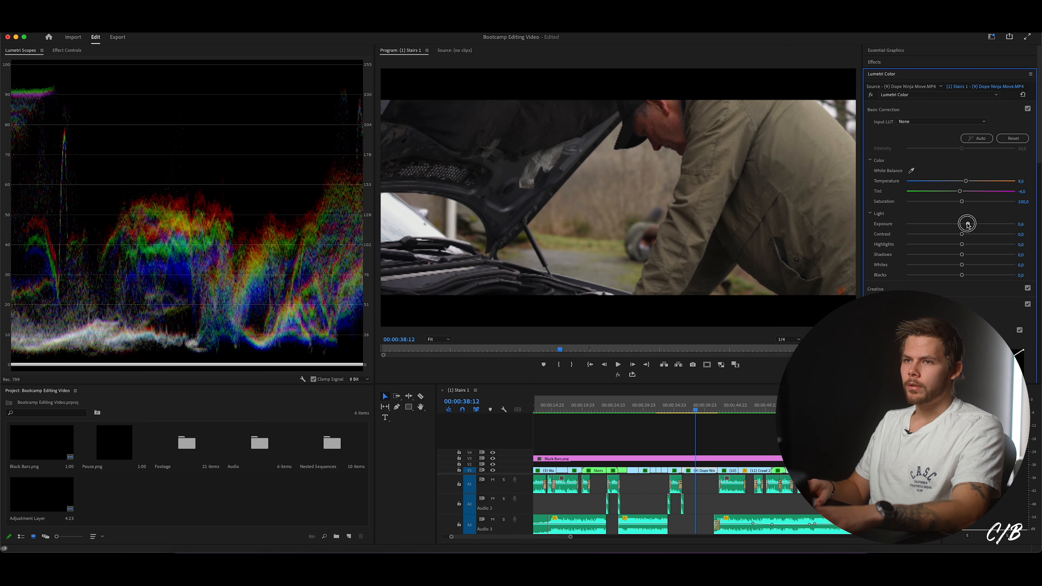
{"action": "left_click_drag", "start_coordinate": [965, 225], "coordinate": [968, 225]}
{"action": "left_click", "coordinate": [678, 405]}
{"action": "left_click", "coordinate": [689, 405]}
- Set the Temperature of the Hitman 2 clip at 00:00:36:04 to 13
{"action": "left_click", "coordinate": [682, 405]}
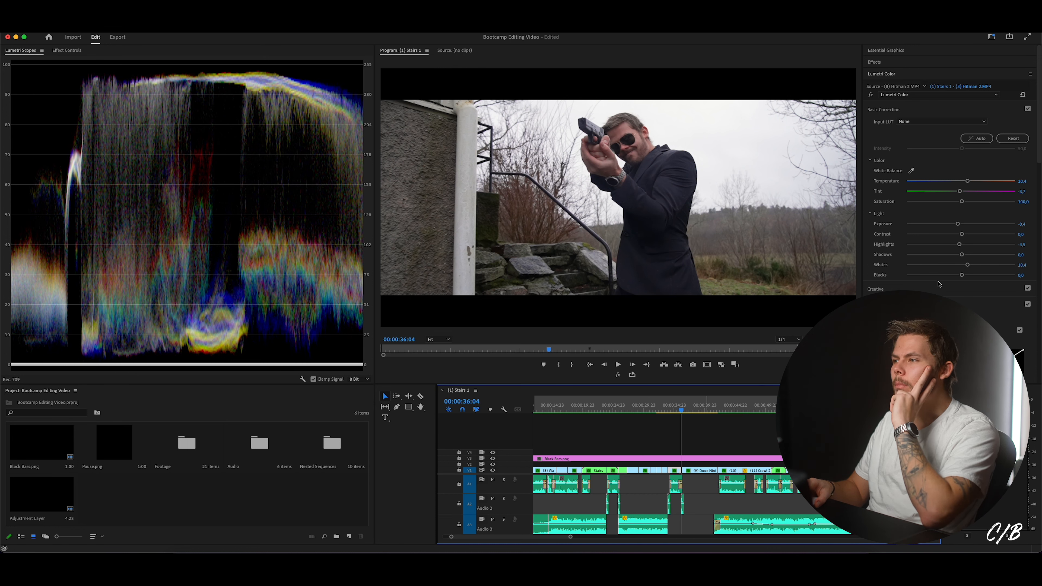
{"action": "left_click", "coordinate": [1020, 181]}
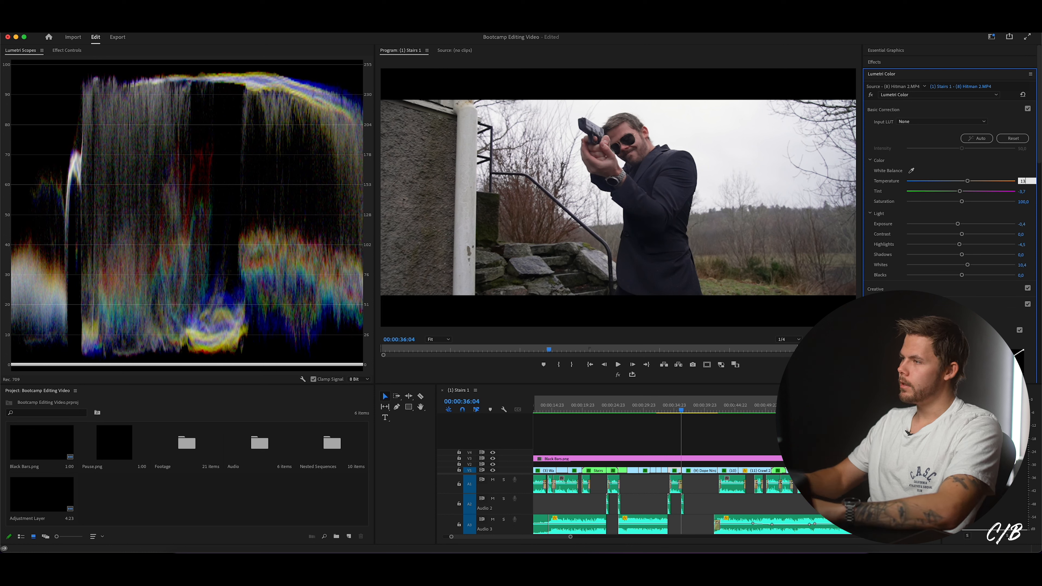
{"action": "type", "text": "13"}
{"action": "key", "text": "Return"}
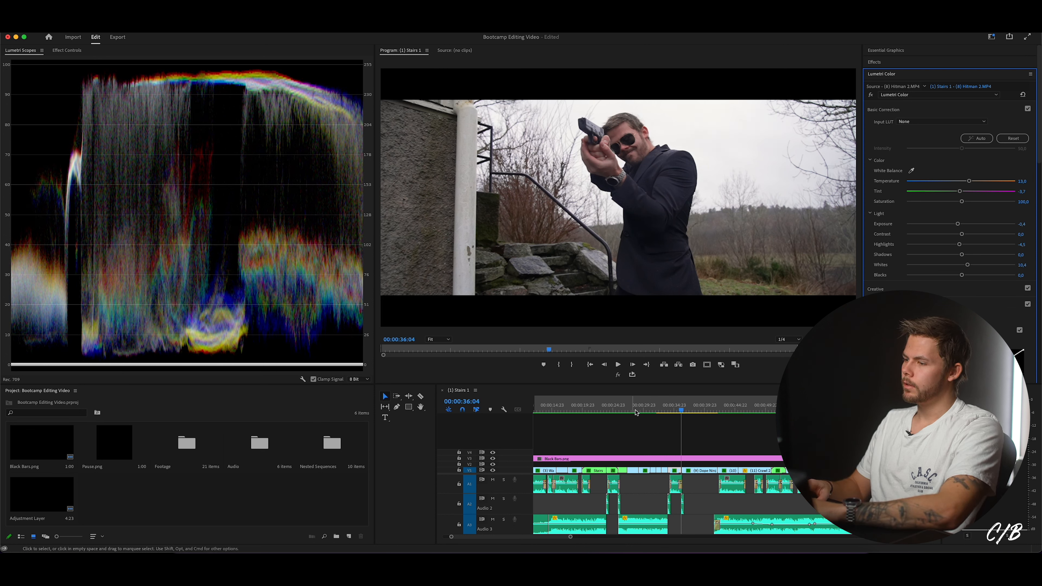
- Set the Temperature of the Hitman 2 clips at 00:00:33:17 and 00:00:31:17 to 13 and save the project
{"action": "left_click", "coordinate": [667, 408]}
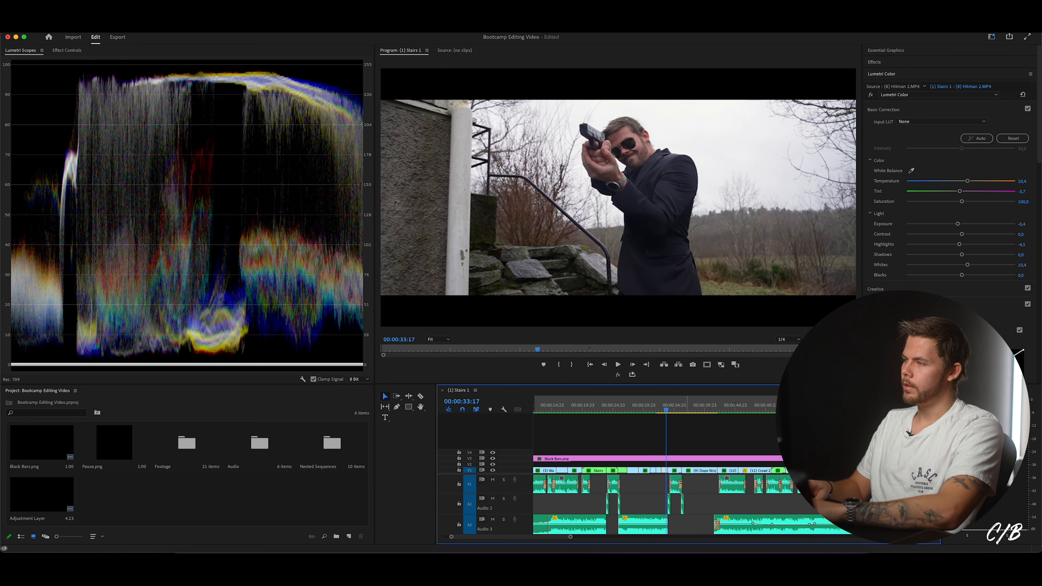
{"action": "left_click", "coordinate": [1023, 183]}
{"action": "type", "text": "13"}
{"action": "key", "text": "Return"}
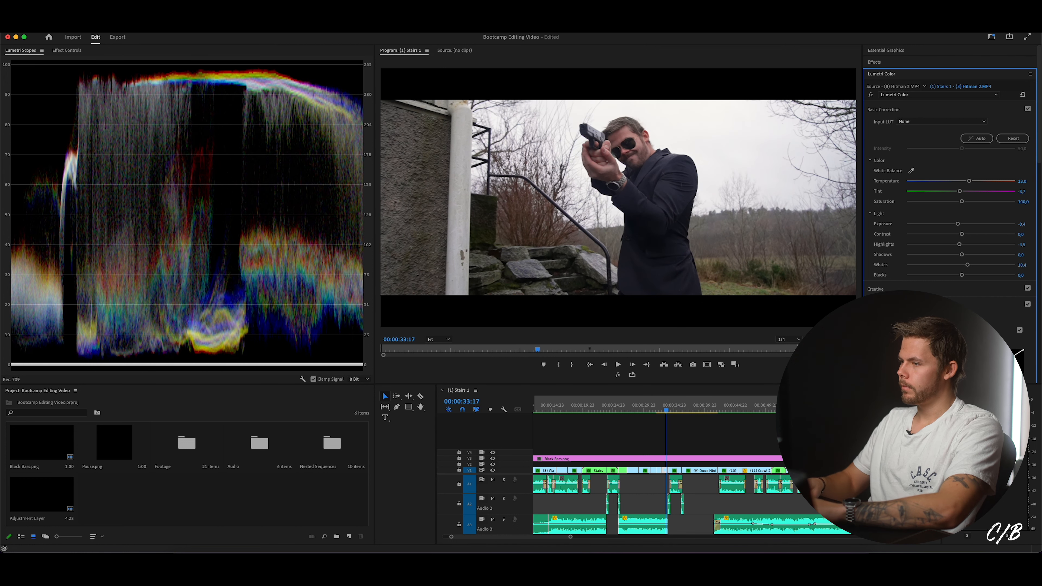
{"action": "left_click", "coordinate": [654, 410]}
{"action": "left_click", "coordinate": [1026, 181]}
{"action": "type", "text": "13"}
{"action": "key", "text": "Return"}
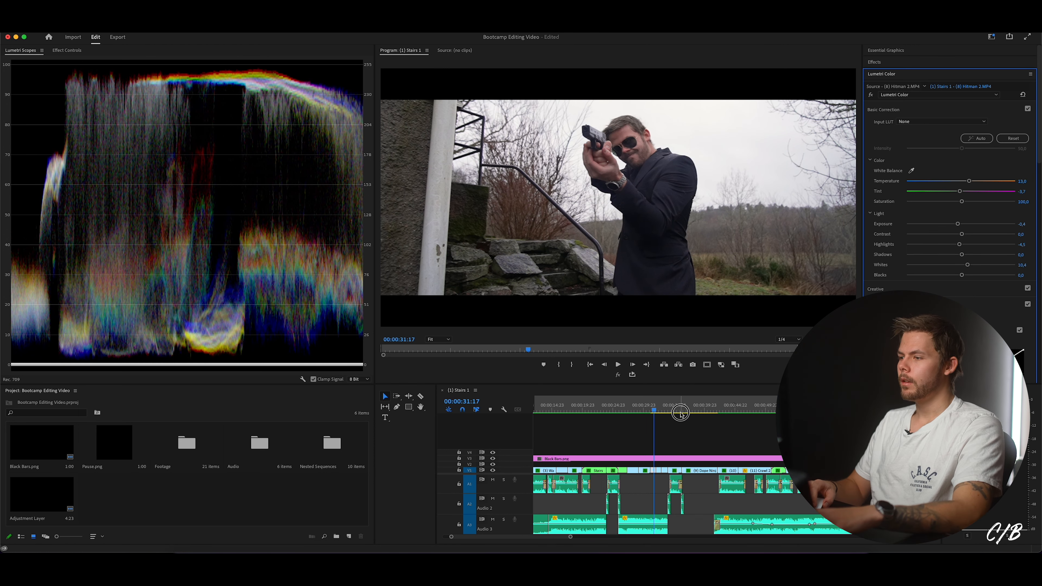
{"action": "mouse_move", "coordinate": [677, 407]}
{"action": "left_mouse_down"}
{"action": "mouse_move", "coordinate": [658, 407]}
{"action": "mouse_move", "coordinate": [667, 407]}
{"action": "left_mouse_up"}
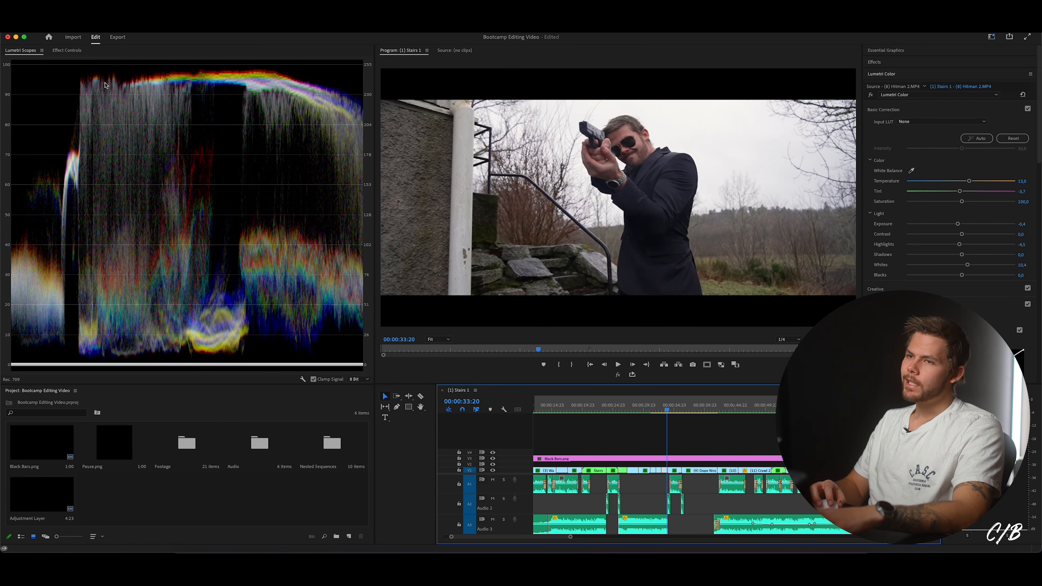
{"action": "key", "text": "super+s"}
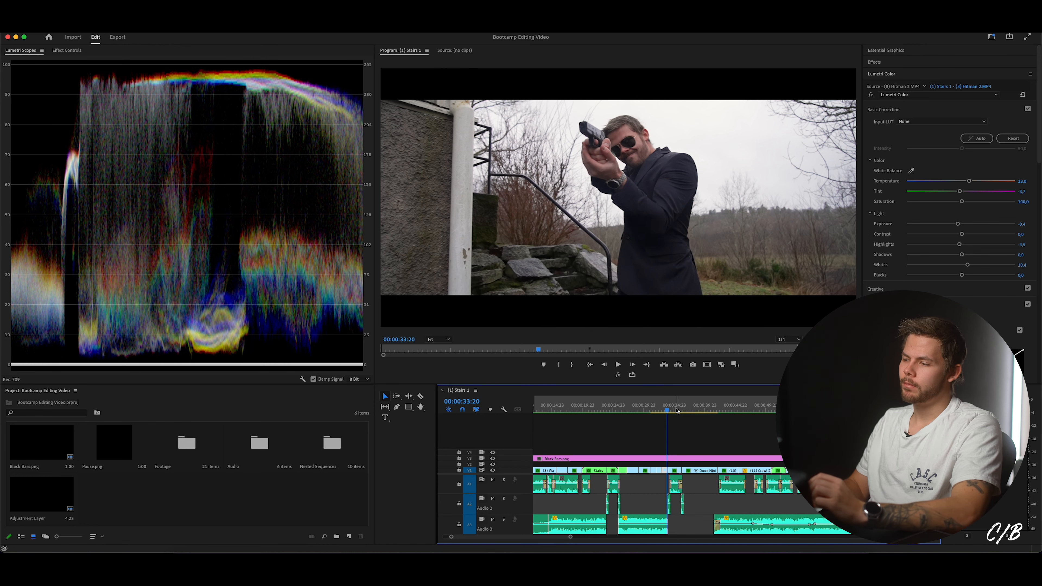
- Compare the Crawl 1 clip with the preceding corrected clips and set its Tint to -3
{"action": "left_click", "coordinate": [674, 408]}
{"action": "mouse_move", "coordinate": [675, 410]}
{"action": "left_mouse_down"}
{"action": "mouse_move", "coordinate": [659, 410]}
{"action": "mouse_move", "coordinate": [672, 410]}
{"action": "left_mouse_up"}
{"action": "left_click", "coordinate": [691, 408]}
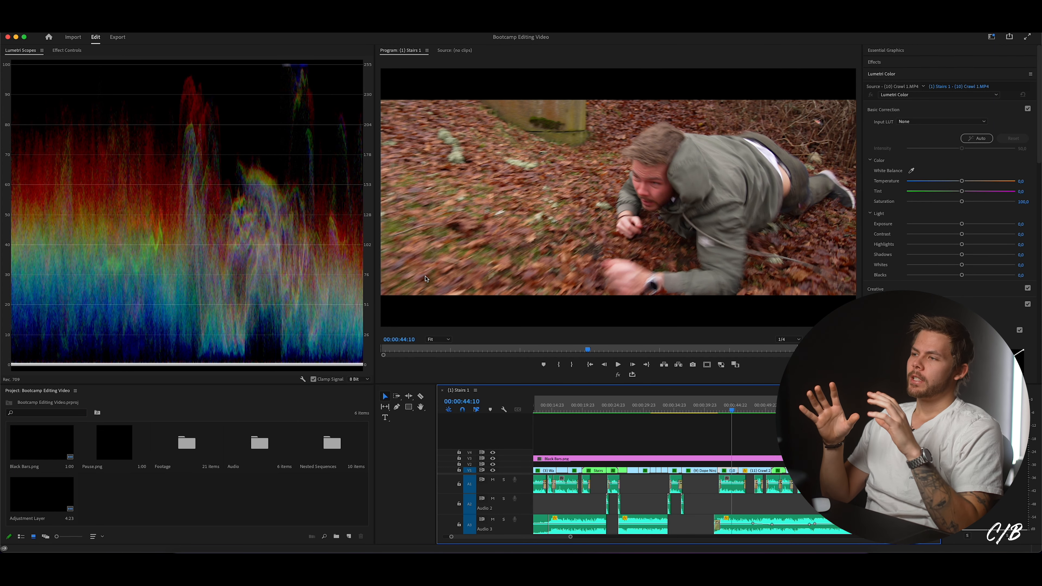
{"action": "left_click_drag", "start_coordinate": [732, 410], "coordinate": [730, 410]}
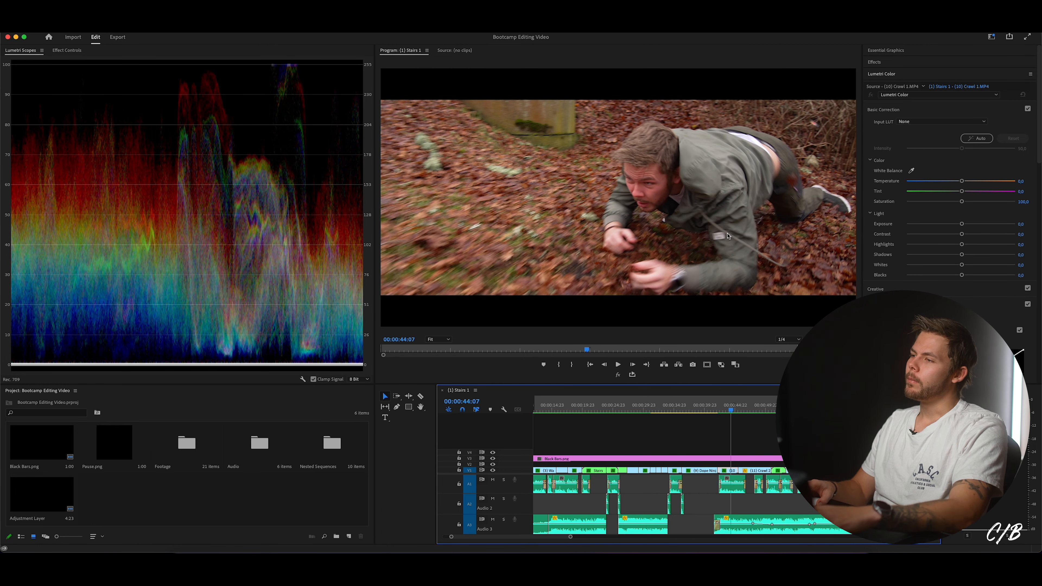
{"action": "left_click", "coordinate": [704, 408]}
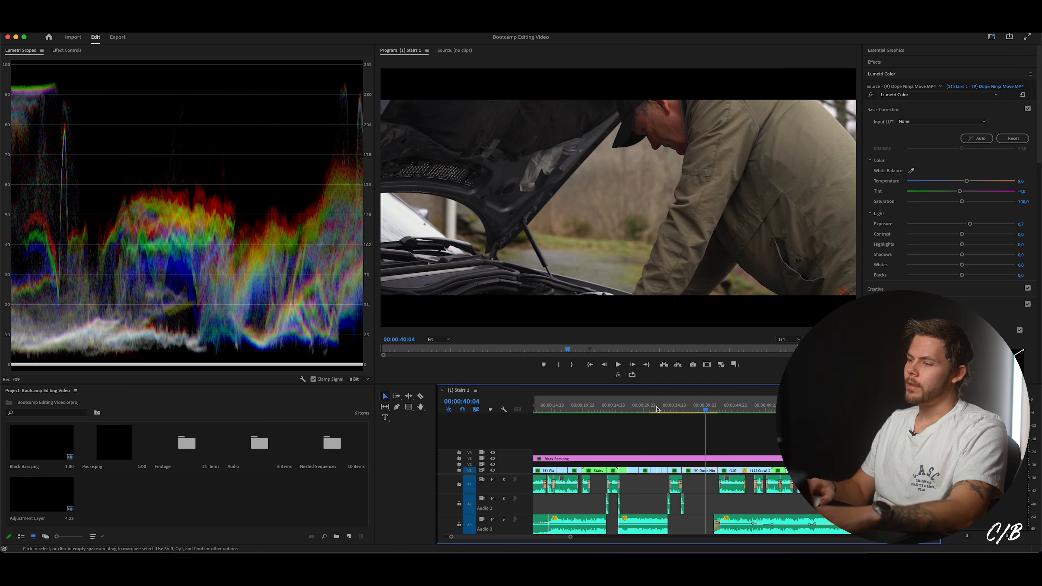
{"action": "left_click_drag", "start_coordinate": [701, 410], "coordinate": [733, 411]}
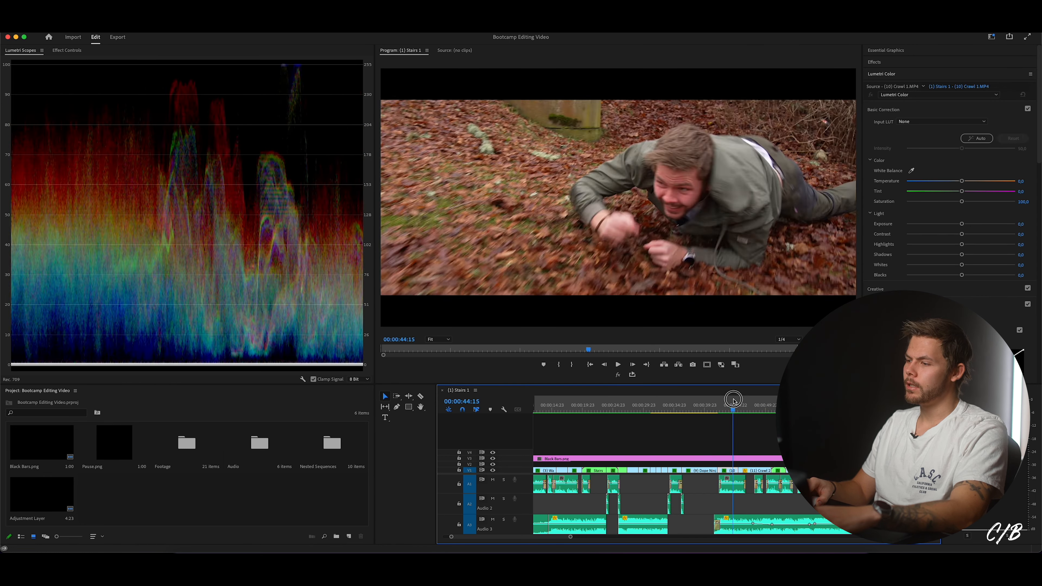
{"action": "left_click", "coordinate": [1021, 191]}
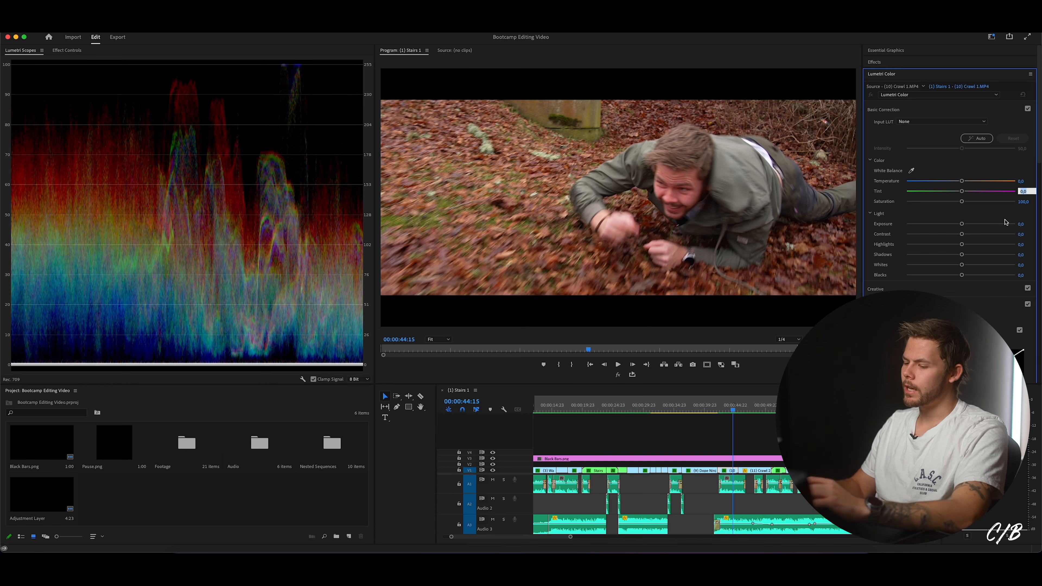
{"action": "type", "text": "-3"}
{"action": "key", "text": "Return"}
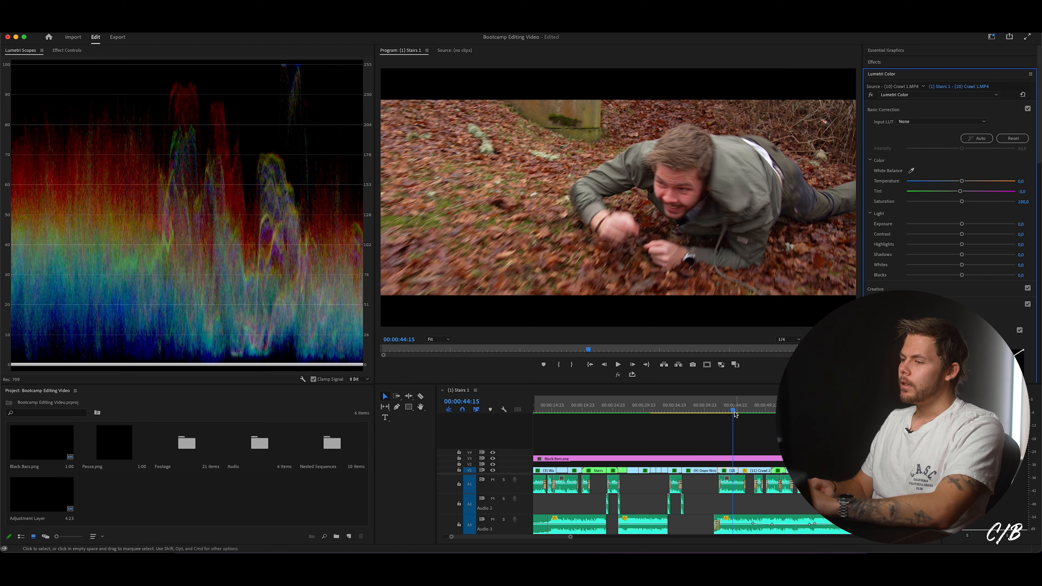
- Raise the Crawl 1 clip's Contrast to about 32.8 and review the clip
{"action": "left_click_drag", "start_coordinate": [734, 414], "coordinate": [731, 415]}
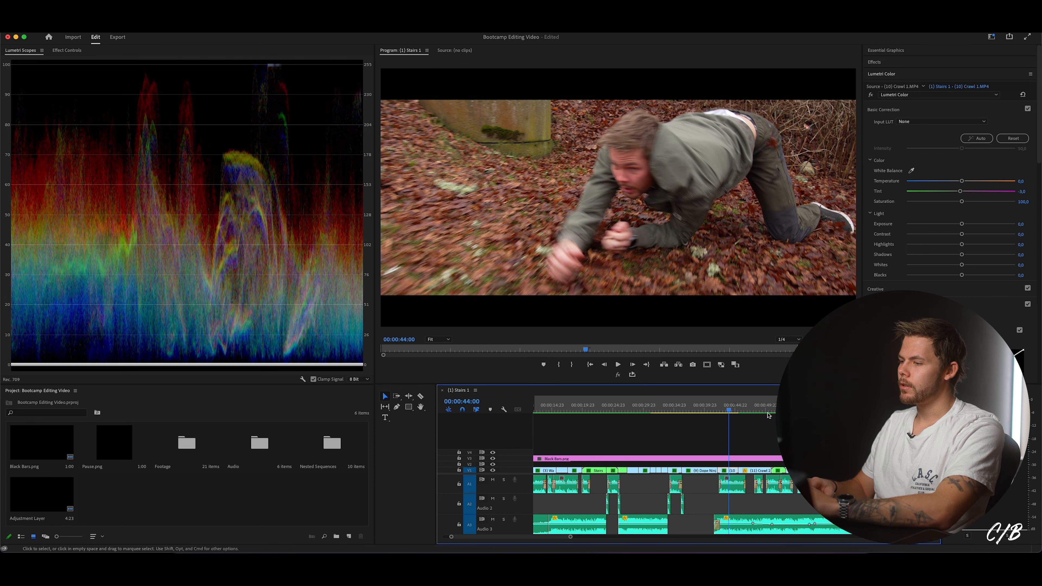
{"action": "left_click", "coordinate": [733, 411]}
{"action": "left_click_drag", "start_coordinate": [974, 235], "coordinate": [980, 235]}
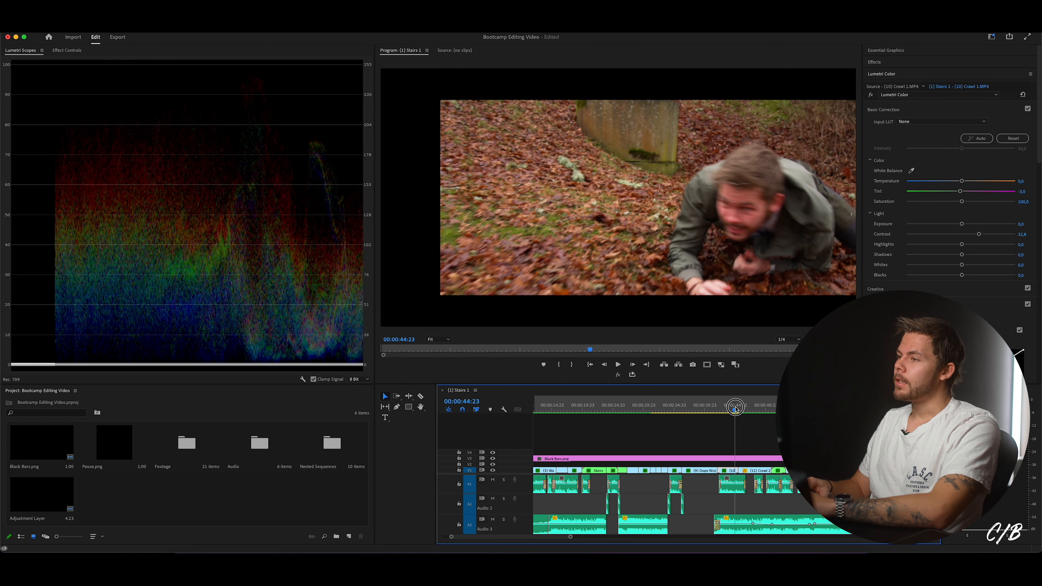
{"action": "left_click_drag", "start_coordinate": [734, 410], "coordinate": [693, 408]}
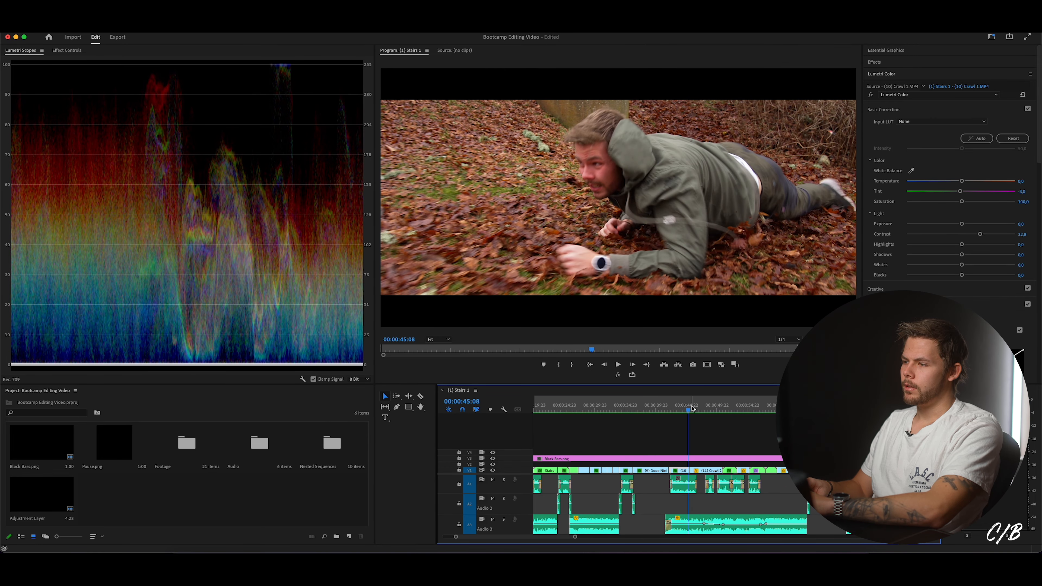
- Raise the Crawl 2 clip's Contrast to 39.6 and compare the clip with Crawl 1
{"action": "left_click", "coordinate": [700, 410]}
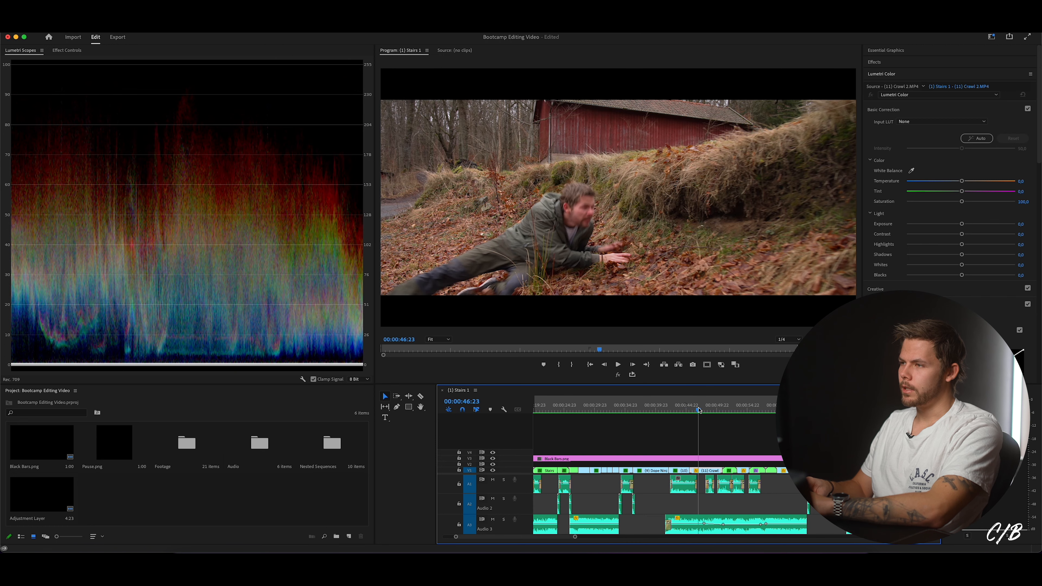
{"action": "left_click", "coordinate": [694, 409]}
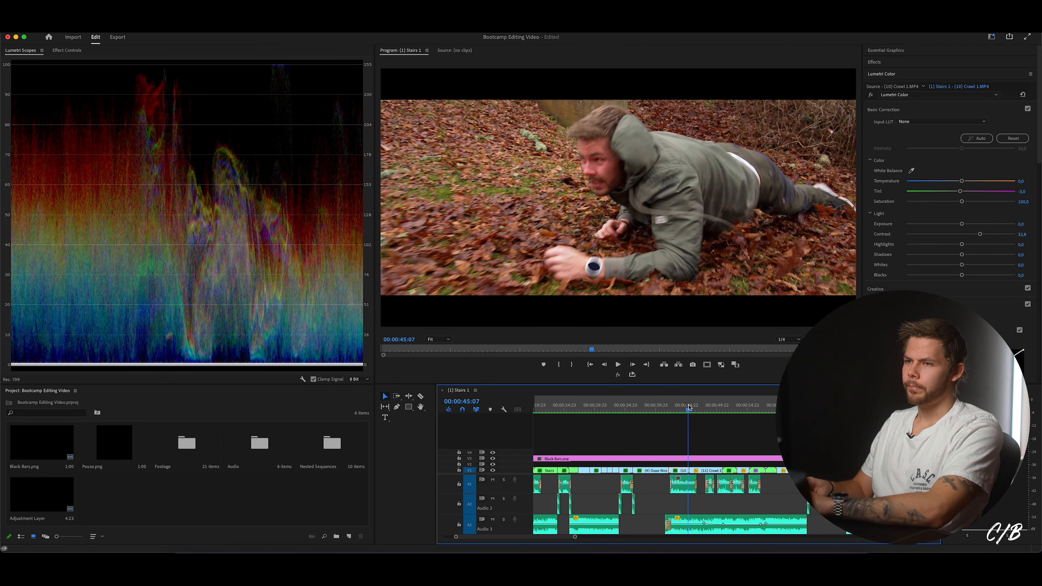
{"action": "left_click", "coordinate": [989, 234]}
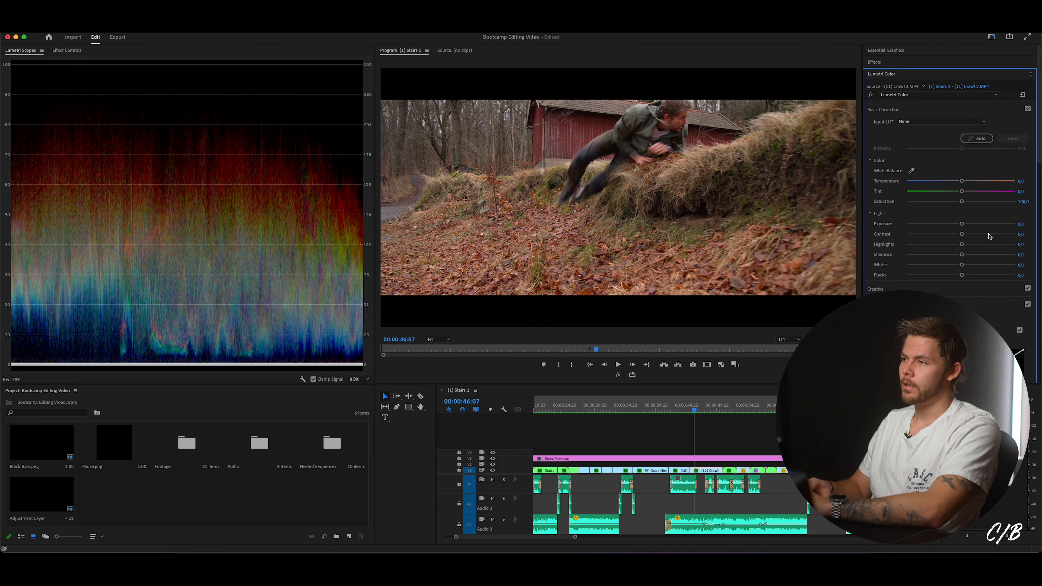
{"action": "left_click_drag", "start_coordinate": [987, 235], "coordinate": [984, 234]}
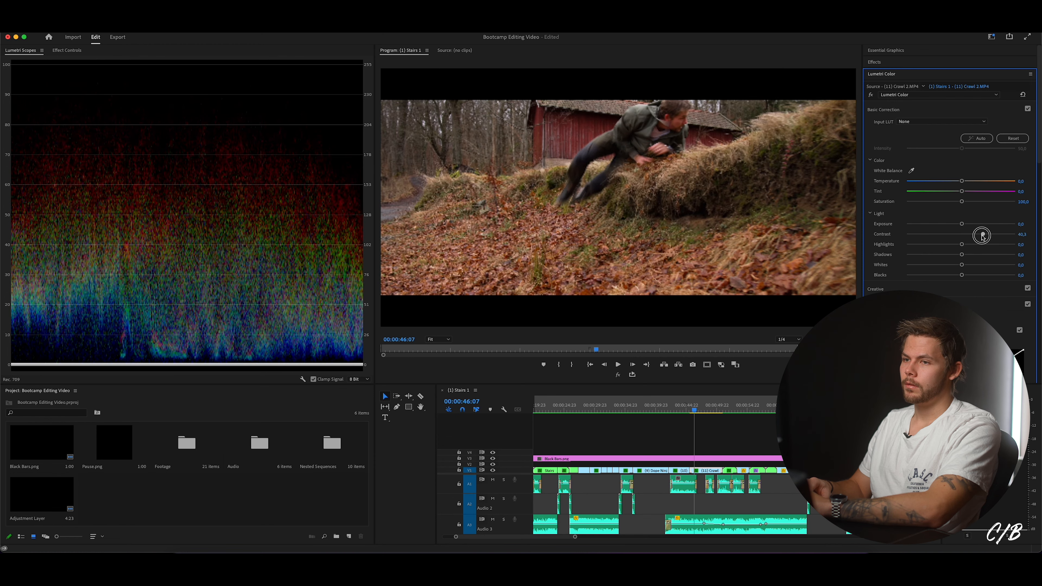
{"action": "left_click", "coordinate": [665, 409]}
{"action": "left_click_drag", "start_coordinate": [668, 409], "coordinate": [668, 410]}
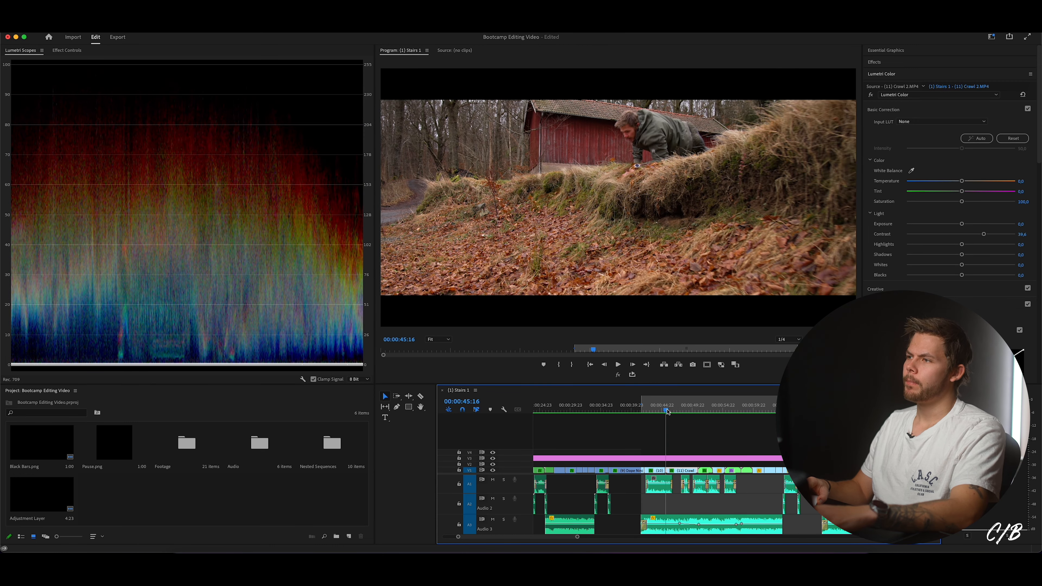
{"action": "left_click_drag", "start_coordinate": [668, 410], "coordinate": [667, 412]}
{"action": "key", "text": "Down"}
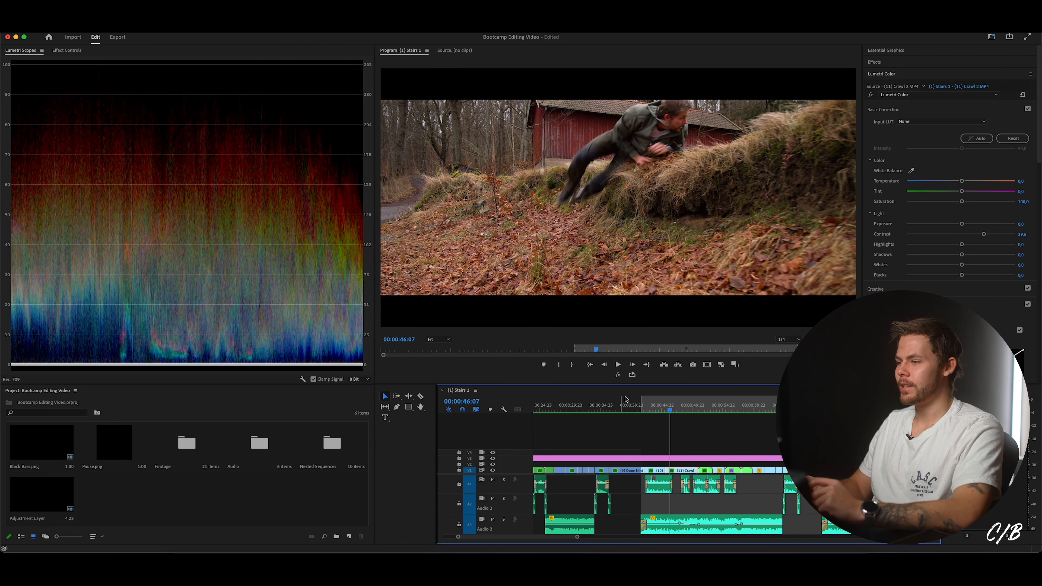
- At 00:00:50:13 in the Crawl 2 clip, warm the Temperature slightly, set the Tint to -6 and compare with Basic Correction off and on
{"action": "left_click_drag", "start_coordinate": [670, 410], "coordinate": [691, 407]}
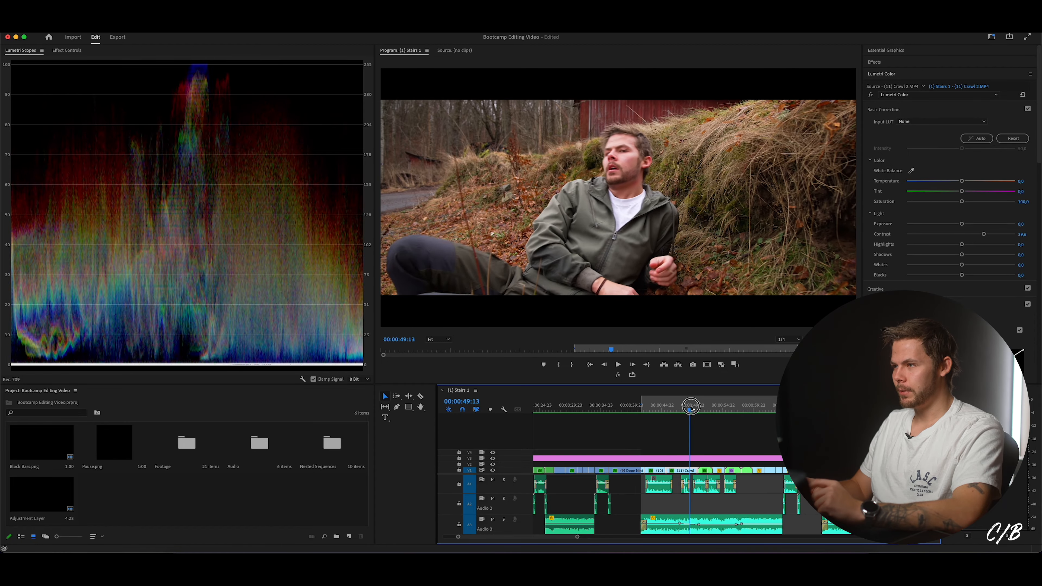
{"action": "key", "text": "space"}
{"action": "key", "text": "space"}
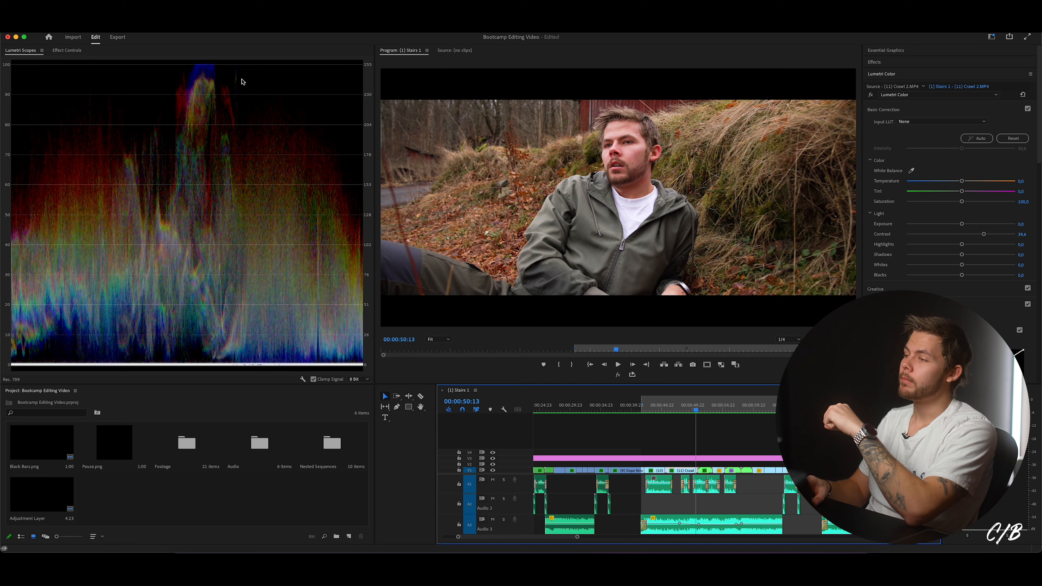
{"action": "left_click_drag", "start_coordinate": [963, 183], "coordinate": [965, 182]}
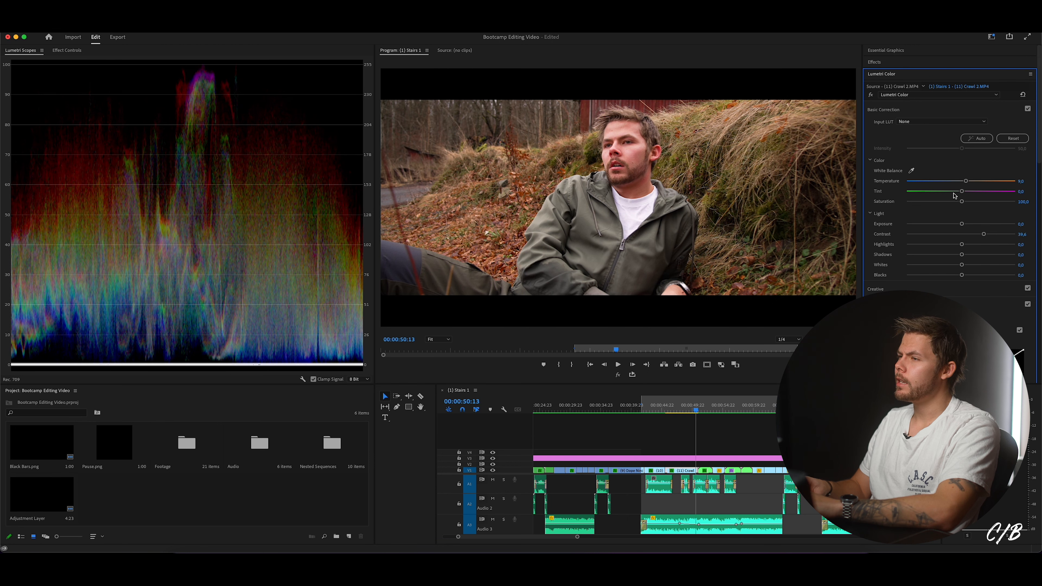
{"action": "left_click_drag", "start_coordinate": [962, 193], "coordinate": [957, 196]}
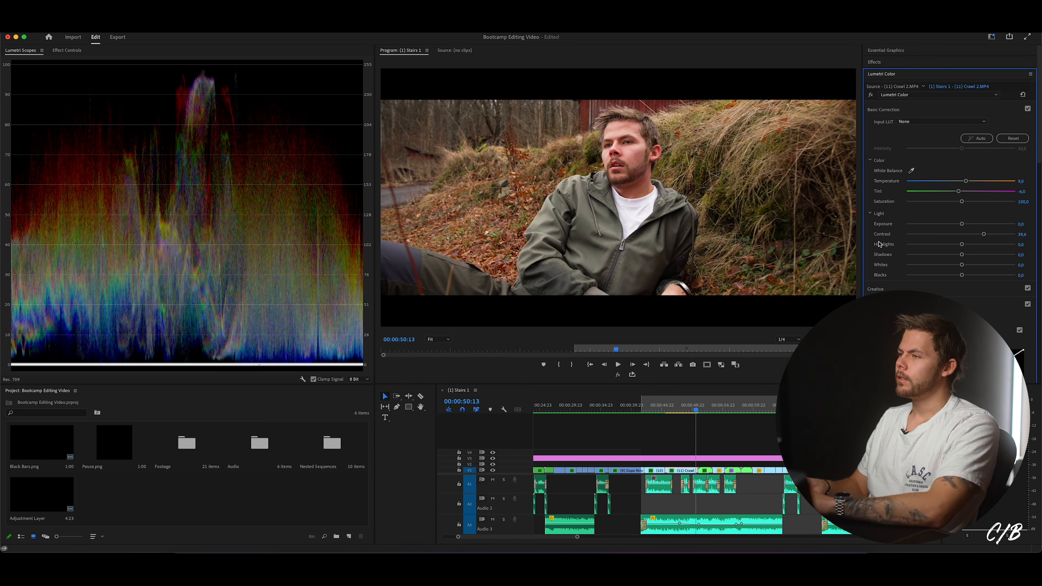
{"action": "left_click", "coordinate": [1028, 109]}
{"action": "left_click", "coordinate": [1027, 110]}
{"action": "left_click", "coordinate": [1027, 109]}
{"action": "left_click", "coordinate": [1027, 109]}
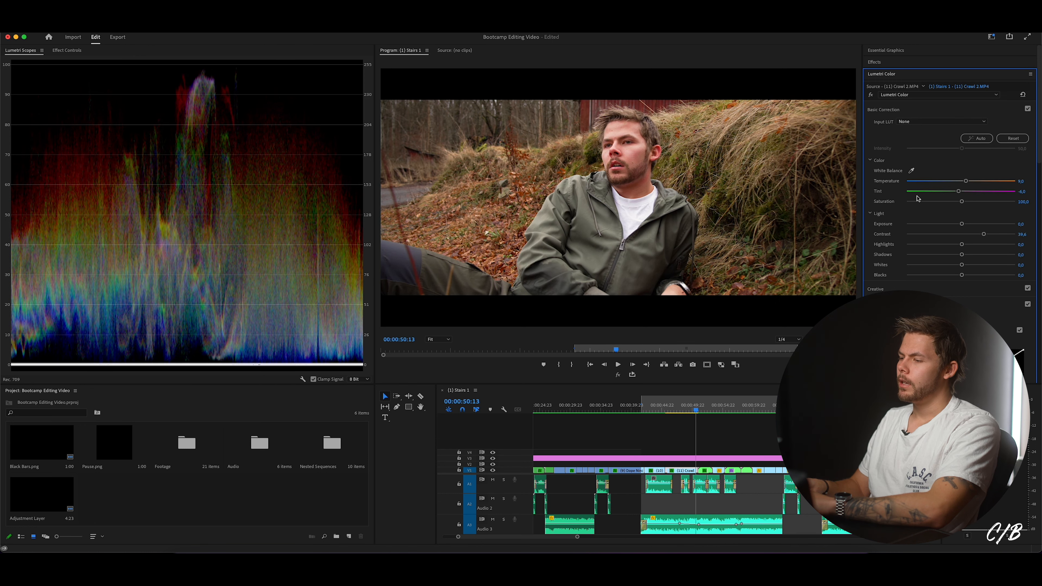
- Replace the Crawl 1 clip's Lumetri Color effect with a copy of the one on the Crawl 2 clip
{"action": "left_click_drag", "start_coordinate": [665, 408], "coordinate": [687, 408]}
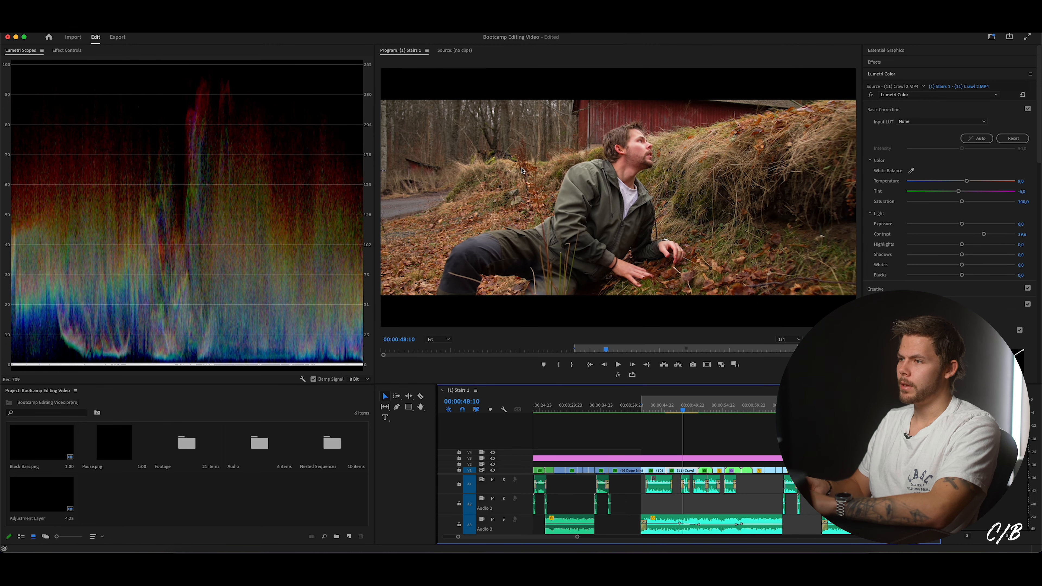
{"action": "left_click", "coordinate": [74, 51]}
{"action": "left_click", "coordinate": [34, 199]}
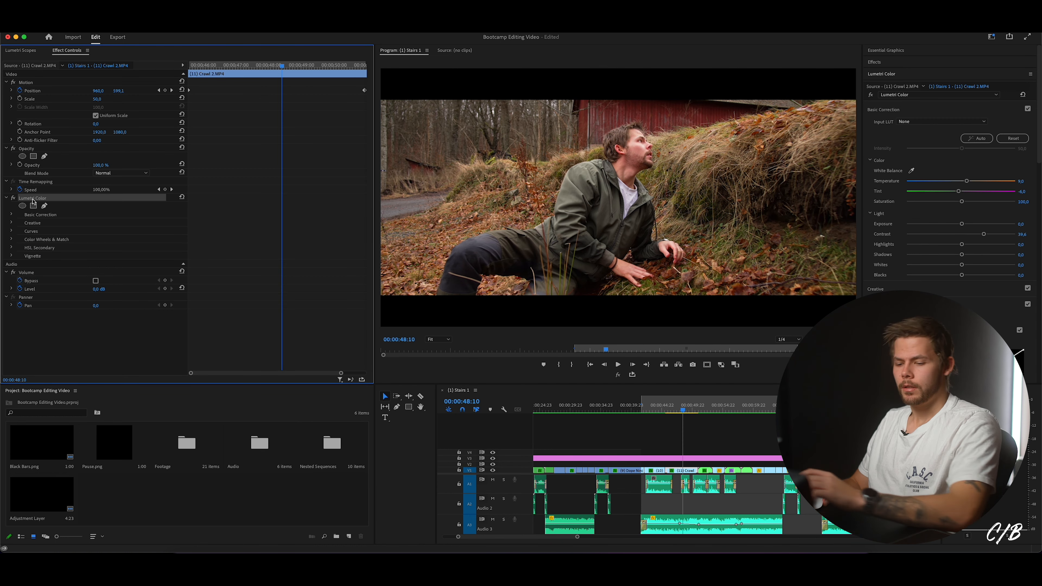
{"action": "left_click", "coordinate": [660, 410]}
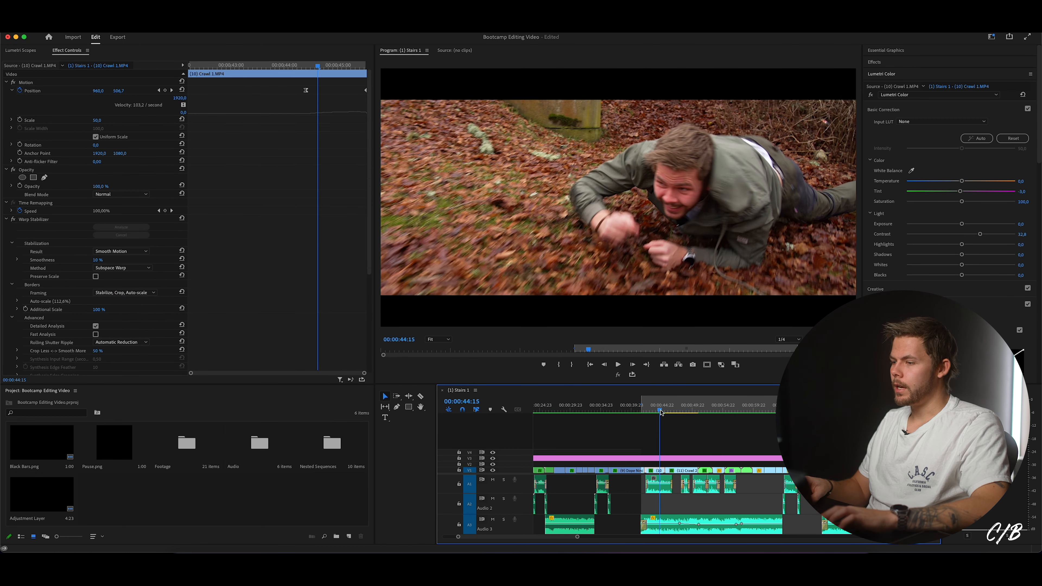
{"action": "scroll", "coordinate": [45, 279], "scroll_direction": "down", "scroll_amount": 5}
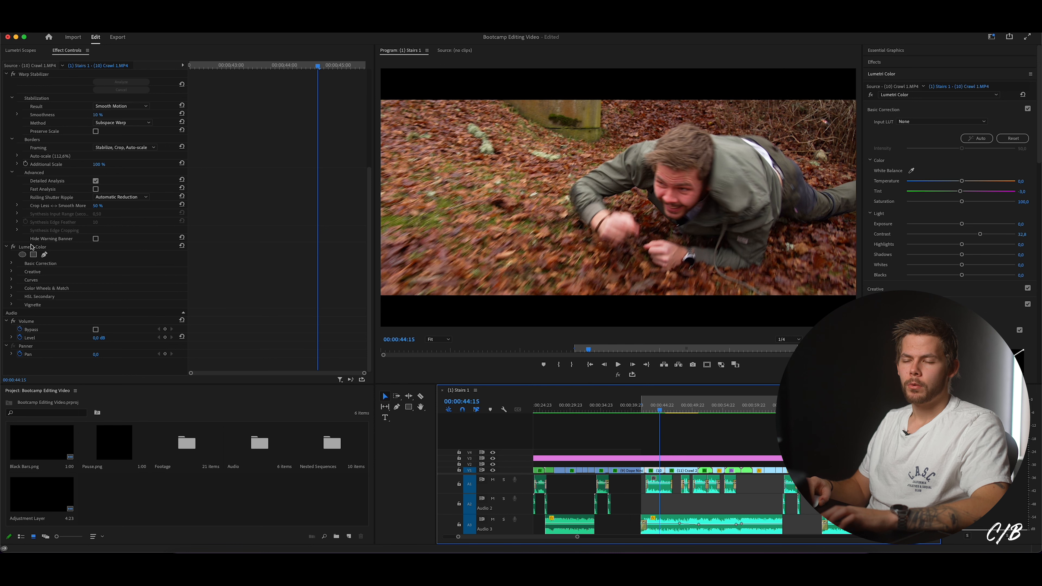
{"action": "left_click", "coordinate": [32, 247]}
{"action": "key", "text": "Delete"}
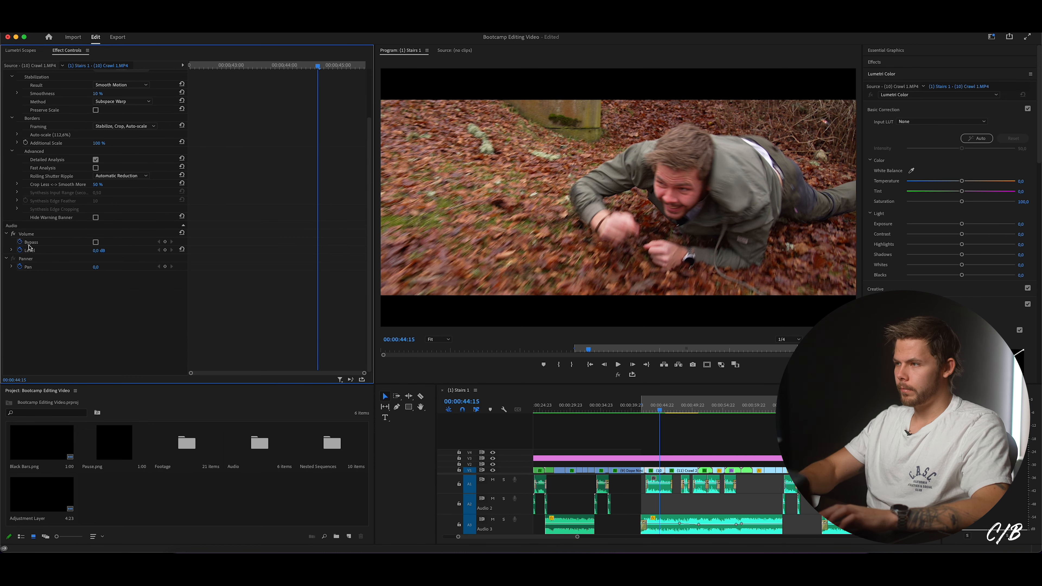
{"action": "key", "text": "super+z"}
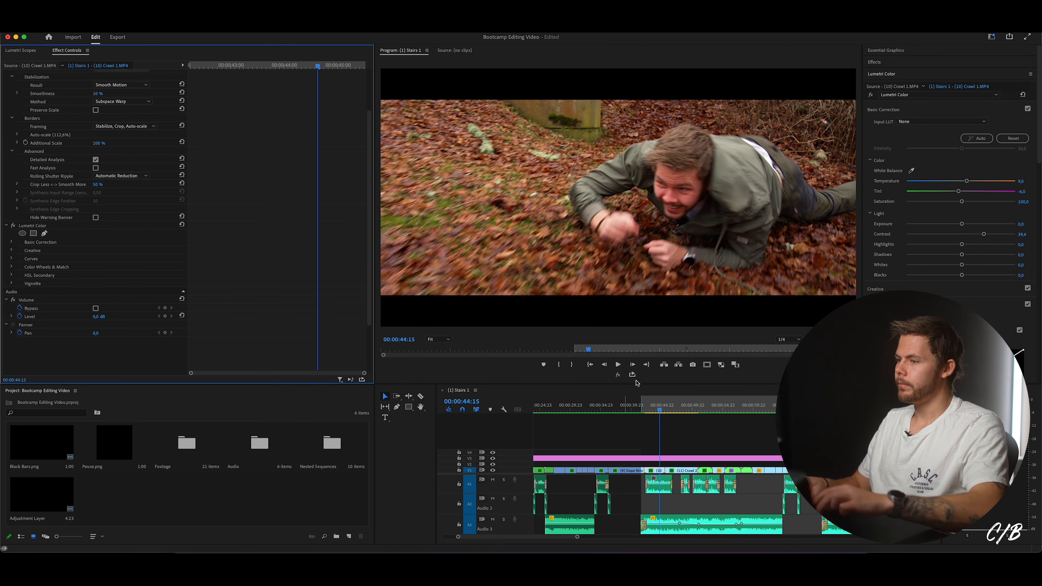
- Play the sequence from around the start of the Crawl 1 clip to review its copied correction
{"action": "left_click", "coordinate": [645, 410]}
{"action": "key", "text": "space"}
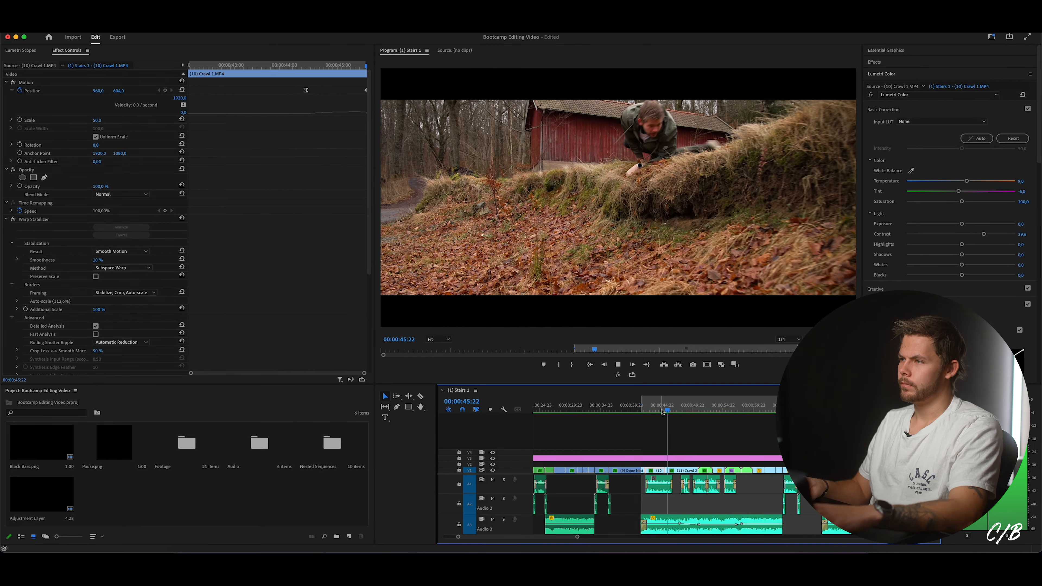
{"action": "key", "text": "space"}
- Apply the copied Lumetri Color correction to the (12) Banana clip at 00:00:51:13 with the waveform scope displayed
{"action": "left_click_drag", "start_coordinate": [667, 410], "coordinate": [702, 411]}
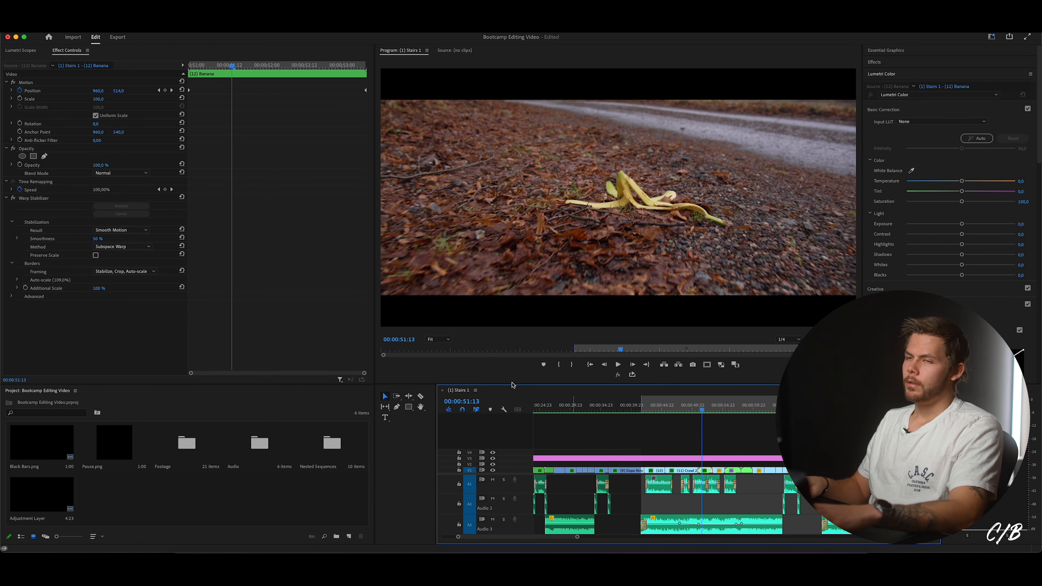
{"action": "left_click", "coordinate": [20, 50]}
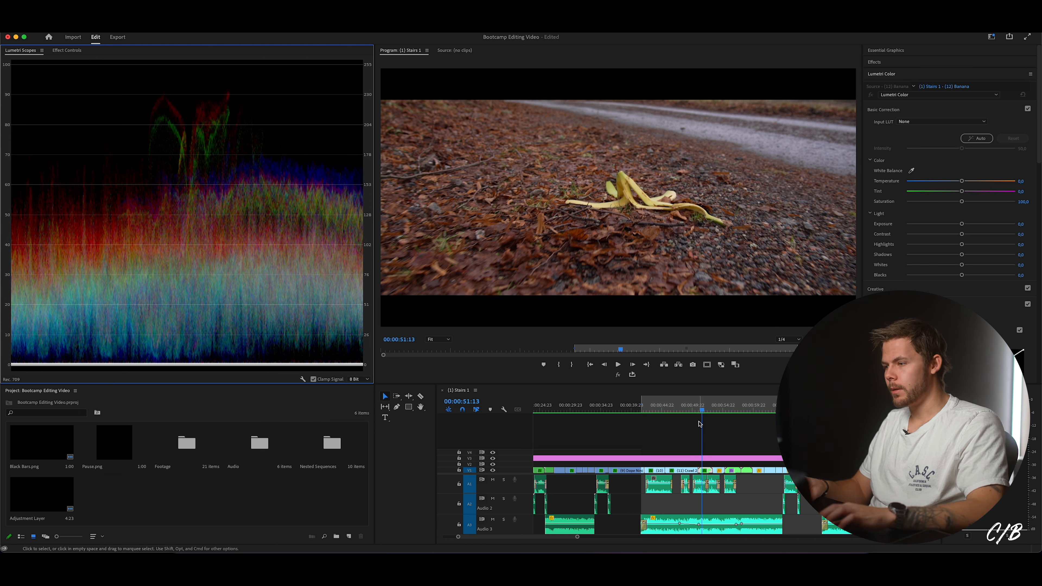
{"action": "key", "text": "super+v"}
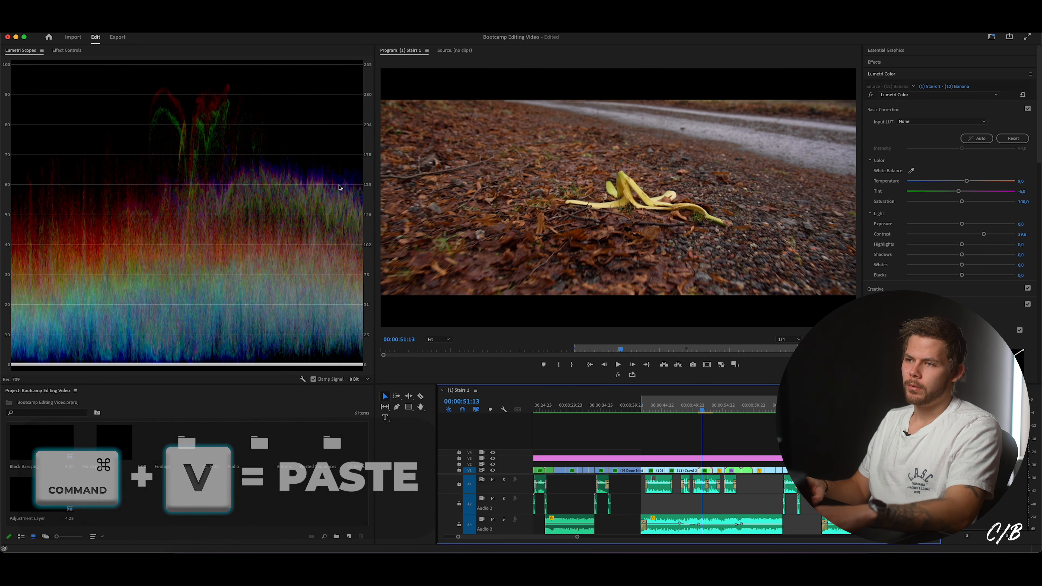
- Neutralize the road's colour in the (12) Banana clip by setting Temperature to 18 and Tint to -15
{"action": "left_click_drag", "start_coordinate": [1021, 183], "coordinate": [1029, 182]}
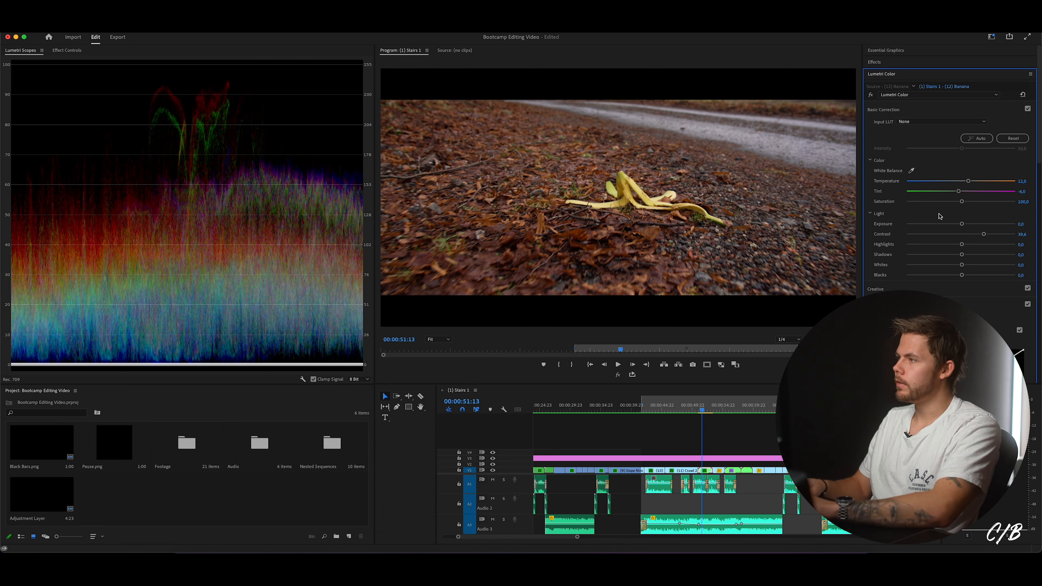
{"action": "left_click", "coordinate": [1028, 191]}
{"action": "left_click_drag", "start_coordinate": [958, 192], "coordinate": [953, 196]}
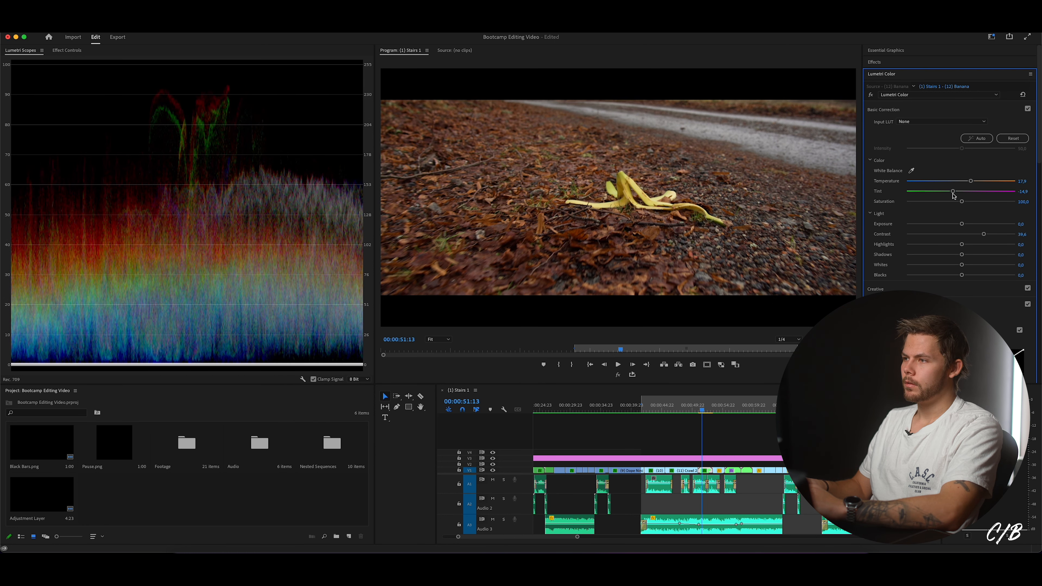
{"action": "left_click_drag", "start_coordinate": [1023, 191], "coordinate": [1021, 191]}
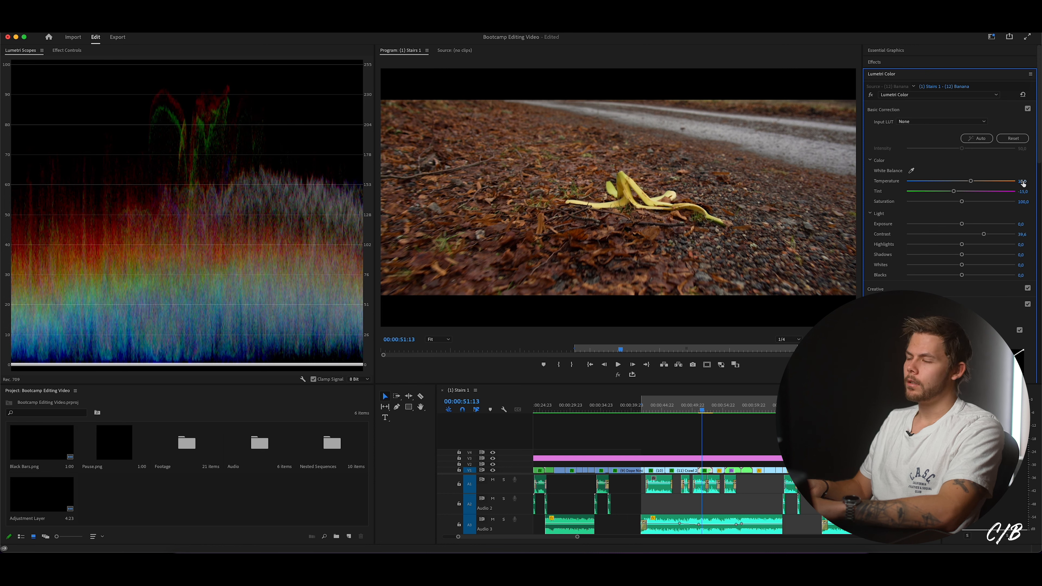
{"action": "left_click_drag", "start_coordinate": [1022, 181], "coordinate": [1024, 181]}
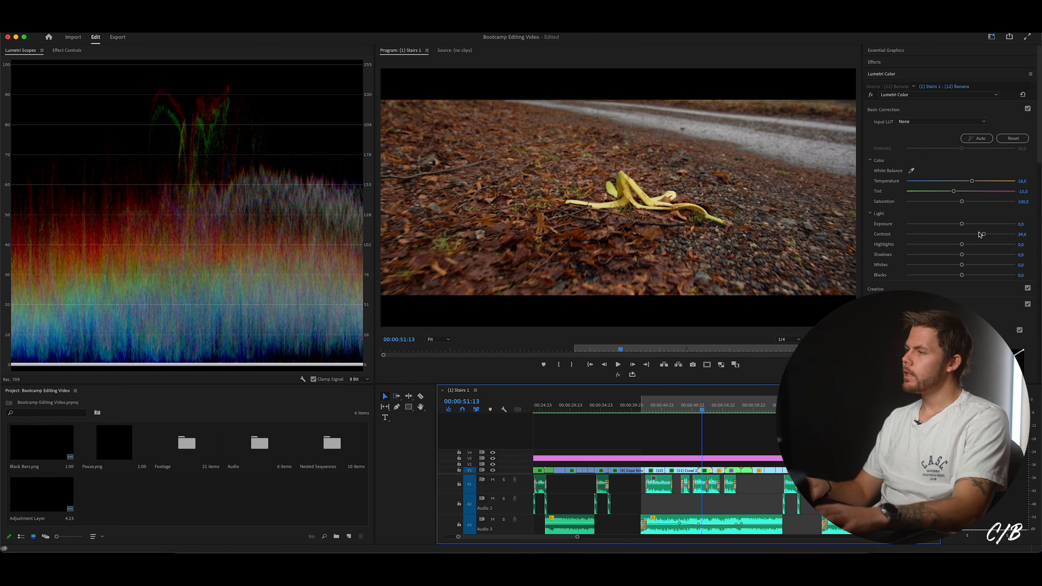
- Raise the (12) Banana clip's Exposure to about 0.6 and check the clip's opening frames against the preceding shot
{"action": "left_click_drag", "start_coordinate": [965, 224], "coordinate": [968, 226]}
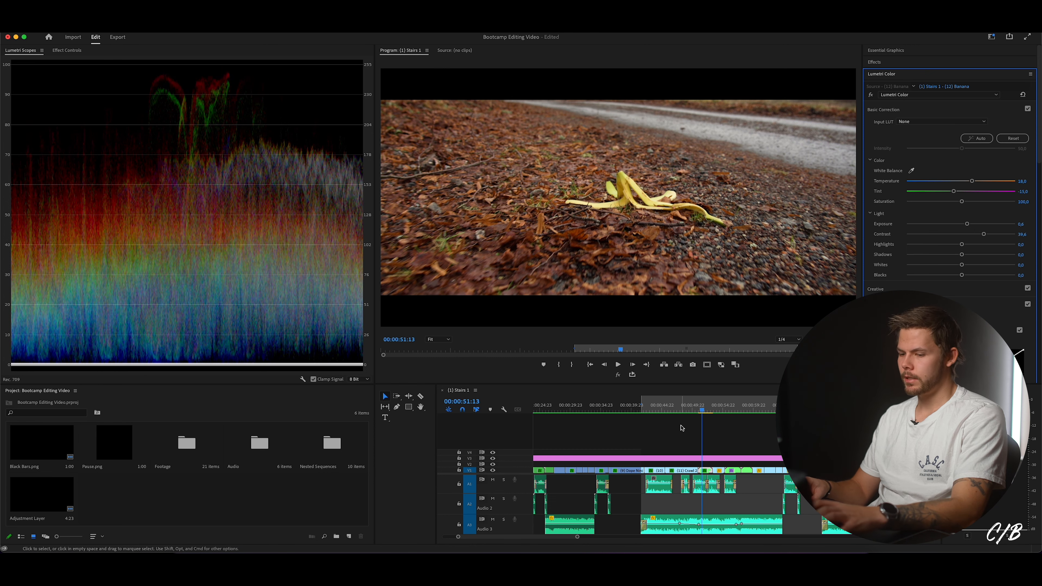
{"action": "key", "text": "Return"}
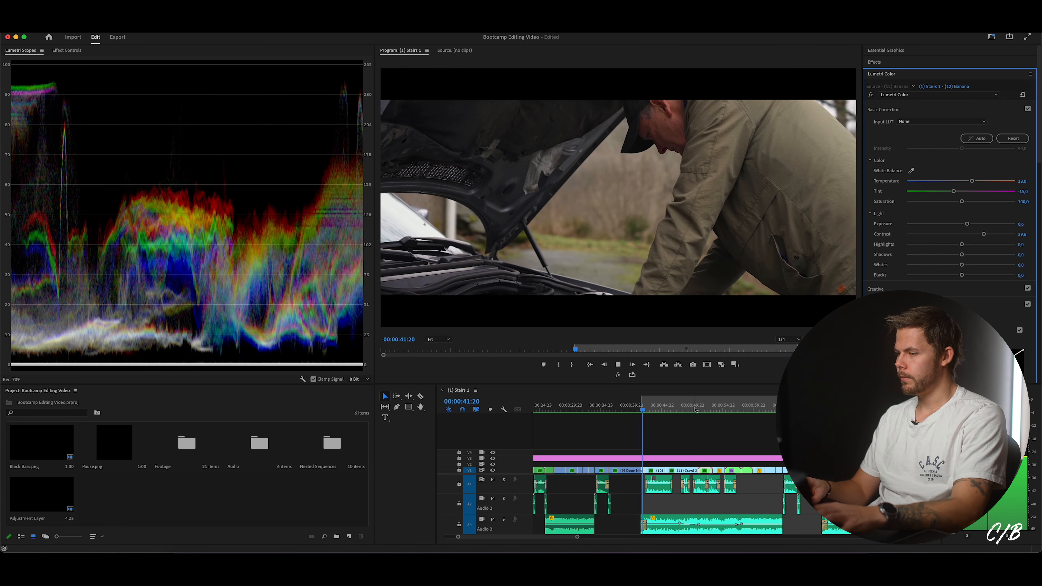
{"action": "left_click", "coordinate": [694, 410]}
{"action": "left_click_drag", "start_coordinate": [694, 410], "coordinate": [700, 415]}
{"action": "key", "text": "Right"}
{"action": "key", "text": "Right"}
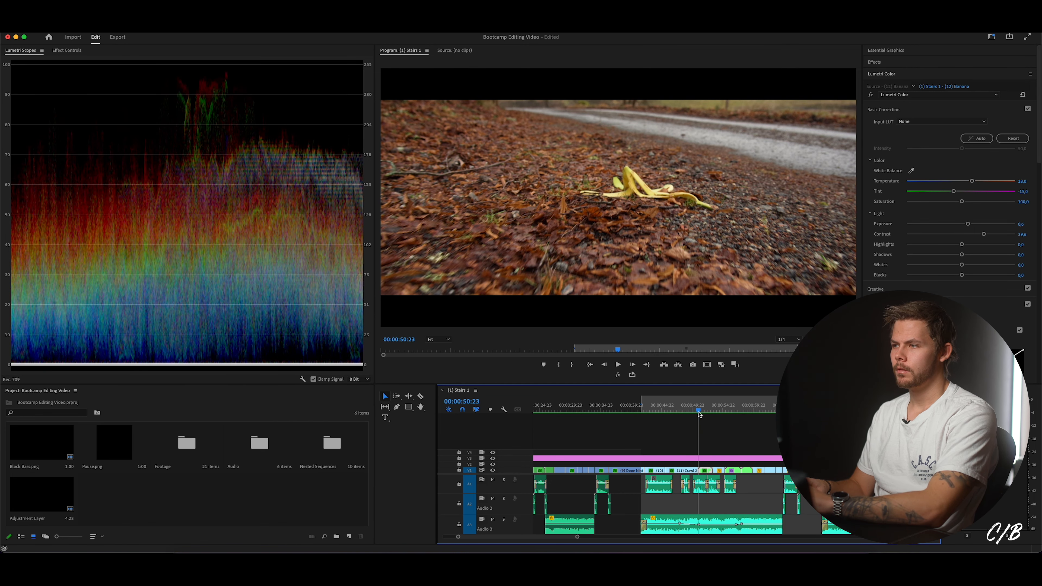
{"action": "key", "text": "Left"}
{"action": "key", "text": "Right"}
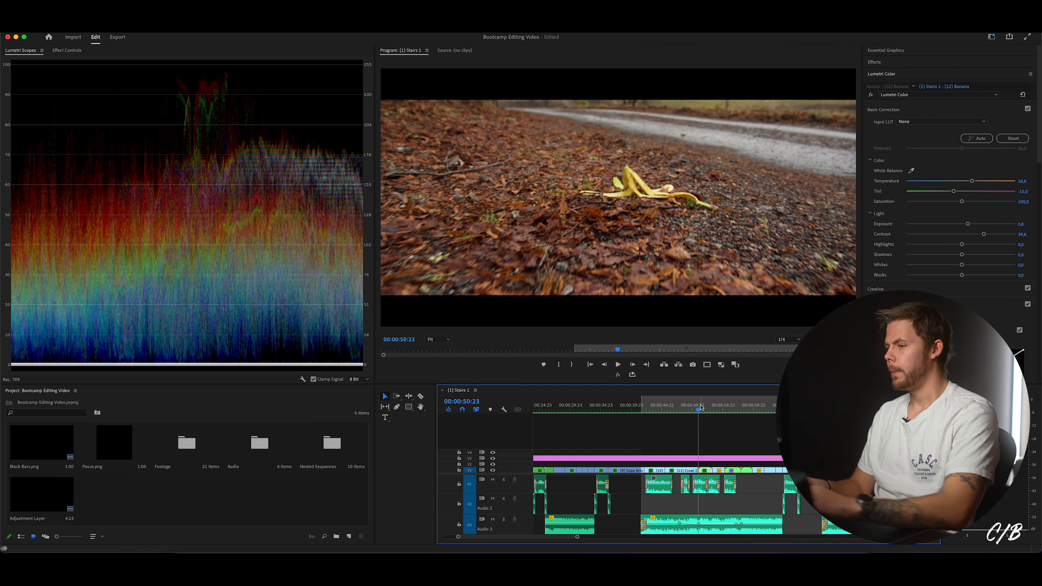
- Apply the copied Lumetri Color correction to the (13) Banana clip and play it together with the preceding banana shot
{"action": "mouse_move", "coordinate": [704, 407]}
{"action": "left_mouse_down"}
{"action": "mouse_move", "coordinate": [719, 404]}
{"action": "mouse_move", "coordinate": [689, 424]}
{"action": "mouse_move", "coordinate": [721, 415]}
{"action": "left_mouse_up"}
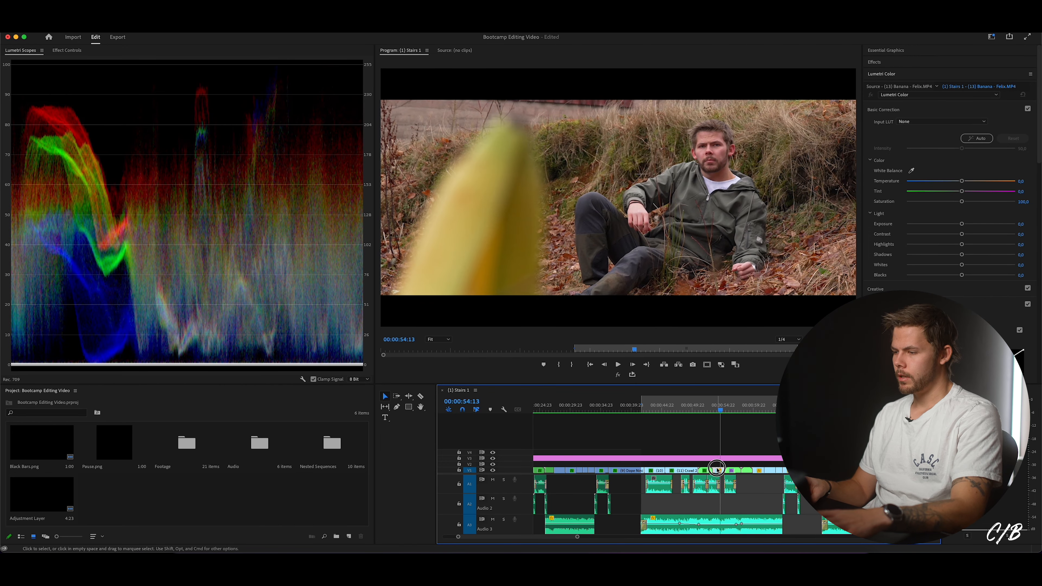
{"action": "key", "text": "super+v"}
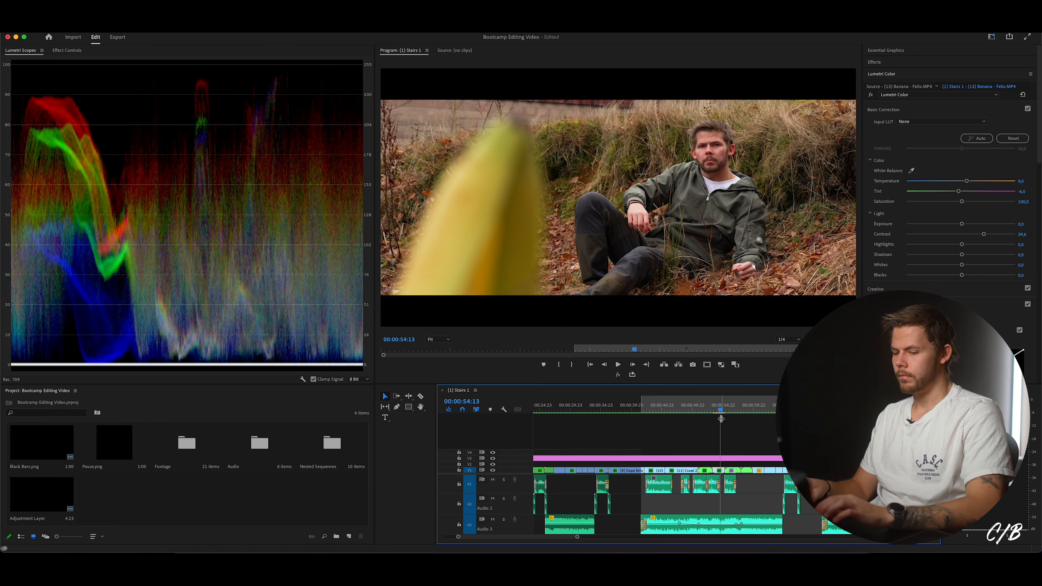
{"action": "left_click_drag", "start_coordinate": [721, 419], "coordinate": [714, 409]}
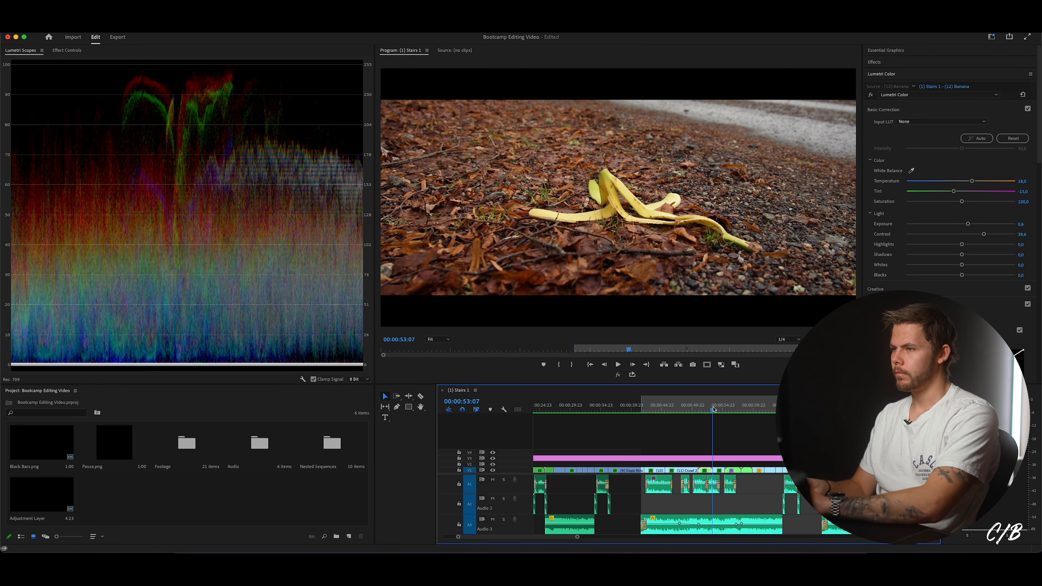
{"action": "left_click", "coordinate": [705, 405]}
{"action": "key", "text": "space"}
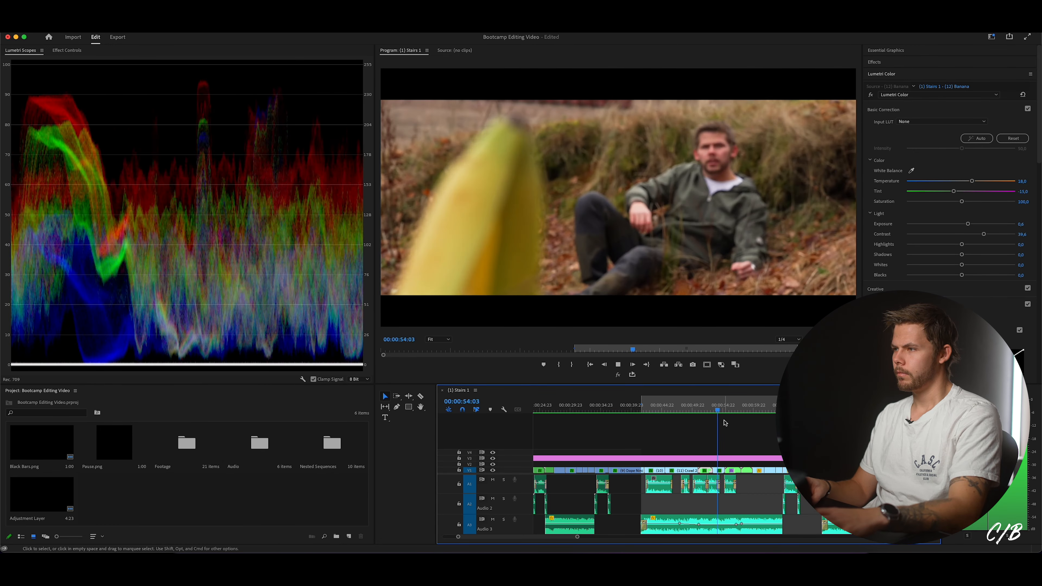
{"action": "key", "text": "space"}
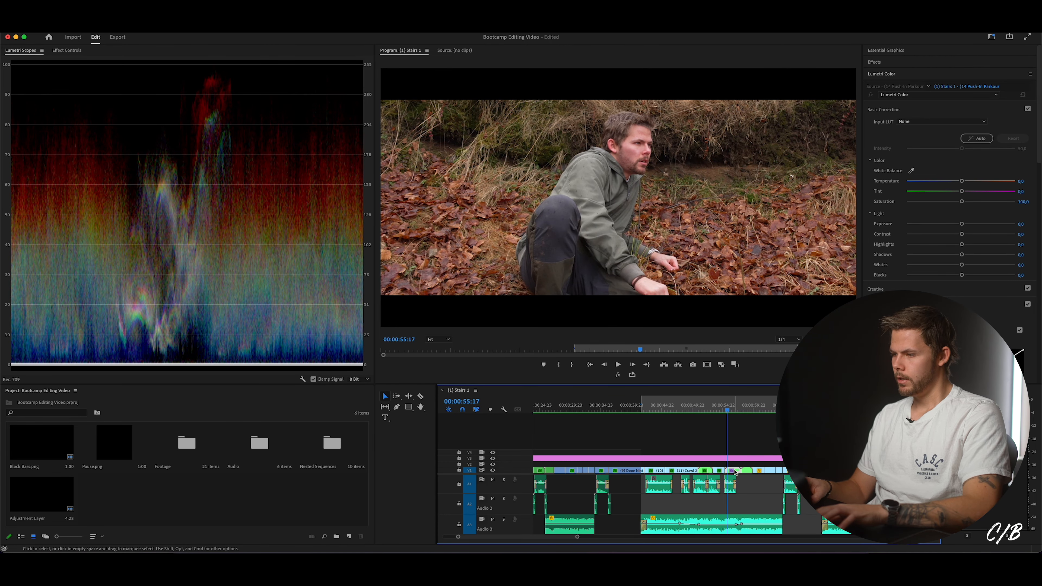
- Apply the copied correction to the (14) Push-In Parkour clip and compare it with the preceding clip in Comparison View
{"action": "key", "text": "super+v"}
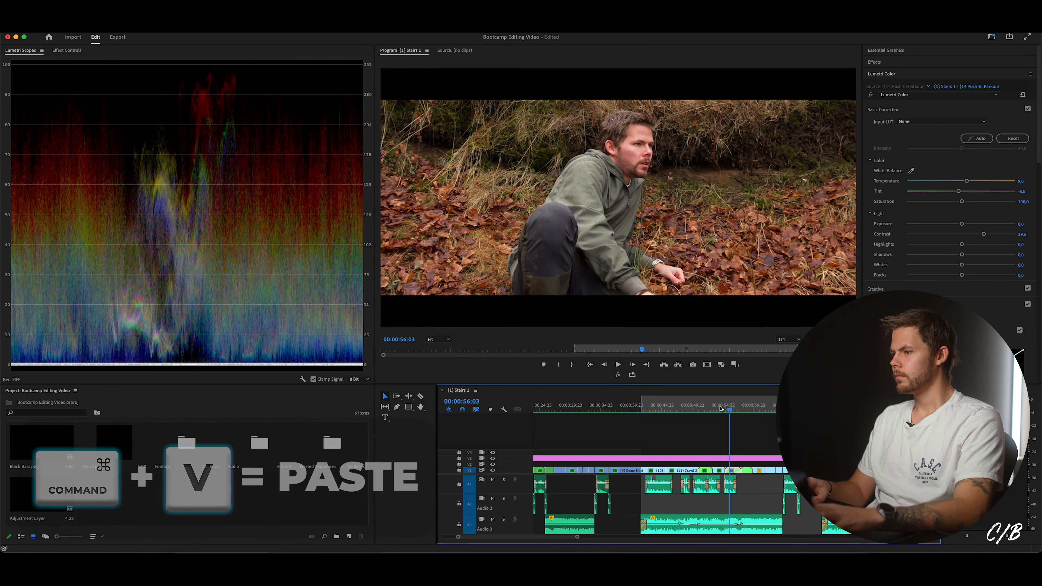
{"action": "left_click", "coordinate": [724, 409]}
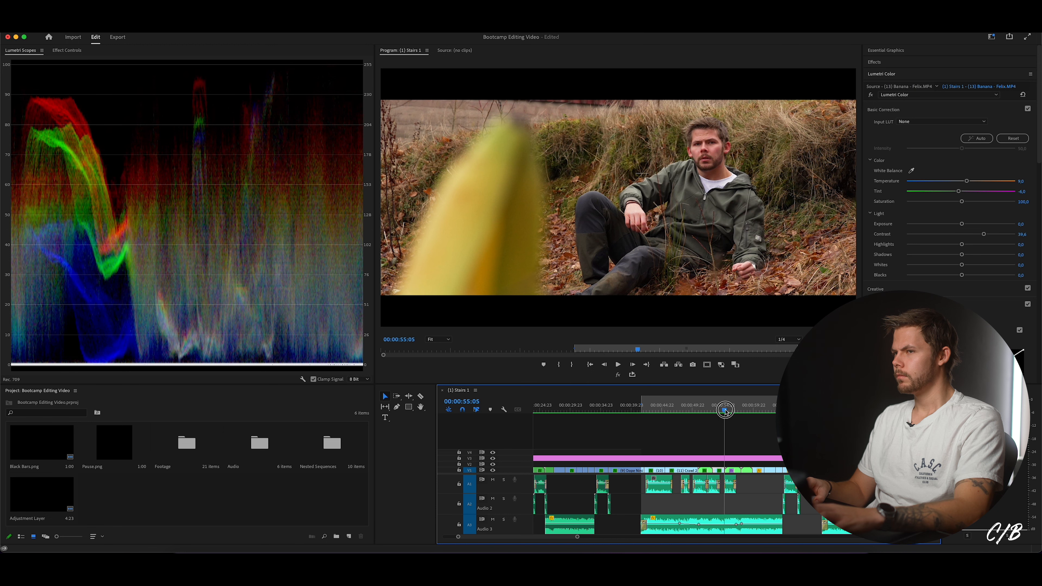
{"action": "left_click_drag", "start_coordinate": [725, 410], "coordinate": [727, 411]}
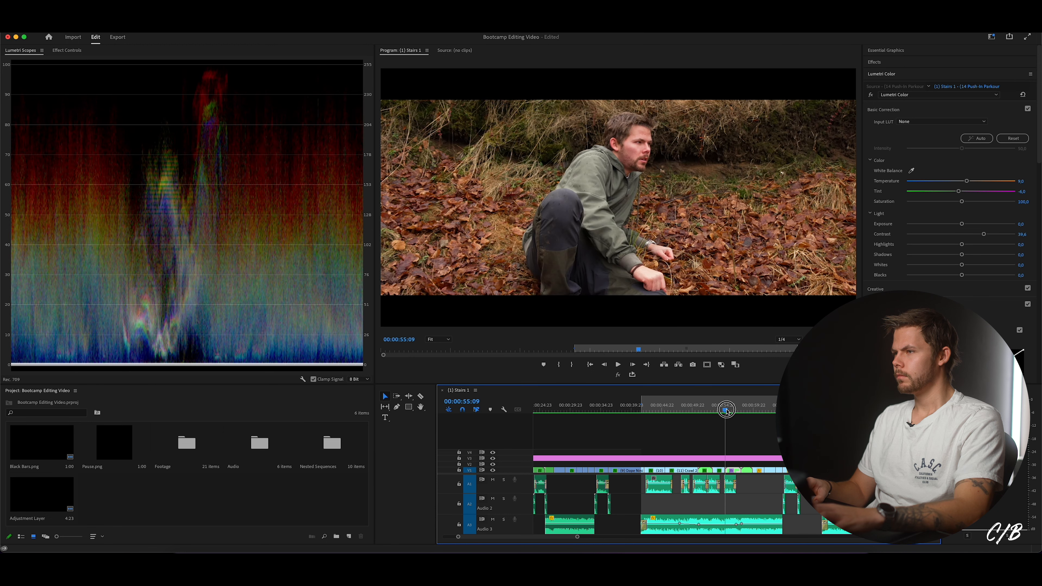
{"action": "left_click", "coordinate": [736, 365]}
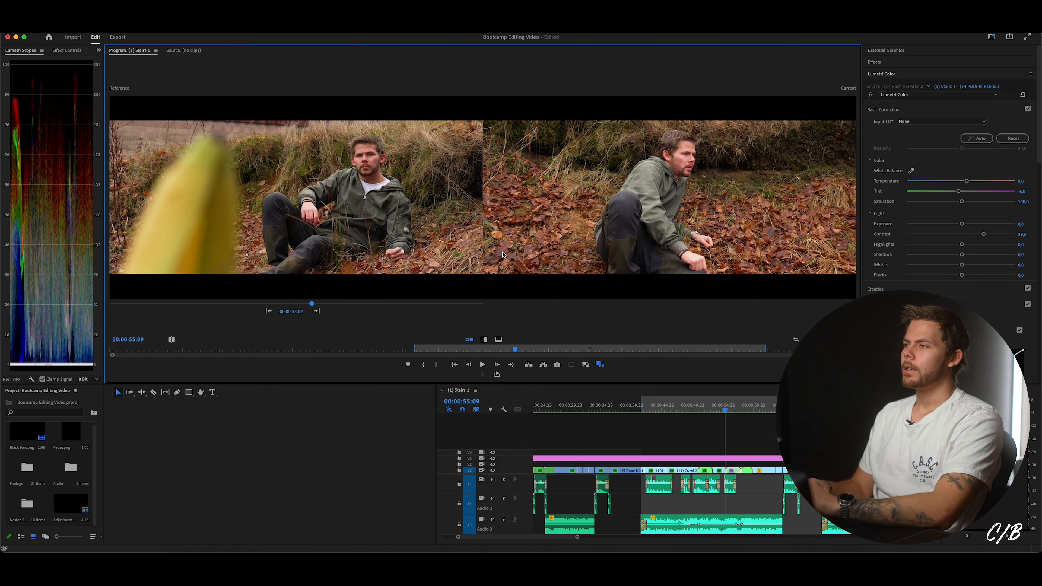
- Correct Nested Sequence 10 with Contrast at about 40, Tint at -4.5 and Temperature at 4.5
{"action": "left_click", "coordinate": [746, 409]}
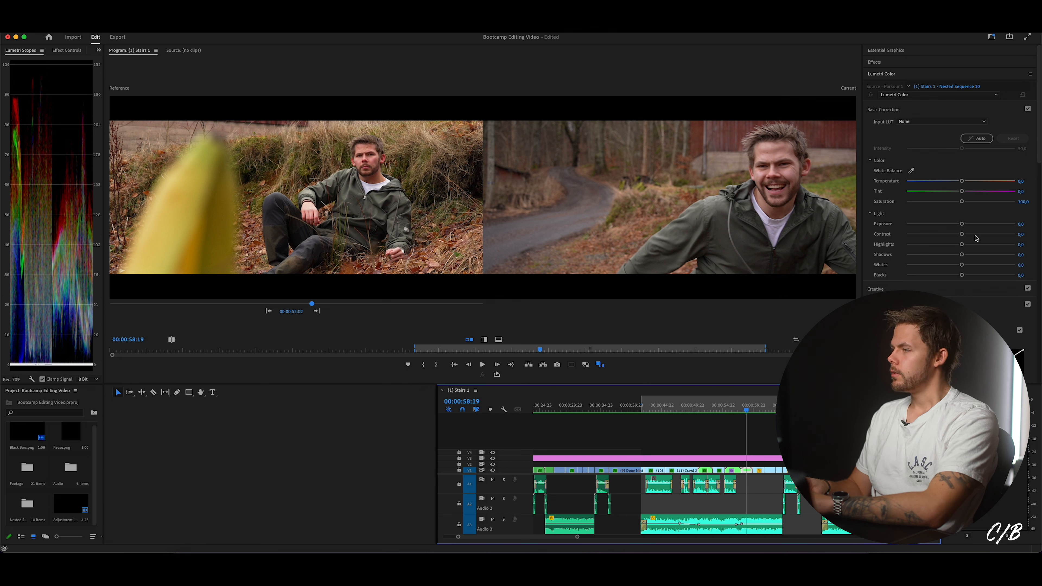
{"action": "left_click", "coordinate": [983, 235]}
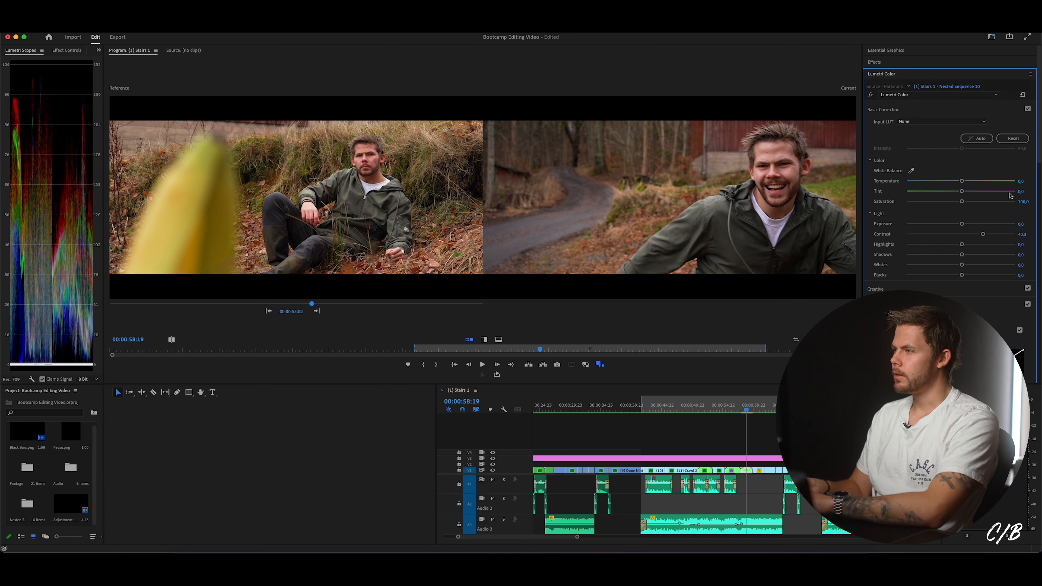
{"action": "left_click_drag", "start_coordinate": [961, 192], "coordinate": [960, 192]}
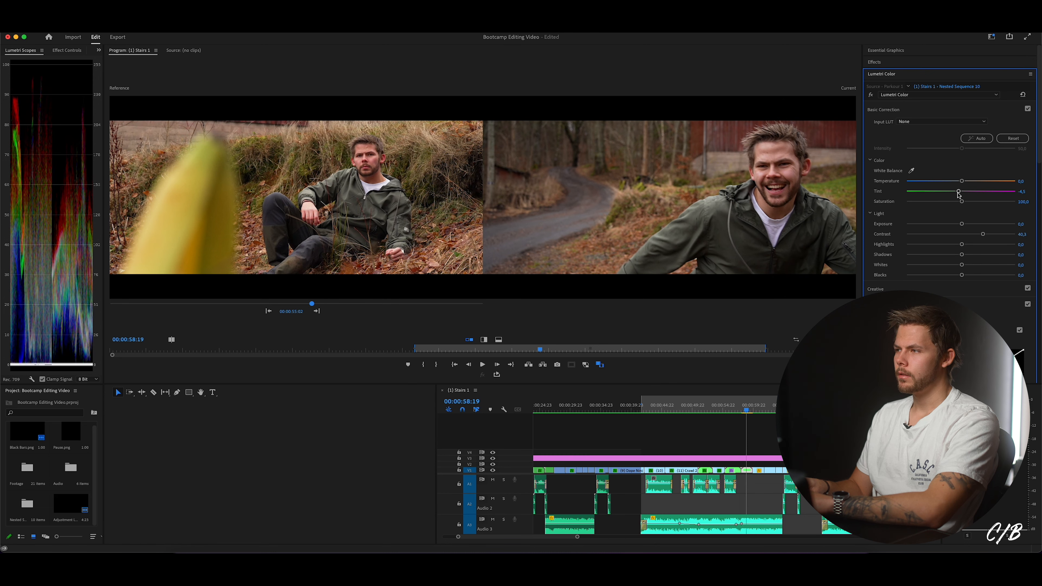
{"action": "left_click_drag", "start_coordinate": [960, 183], "coordinate": [964, 182]}
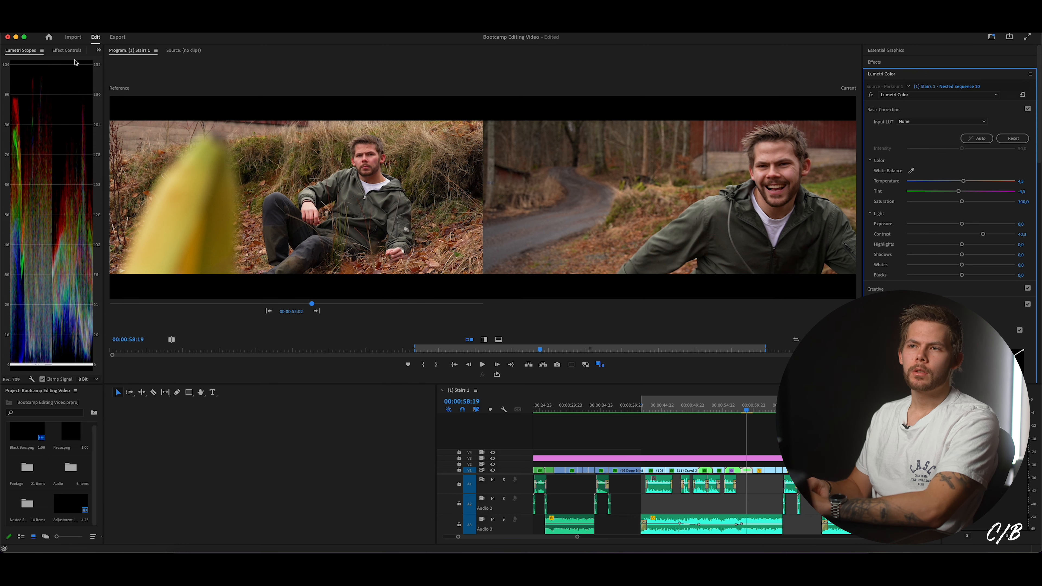
- Leave Comparison View, enlarge the waveform scope and raise Nested Sequence 10's Exposure to about 0.2
{"action": "left_click", "coordinate": [600, 365]}
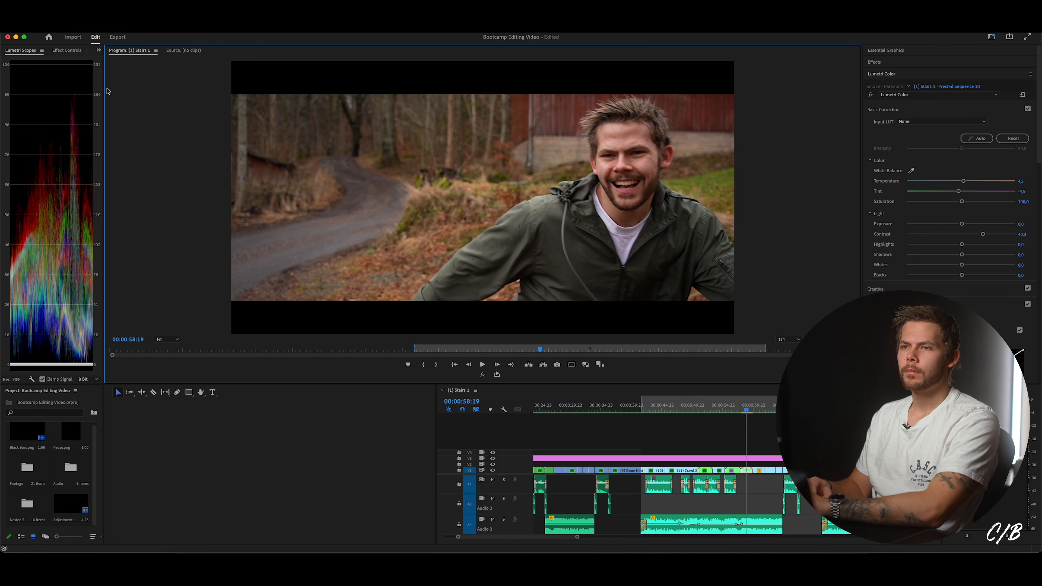
{"action": "left_click_drag", "start_coordinate": [103, 92], "coordinate": [409, 99]}
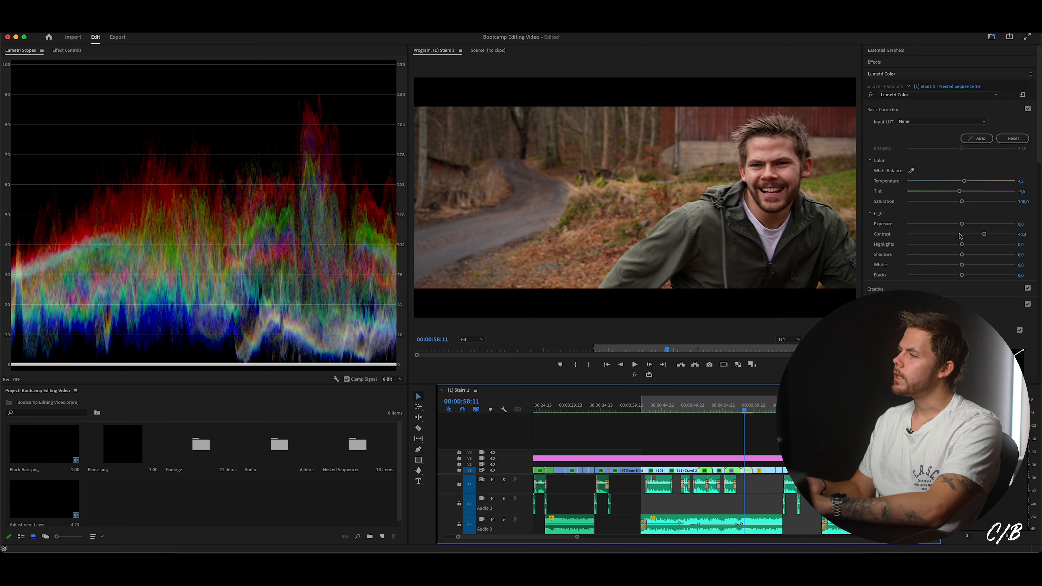
{"action": "left_click_drag", "start_coordinate": [963, 224], "coordinate": [963, 225]}
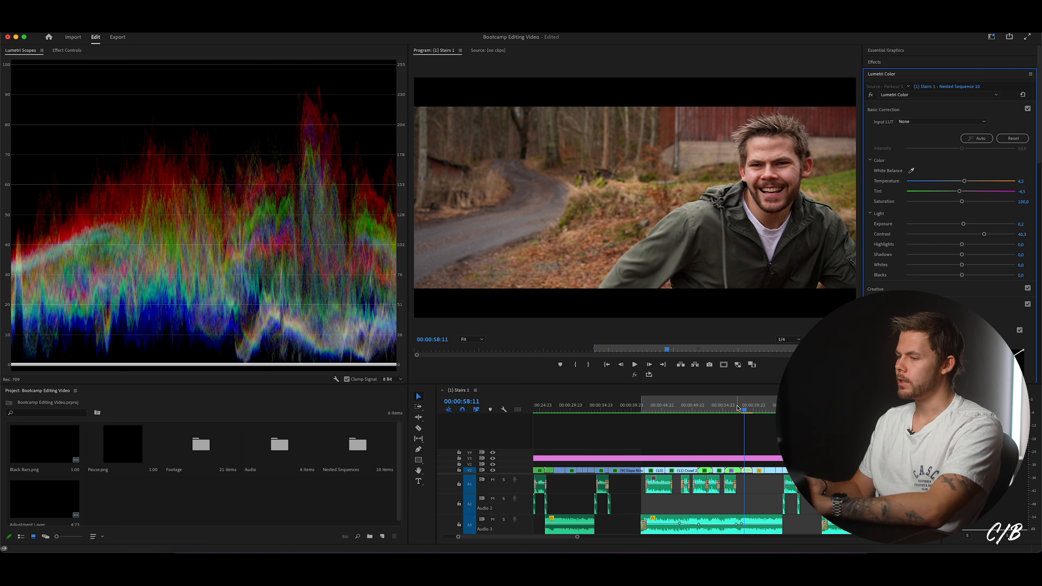
{"action": "mouse_move", "coordinate": [742, 405]}
{"action": "left_mouse_down"}
{"action": "mouse_move", "coordinate": [730, 404]}
{"action": "mouse_move", "coordinate": [745, 405]}
{"action": "left_mouse_up"}
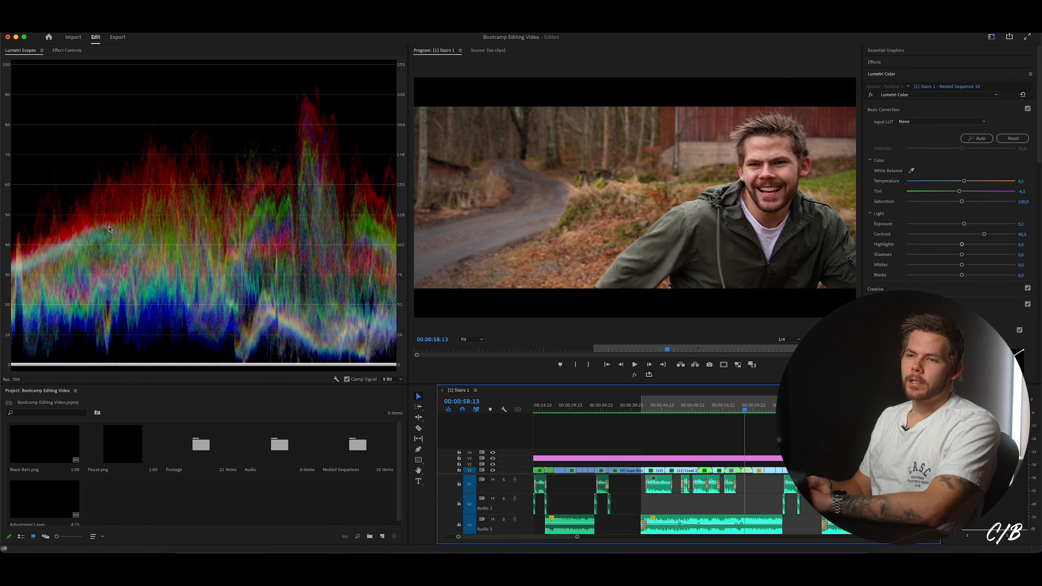
{"action": "mouse_move", "coordinate": [745, 411]}
{"action": "left_mouse_down"}
{"action": "mouse_move", "coordinate": [735, 406]}
{"action": "mouse_move", "coordinate": [745, 411]}
{"action": "left_mouse_up"}
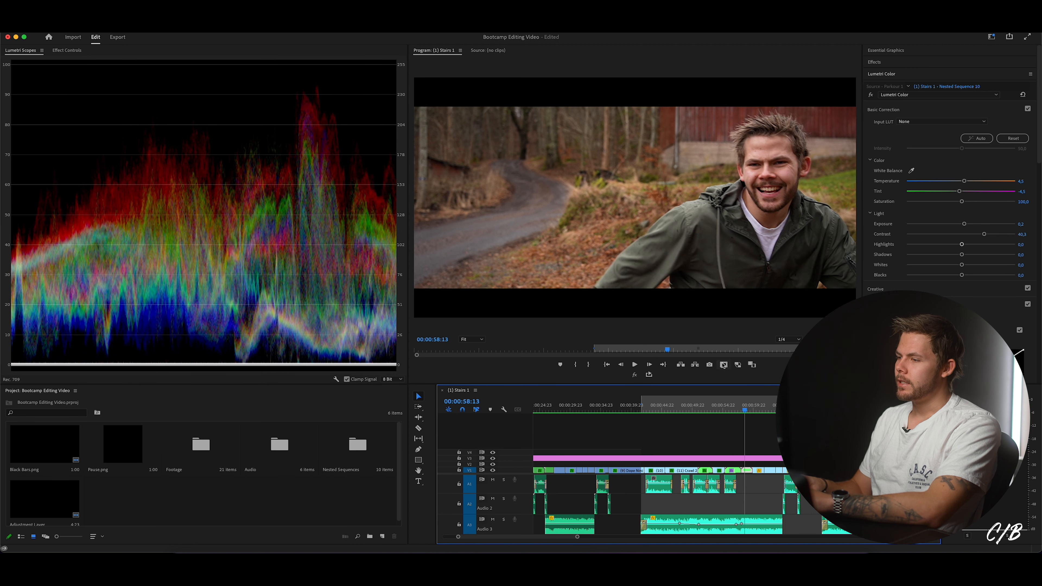
- Compare several frames of Nested Sequence 10 with a 00:00:56:16 reference frame, viewing both images larger
{"action": "left_click", "coordinate": [752, 365]}
{"action": "left_click_drag", "start_coordinate": [534, 262], "coordinate": [537, 262]}
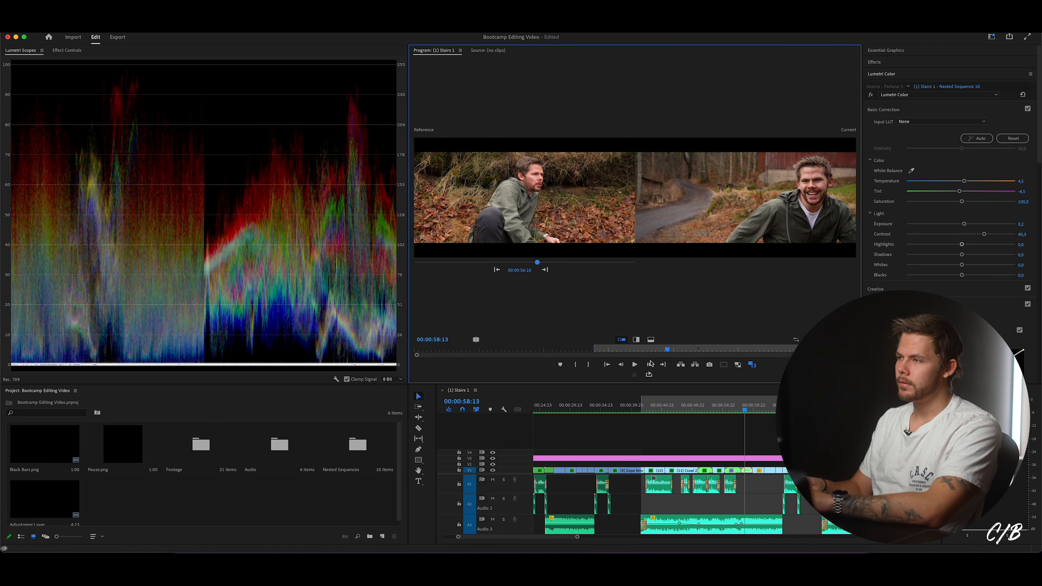
{"action": "left_click", "coordinate": [746, 411]}
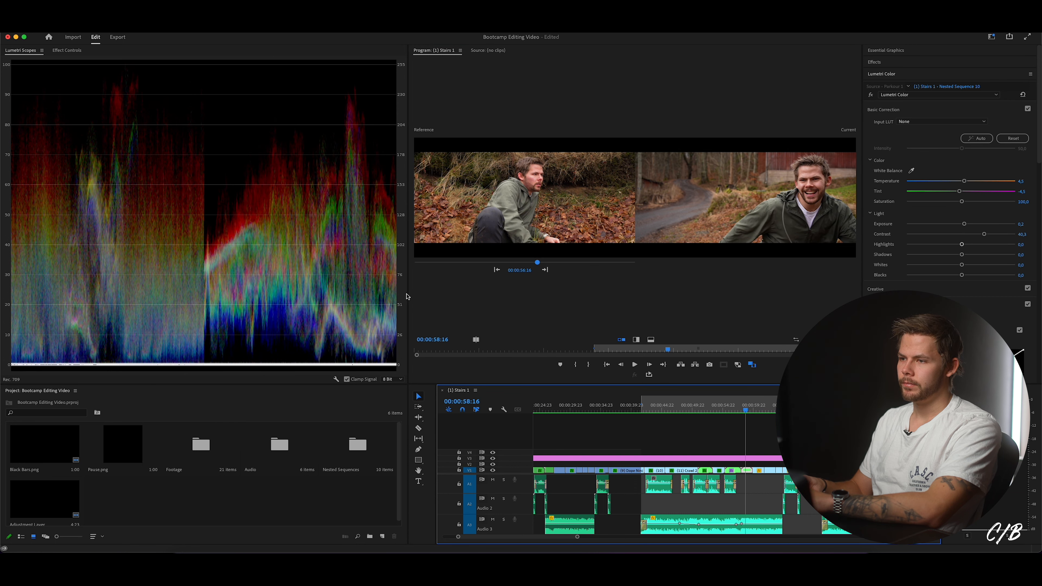
{"action": "left_click_drag", "start_coordinate": [408, 293], "coordinate": [291, 293]}
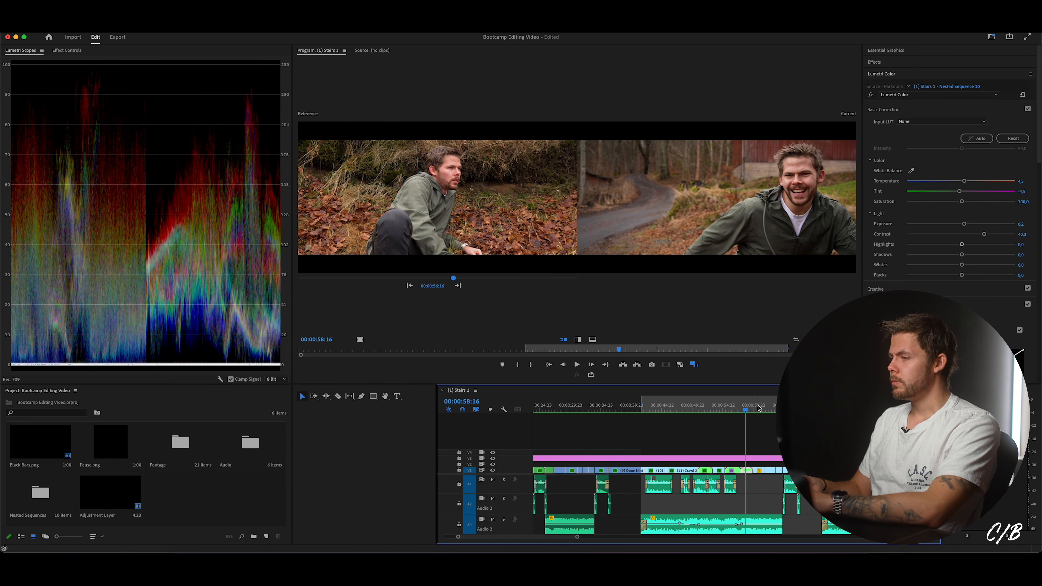
{"action": "left_click", "coordinate": [751, 410]}
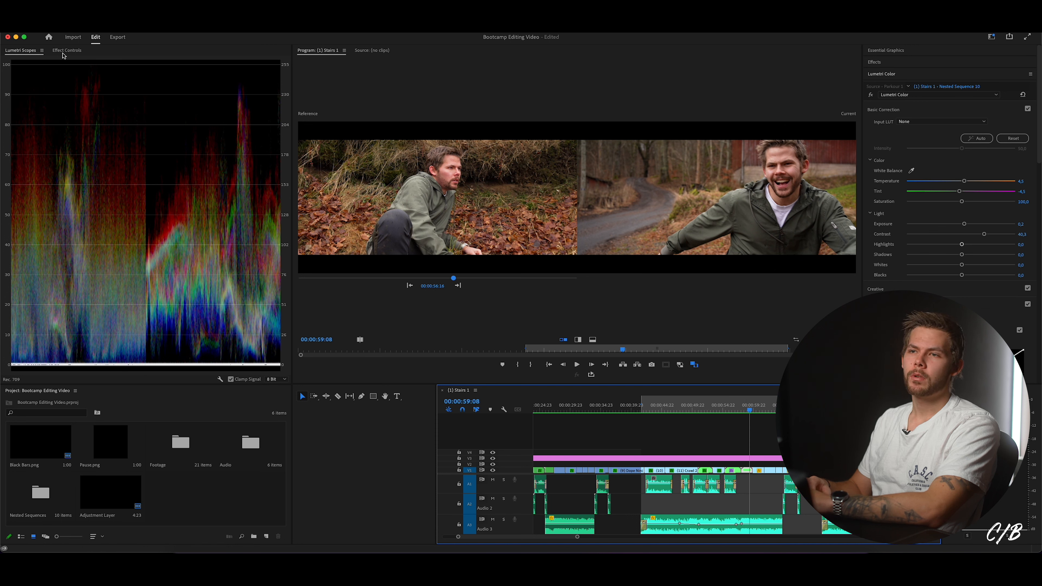
- Copy Nested Sequence 10's Lumetri Color correction onto the (16) Parkour 2 clip and bring up its waveform
{"action": "left_click", "coordinate": [65, 52]}
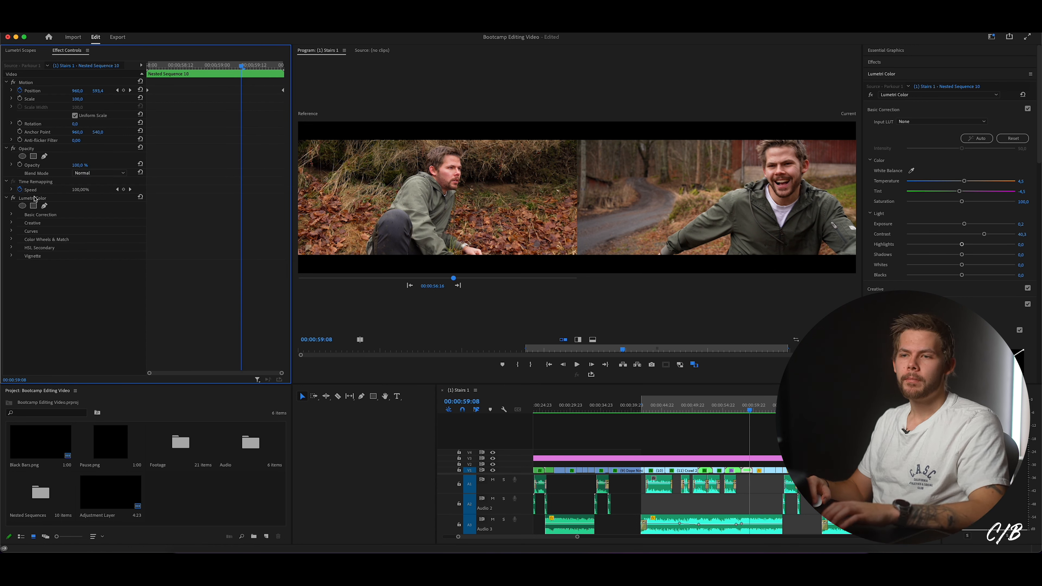
{"action": "left_click", "coordinate": [35, 198]}
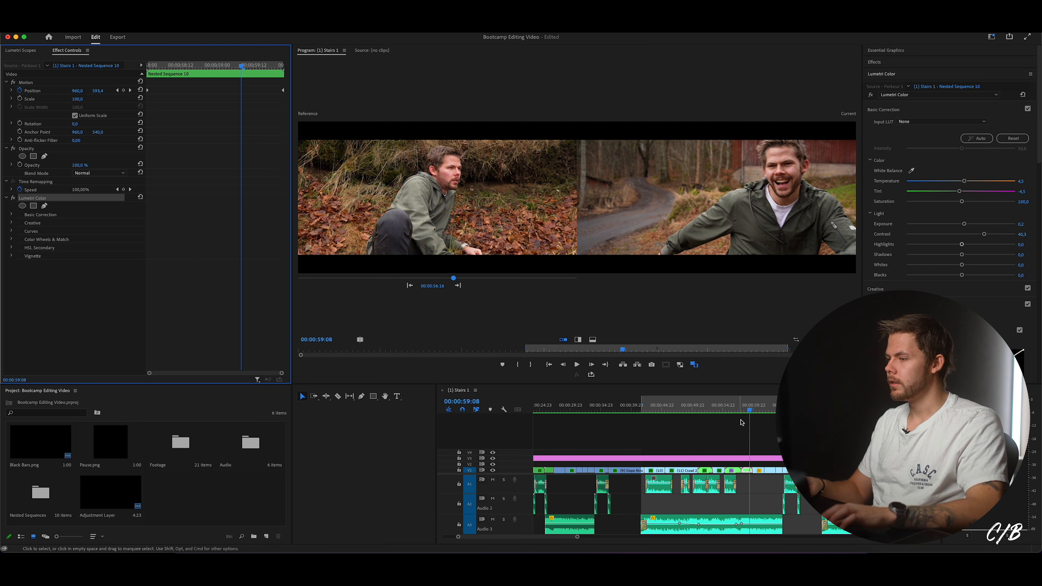
{"action": "left_click", "coordinate": [760, 409]}
{"action": "key", "text": "super+v"}
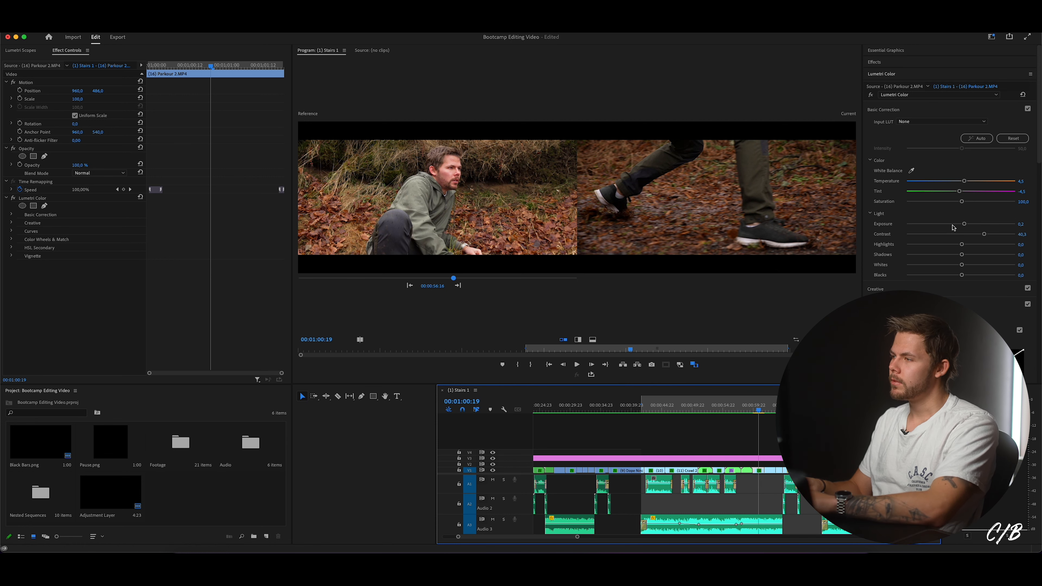
{"action": "left_click", "coordinate": [12, 51]}
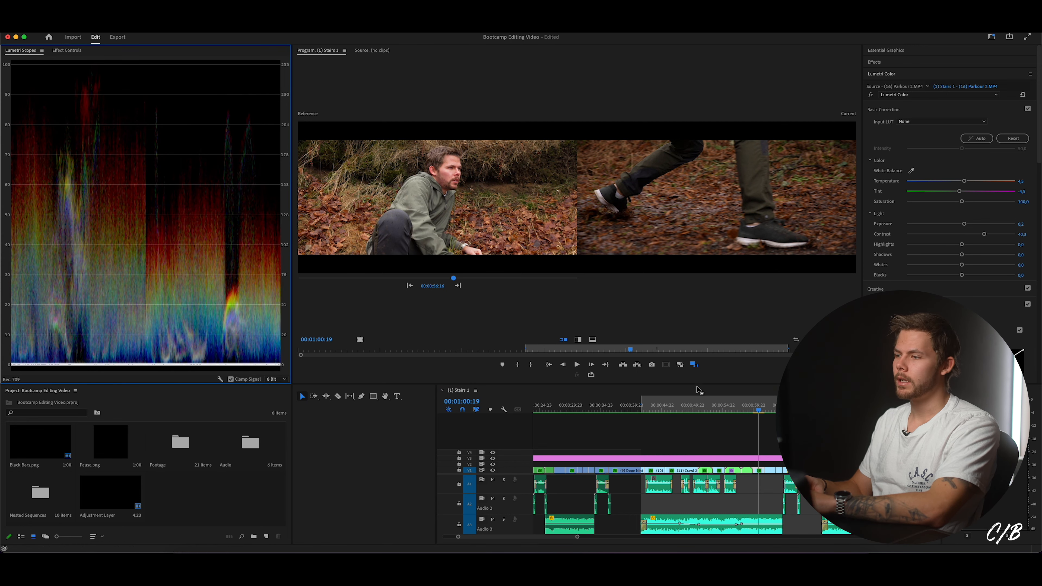
- Leave Comparison View and raise the Exposure of the (16) Parkour 2 clip to about 0.7
{"action": "left_click", "coordinate": [694, 365]}
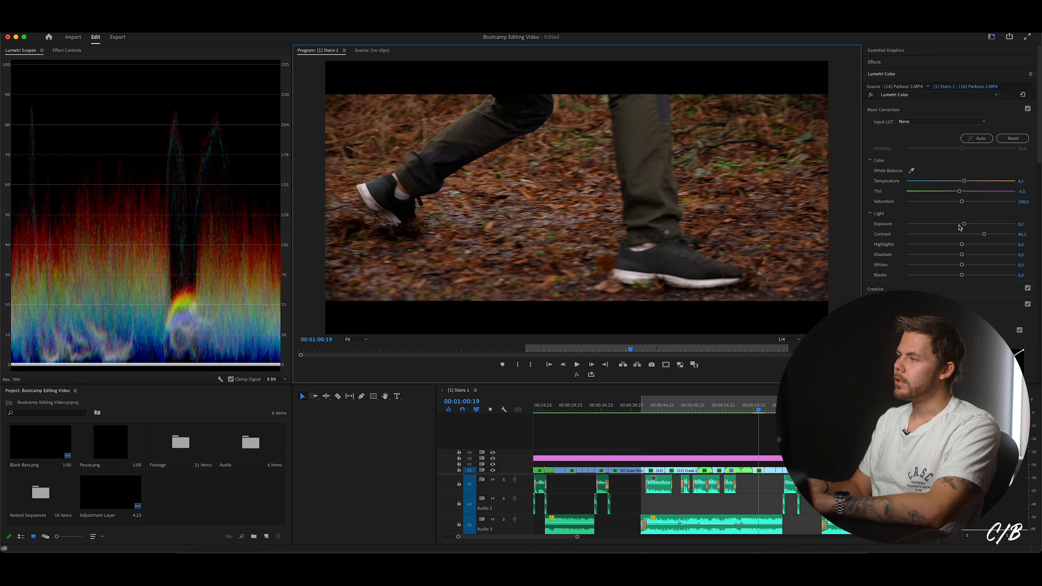
{"action": "left_click_drag", "start_coordinate": [965, 224], "coordinate": [970, 225]}
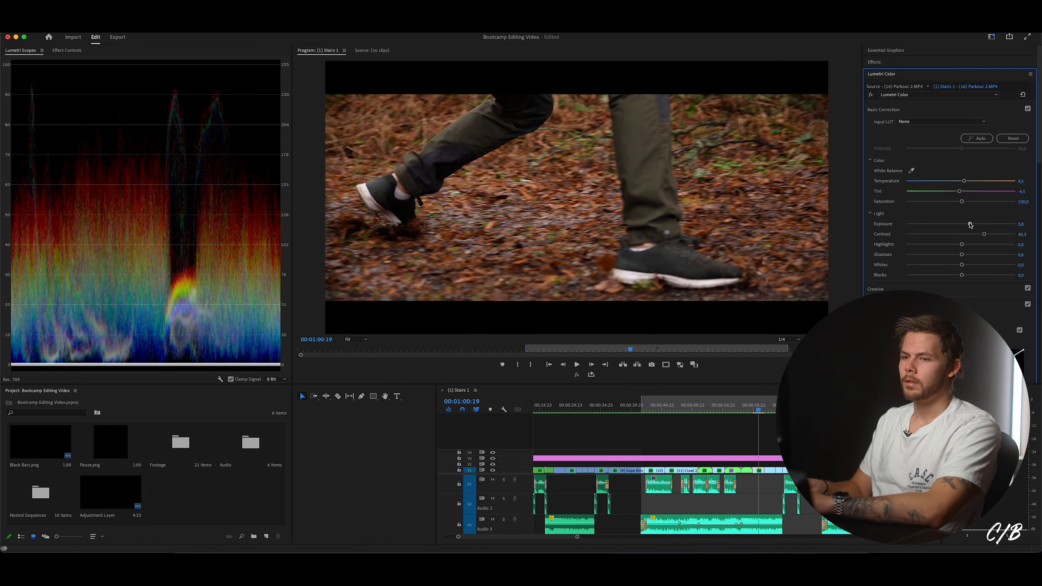
{"action": "left_click_drag", "start_coordinate": [746, 407], "coordinate": [761, 406]}
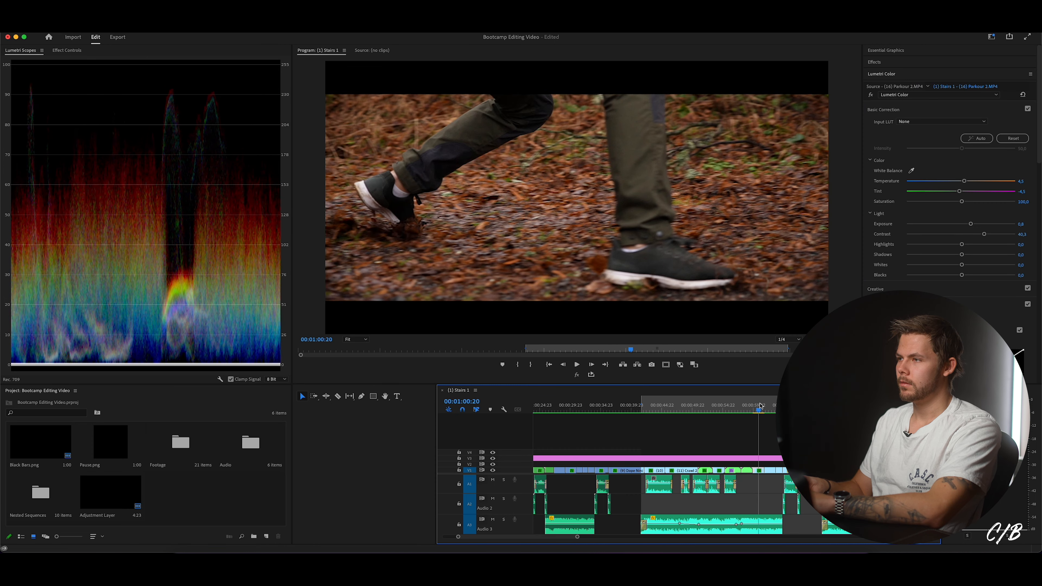
{"action": "left_click_drag", "start_coordinate": [970, 225], "coordinate": [969, 227]}
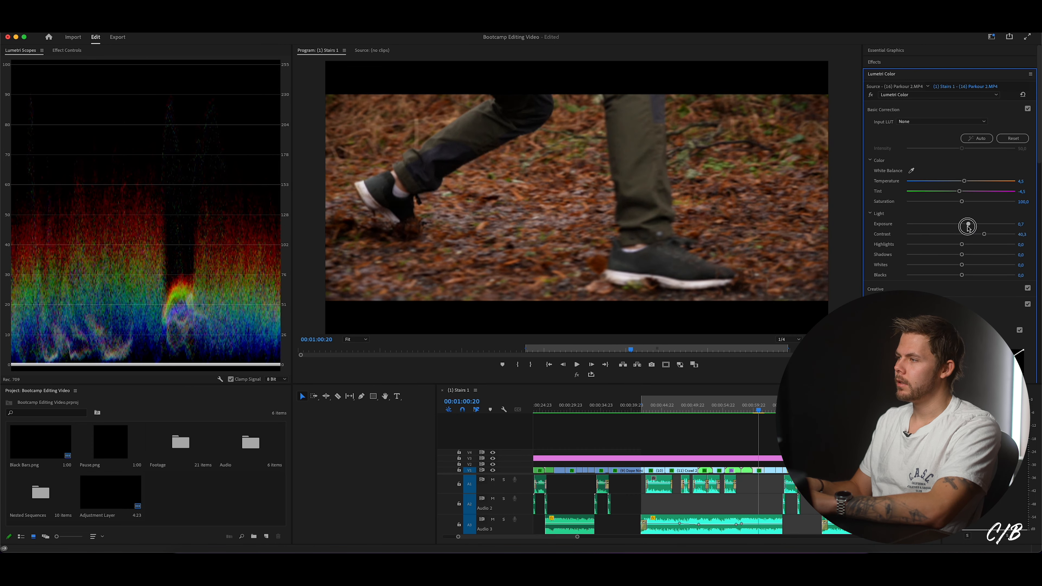
- Apply the copied correction to the (15) Parkour 1 clip and compare it with the laughing close-up in Comparison View
{"action": "left_click_drag", "start_coordinate": [759, 403], "coordinate": [768, 402]}
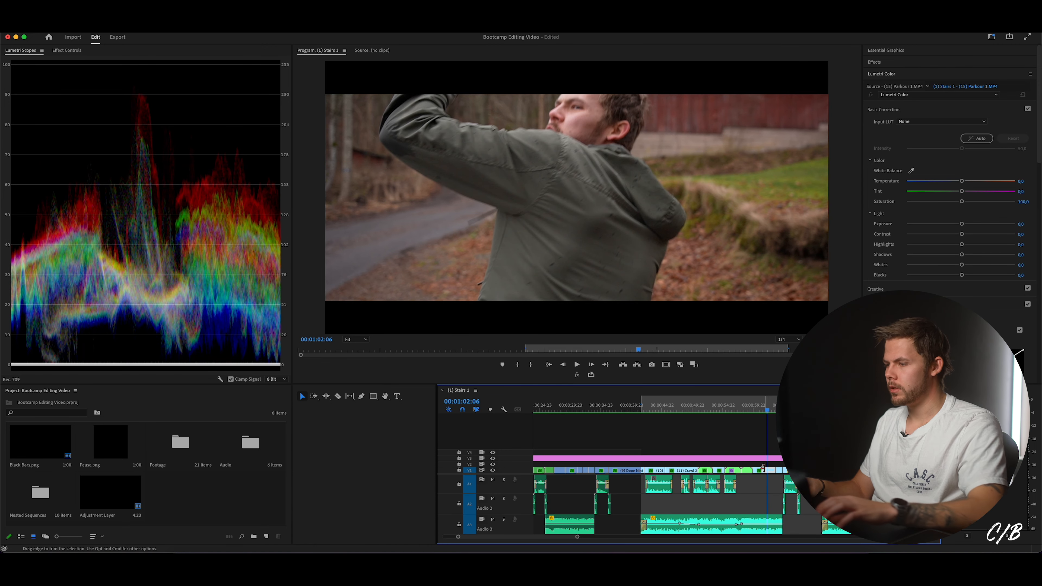
{"action": "key", "text": "super+v"}
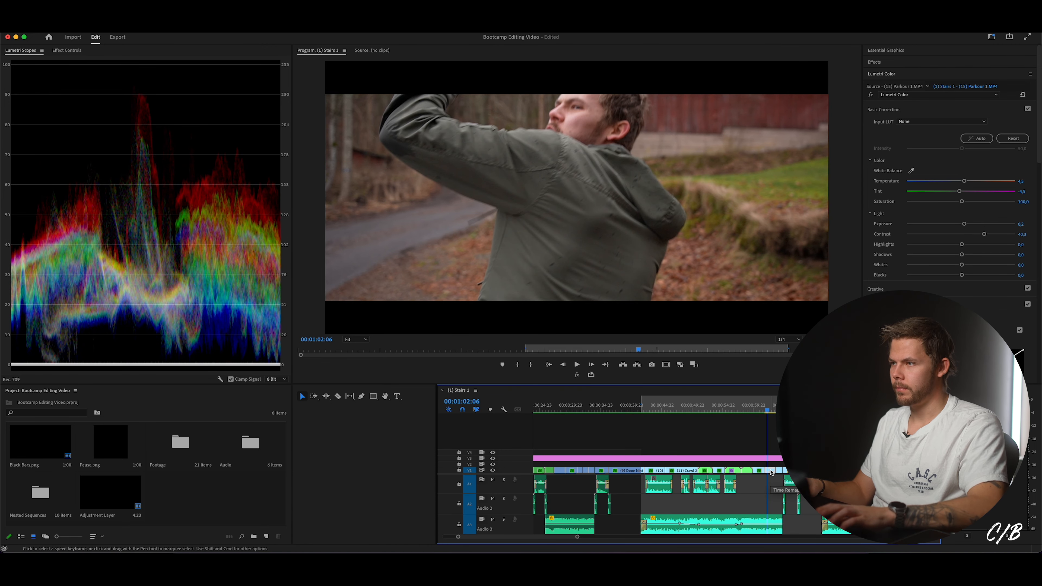
{"action": "left_click", "coordinate": [743, 410]}
{"action": "left_click", "coordinate": [769, 408]}
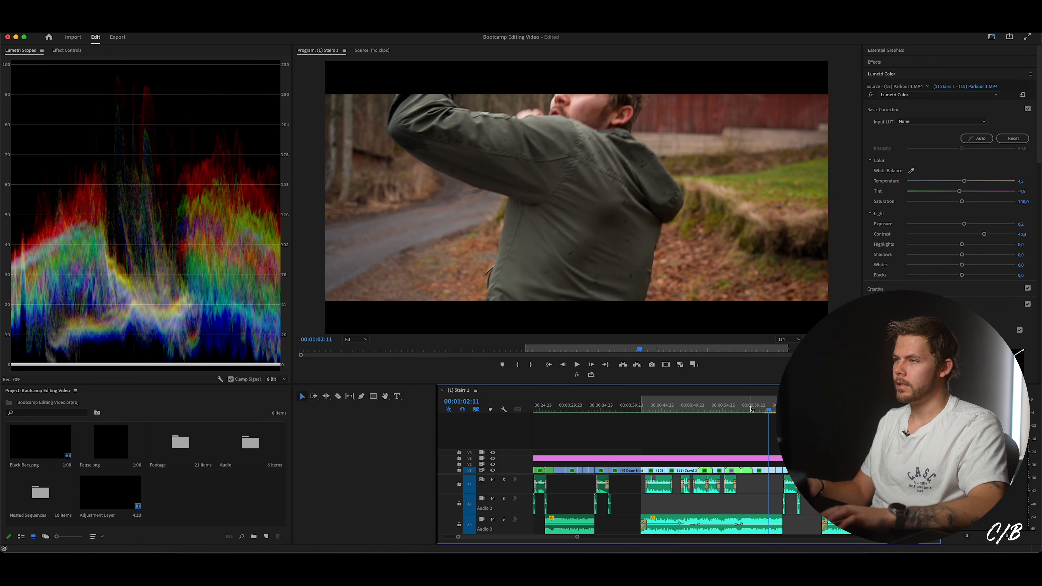
{"action": "left_click", "coordinate": [694, 364]}
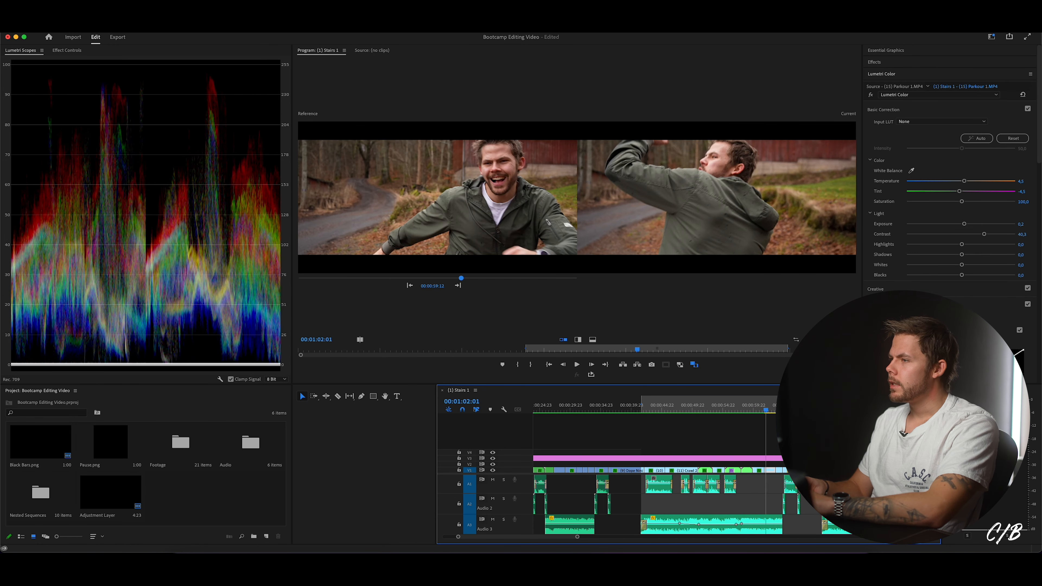
- Apply the copied correction to the first (17) Parkour 3 clip and raise its Exposure to about 0.5
{"action": "key", "text": "Down"}
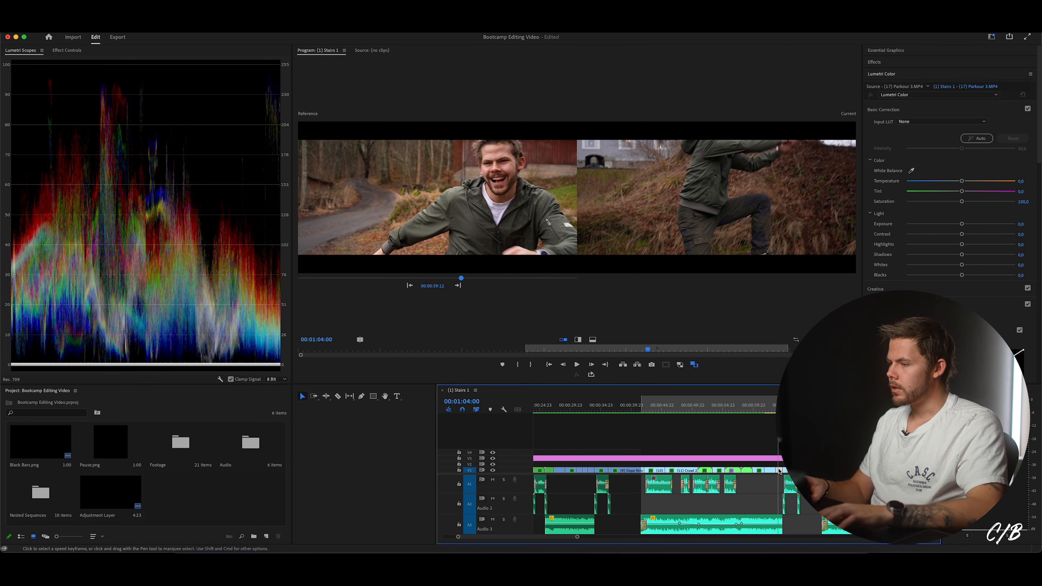
{"action": "key", "text": "super+v"}
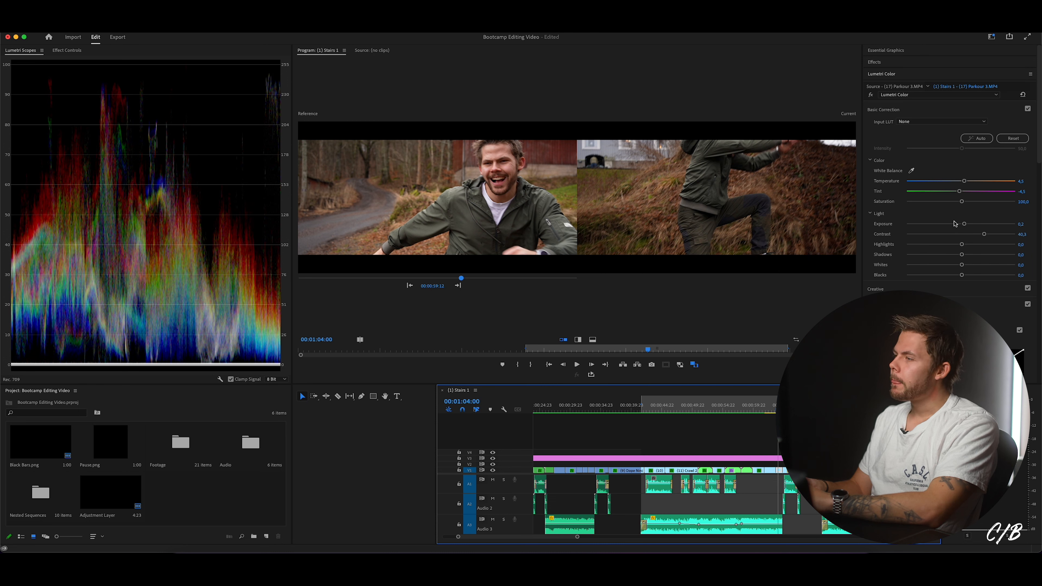
{"action": "left_click_drag", "start_coordinate": [965, 226], "coordinate": [967, 225]}
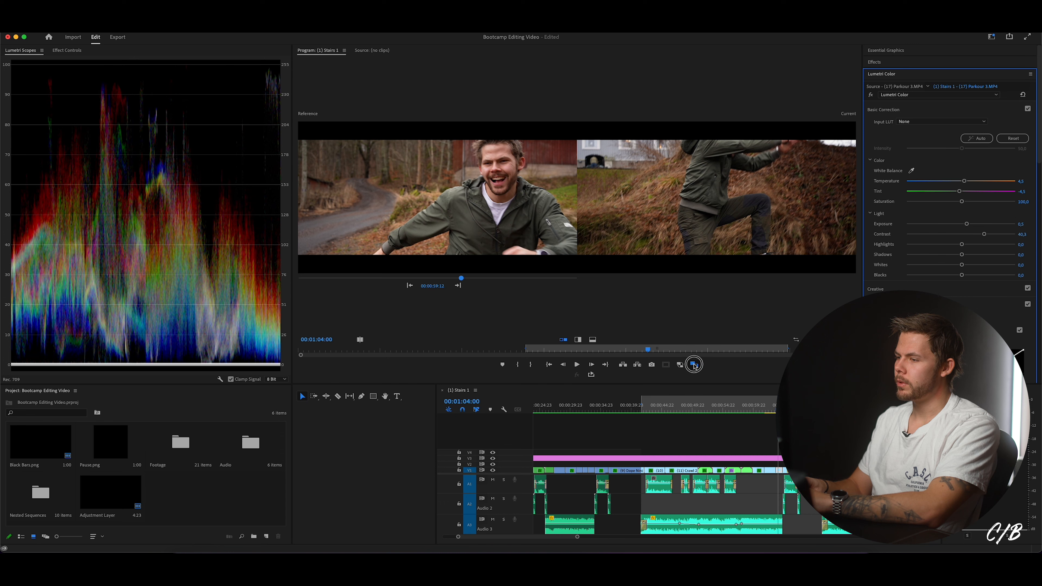
- Leave Comparison View, set the (17) Parkour 3 clip's Tint to -3 and check another of its frames
{"action": "left_click", "coordinate": [694, 365]}
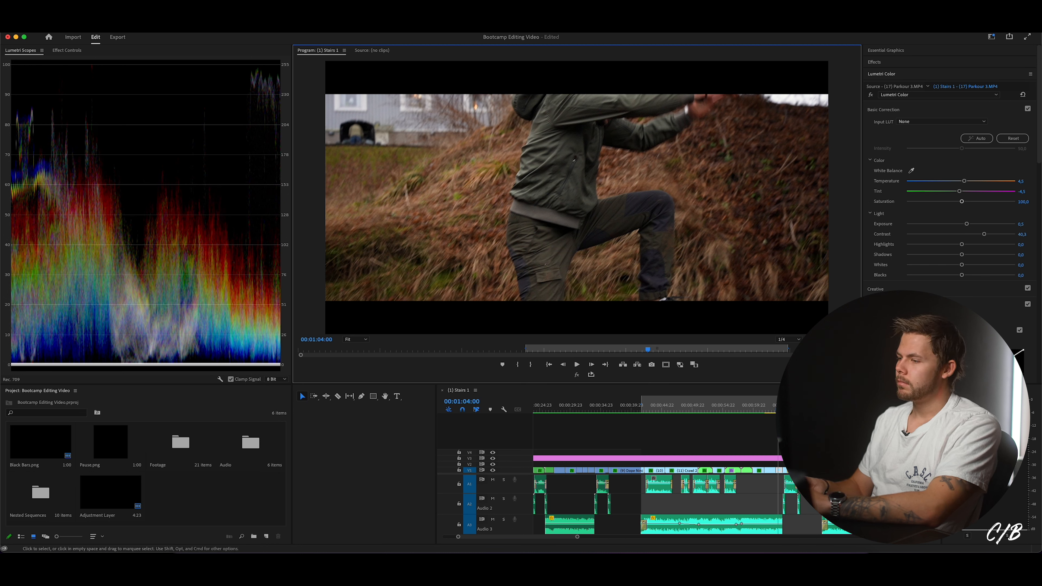
{"action": "left_click", "coordinate": [1022, 193]}
{"action": "type", "text": "-3"}
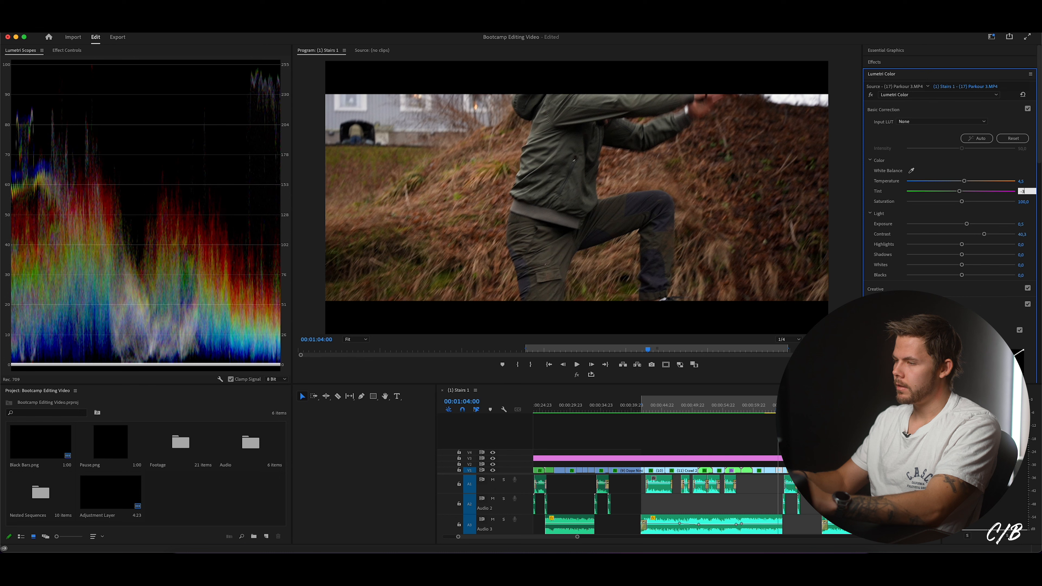
{"action": "key", "text": "Return"}
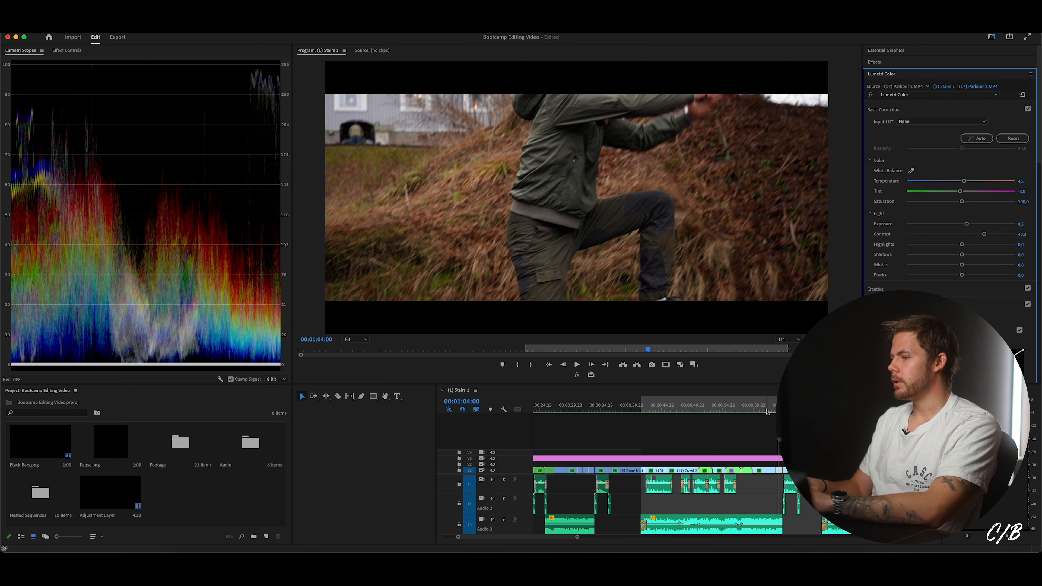
{"action": "mouse_move", "coordinate": [772, 408]}
{"action": "left_mouse_down"}
{"action": "mouse_move", "coordinate": [789, 407]}
{"action": "mouse_move", "coordinate": [780, 407]}
{"action": "left_mouse_up"}
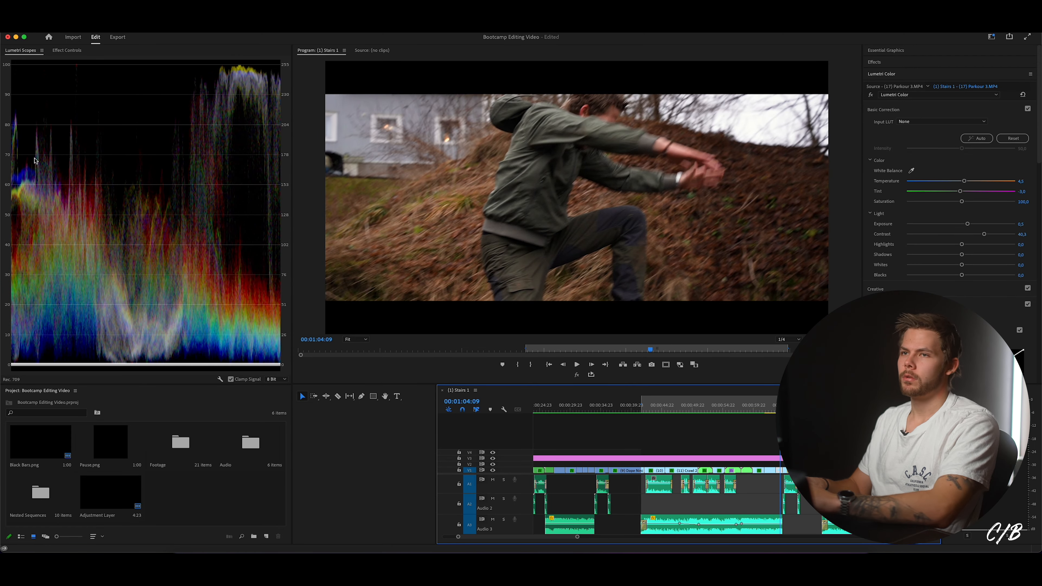
- Copy the Lumetri Color correction onto the following (17) Parkour 3 segment and play back the transition between both segments
{"action": "left_click", "coordinate": [66, 50]}
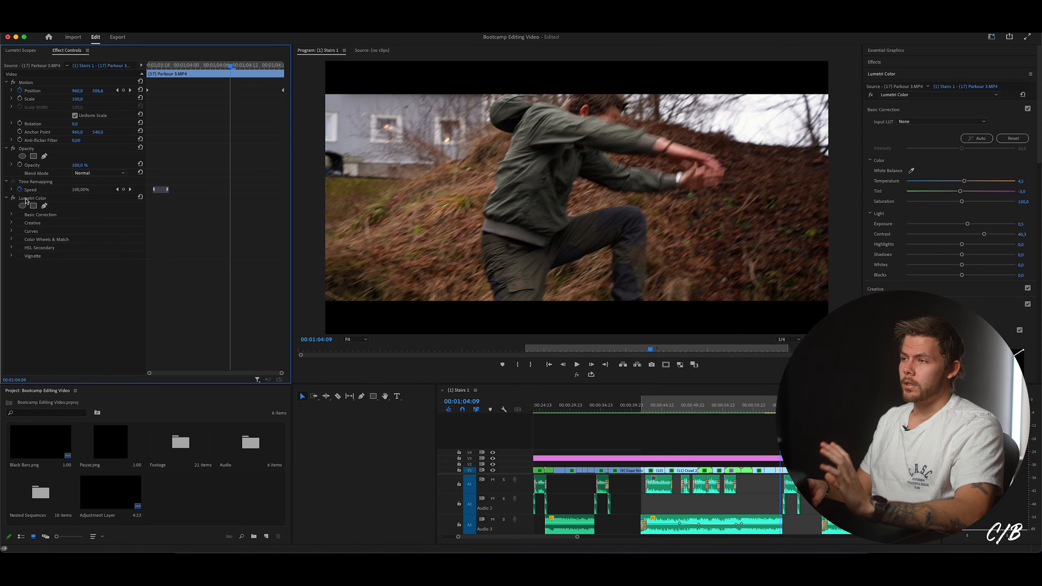
{"action": "left_click", "coordinate": [26, 200]}
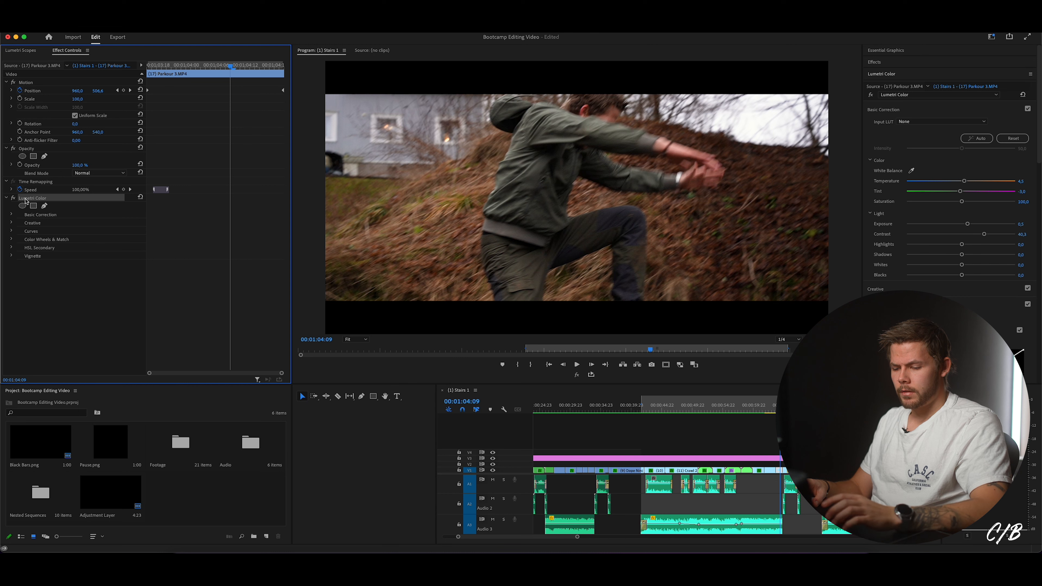
{"action": "key", "text": "super+c"}
{"action": "left_click", "coordinate": [786, 405]}
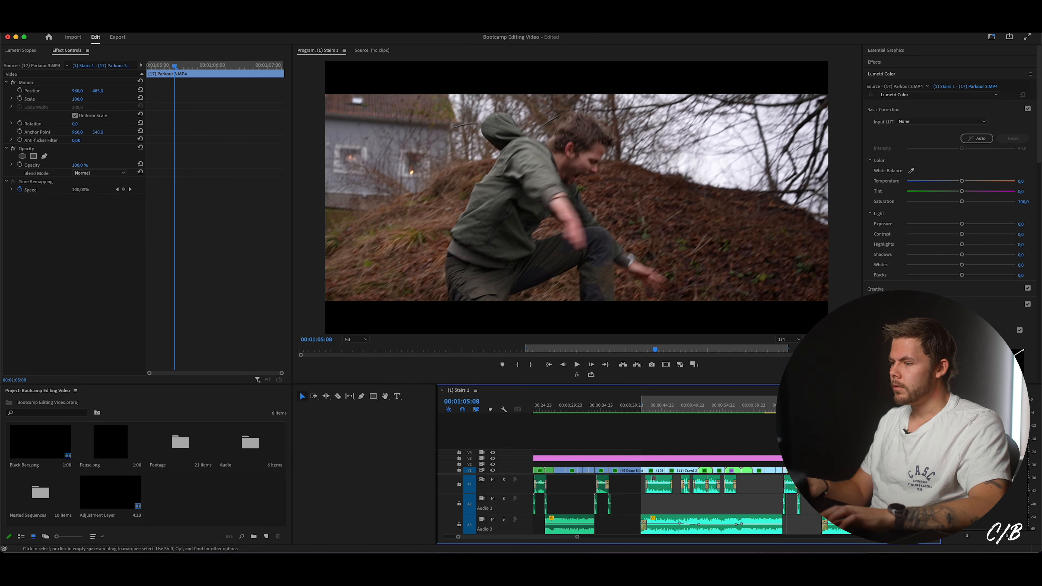
{"action": "key", "text": "super+v"}
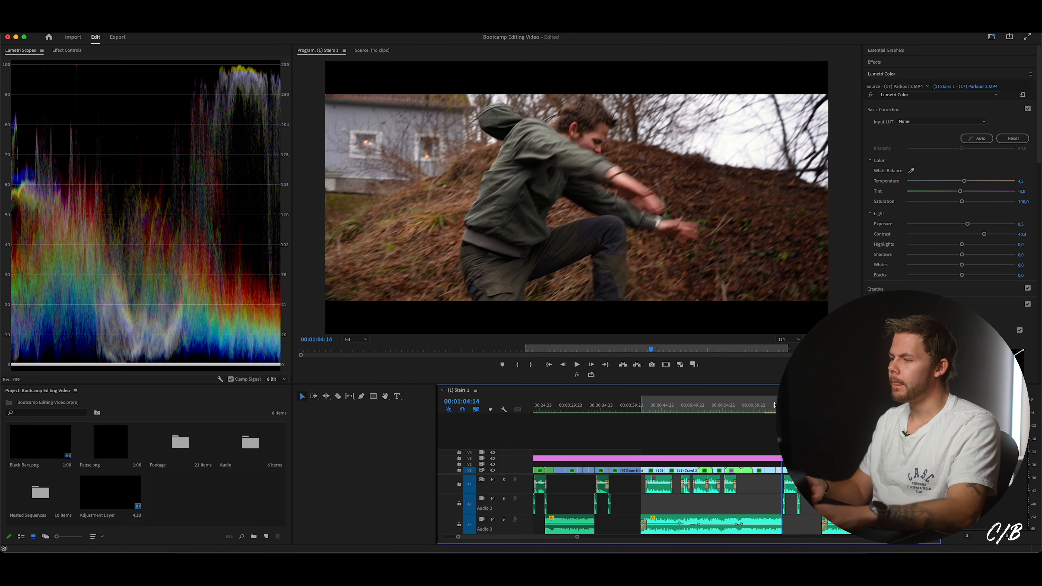
{"action": "key", "text": "space"}
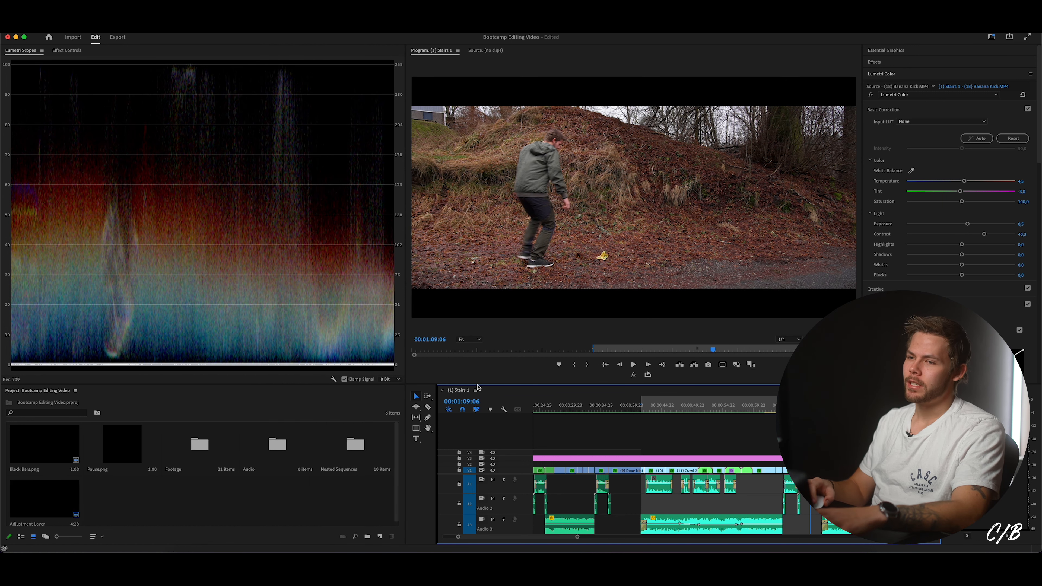
- Compare the (18) Banana Kick clip with a reference frame of the jump in an enlarged Comparison View
{"action": "left_click", "coordinate": [751, 365]}
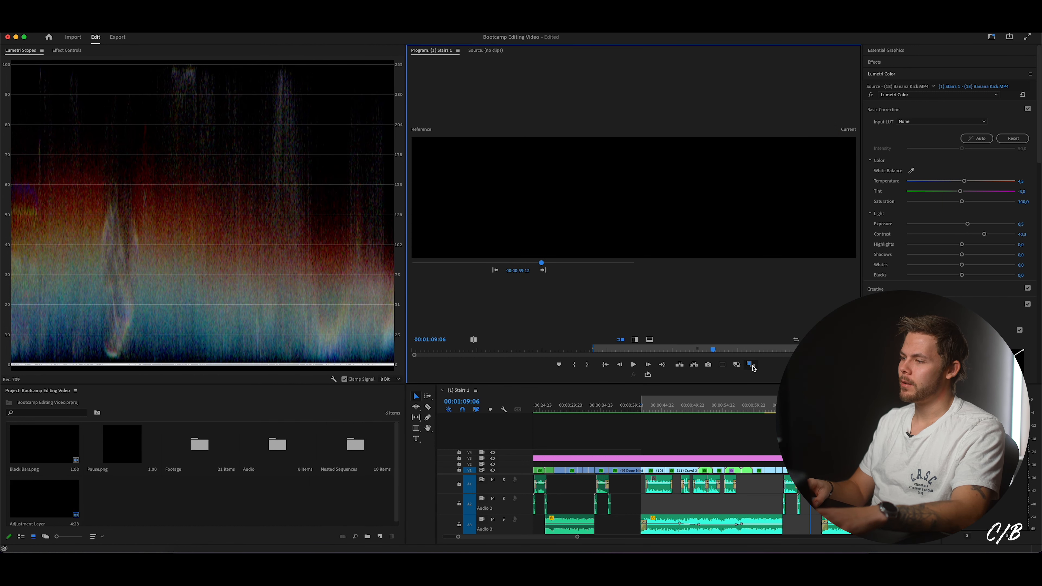
{"action": "left_click_drag", "start_coordinate": [542, 263], "coordinate": [557, 262]}
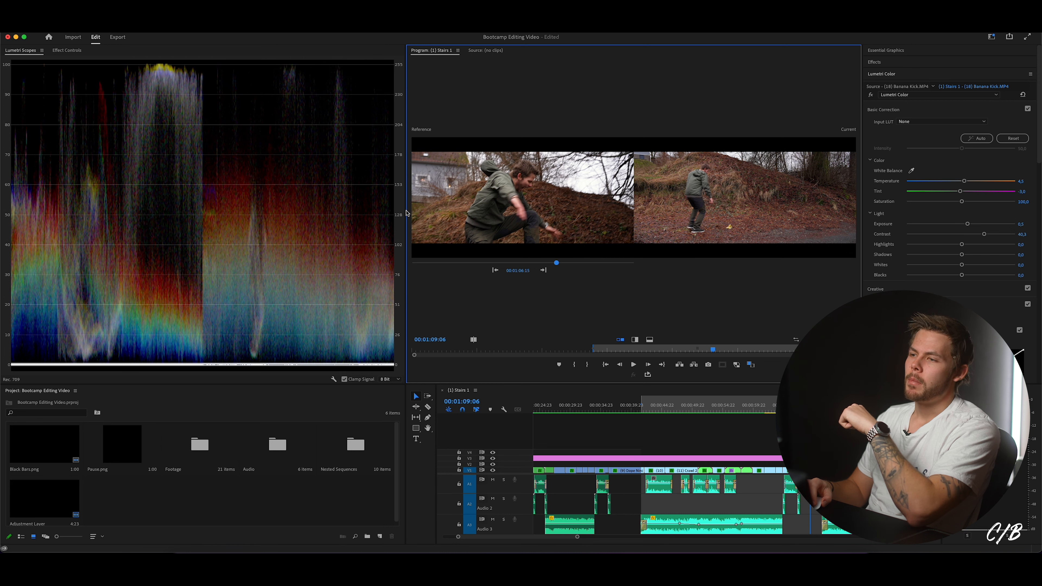
{"action": "left_click_drag", "start_coordinate": [405, 244], "coordinate": [112, 244]}
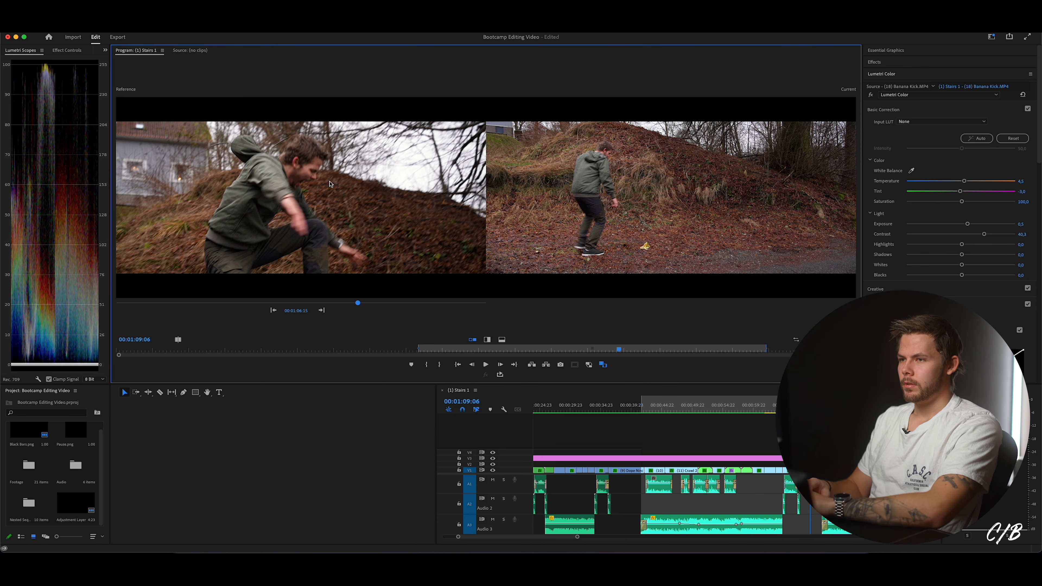
- Match the (18) Banana Kick clip to the reference with Contrast at about 75, Temperature at 9 and Tint at -4.5
{"action": "key", "text": "Down"}
{"action": "key", "text": "Up"}
{"action": "left_click_drag", "start_coordinate": [996, 236], "coordinate": [1002, 236]}
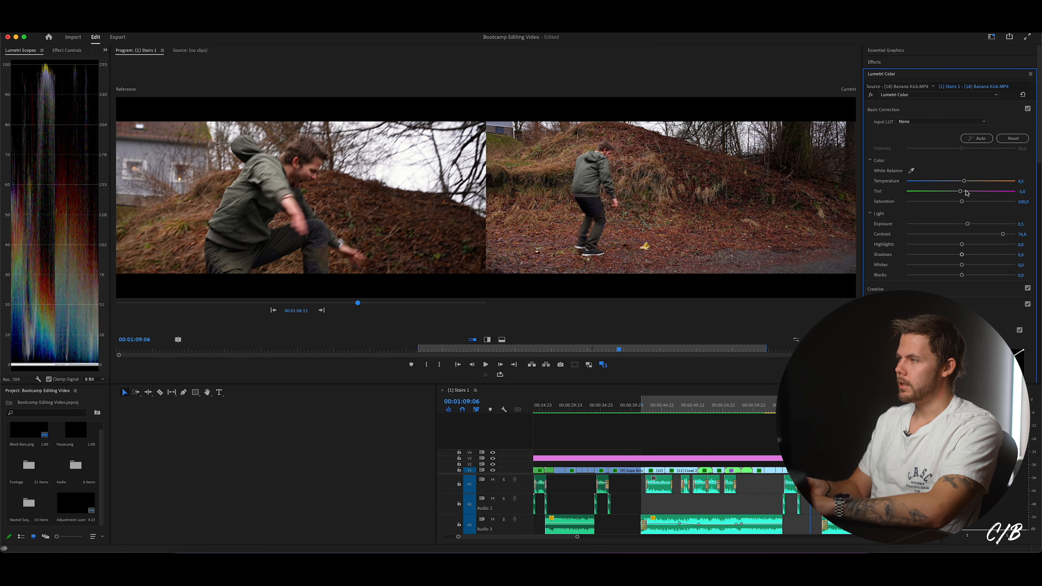
{"action": "left_click_drag", "start_coordinate": [963, 185], "coordinate": [958, 193]}
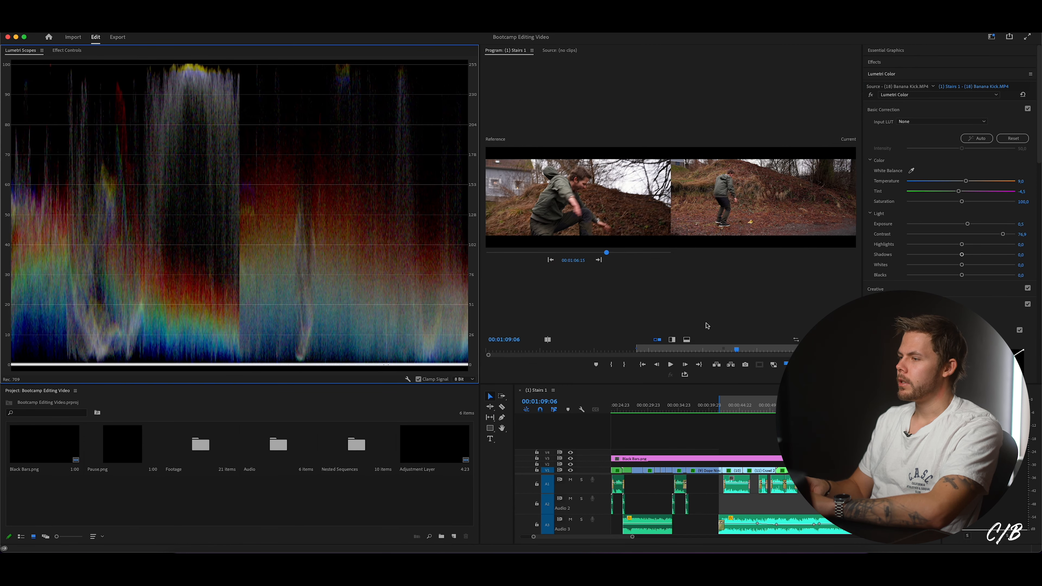
- Leave Comparison View, enlarge the program image and show a frame of the (19) SloMo Walk Banana clip
{"action": "left_click", "coordinate": [785, 365]}
{"action": "left_click_drag", "start_coordinate": [479, 285], "coordinate": [282, 295]}
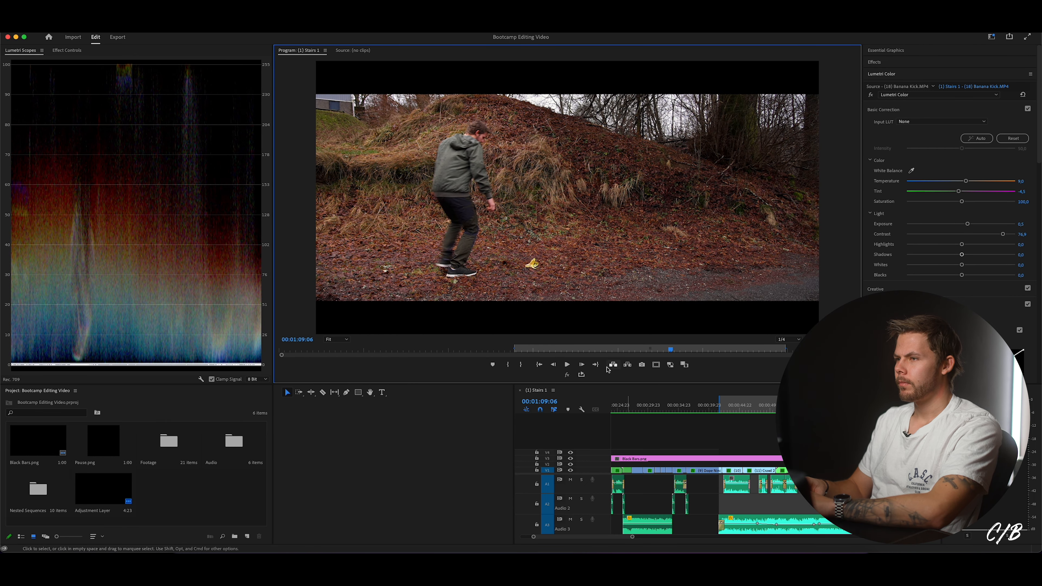
{"action": "scroll", "coordinate": [698, 492], "scroll_direction": "right", "scroll_amount": 5}
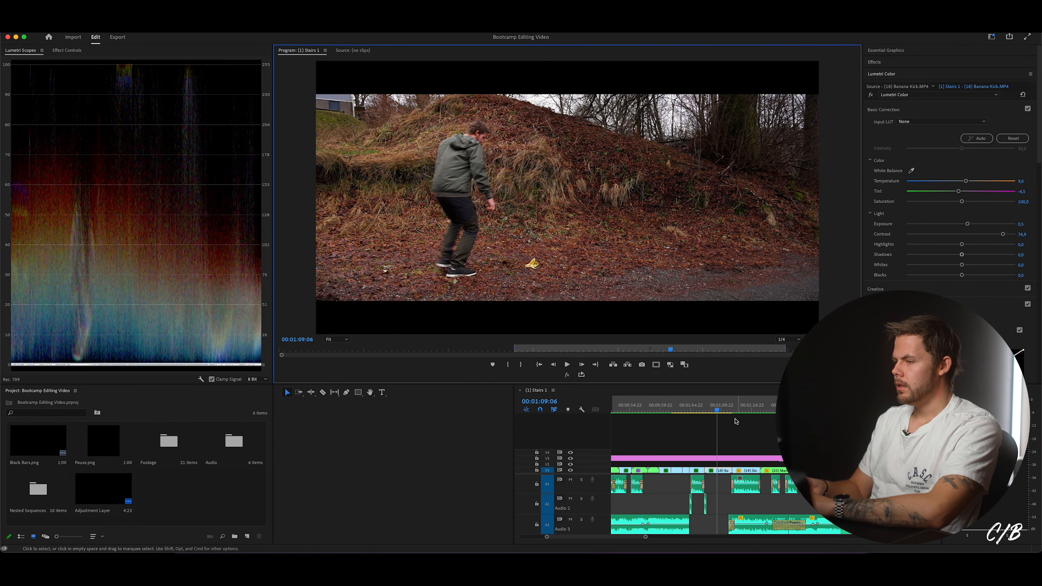
{"action": "left_click", "coordinate": [743, 409]}
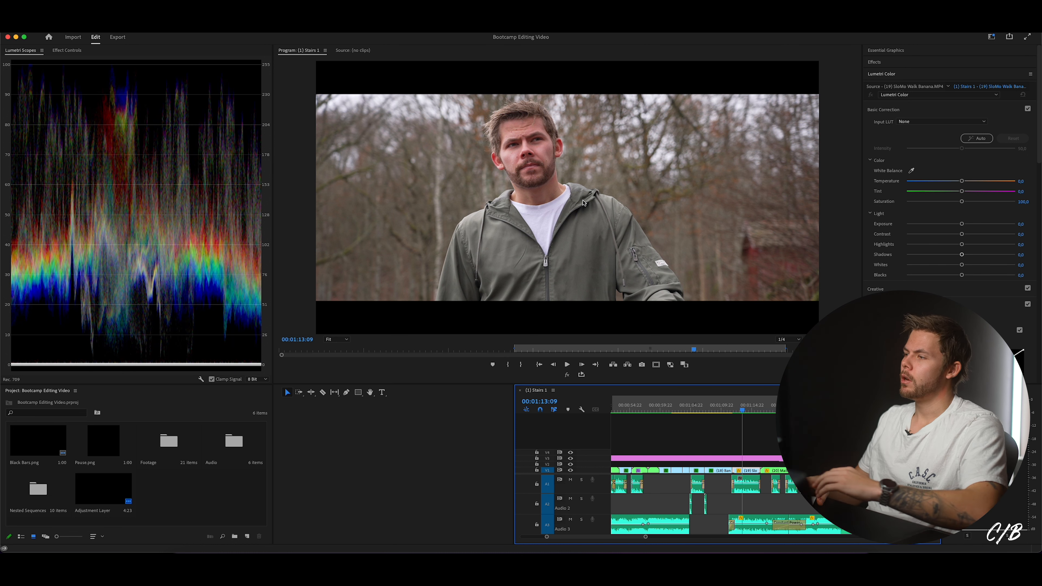
- Grade the SloMo Walk Banana clip with shadows at about -34, temperature at 12.7 and tint at -9.7
{"action": "left_click", "coordinate": [939, 256]}
{"action": "left_click", "coordinate": [938, 255]}
{"action": "left_click_drag", "start_coordinate": [940, 256], "coordinate": [943, 255]}
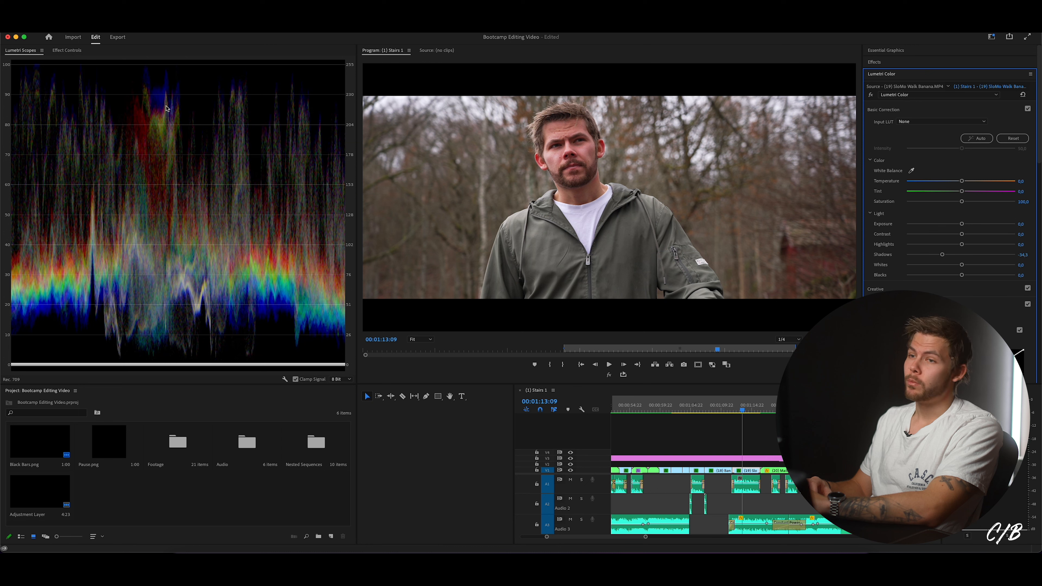
{"action": "left_click_drag", "start_coordinate": [963, 182], "coordinate": [965, 182]}
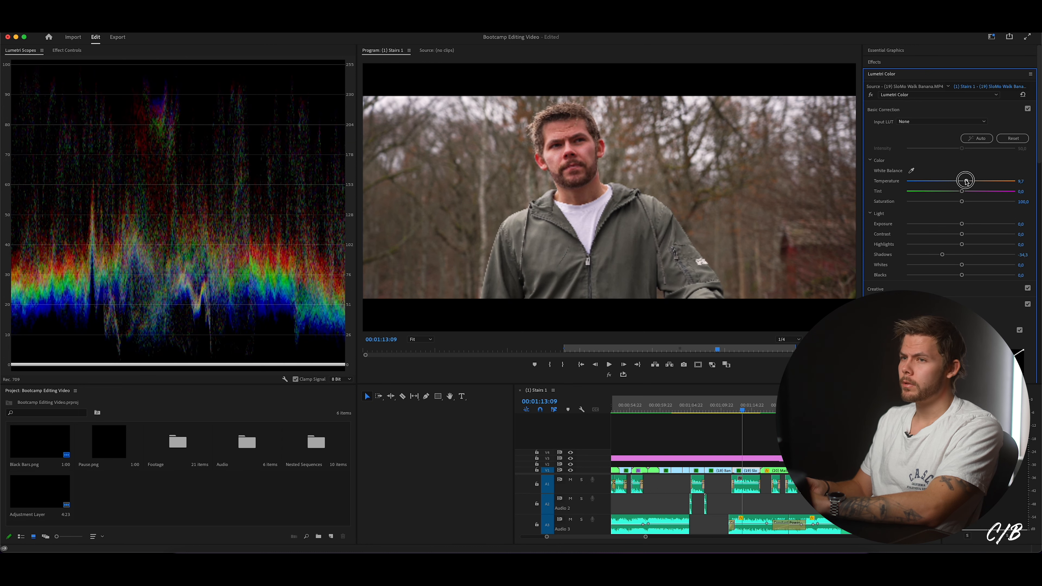
{"action": "mouse_move", "coordinate": [962, 192]}
{"action": "left_mouse_down"}
{"action": "mouse_move", "coordinate": [968, 180]}
{"action": "mouse_move", "coordinate": [955, 197]}
{"action": "left_mouse_up"}
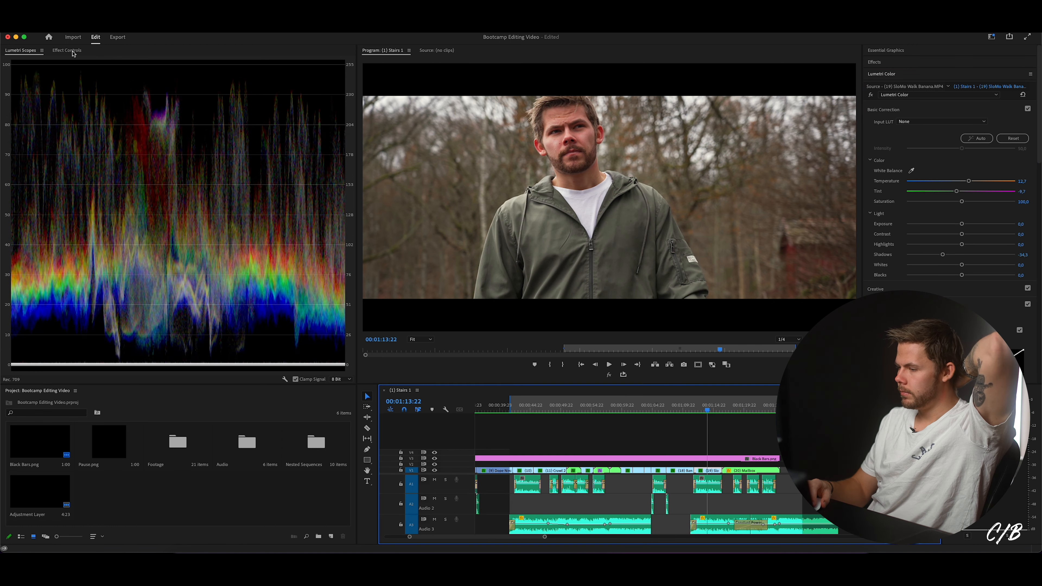
- Copy the Lumetri Color effect from the SloMo Walk Banana clip onto the Mailbox clip
{"action": "left_click", "coordinate": [67, 51]}
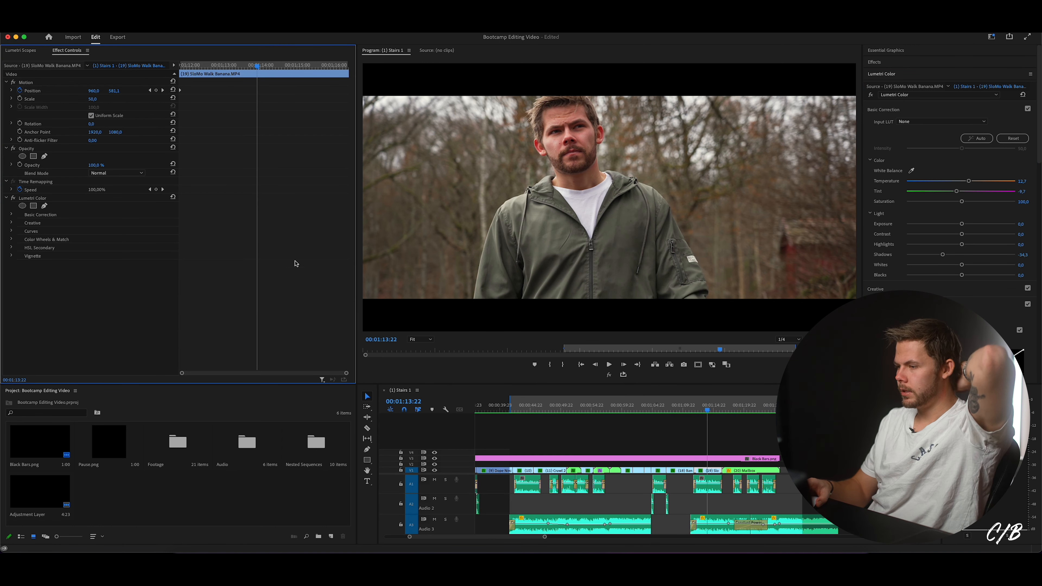
{"action": "left_click", "coordinate": [40, 199]}
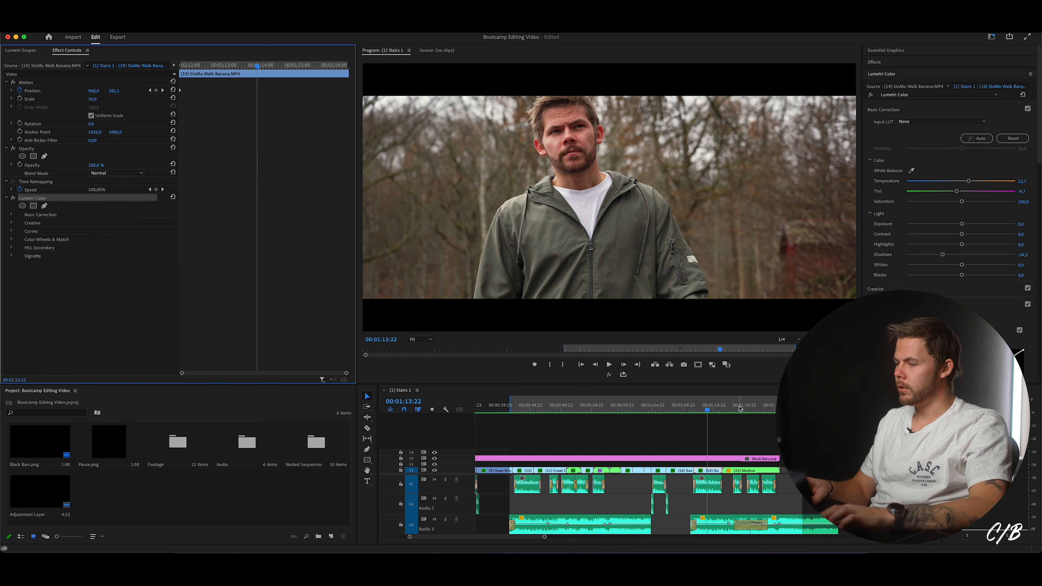
{"action": "left_click", "coordinate": [752, 461]}
{"action": "key", "text": "Down"}
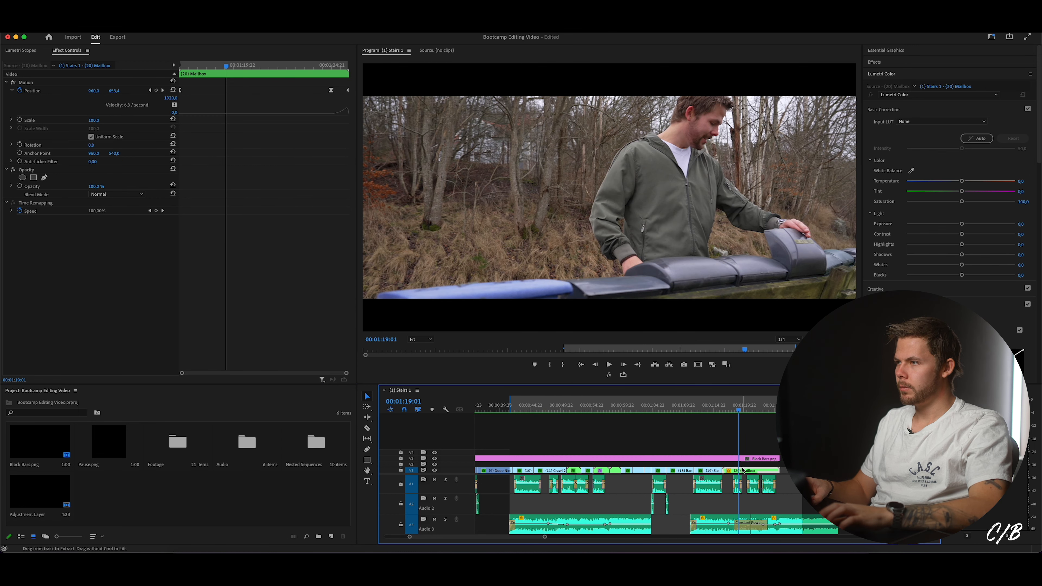
{"action": "key", "text": "super+v"}
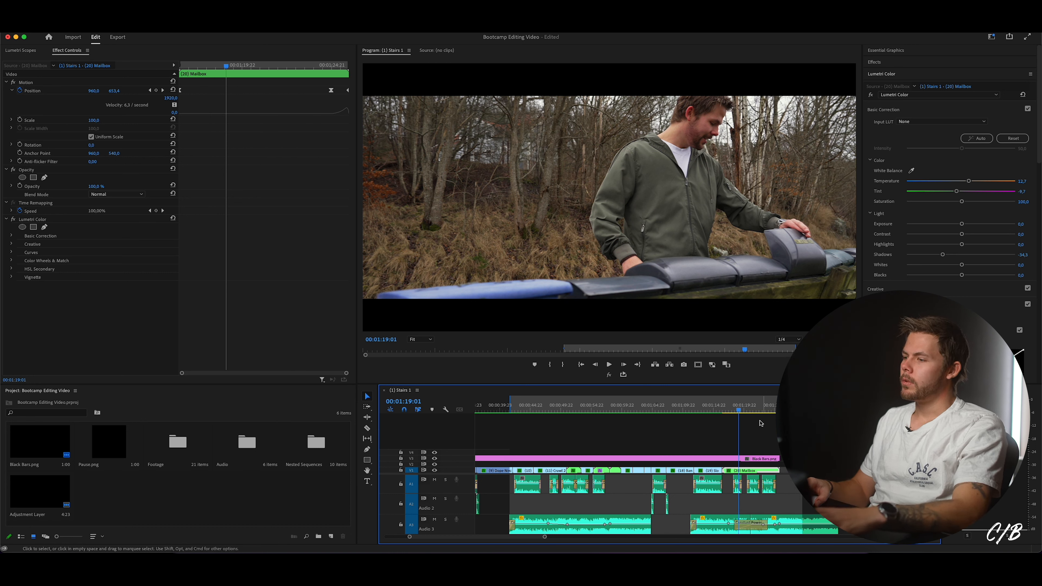
- Set the Mailbox clip's exposure to 0.3 and tint to -6.0, checking the grade against the waveform scope
{"action": "mouse_move", "coordinate": [739, 406]}
{"action": "left_mouse_down"}
{"action": "mouse_move", "coordinate": [718, 407]}
{"action": "mouse_move", "coordinate": [754, 408]}
{"action": "left_mouse_up"}
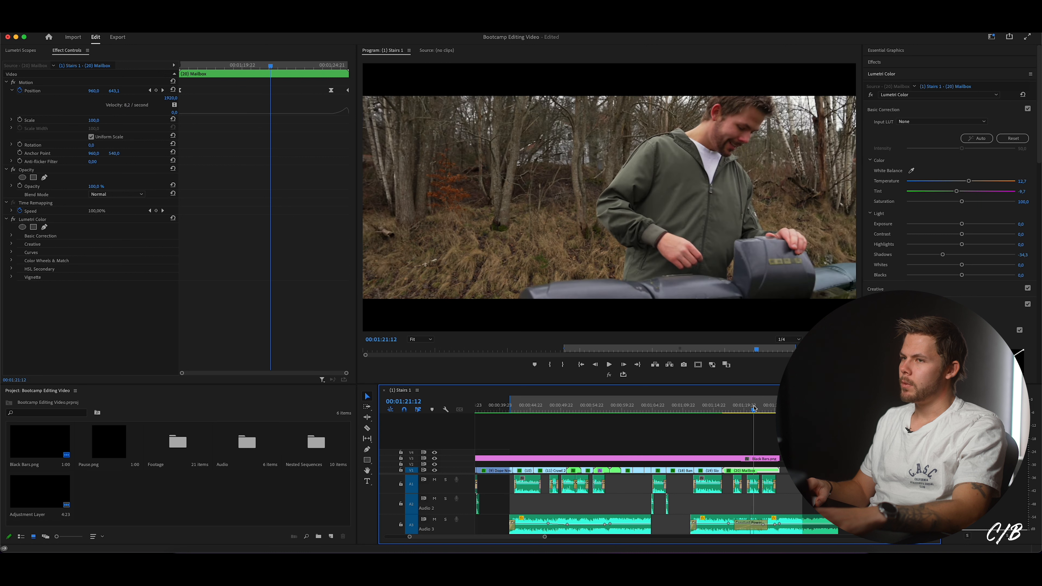
{"action": "left_click", "coordinate": [26, 50]}
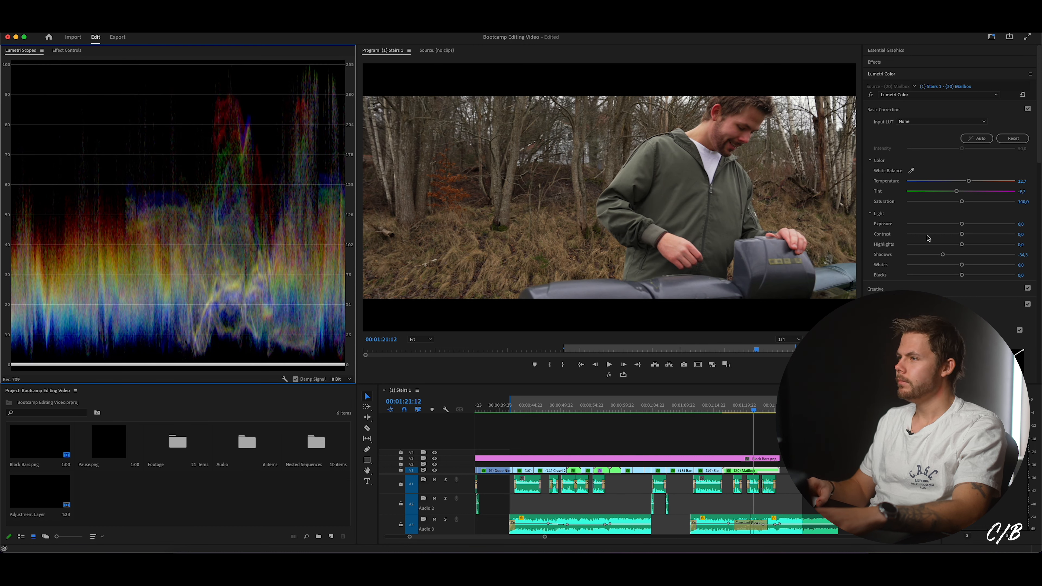
{"action": "left_click_drag", "start_coordinate": [962, 225], "coordinate": [964, 226]}
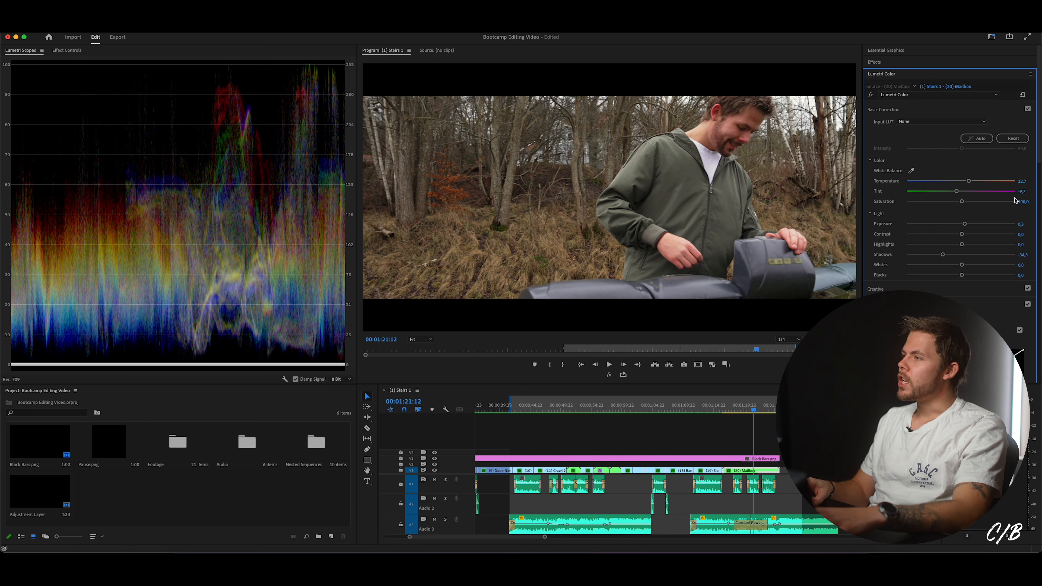
{"action": "left_click_drag", "start_coordinate": [957, 192], "coordinate": [958, 192]}
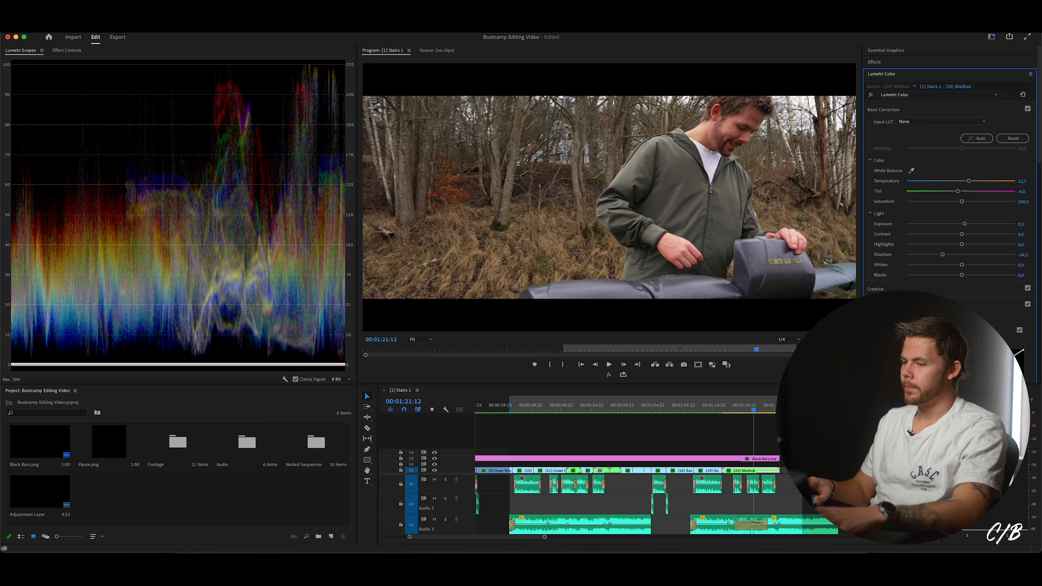
{"action": "key", "text": "Return"}
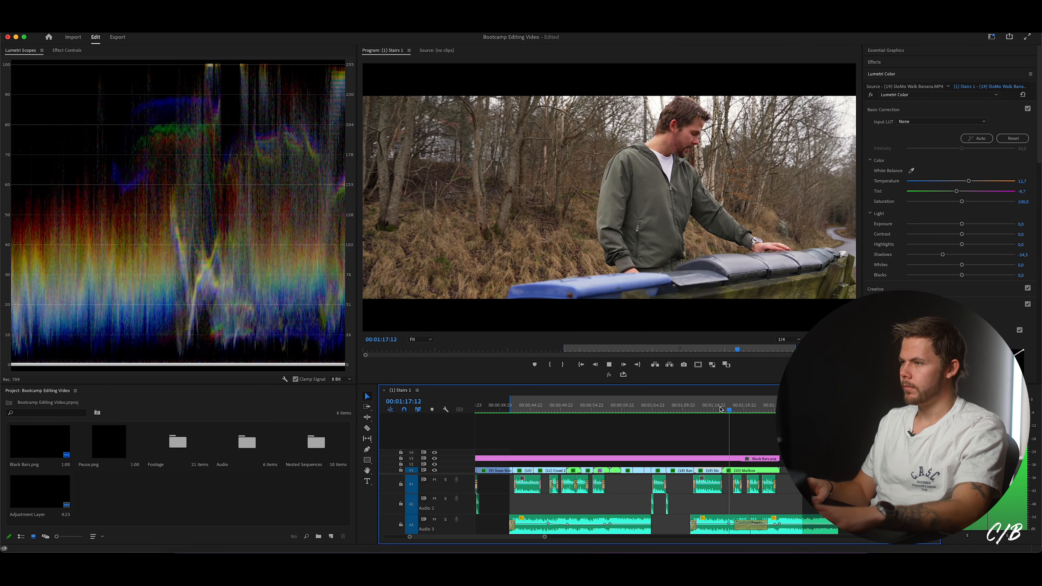
- Compare the Mailbox shot with the SloMo Walk Banana shot side by side in the comparison view
{"action": "left_click", "coordinate": [720, 409]}
{"action": "left_click", "coordinate": [725, 365]}
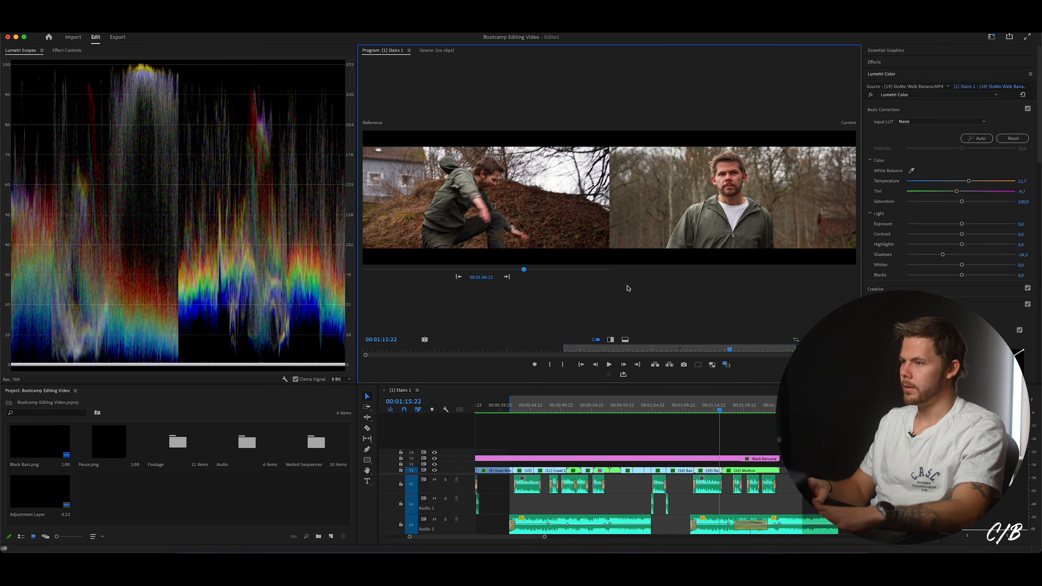
{"action": "left_click_drag", "start_coordinate": [524, 271], "coordinate": [547, 287]}
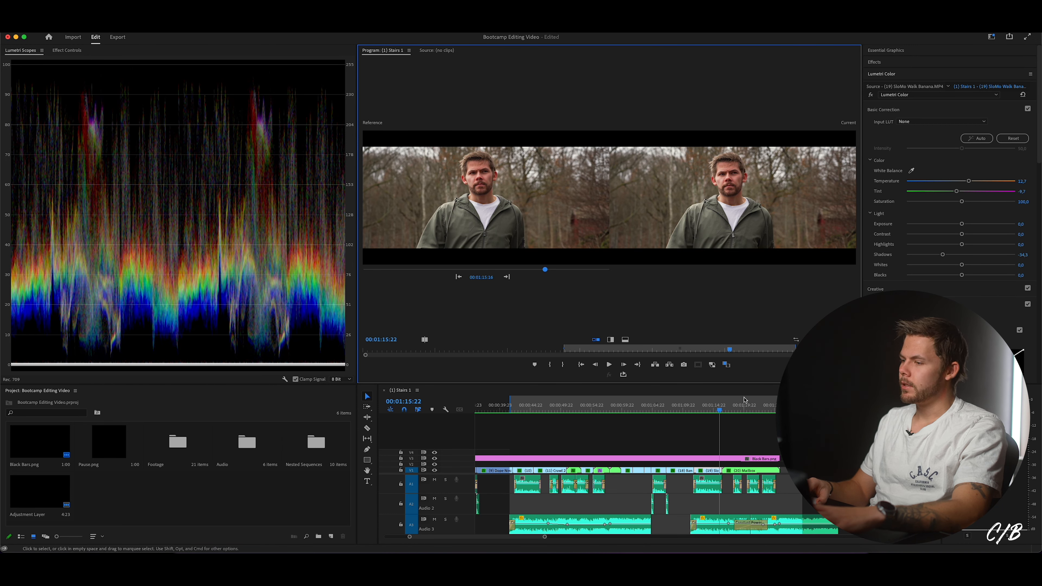
{"action": "left_click", "coordinate": [735, 404]}
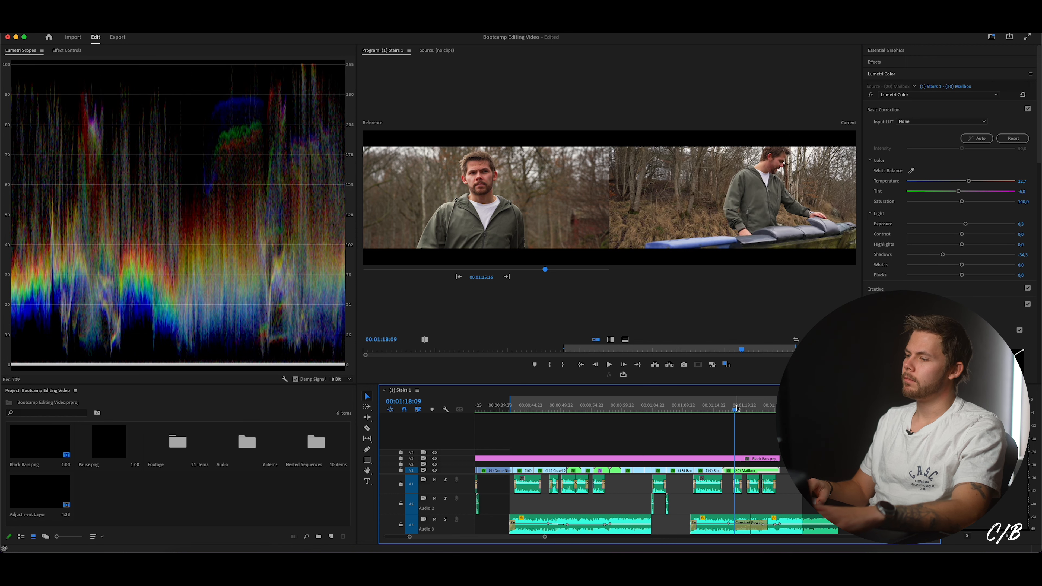
{"action": "left_click", "coordinate": [749, 406]}
{"action": "left_click_drag", "start_coordinate": [750, 407], "coordinate": [764, 403]}
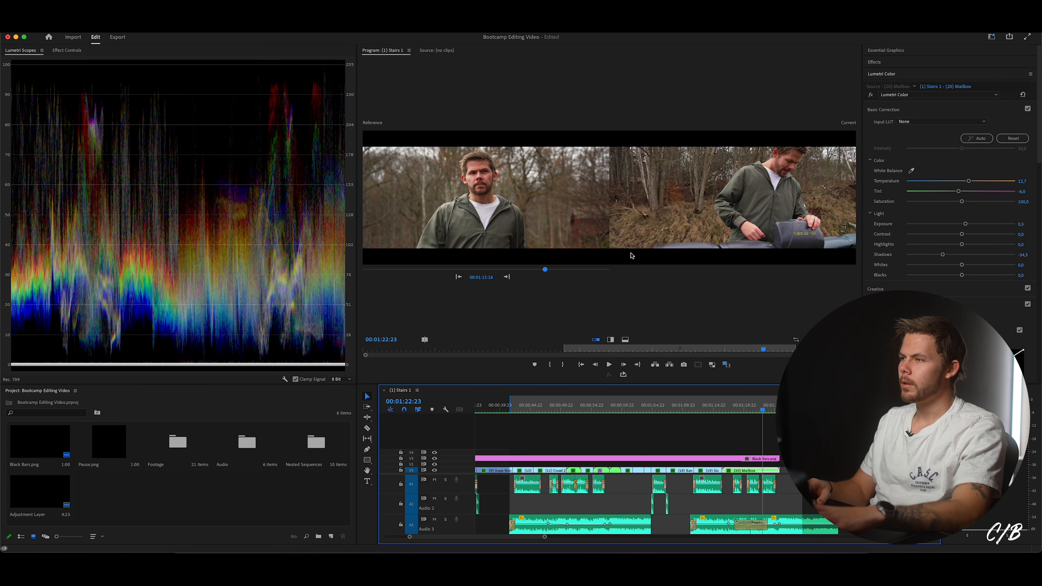
- Enlarge the scopes area and replace the RGB waveform with the Vectorscope YUV
{"action": "left_click_drag", "start_coordinate": [356, 264], "coordinate": [221, 265]}
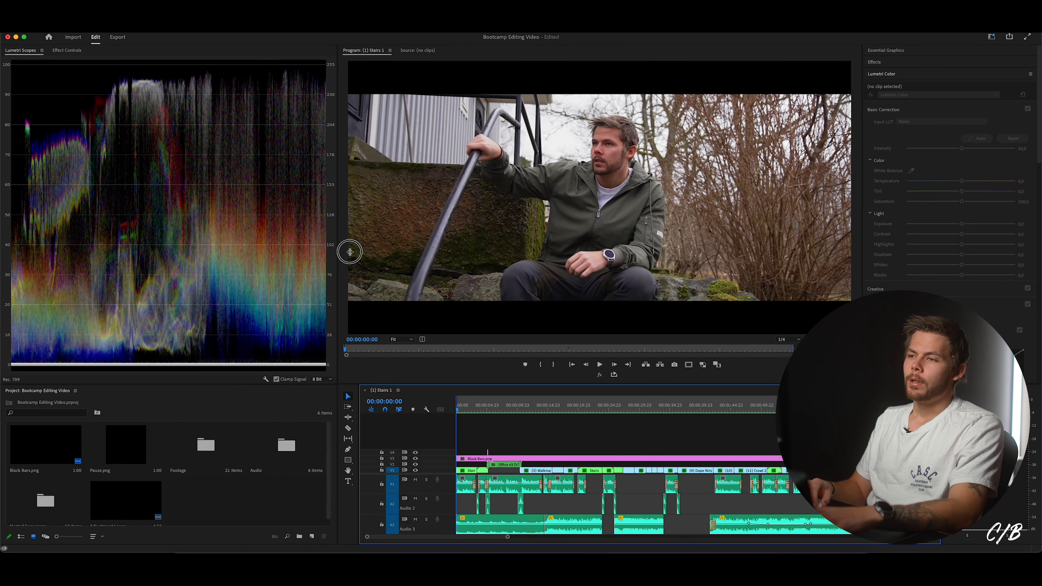
{"action": "left_click_drag", "start_coordinate": [349, 251], "coordinate": [361, 250]}
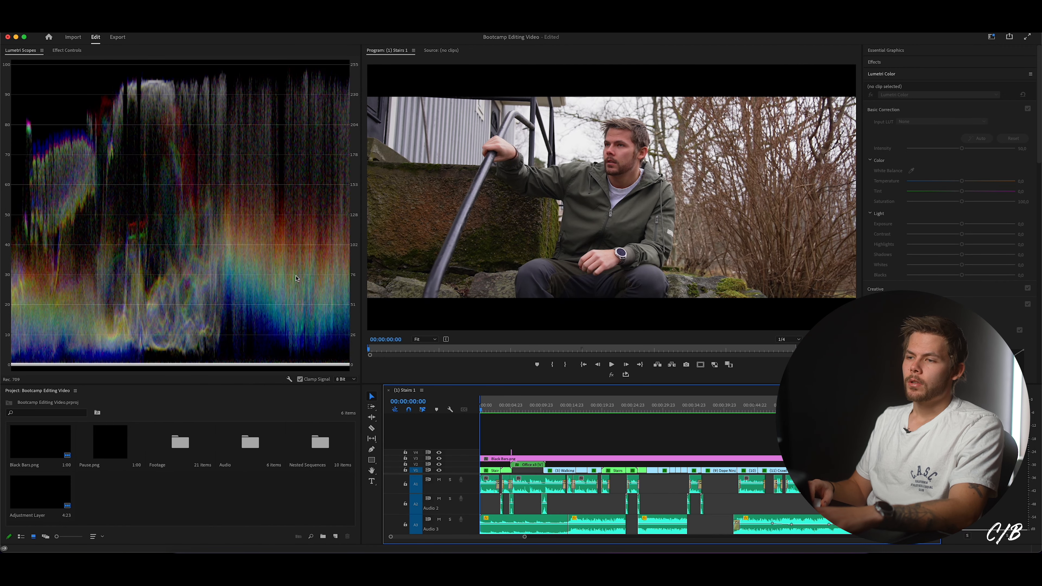
{"action": "right_click", "coordinate": [247, 276]}
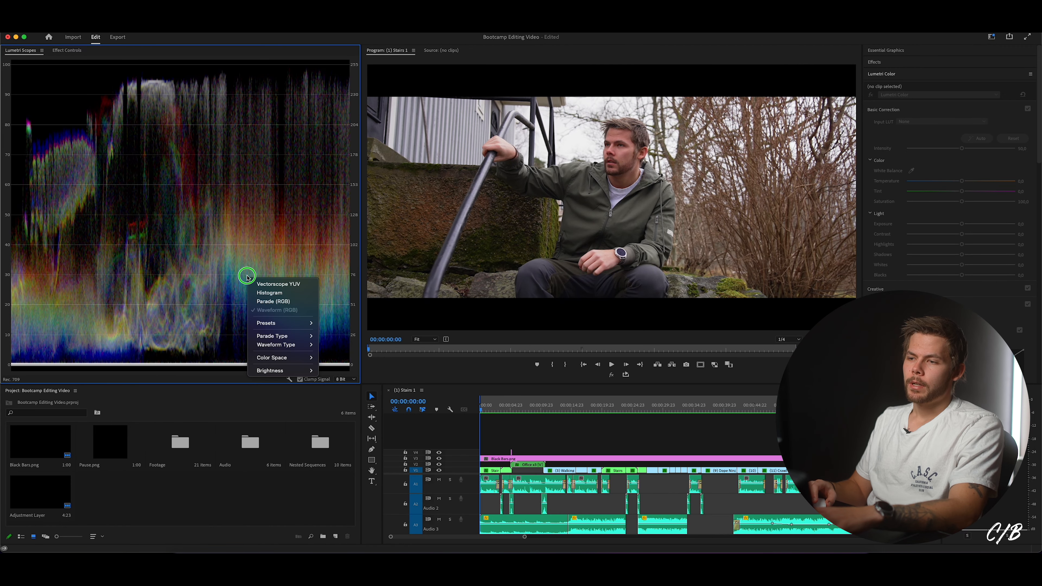
{"action": "left_click", "coordinate": [268, 285]}
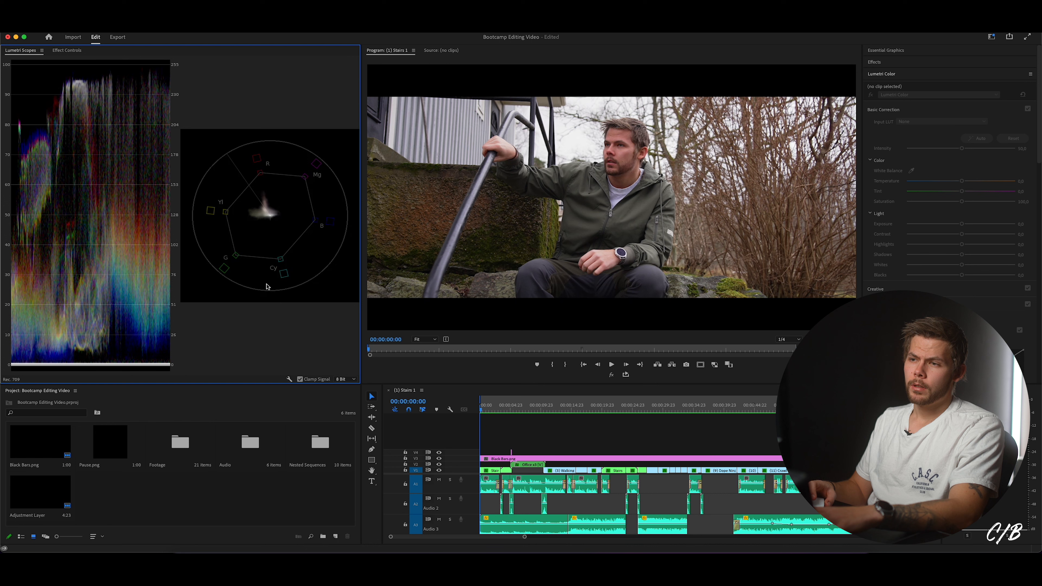
{"action": "right_click", "coordinate": [113, 279]}
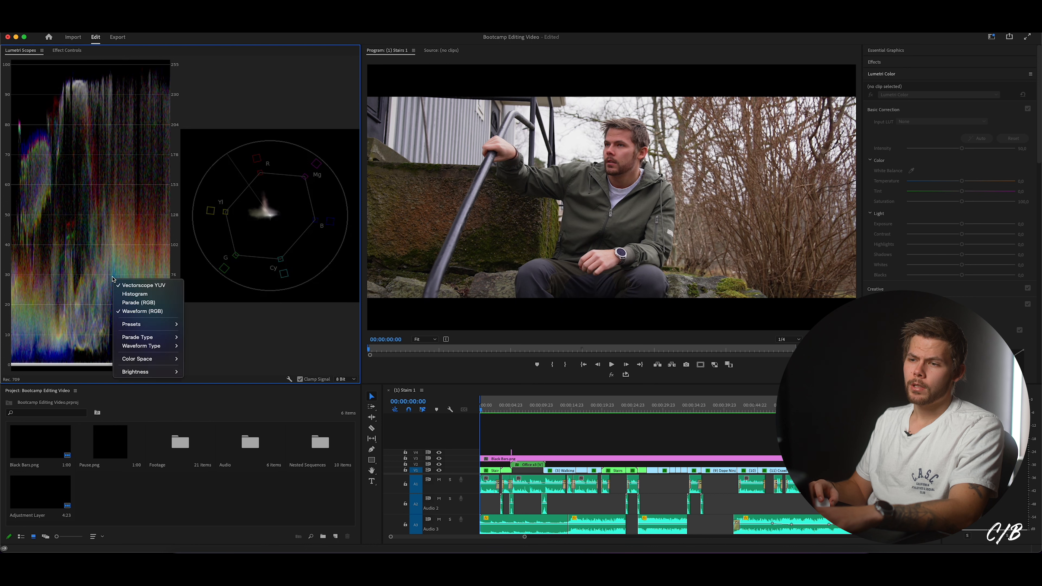
{"action": "left_click", "coordinate": [132, 311]}
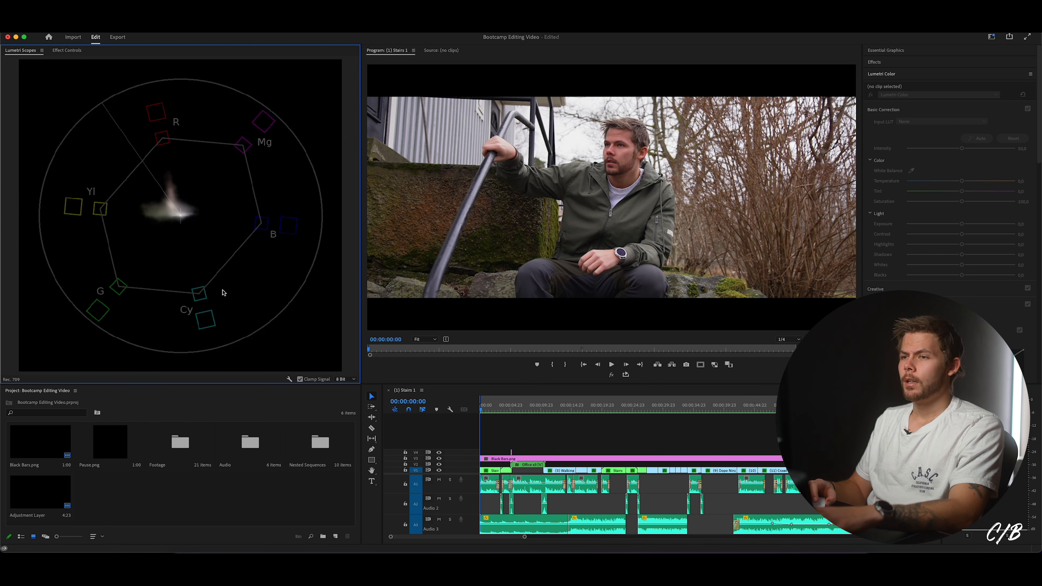
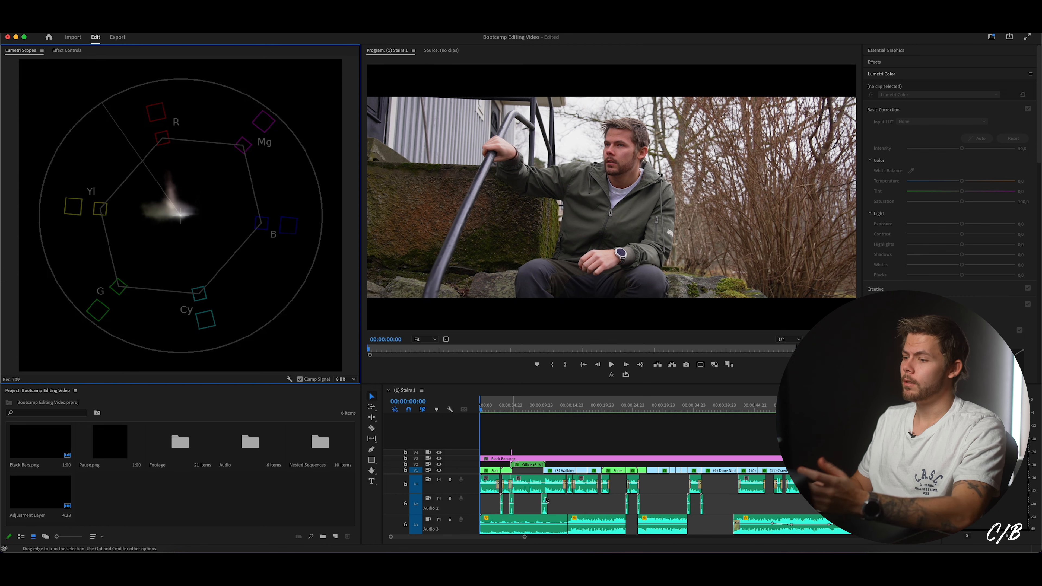
- Draw a four-point opacity mask over the man's face on the Stairs Warped clip at 00:00:02:01 and show it in the vectorscope
{"action": "left_click_drag", "start_coordinate": [524, 537], "coordinate": [435, 537]}
{"action": "left_click", "coordinate": [502, 471]}
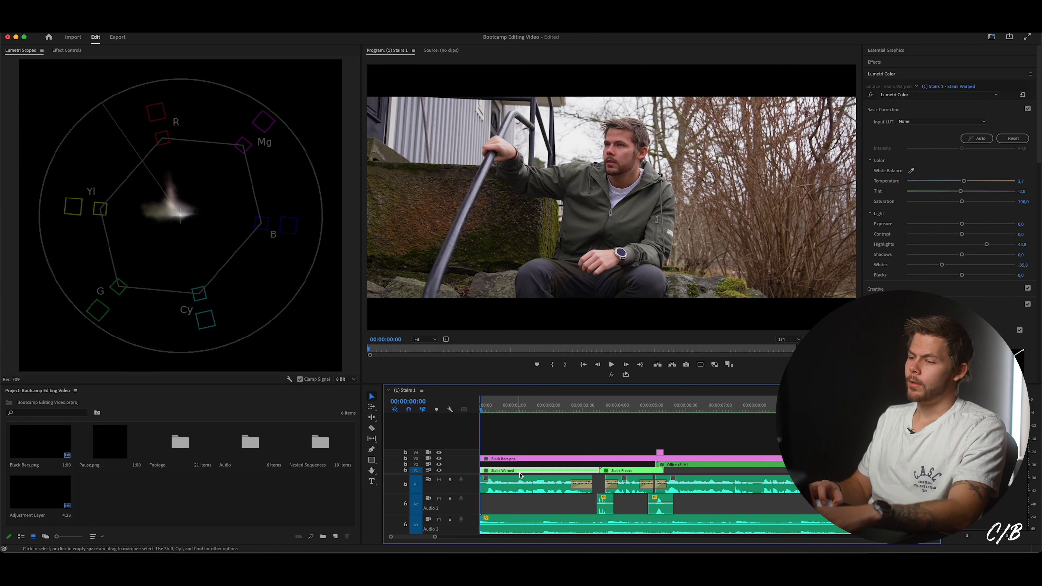
{"action": "left_click_drag", "start_coordinate": [511, 411], "coordinate": [550, 416]}
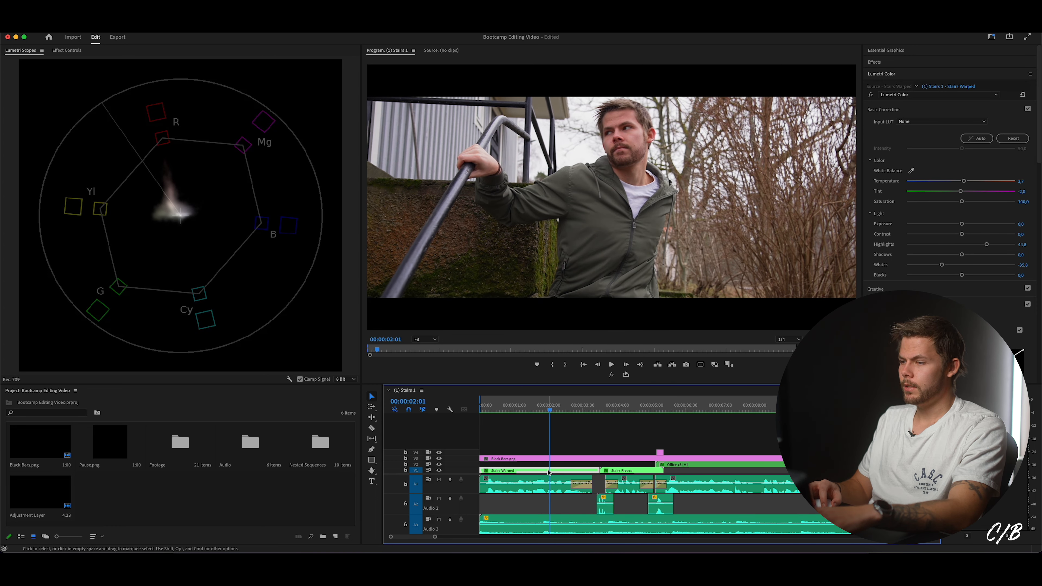
{"action": "left_click", "coordinate": [60, 51]}
{"action": "left_click", "coordinate": [44, 156]}
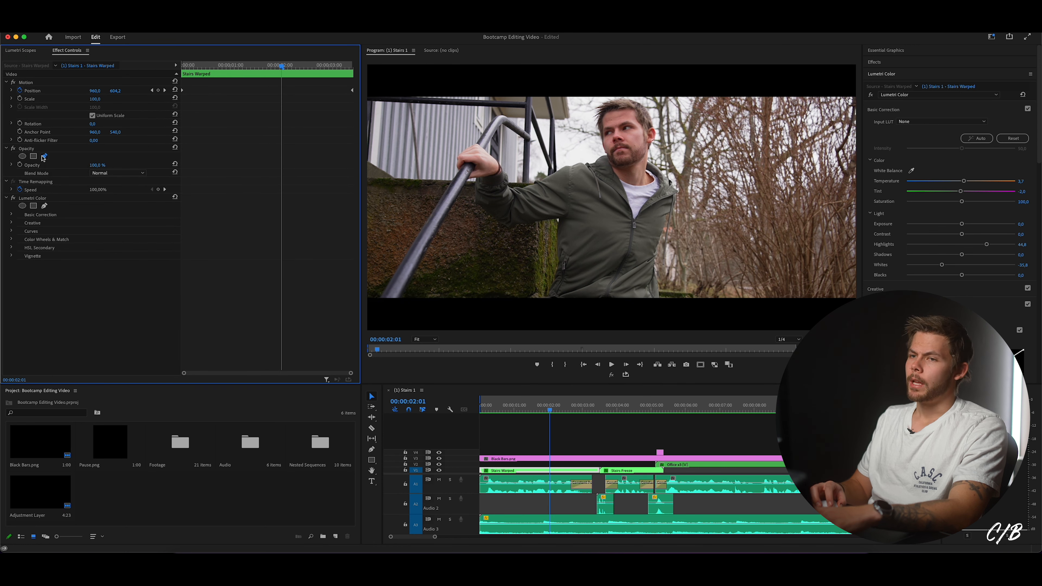
{"action": "left_click", "coordinate": [627, 111]}
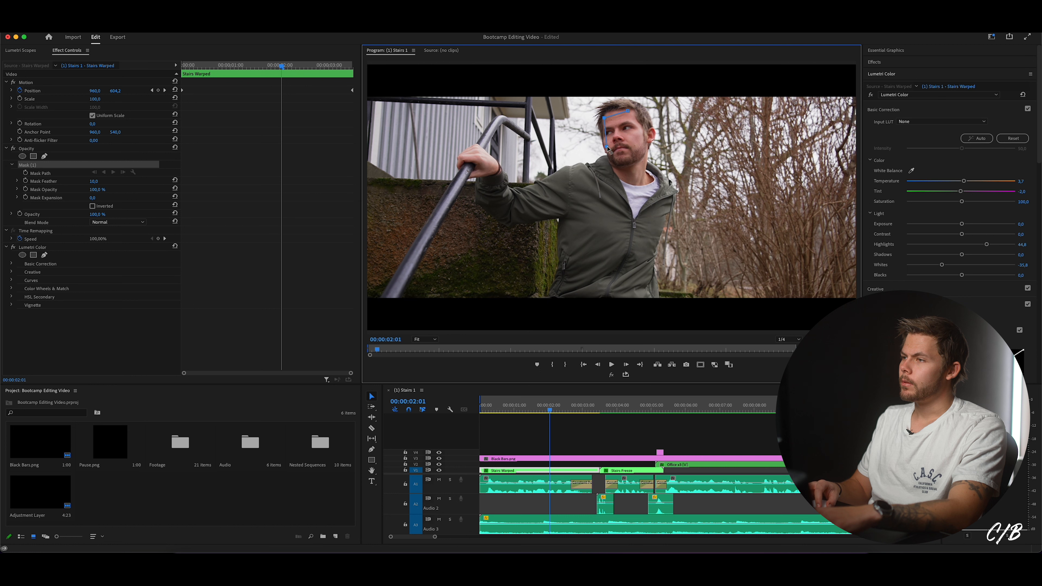
{"action": "left_click", "coordinate": [629, 111]}
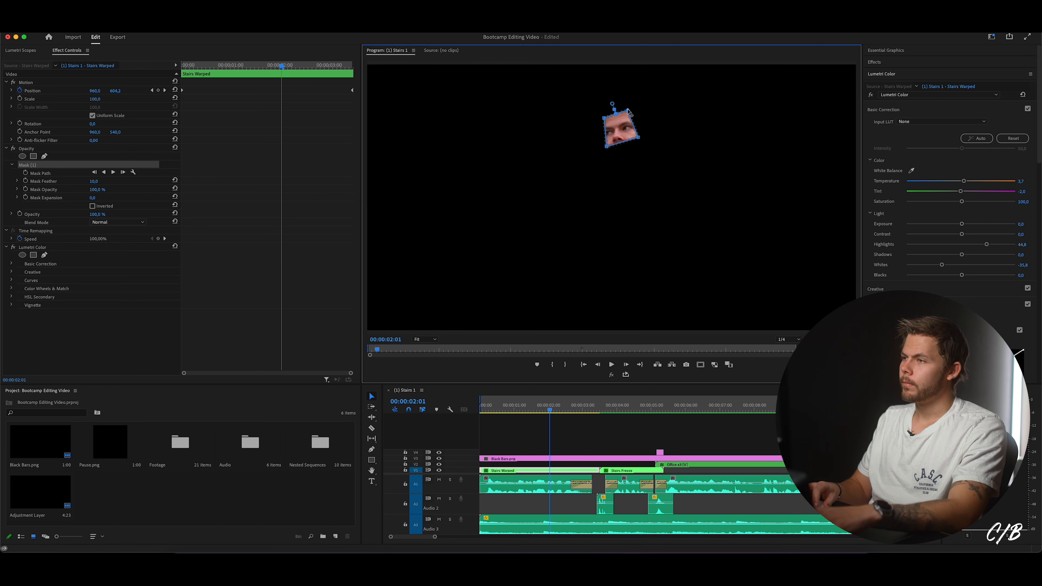
{"action": "left_click", "coordinate": [14, 51]}
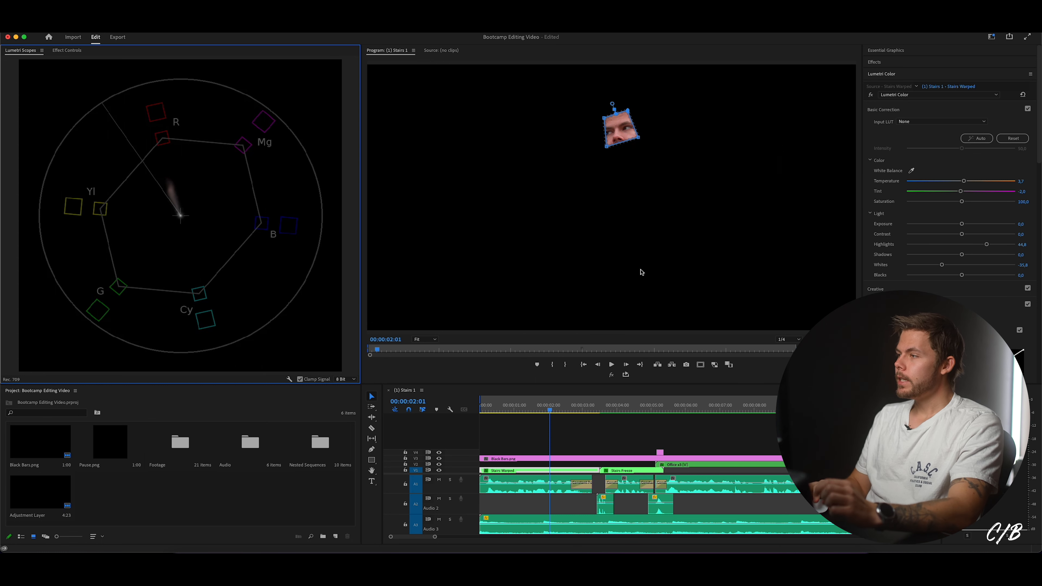
- Try shifting the Stairs Warped clip's tint strongly toward green and deleting its face mask, and undo both changes
{"action": "left_click_drag", "start_coordinate": [960, 192], "coordinate": [946, 204]}
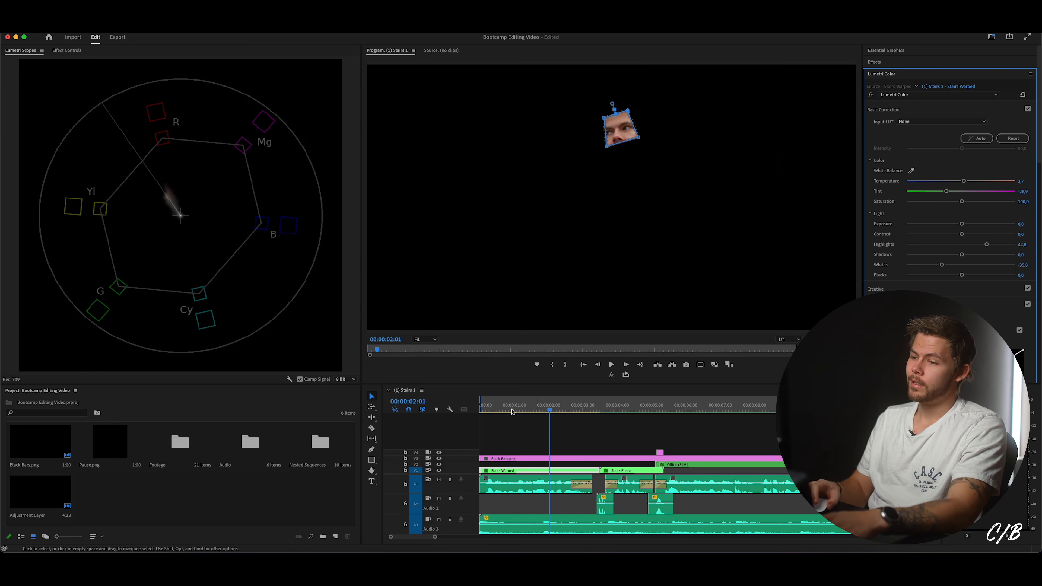
{"action": "left_click", "coordinate": [66, 50]}
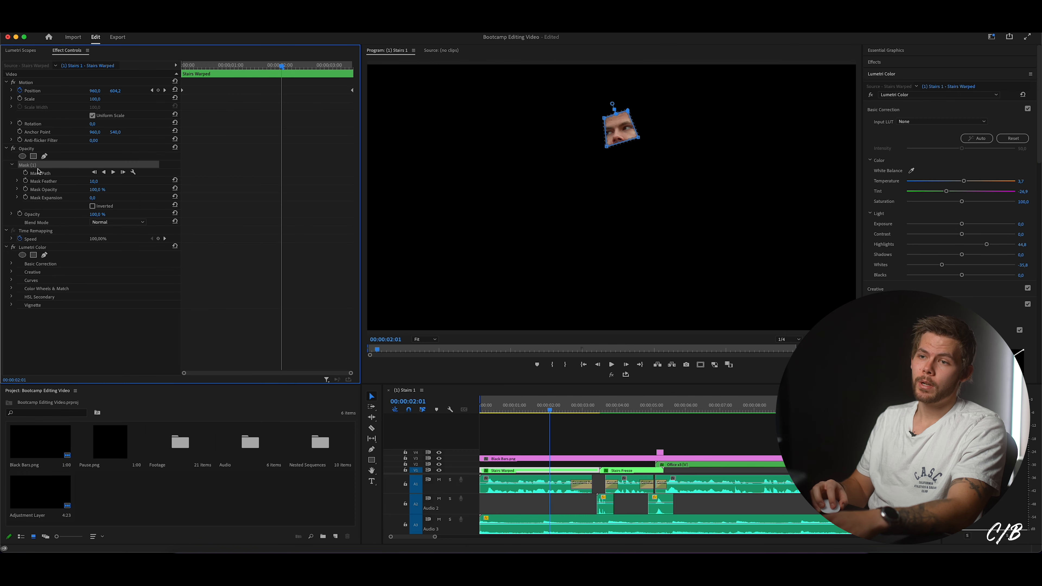
{"action": "key", "text": "Delete"}
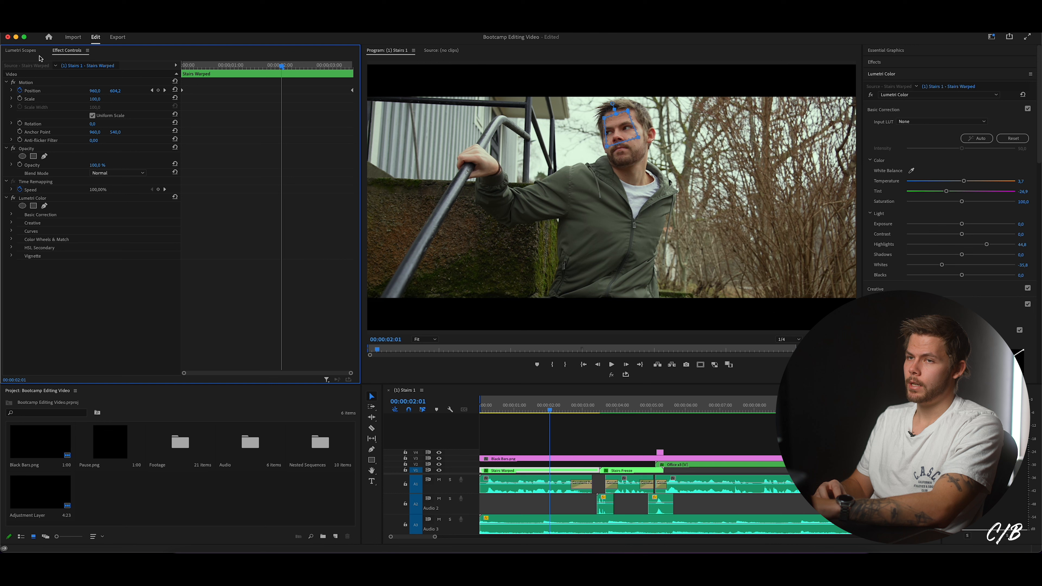
{"action": "key", "text": "super+z"}
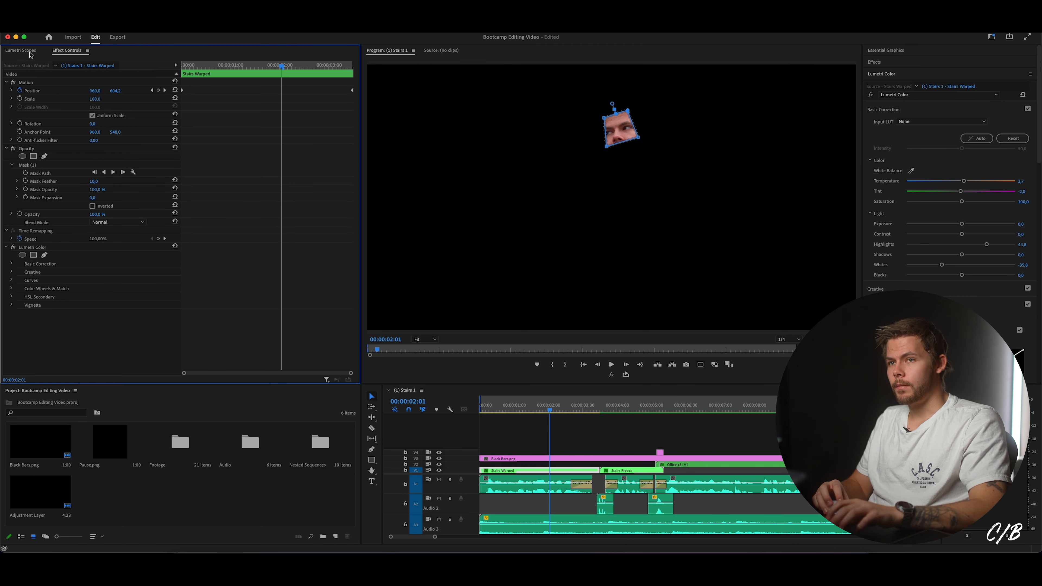
- Move back one frame to 00:00:02:00, expand the Lumetri Curves section and disable the Stairs Warped clip's Opacity effect with the face mask
{"action": "left_click", "coordinate": [28, 54]}
{"action": "key", "text": "Left"}
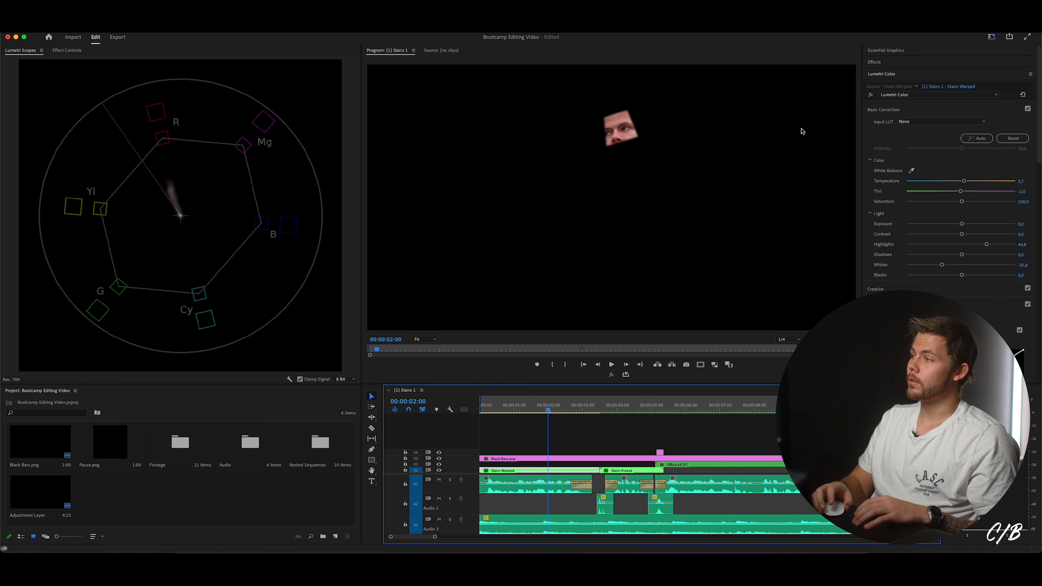
{"action": "left_click_drag", "start_coordinate": [1040, 145], "coordinate": [1037, 210]}
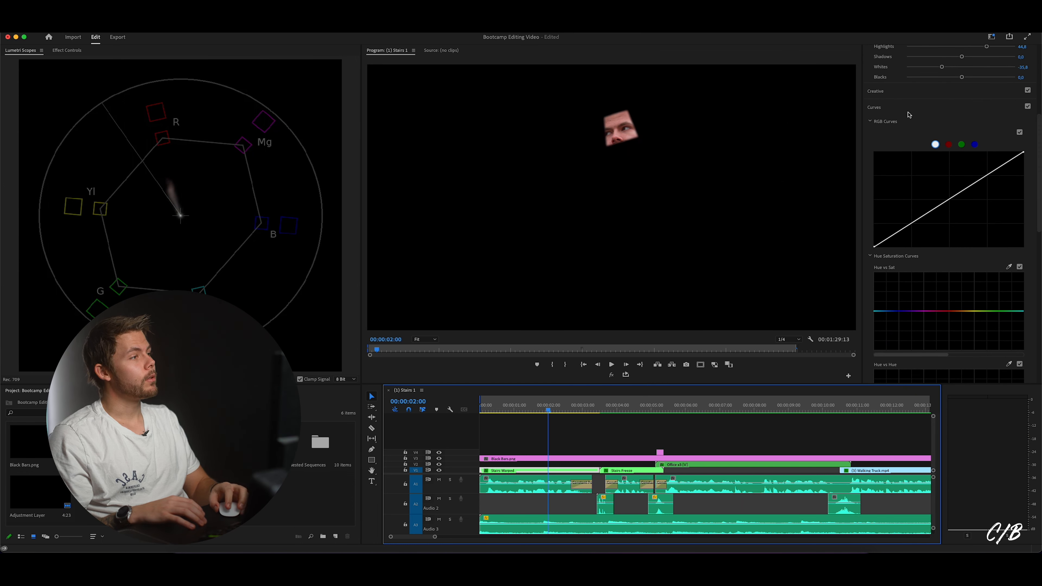
{"action": "left_click", "coordinate": [887, 108]}
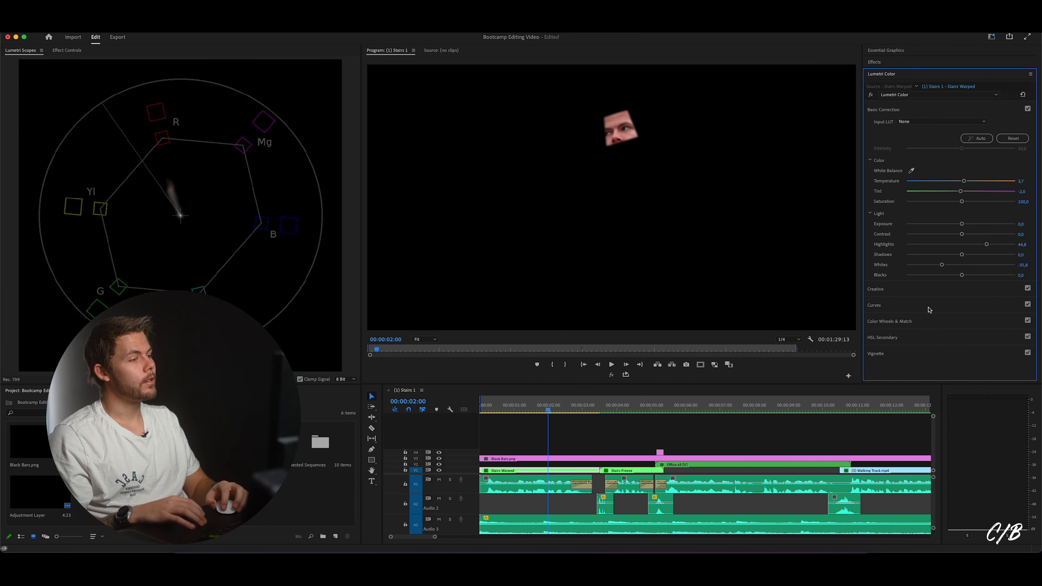
{"action": "left_click", "coordinate": [882, 306]}
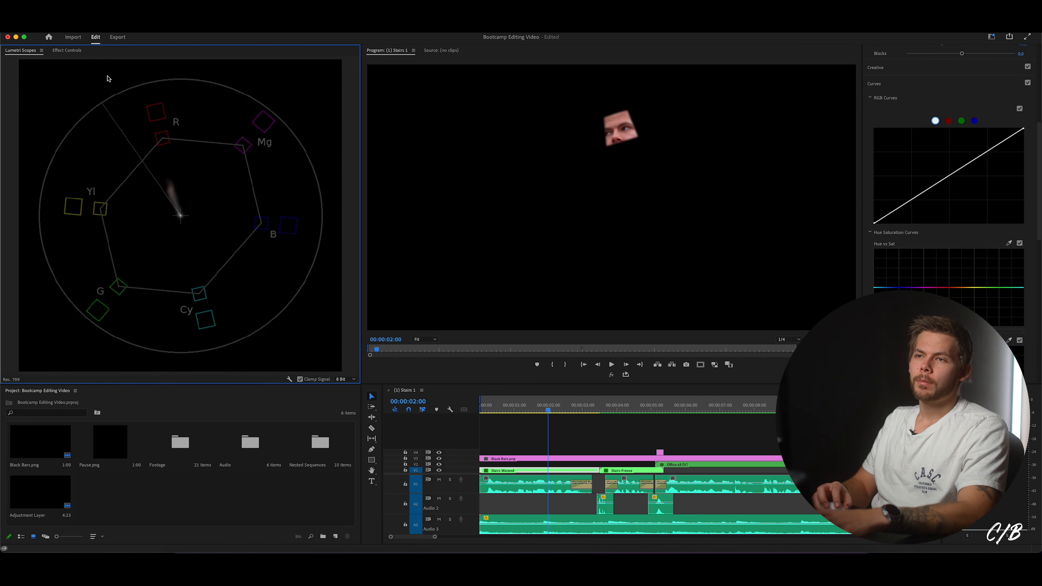
{"action": "left_click", "coordinate": [67, 50]}
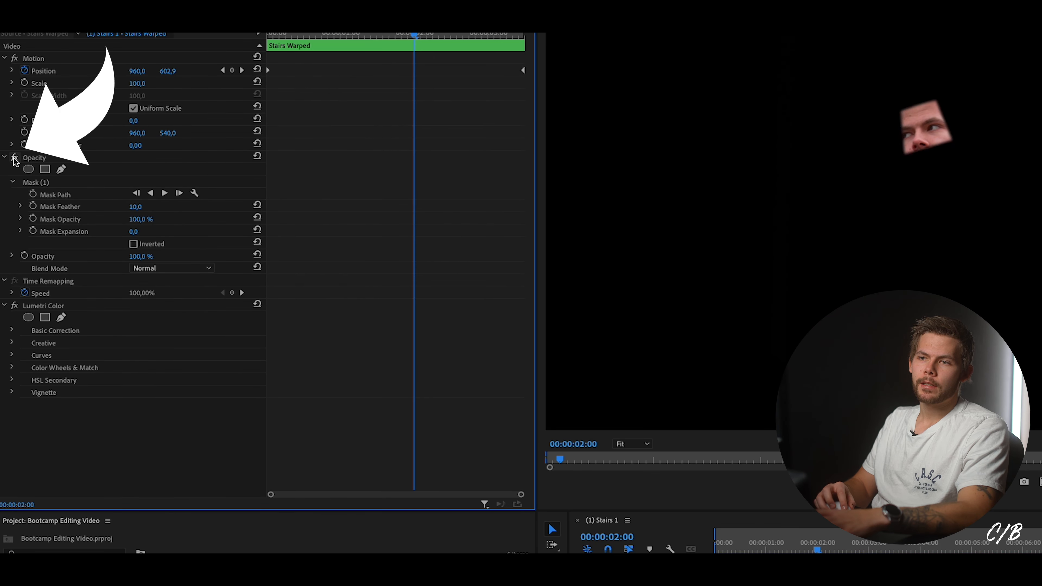
{"action": "left_click", "coordinate": [15, 157]}
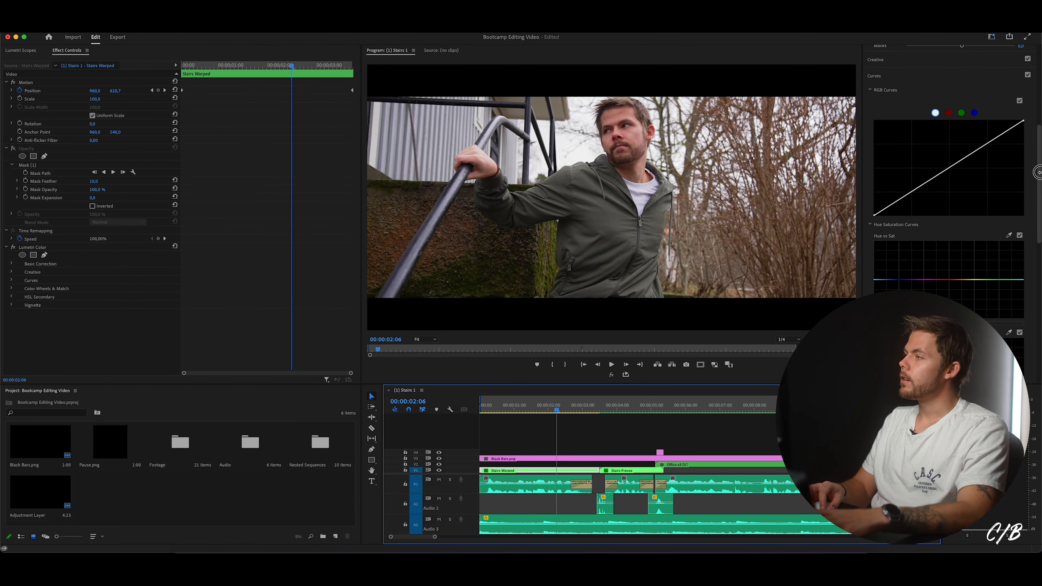
- Try an S-shaped contrast curve on the Stairs Warped clip's RGB Curves, and reset the curve
{"action": "scroll", "coordinate": [976, 182], "scroll_direction": "down", "scroll_amount": 1}
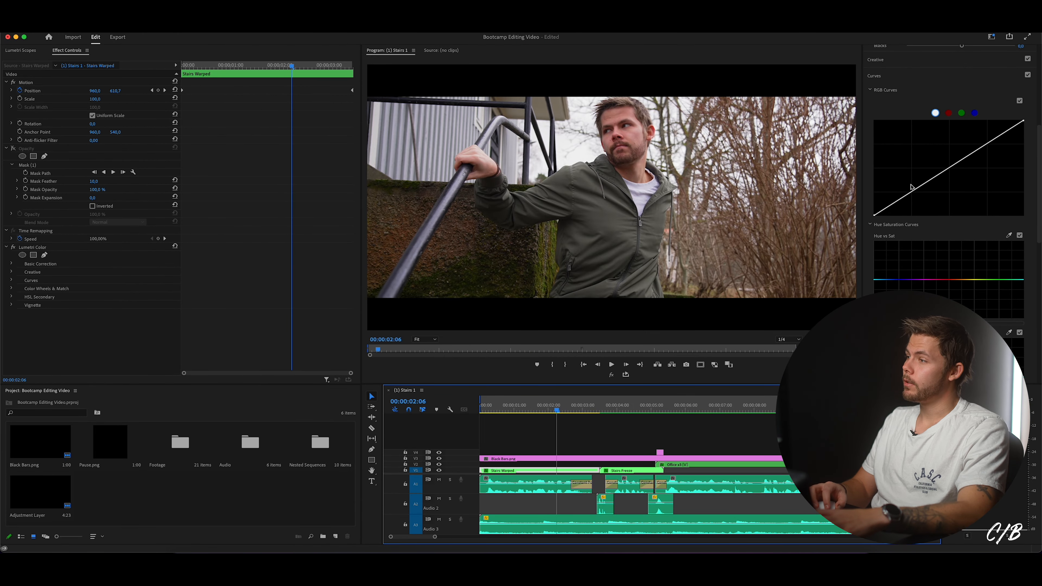
{"action": "left_click_drag", "start_coordinate": [900, 200], "coordinate": [909, 205]}
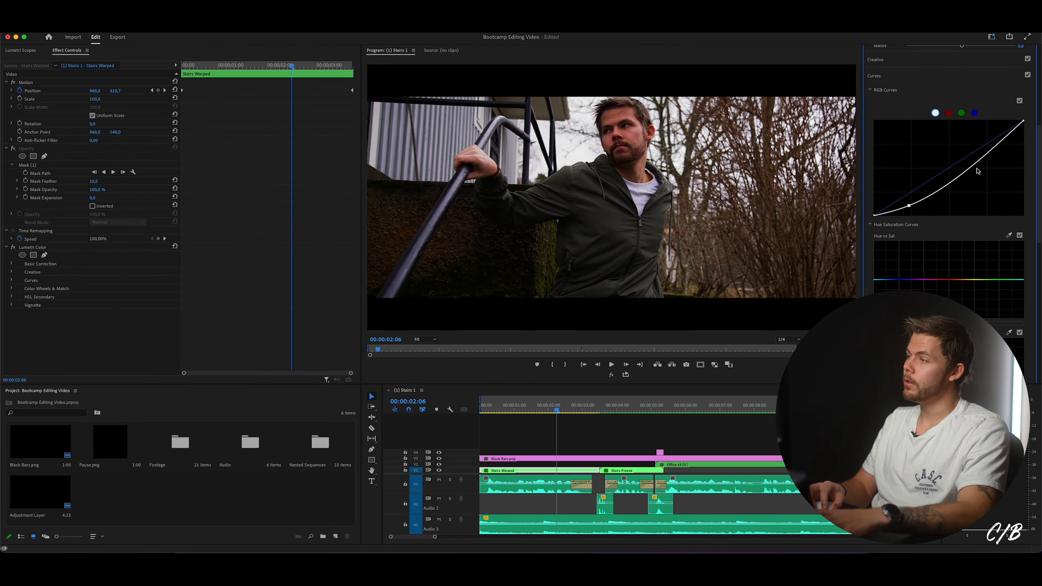
{"action": "left_click_drag", "start_coordinate": [974, 166], "coordinate": [965, 143]}
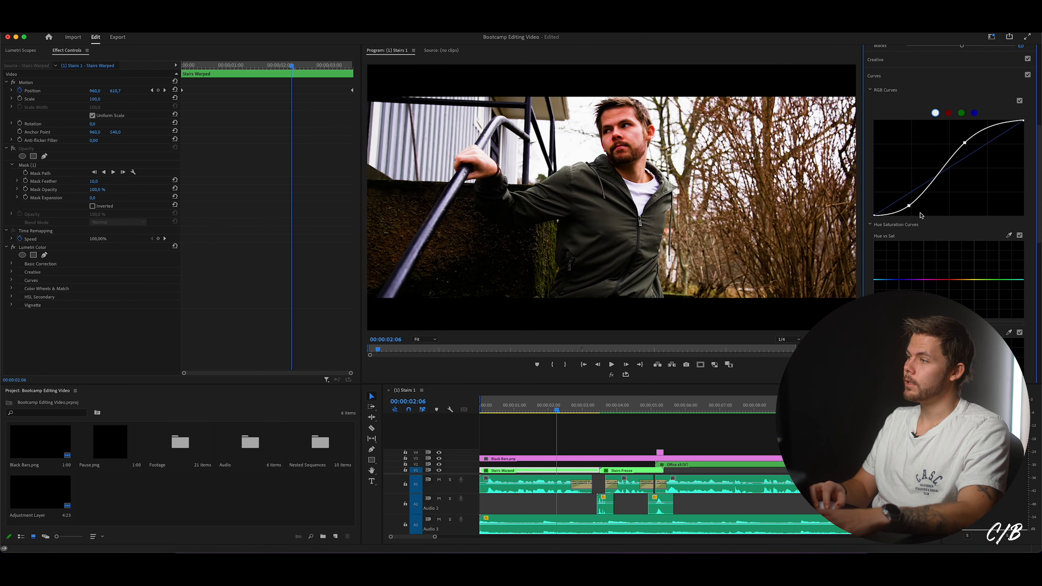
{"action": "double_click", "coordinate": [910, 209]}
- Try shifting the orange hues on the Hue vs Hue curve between anchor points in red and yellow, and undo the shift
{"action": "scroll", "coordinate": [943, 237], "scroll_direction": "down", "scroll_amount": 4}
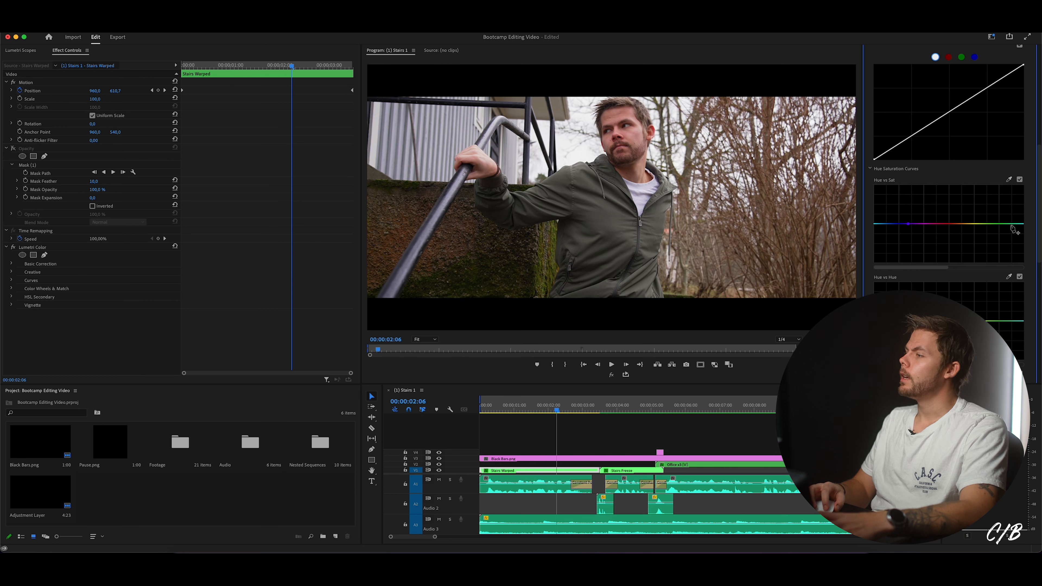
{"action": "mouse_move", "coordinate": [956, 225]}
{"action": "left_mouse_down"}
{"action": "mouse_move", "coordinate": [961, 265]}
{"action": "mouse_move", "coordinate": [958, 193]}
{"action": "mouse_move", "coordinate": [960, 225]}
{"action": "left_mouse_up"}
{"action": "scroll", "coordinate": [961, 225], "scroll_direction": "down", "scroll_amount": 1}
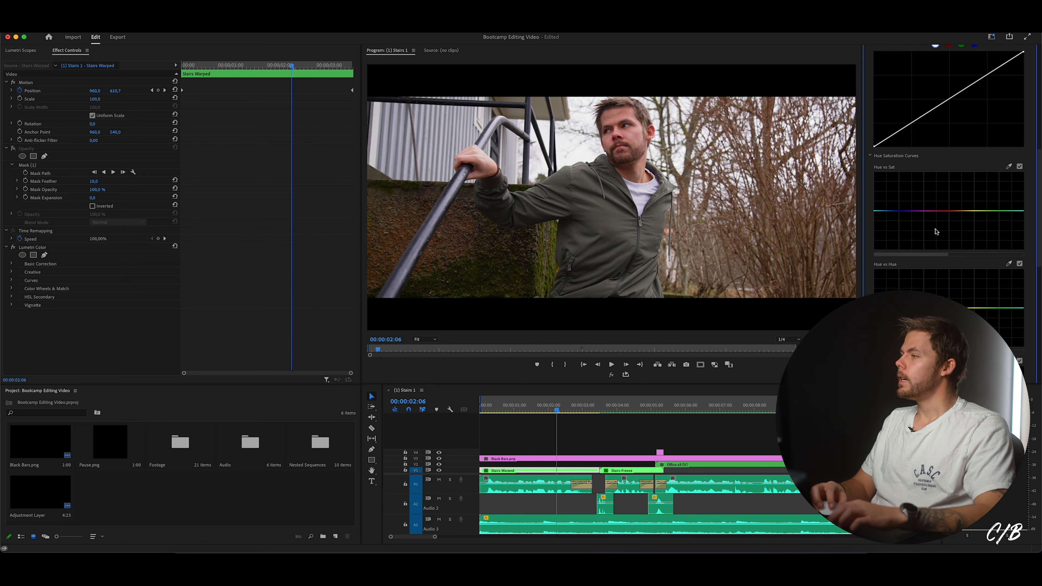
{"action": "scroll", "coordinate": [1038, 203], "scroll_direction": "down", "scroll_amount": 1}
{"action": "scroll", "coordinate": [1036, 205], "scroll_direction": "down", "scroll_amount": 4}
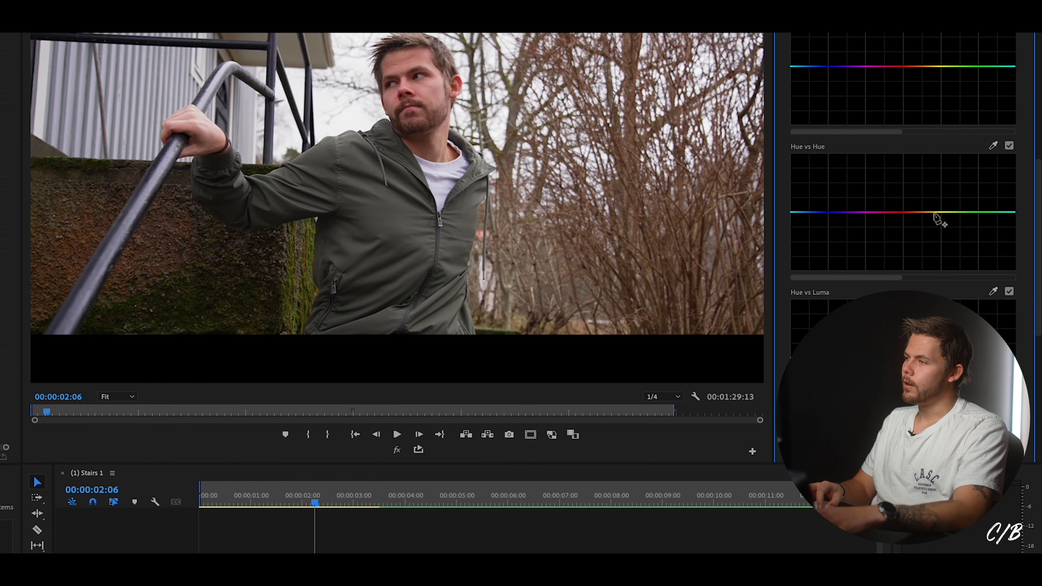
{"action": "left_click", "coordinate": [895, 213]}
{"action": "left_click", "coordinate": [938, 212]}
{"action": "mouse_move", "coordinate": [918, 213]}
{"action": "left_mouse_down"}
{"action": "mouse_move", "coordinate": [917, 190]}
{"action": "mouse_move", "coordinate": [919, 236]}
{"action": "mouse_move", "coordinate": [918, 177]}
{"action": "mouse_move", "coordinate": [918, 239]}
{"action": "mouse_move", "coordinate": [919, 190]}
{"action": "mouse_move", "coordinate": [919, 232]}
{"action": "mouse_move", "coordinate": [918, 204]}
{"action": "left_mouse_up"}
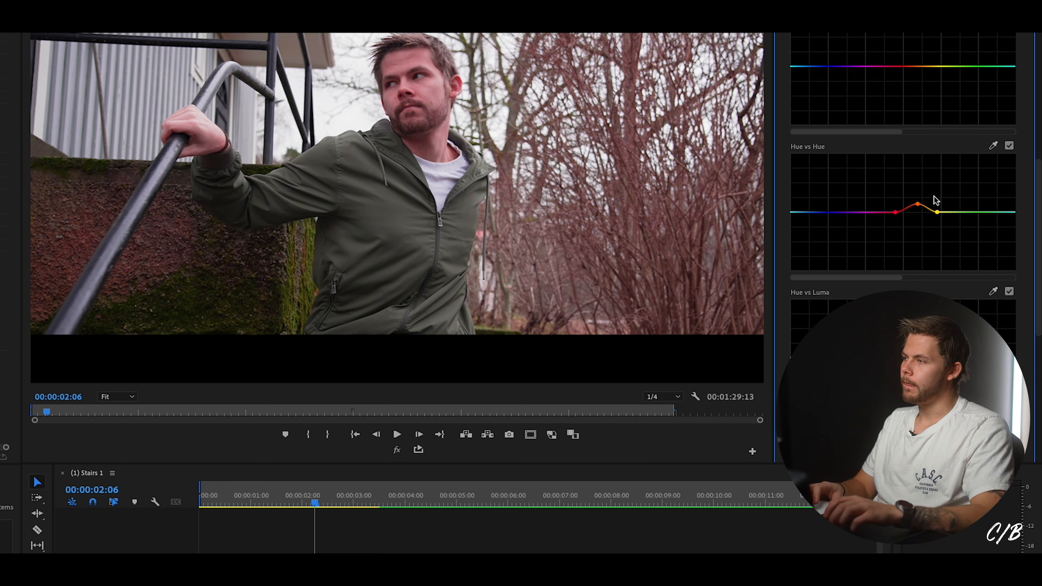
{"action": "key", "text": "super+z"}
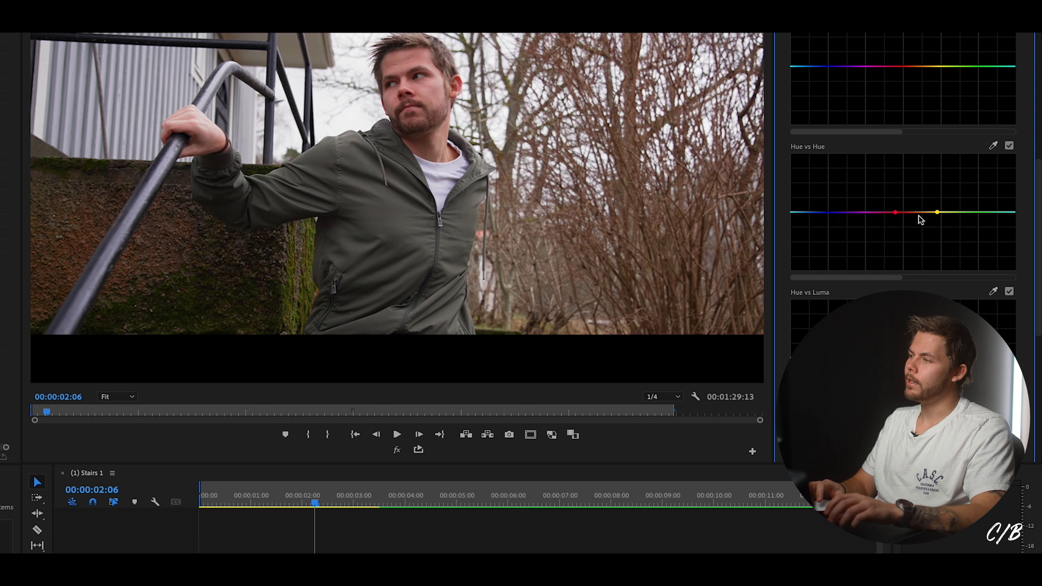
- Sample the man's skin tone into the Hue vs Hue curve and adjust its middle point against the vectorscope with the face mask re-enabled
{"action": "left_click", "coordinate": [993, 146]}
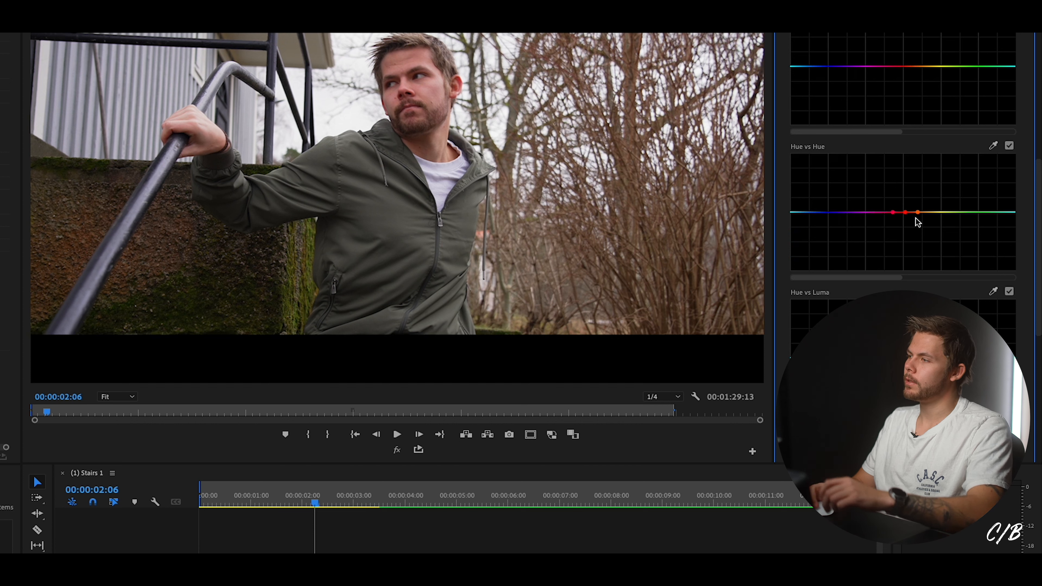
{"action": "mouse_move", "coordinate": [906, 214]}
{"action": "left_mouse_down"}
{"action": "mouse_move", "coordinate": [904, 201]}
{"action": "mouse_move", "coordinate": [905, 222]}
{"action": "mouse_move", "coordinate": [907, 214]}
{"action": "left_mouse_up"}
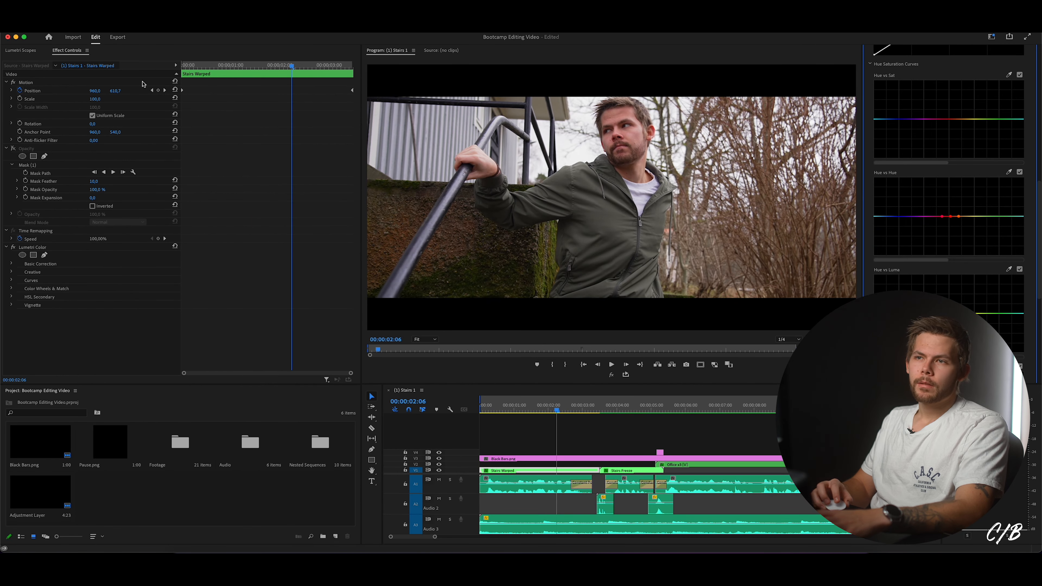
{"action": "left_click", "coordinate": [20, 51]}
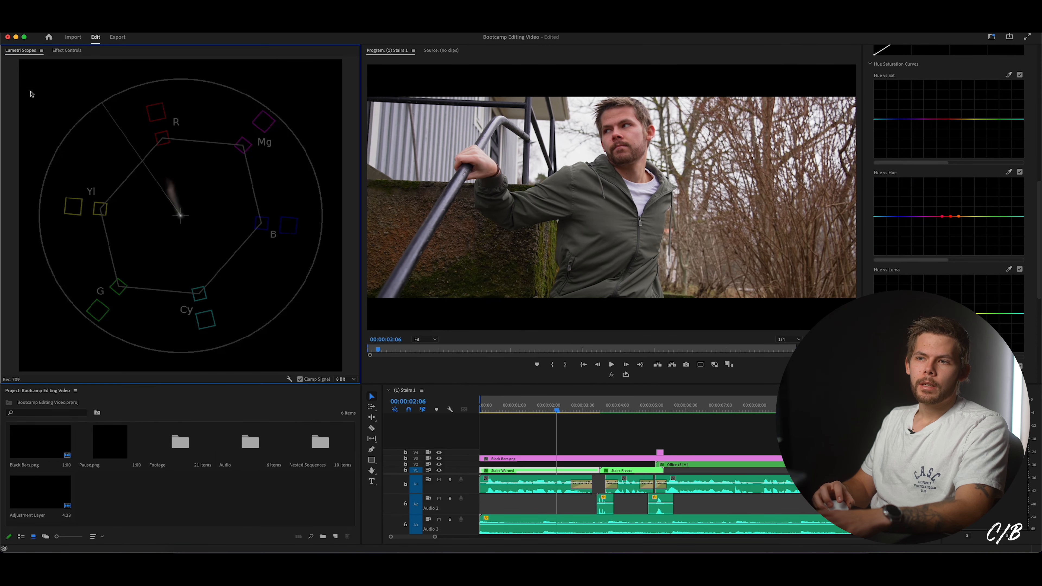
{"action": "left_click", "coordinate": [61, 52]}
{"action": "left_click", "coordinate": [13, 149]}
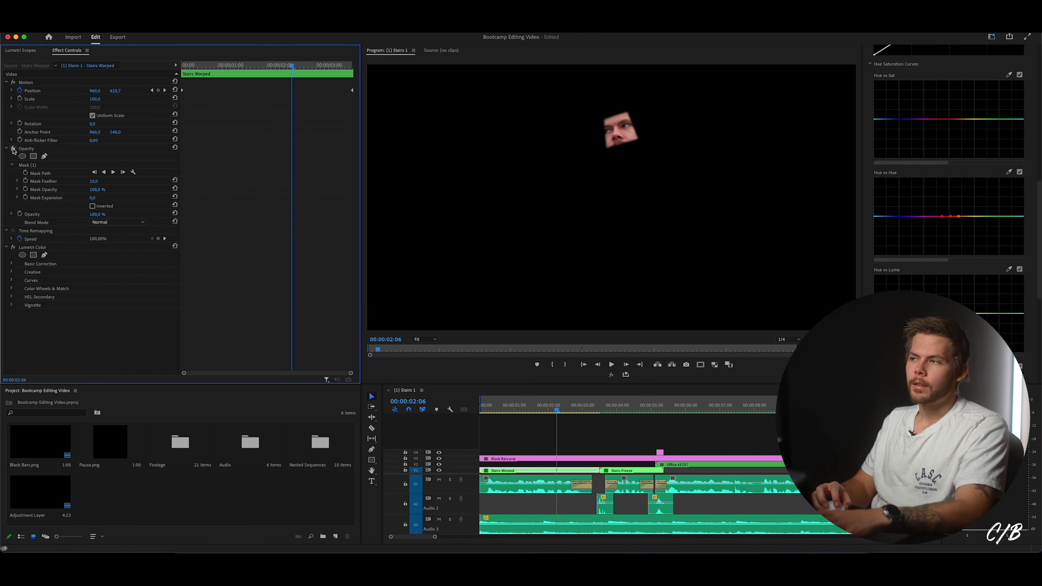
{"action": "left_click", "coordinate": [20, 50]}
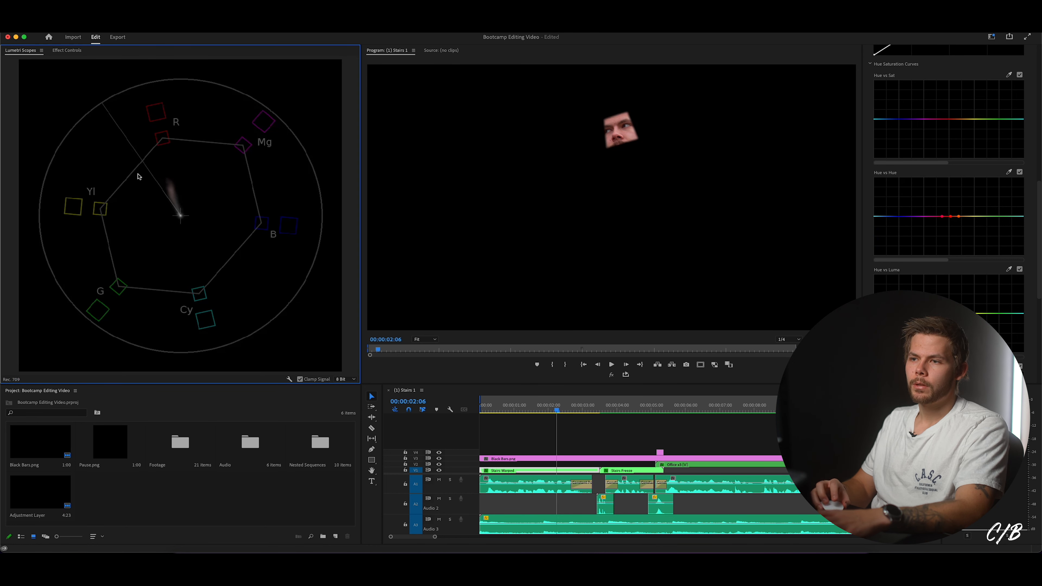
{"action": "left_click", "coordinate": [951, 218]}
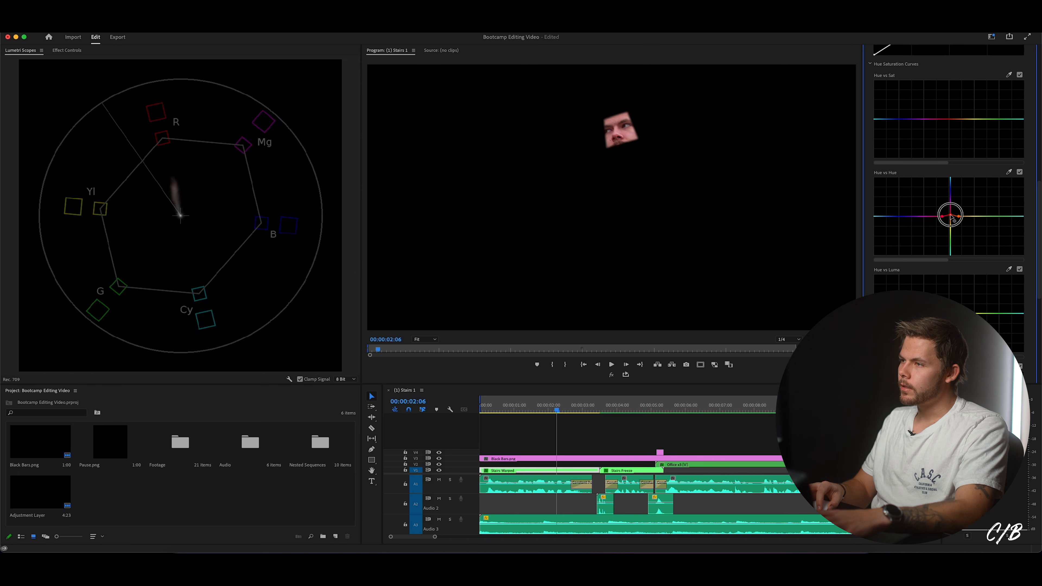
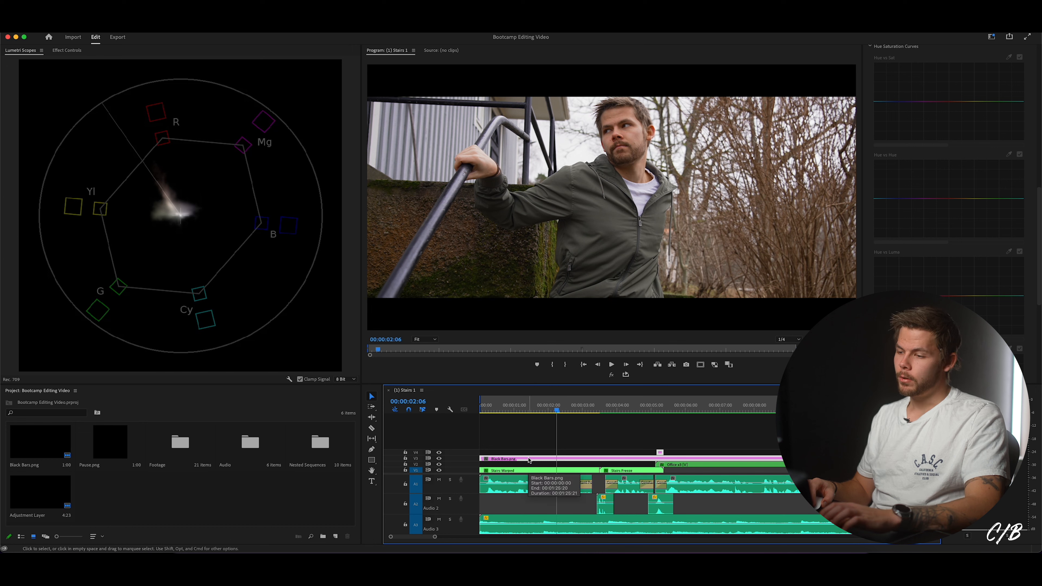
- Move Black Bars.png and the short clip above it up two tracks, and stretch an adjustment layer across the freed track to the bars' end
{"action": "left_click_drag", "start_coordinate": [529, 460], "coordinate": [530, 443]}
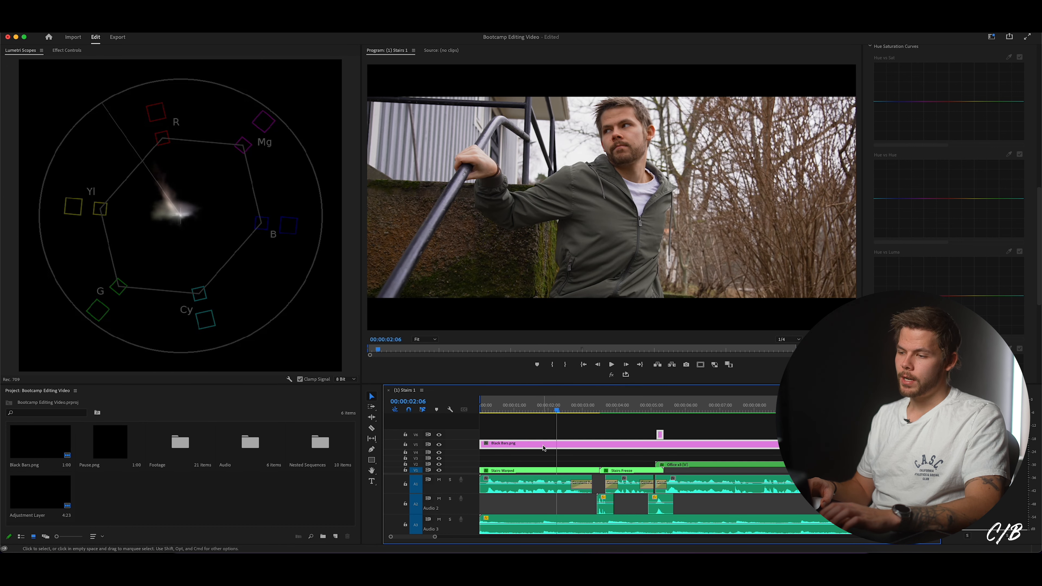
{"action": "left_click", "coordinate": [30, 494]}
{"action": "left_click_drag", "start_coordinate": [339, 495], "coordinate": [481, 459]}
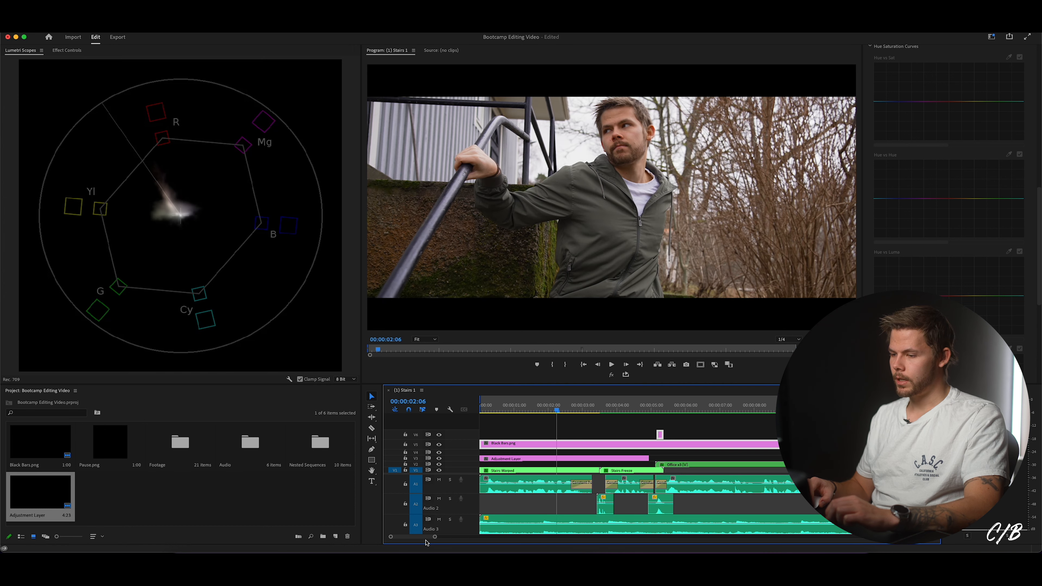
{"action": "left_click_drag", "start_coordinate": [435, 538], "coordinate": [604, 537]}
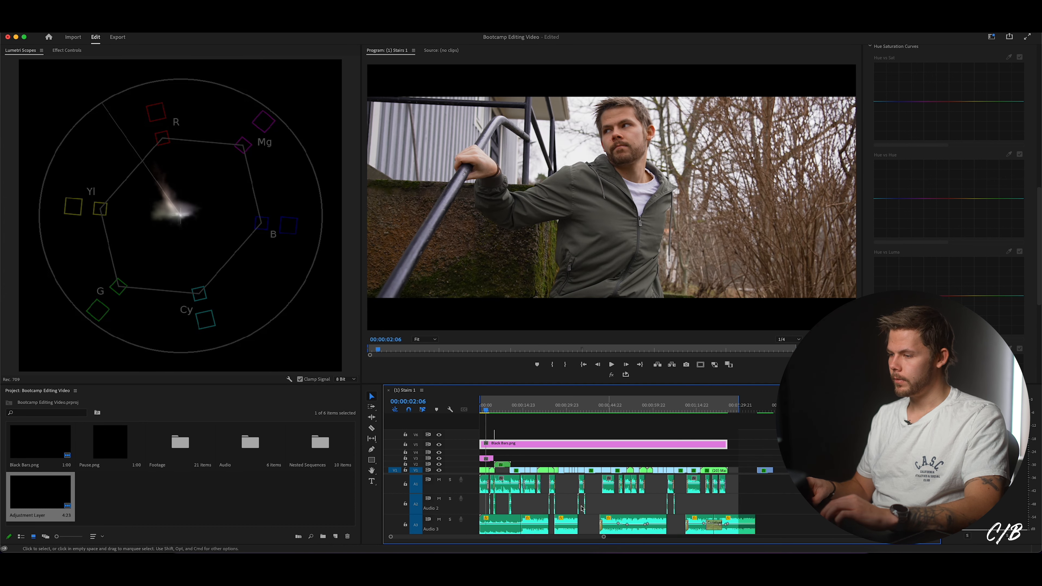
{"action": "left_click_drag", "start_coordinate": [502, 457], "coordinate": [727, 459]}
- Copy the Lumetri Color effect from the Stairs Warped clip to the adjustment layer and check its Hue vs Hue curve there
{"action": "left_click", "coordinate": [485, 471]}
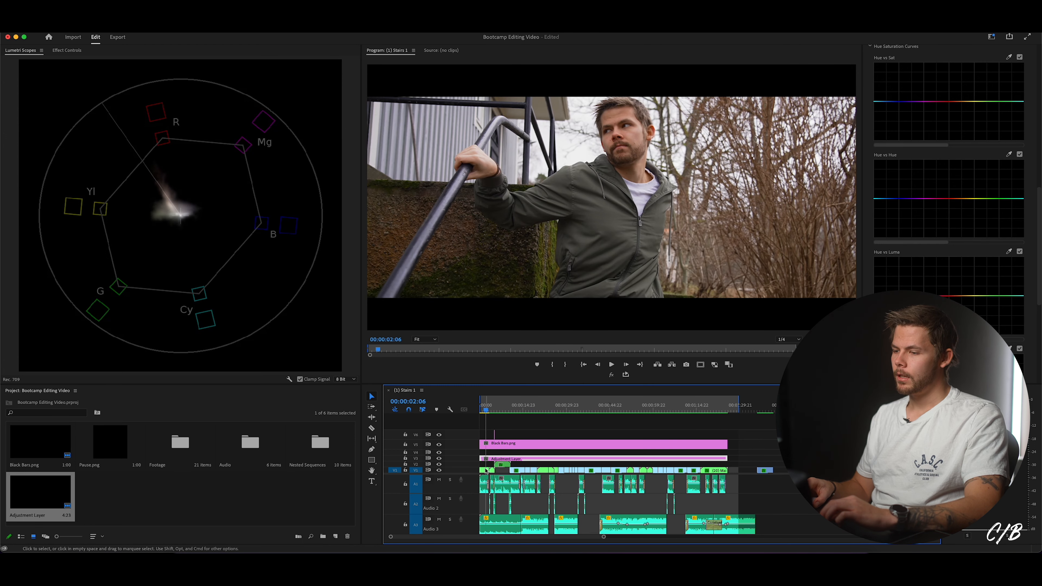
{"action": "left_click", "coordinate": [59, 51]}
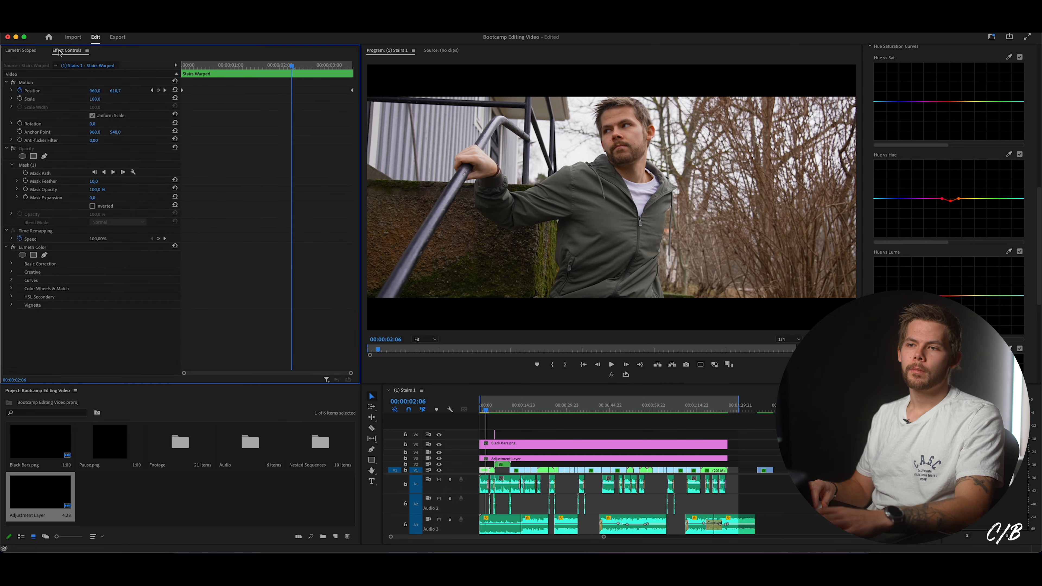
{"action": "left_click", "coordinate": [33, 247]}
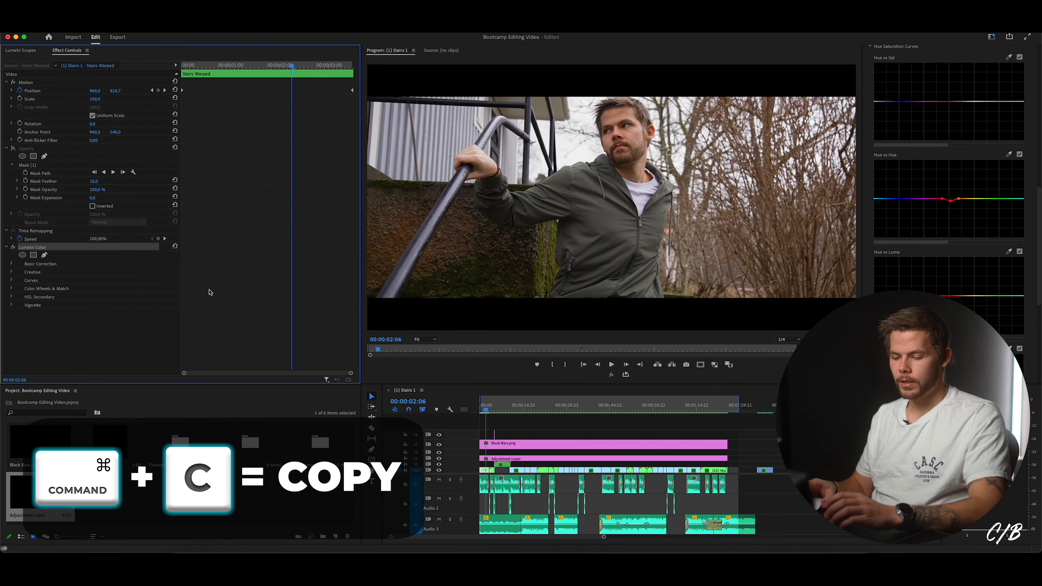
{"action": "left_click", "coordinate": [493, 459]}
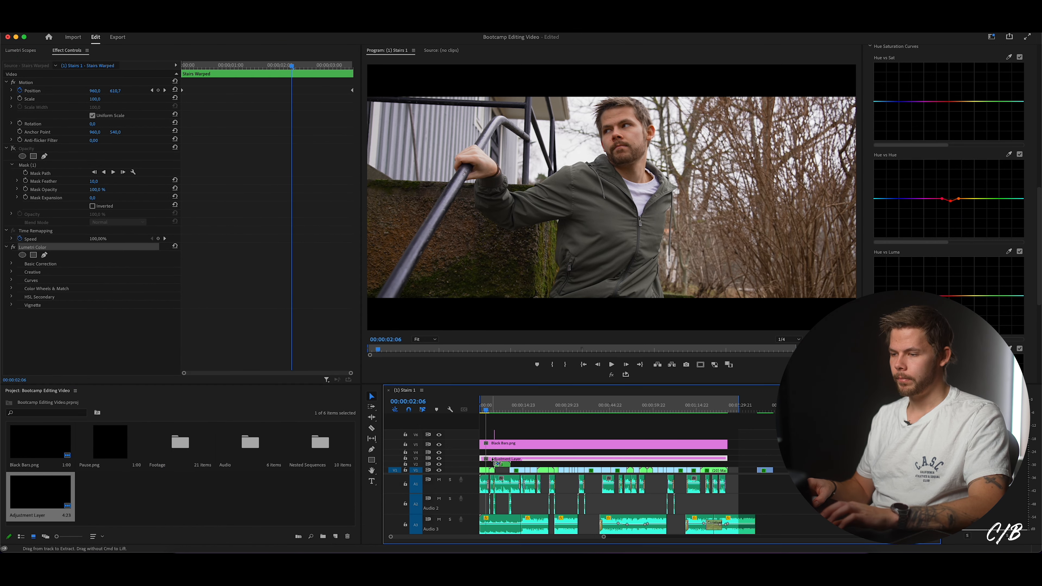
{"action": "left_click", "coordinate": [490, 459]}
{"action": "key", "text": "super+v"}
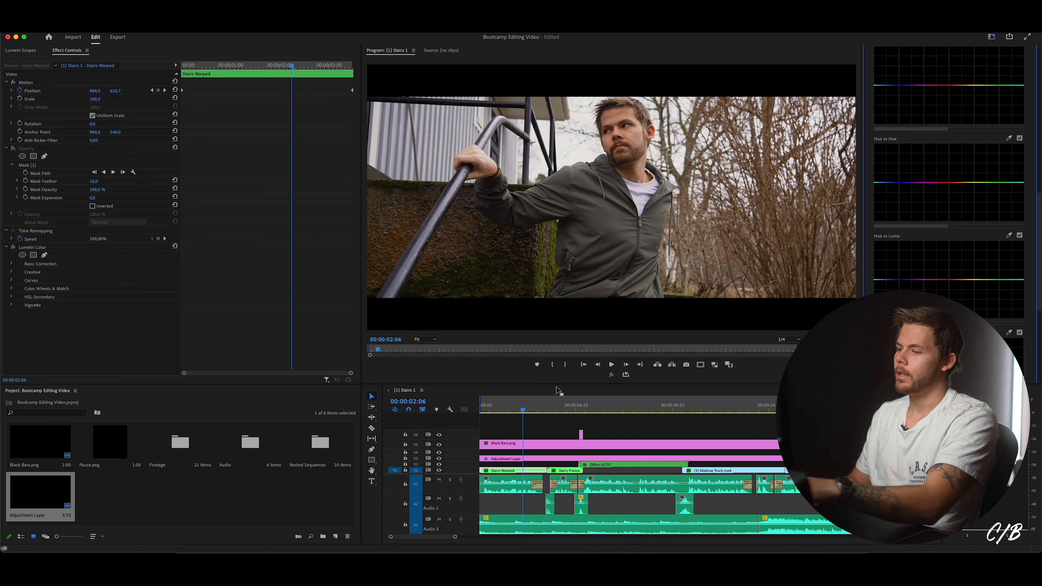
{"action": "left_click", "coordinate": [508, 460]}
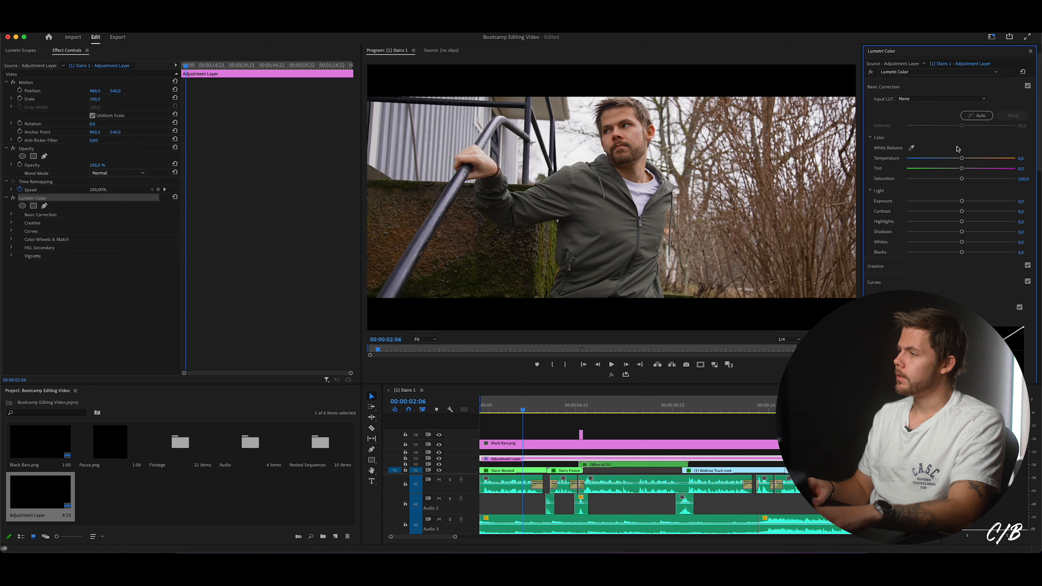
{"action": "scroll", "coordinate": [986, 179], "scroll_direction": "down", "scroll_amount": 10}
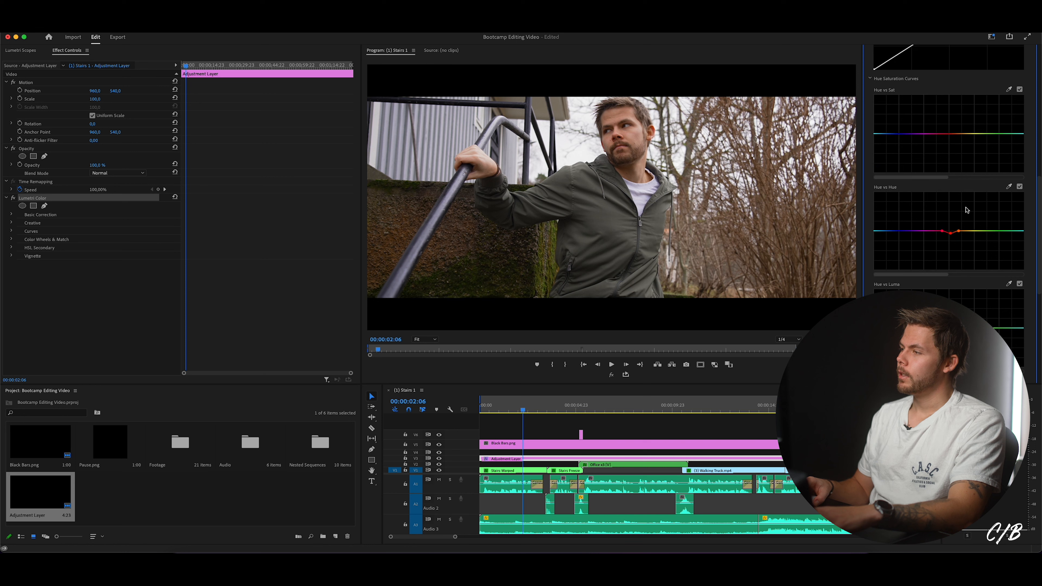
- Rename the adjustment layer clip in the timeline as Skin tones correct
{"action": "right_click", "coordinate": [504, 460]}
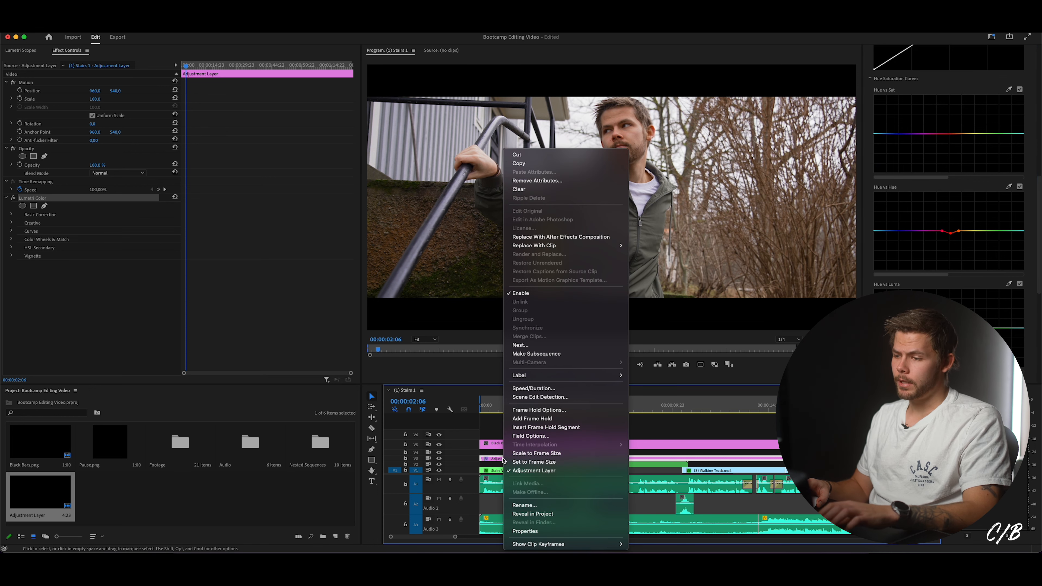
{"action": "left_click", "coordinate": [525, 505]}
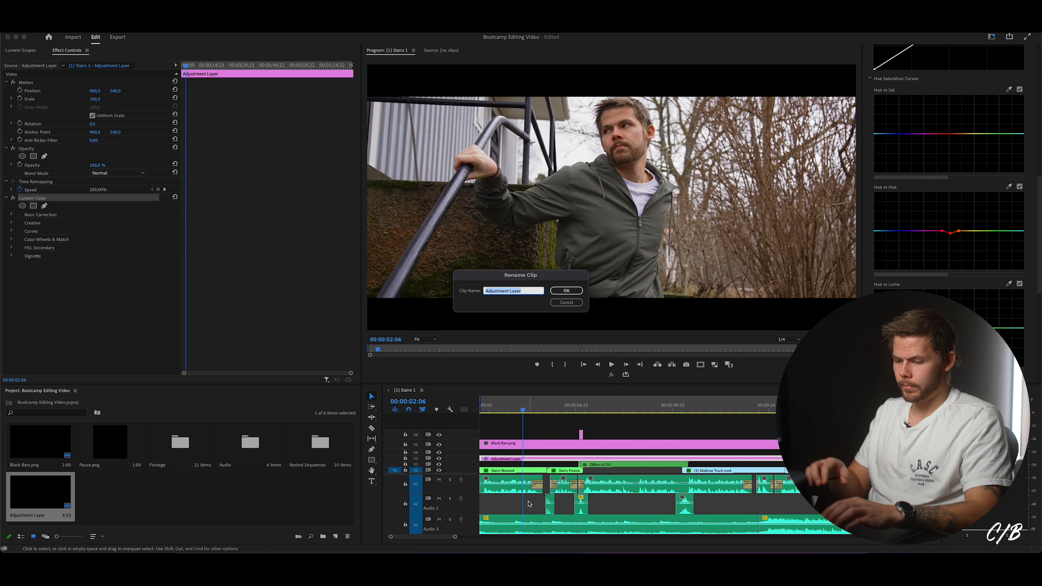
{"action": "type", "text": "Skin tones correct"}
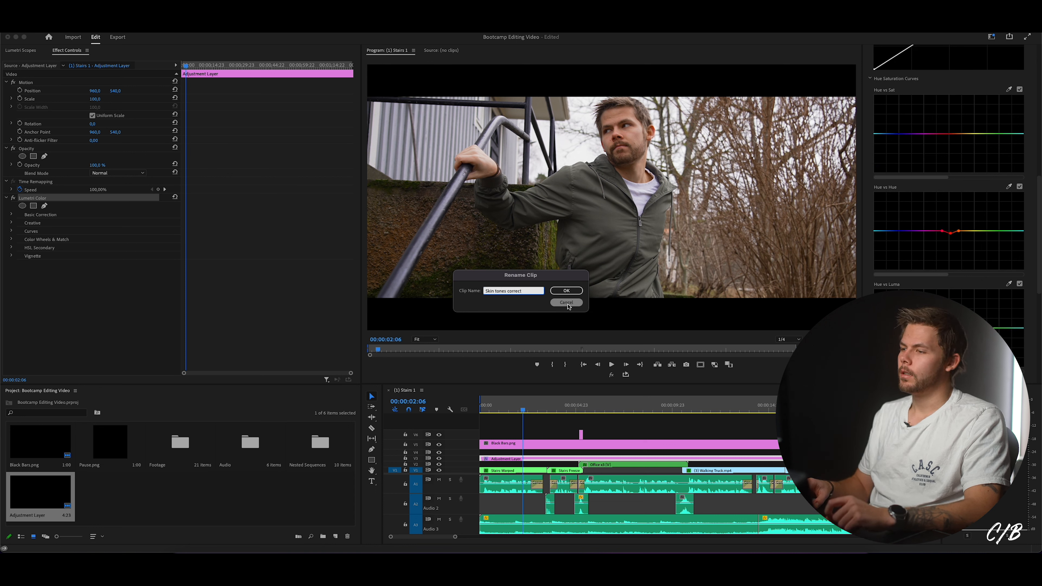
{"action": "left_click", "coordinate": [566, 291]}
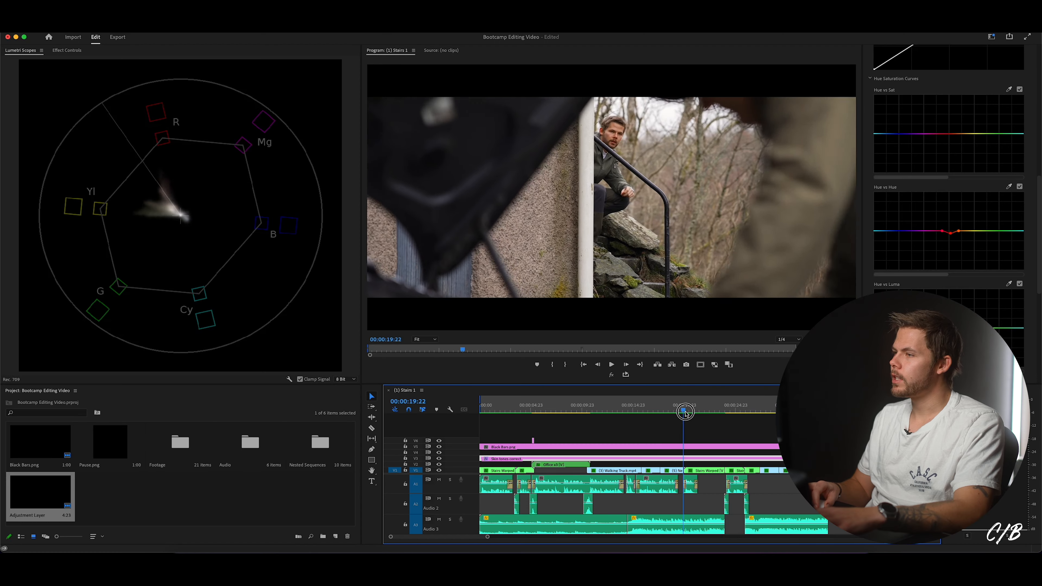
- Check the corrected skin tones against the vectorscope and the Hue vs Hue curve across the stairs, falling, banana peel and office shots
{"action": "scroll", "coordinate": [698, 426], "scroll_direction": "right", "scroll_amount": 5}
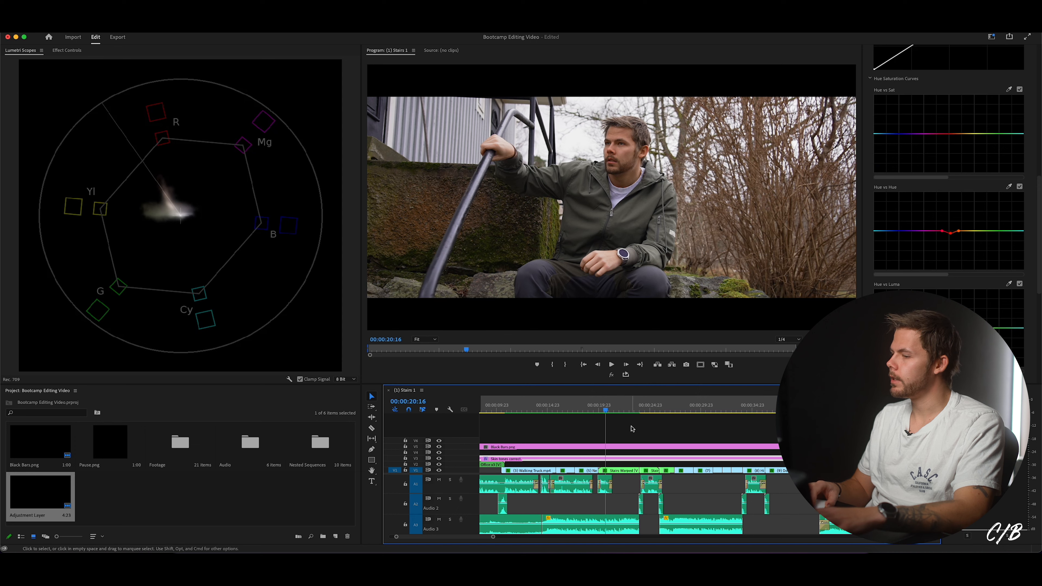
{"action": "scroll", "coordinate": [633, 429], "scroll_direction": "left", "scroll_amount": 5}
{"action": "left_click_drag", "start_coordinate": [691, 410], "coordinate": [795, 409]}
{"action": "scroll", "coordinate": [777, 435], "scroll_direction": "right", "scroll_amount": 5}
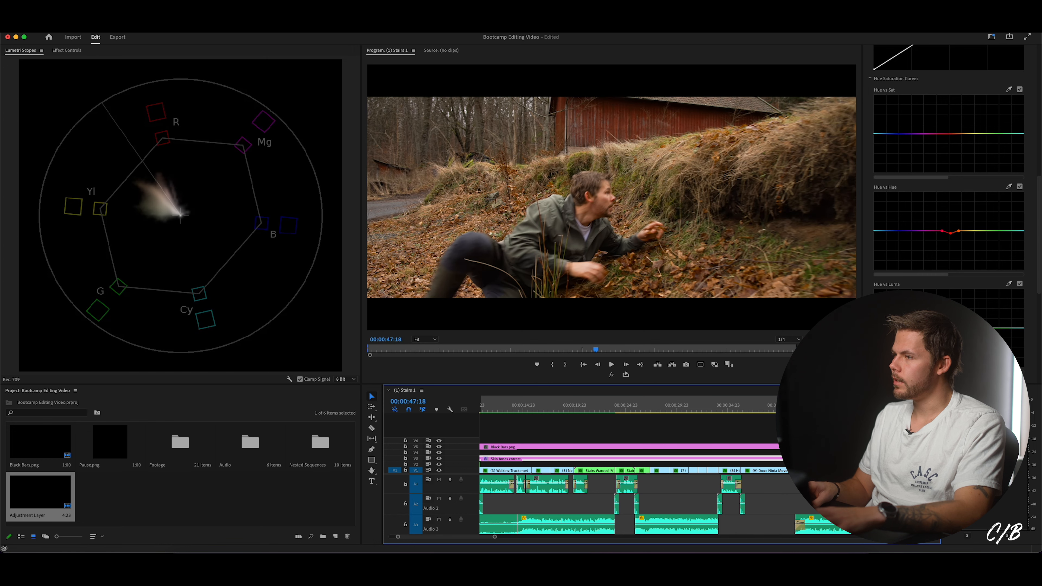
{"action": "scroll", "coordinate": [657, 493], "scroll_direction": "right", "scroll_amount": 5}
{"action": "left_click", "coordinate": [813, 406]}
{"action": "scroll", "coordinate": [733, 427], "scroll_direction": "left", "scroll_amount": 10}
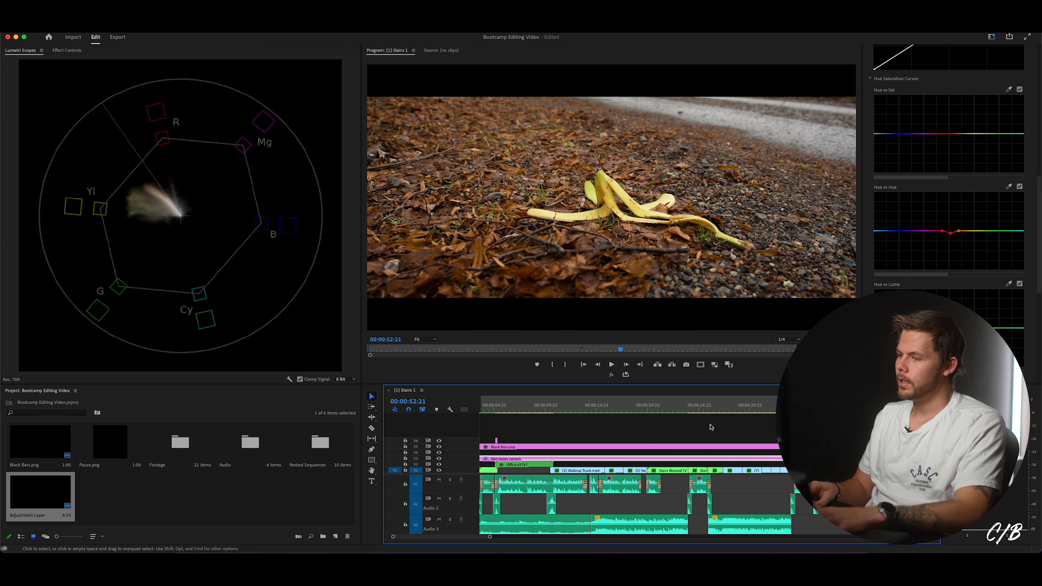
{"action": "left_click", "coordinate": [562, 407]}
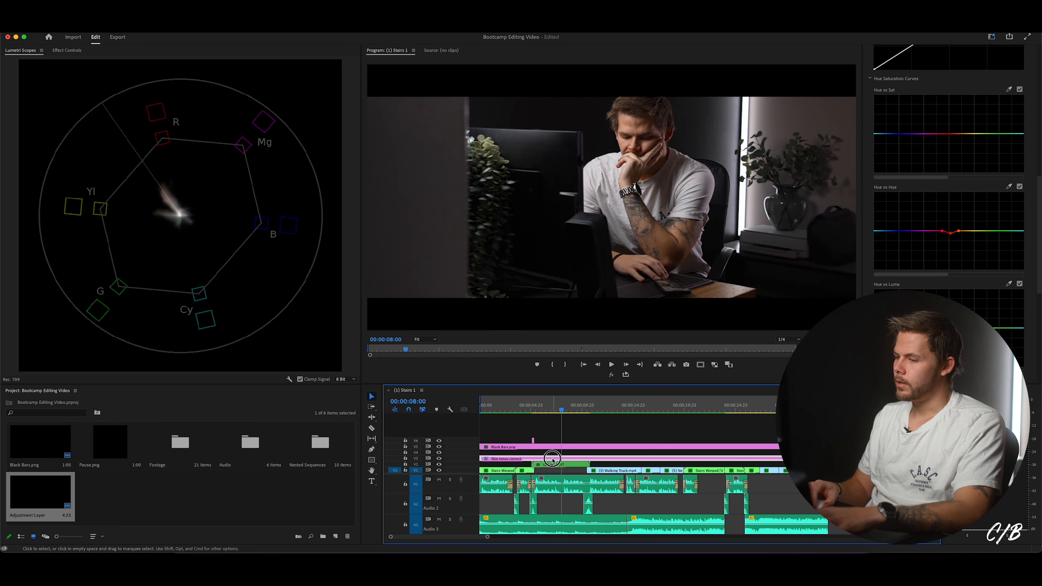
{"action": "left_click", "coordinate": [951, 234]}
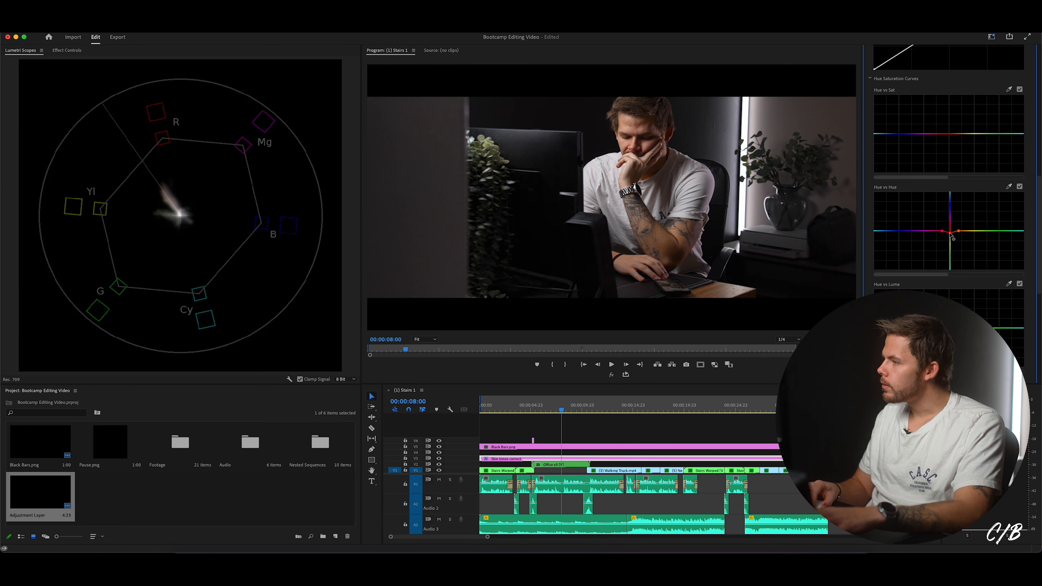
{"action": "left_click", "coordinate": [556, 406]}
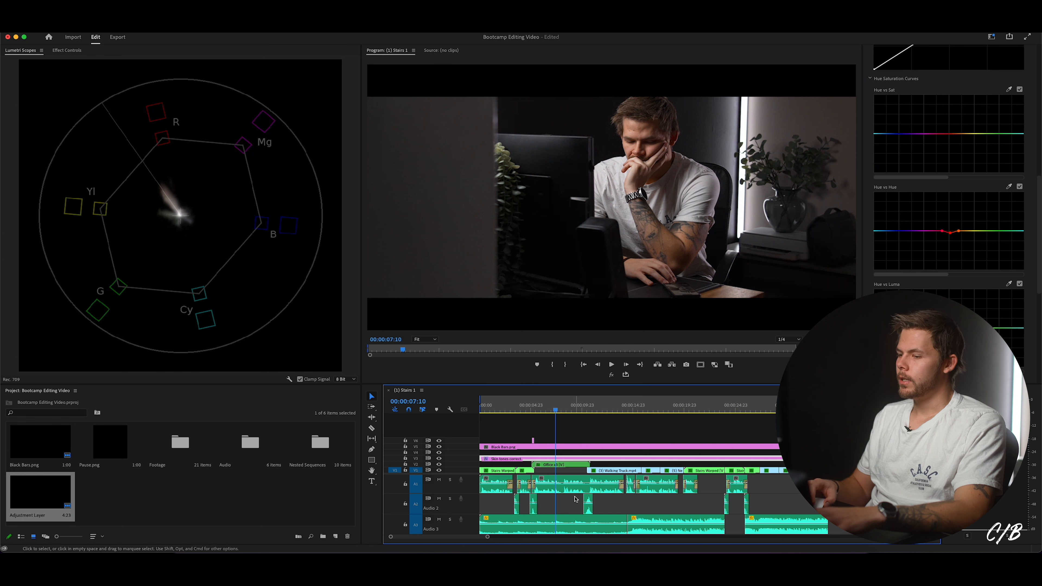
- Render the sequence's video previews with the whole timeline in view and check the shot at 00:00:45:16
{"action": "left_click_drag", "start_coordinate": [487, 539], "coordinate": [636, 537]}
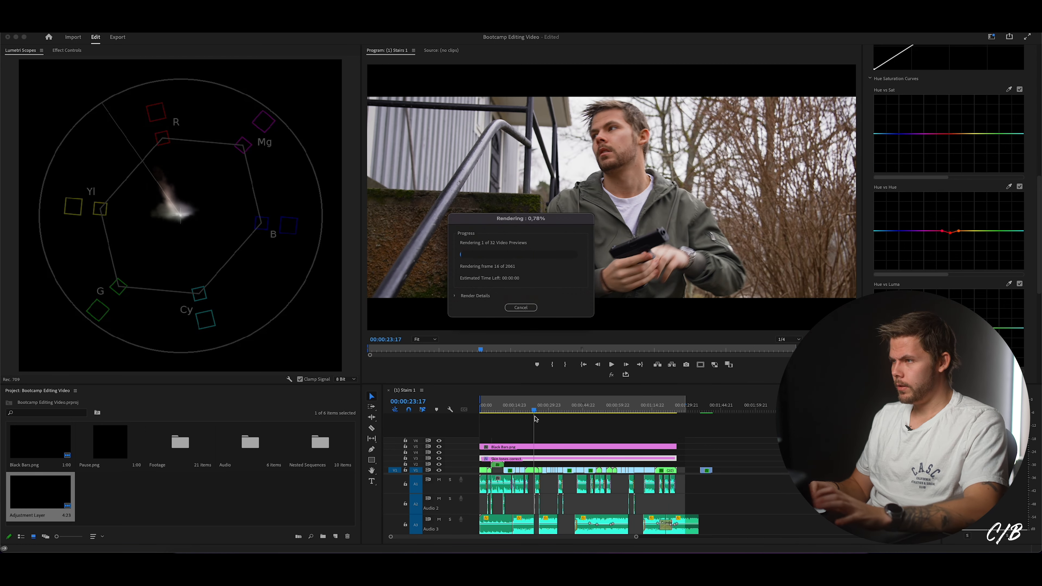
{"action": "left_click", "coordinate": [586, 411]}
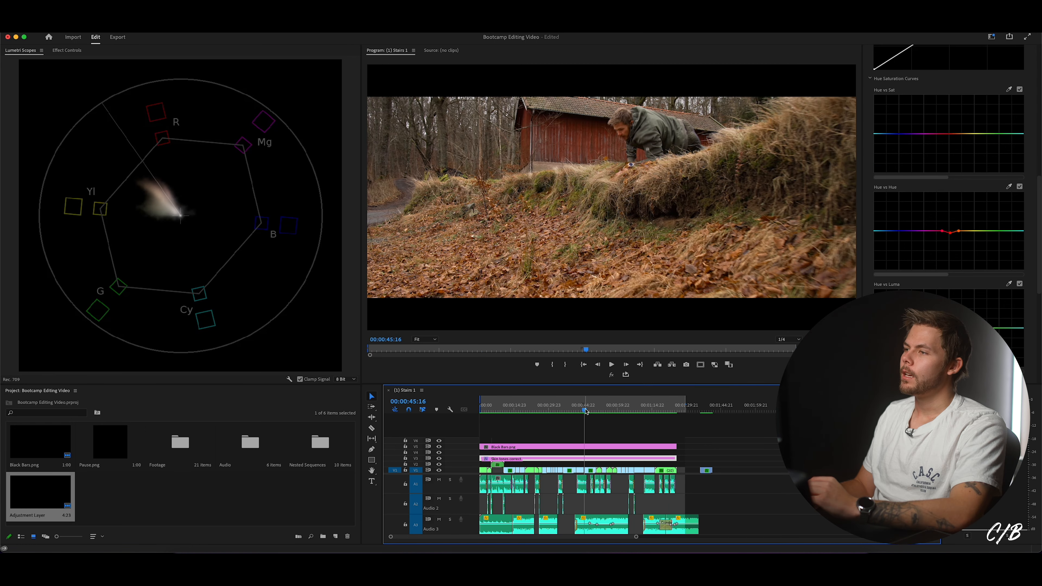
{"action": "mouse_move", "coordinate": [586, 411]}
{"action": "left_mouse_down"}
{"action": "mouse_move", "coordinate": [577, 412]}
{"action": "mouse_move", "coordinate": [586, 412]}
{"action": "left_mouse_up"}
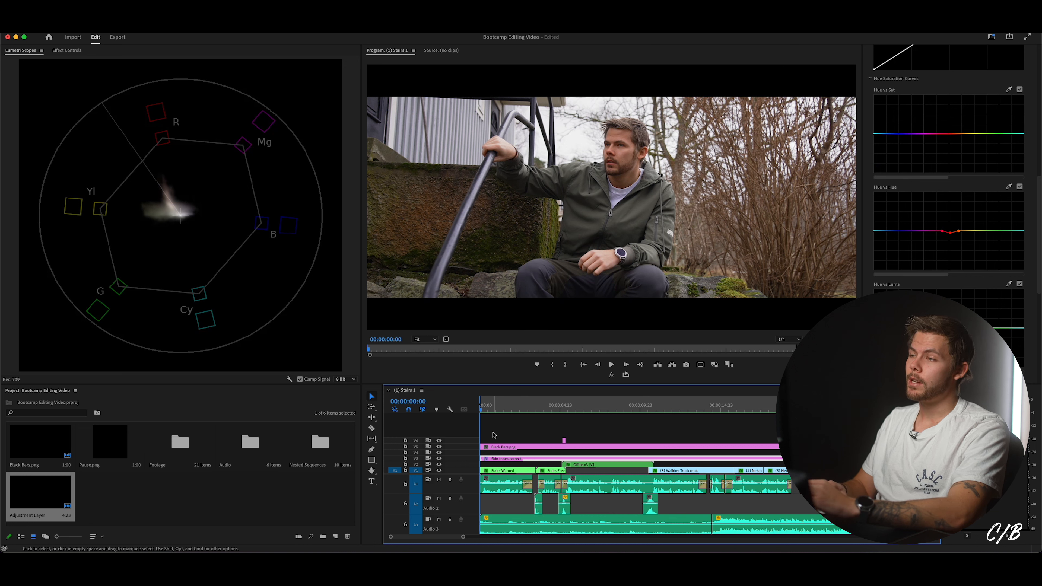
- Move the Skin tones correct clip up one track and place a new adjustment layer beneath it over the two opening Stairs clips
{"action": "left_click", "coordinate": [500, 471]}
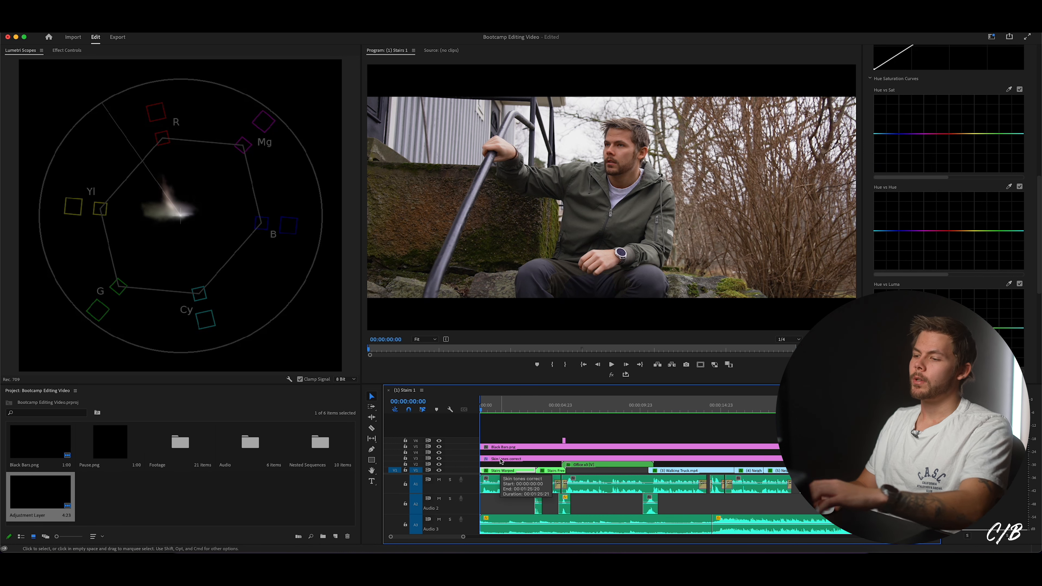
{"action": "left_click_drag", "start_coordinate": [500, 461], "coordinate": [500, 453]}
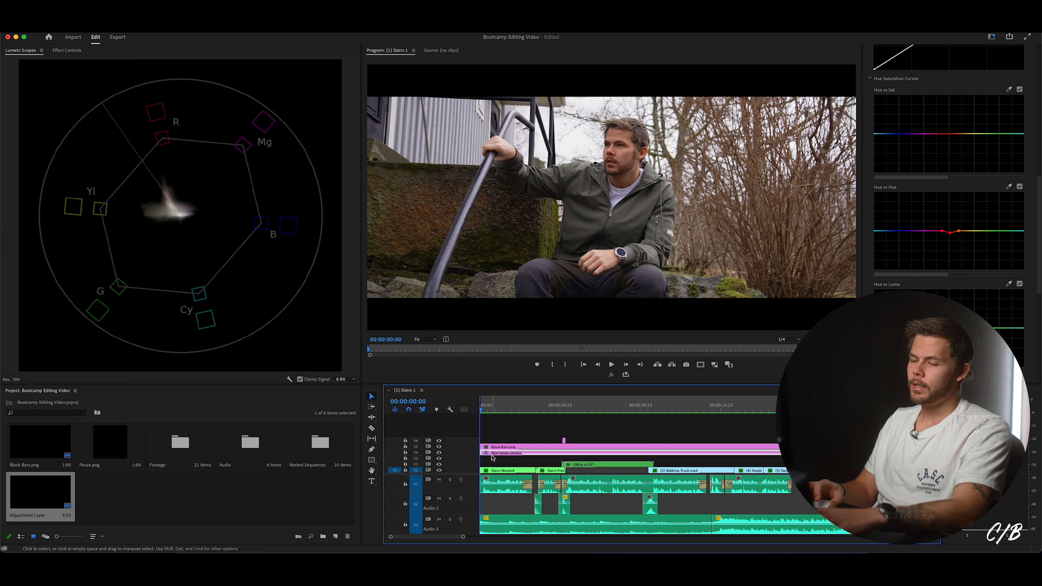
{"action": "left_click_drag", "start_coordinate": [42, 495], "coordinate": [482, 460]}
{"action": "left_click_drag", "start_coordinate": [561, 458], "coordinate": [566, 458]}
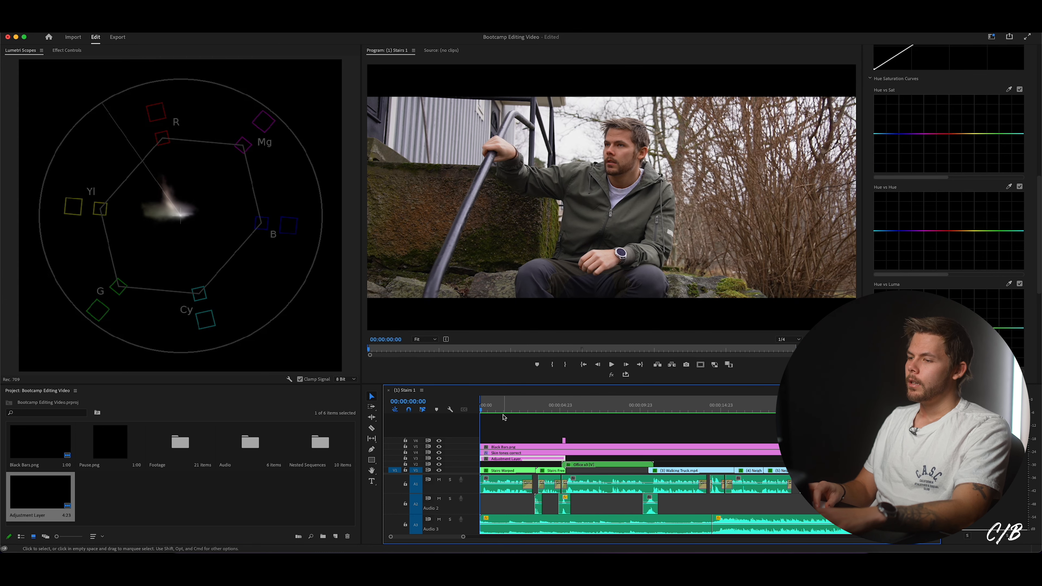
- Draw an elliptical opacity mask around the man's face on the new adjustment layer at 00:00:01:06
{"action": "left_click", "coordinate": [500, 409]}
{"action": "left_click", "coordinate": [66, 50]}
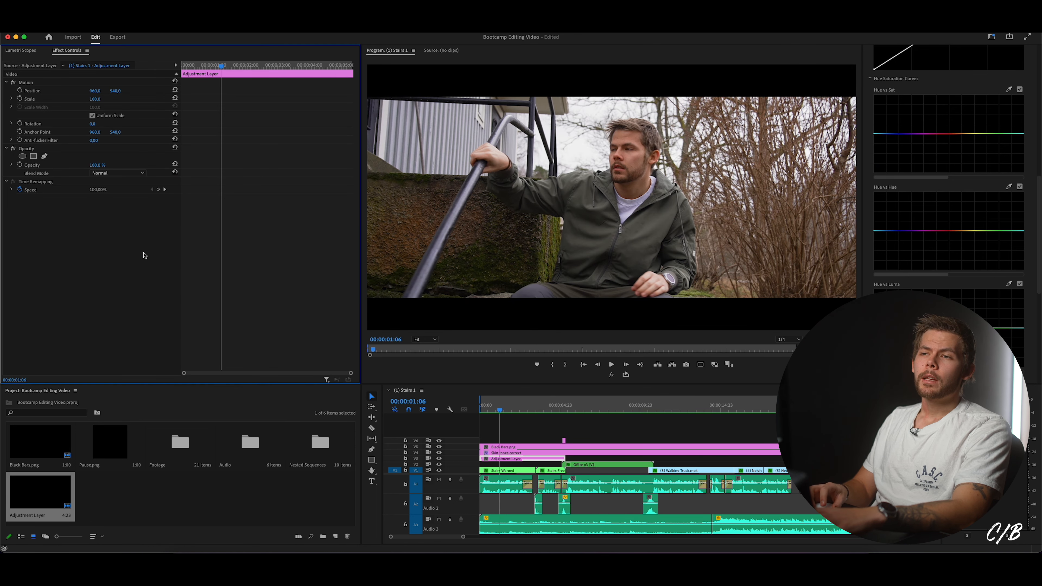
{"action": "left_click", "coordinate": [22, 156]}
{"action": "left_click_drag", "start_coordinate": [614, 134], "coordinate": [632, 154]}
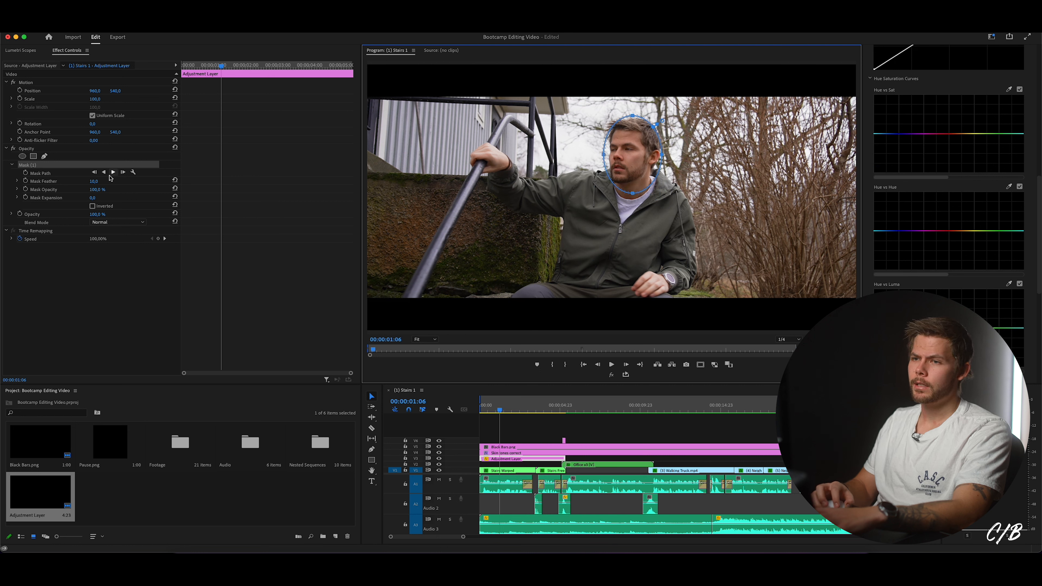
- Increase the face mask's feather to about 80 and set the adjustment layer's Lumetri exposure to 0.5
{"action": "left_click_drag", "start_coordinate": [94, 182], "coordinate": [122, 182]}
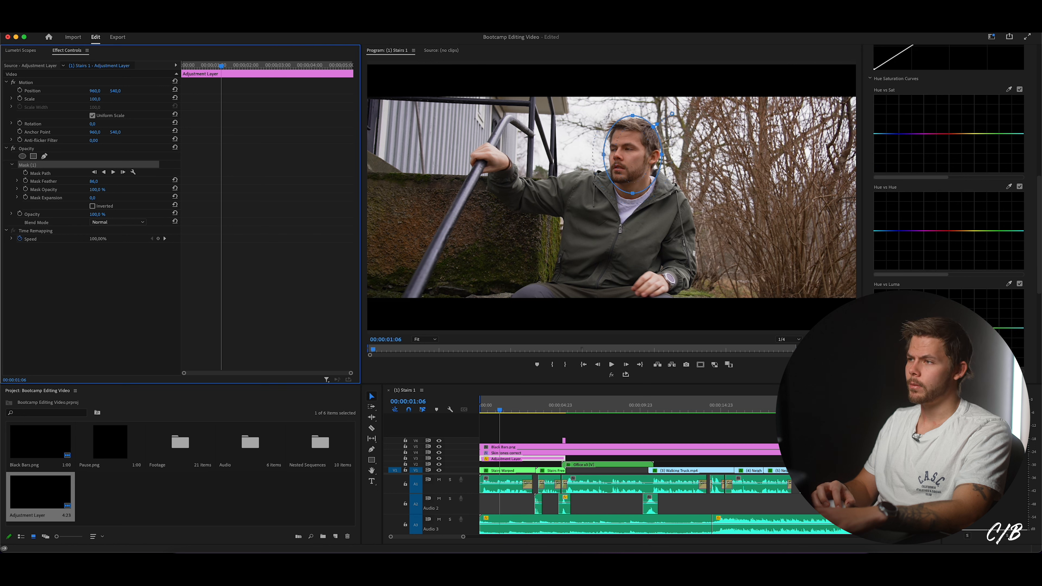
{"action": "left_click_drag", "start_coordinate": [1038, 246], "coordinate": [1039, 102]}
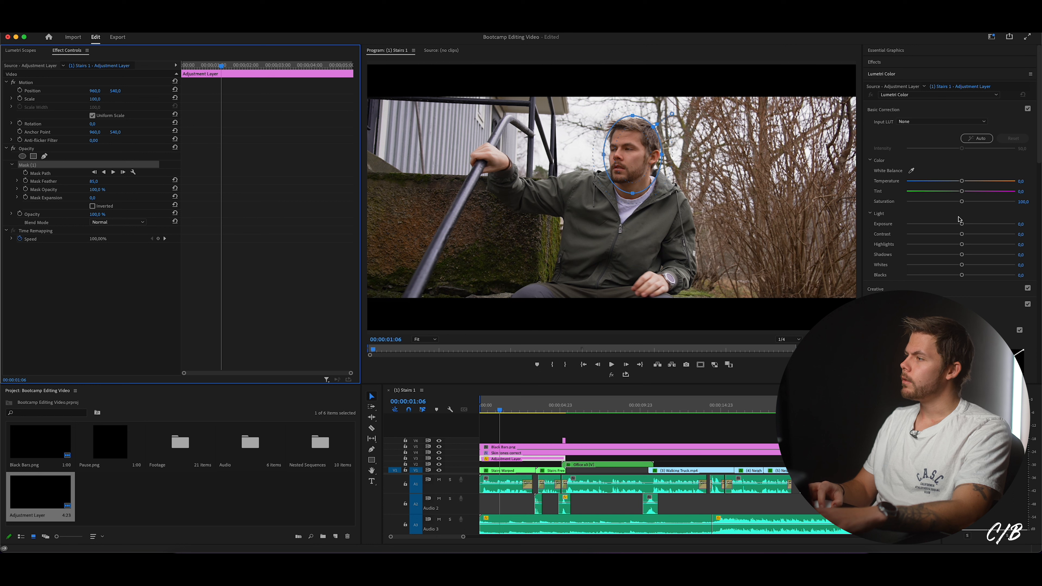
{"action": "left_click_drag", "start_coordinate": [963, 226], "coordinate": [965, 226]}
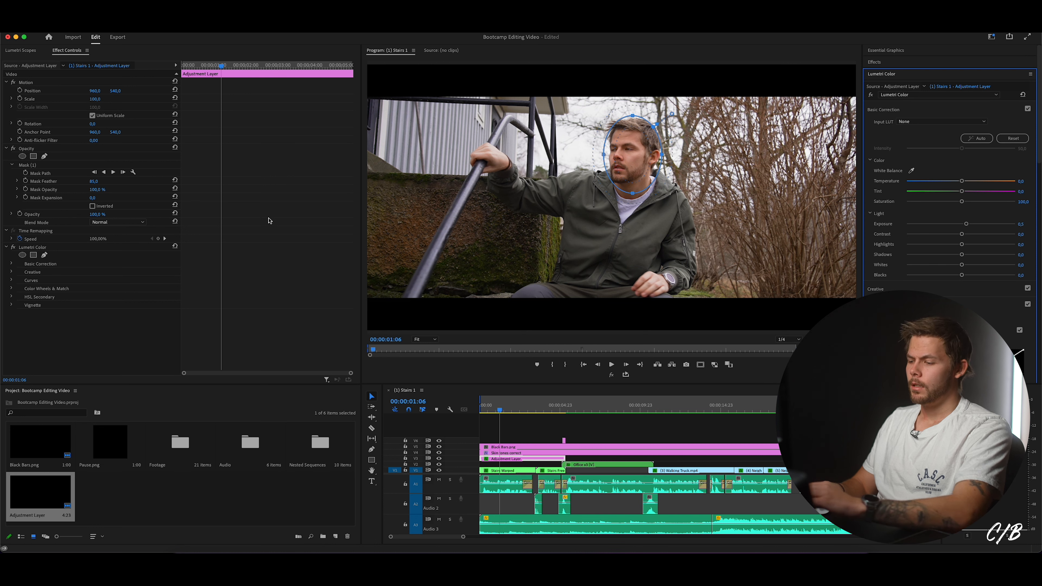
- Start keyframing the face mask's path at 00:00:01:06 and reposition the mask over the face at 00:00:00:12 and 00:00:00:00
{"action": "left_click", "coordinate": [25, 173]}
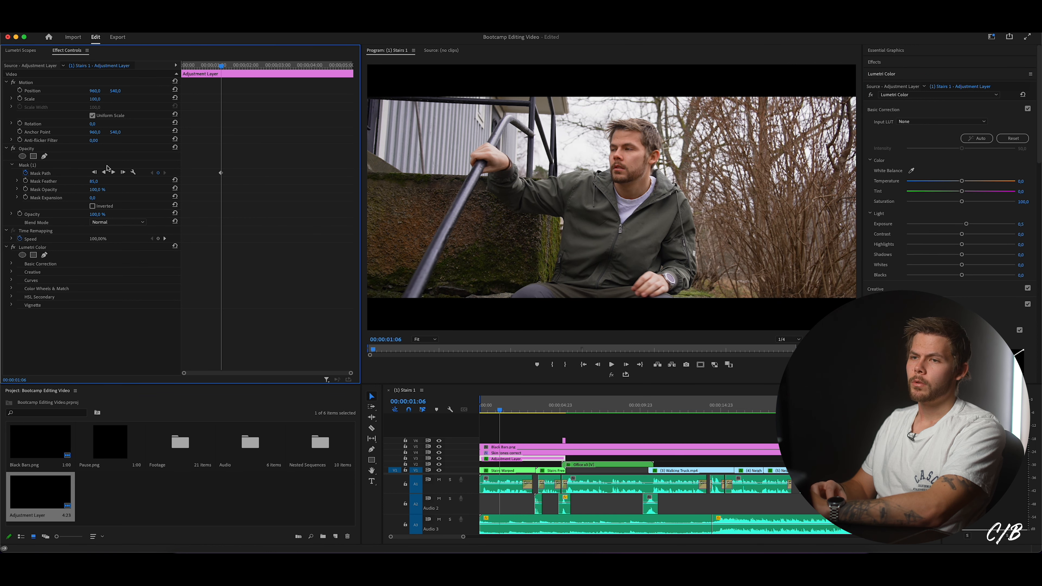
{"action": "left_click", "coordinate": [30, 165]}
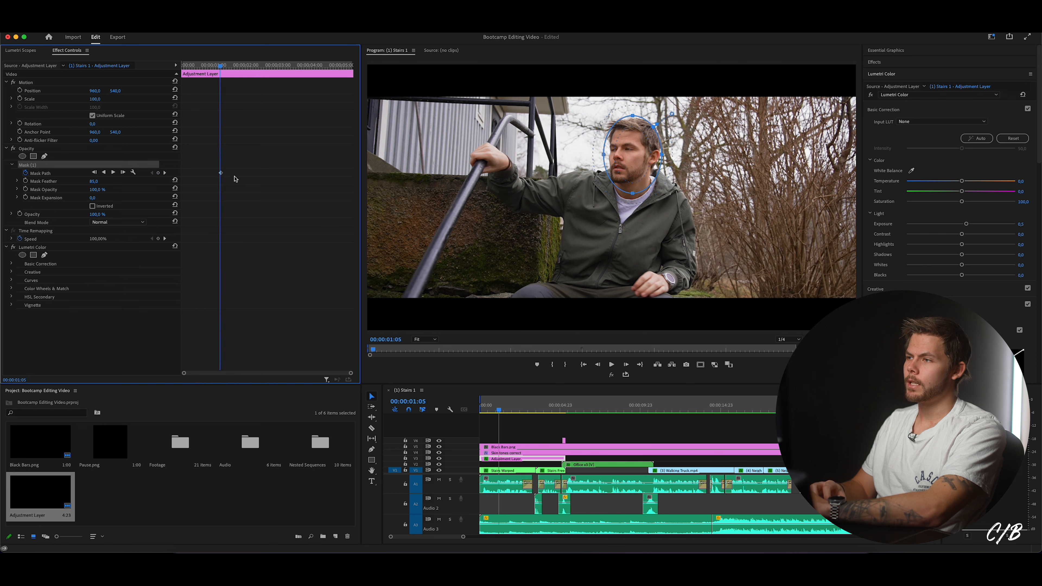
{"action": "key", "text": "Left"}
{"action": "left_click", "coordinate": [199, 68]}
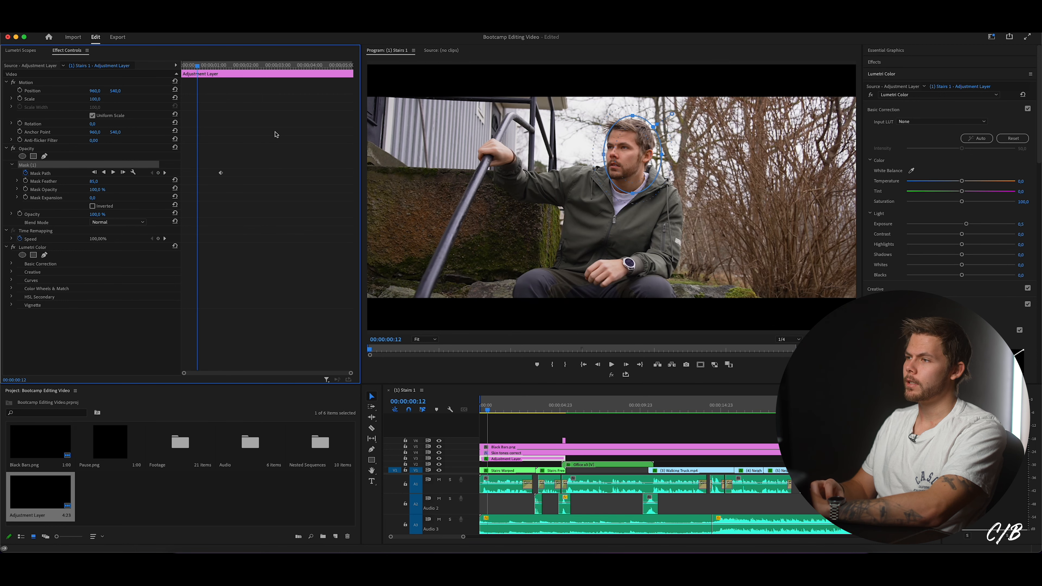
{"action": "left_click_drag", "start_coordinate": [634, 152], "coordinate": [625, 153]}
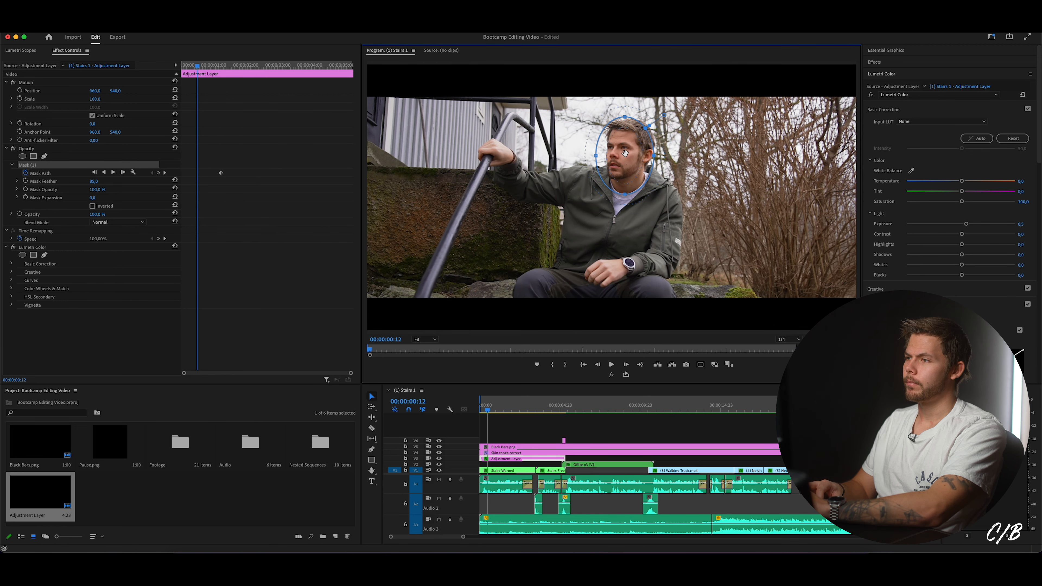
{"action": "left_click_drag", "start_coordinate": [211, 72], "coordinate": [168, 73]}
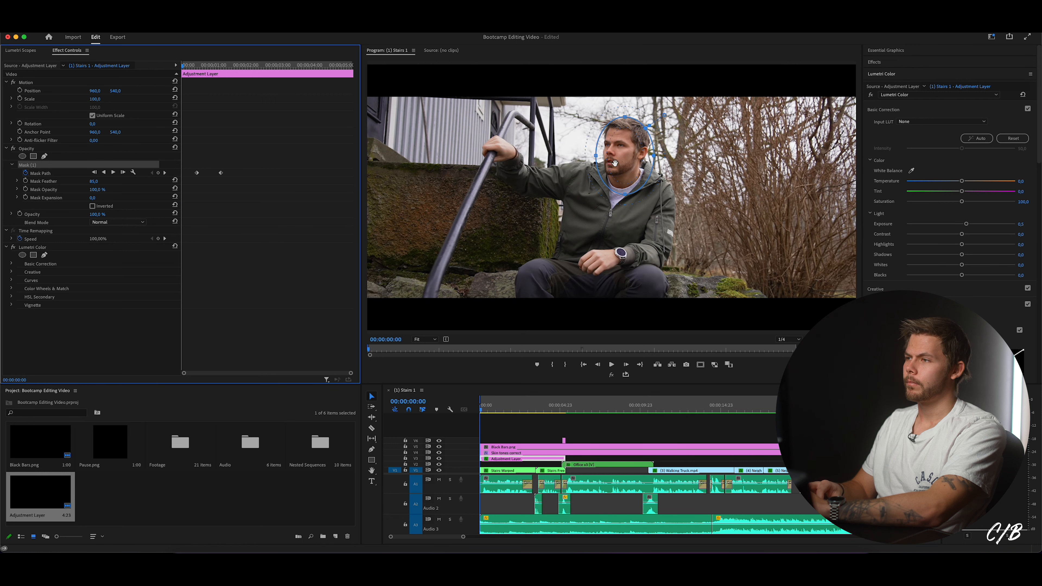
{"action": "left_click", "coordinate": [615, 163]}
- Keyframe the mask path to follow the man's face from 00:00:01:19 through 00:00:04:01 to the adjustment layer's end
{"action": "left_click", "coordinate": [239, 74]}
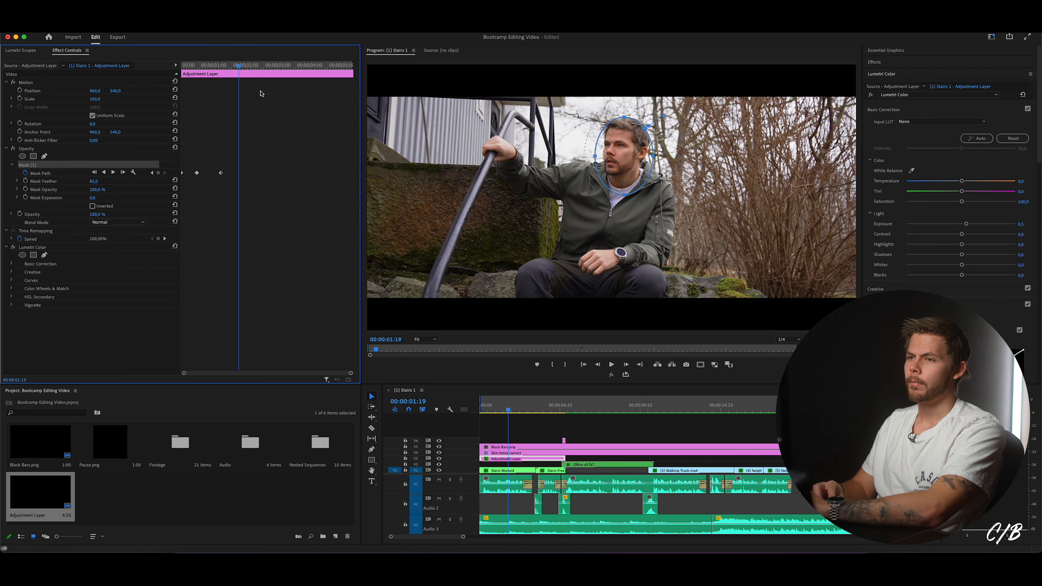
{"action": "left_click_drag", "start_coordinate": [631, 151], "coordinate": [622, 143]}
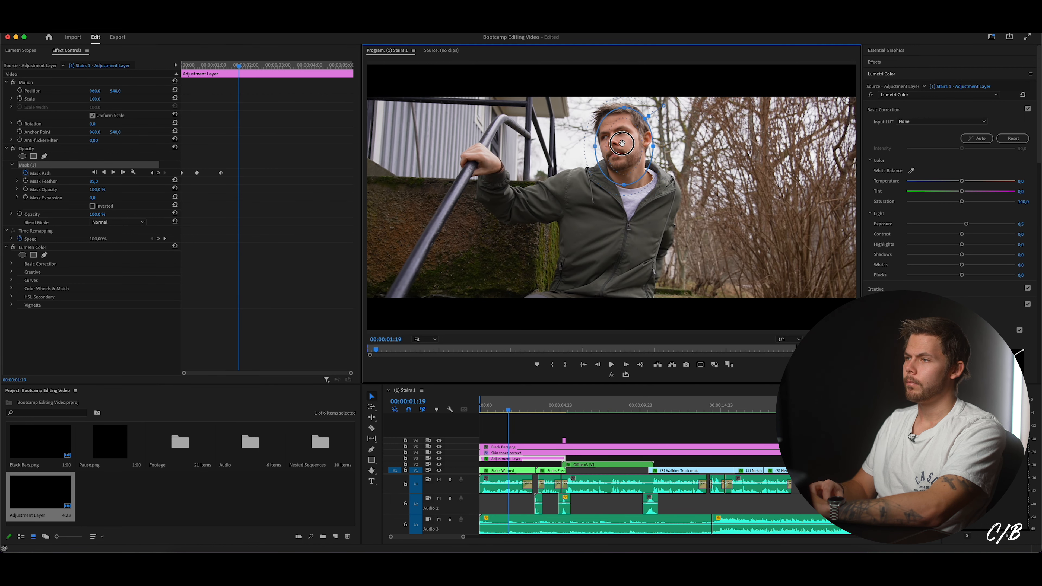
{"action": "left_click", "coordinate": [262, 73]}
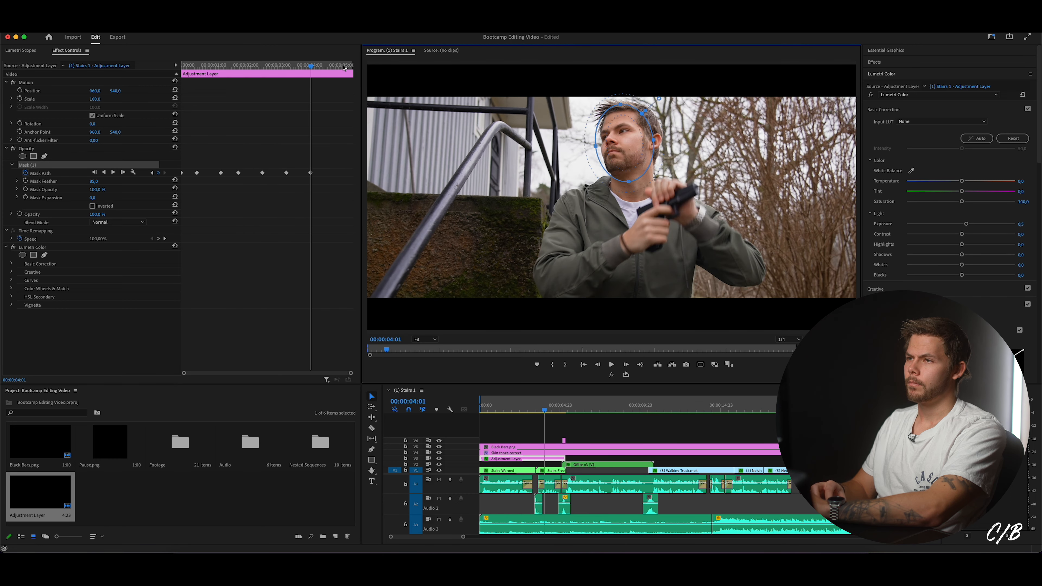
{"action": "left_click", "coordinate": [343, 66]}
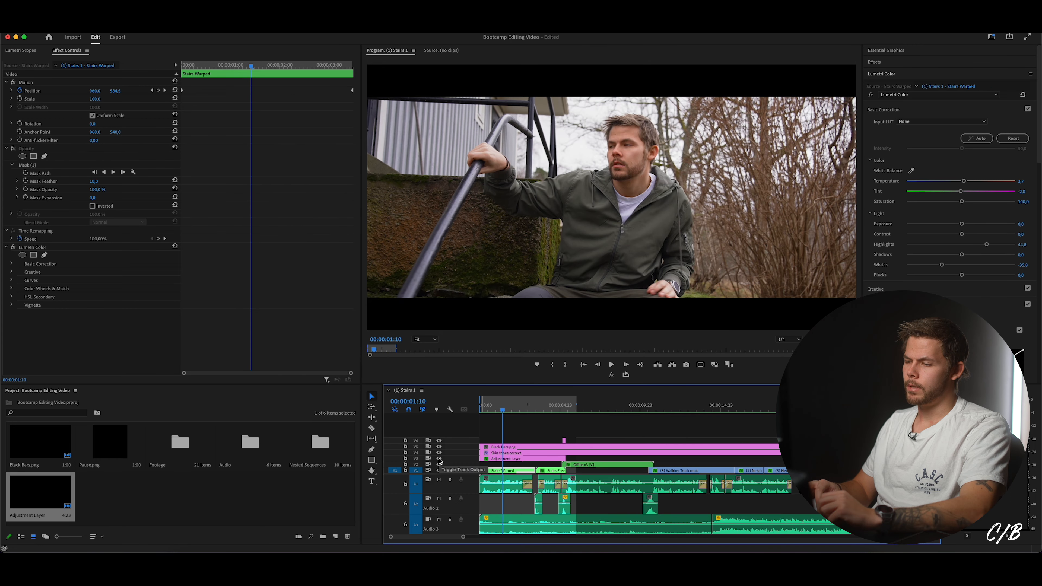
- Compare the opening shot with and without the face-brightening adjustment layer's track V3, and play it back
{"action": "left_click", "coordinate": [439, 459]}
{"action": "left_click", "coordinate": [439, 459]}
{"action": "left_click", "coordinate": [440, 458]}
{"action": "left_click", "coordinate": [439, 459]}
{"action": "left_click", "coordinate": [439, 459]}
{"action": "left_click", "coordinate": [439, 459]}
{"action": "key", "text": "space"}
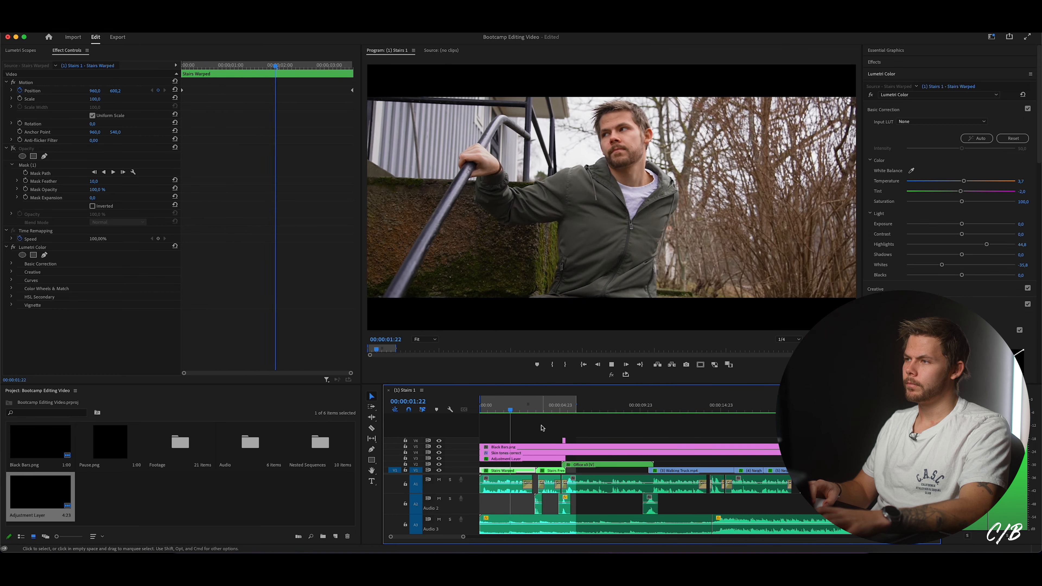
{"action": "key", "text": "space"}
- Copy the masked adjustment layer over the second group of Stairs Warped clips and extend both its ends to cover them
{"action": "left_click", "coordinate": [570, 408]}
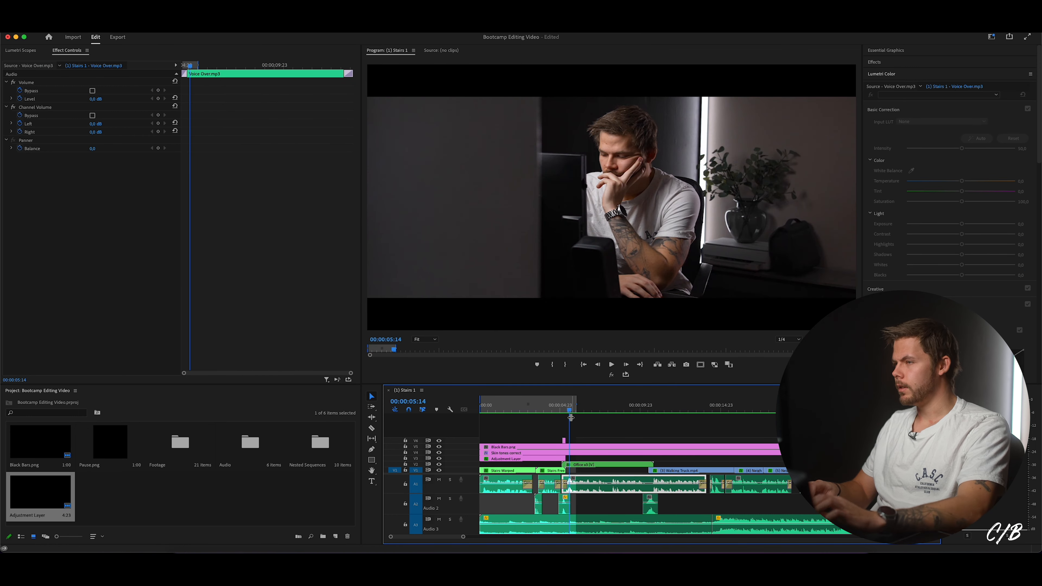
{"action": "scroll", "coordinate": [561, 427], "scroll_direction": "right", "scroll_amount": 5}
{"action": "left_click_drag", "start_coordinate": [512, 417], "coordinate": [563, 410]}
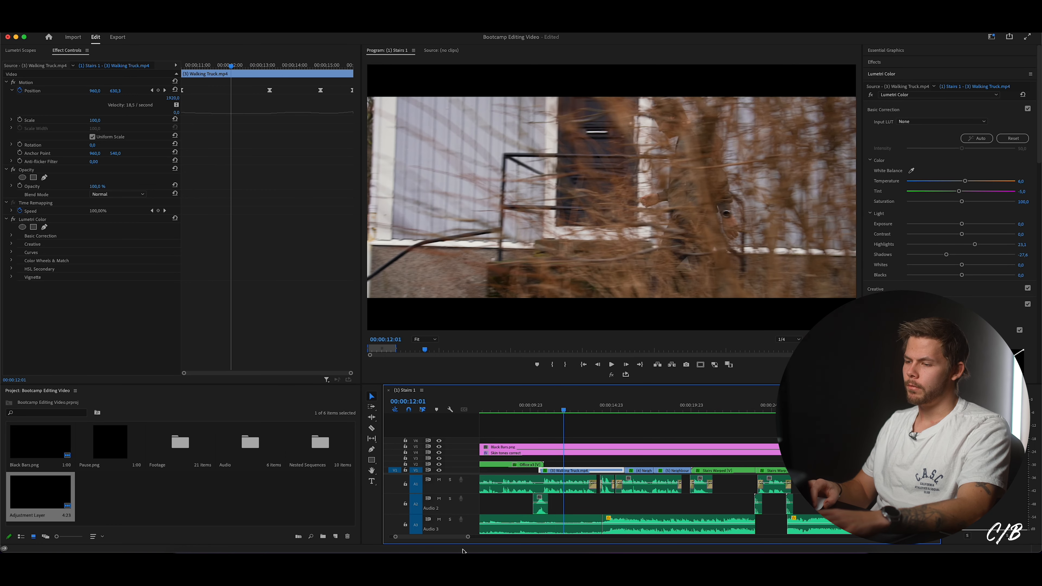
{"action": "scroll", "coordinate": [468, 539], "scroll_direction": "down", "scroll_amount": 2}
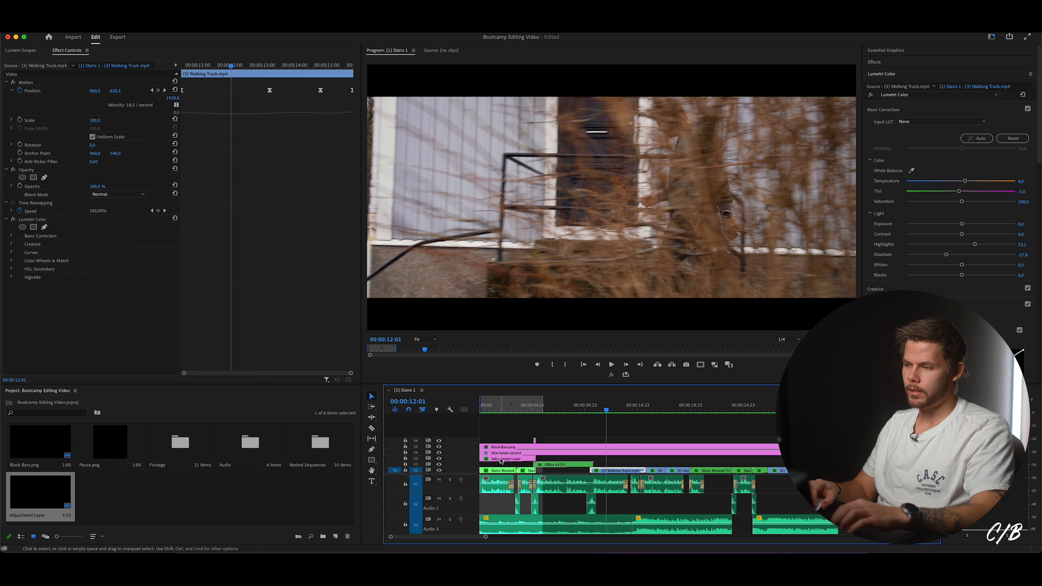
{"action": "left_click_drag", "start_coordinate": [495, 461], "coordinate": [707, 456]}
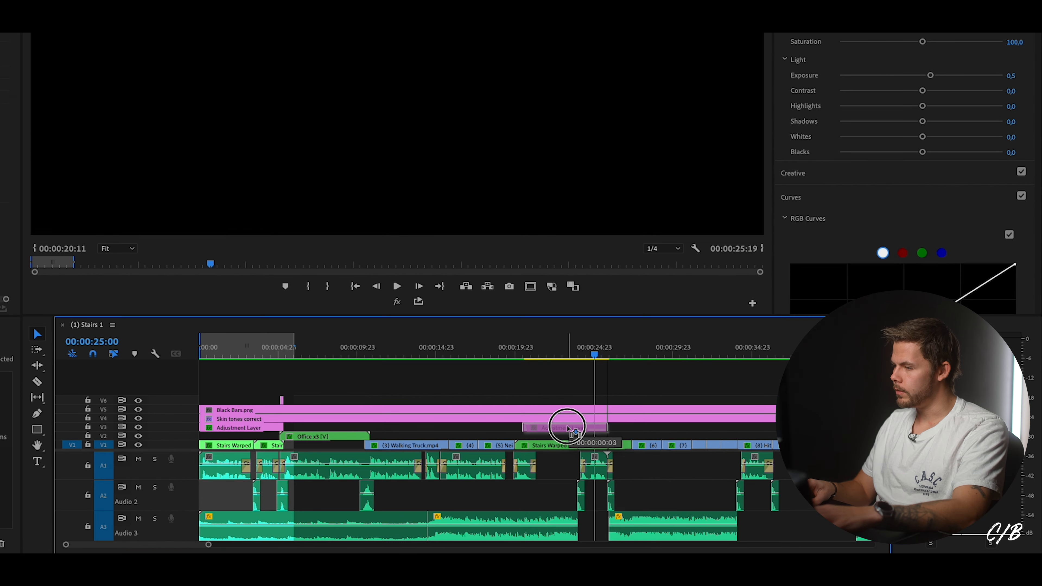
{"action": "left_click_drag", "start_coordinate": [568, 429], "coordinate": [562, 431]}
{"action": "scroll", "coordinate": [562, 431], "scroll_direction": "down", "scroll_amount": 3}
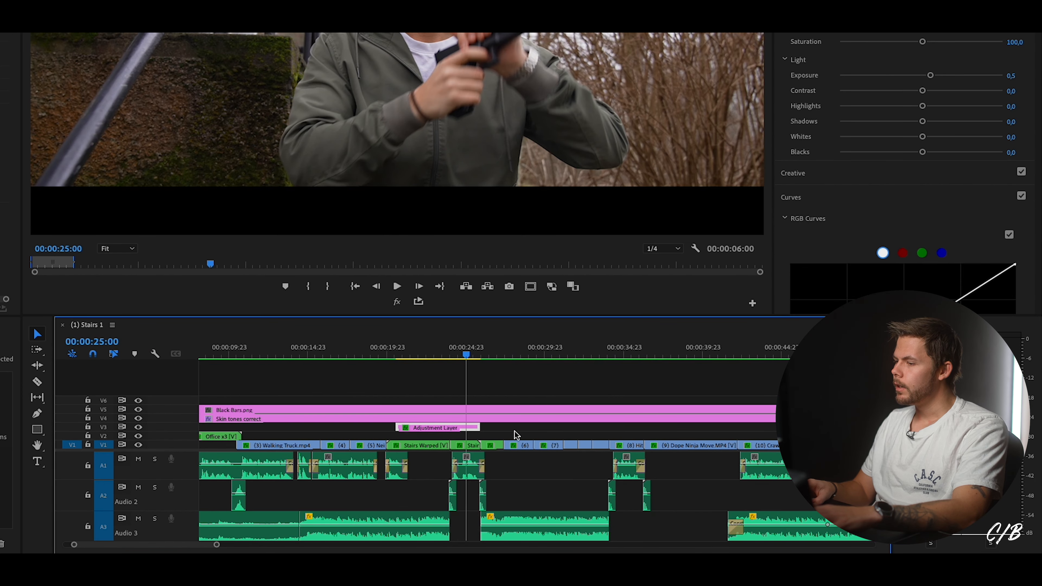
{"action": "left_click_drag", "start_coordinate": [489, 428], "coordinate": [513, 427]}
{"action": "left_click_drag", "start_coordinate": [400, 428], "coordinate": [387, 430]}
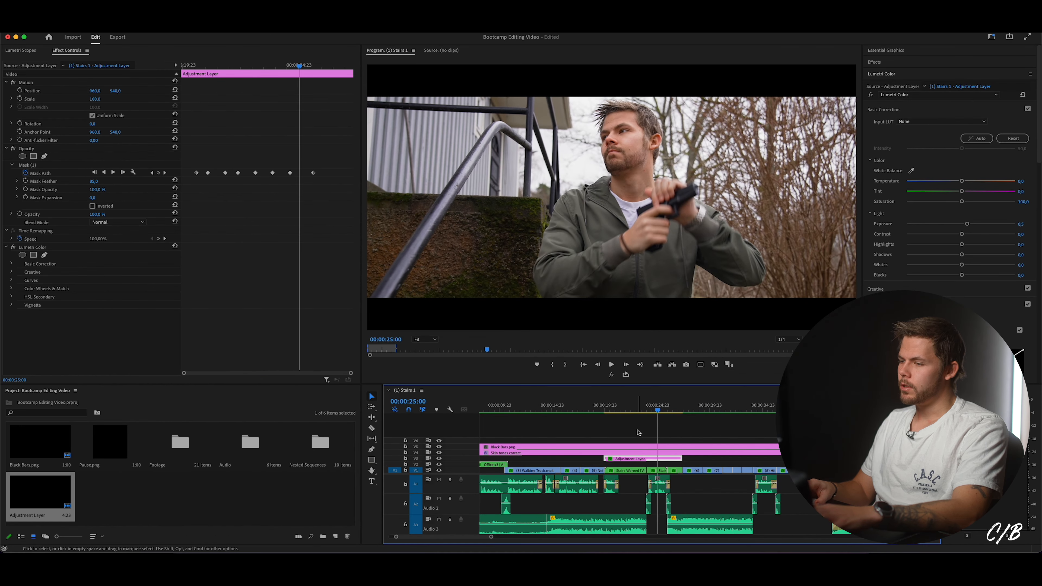
- Trim the copied adjustment layer's start to the beginning of the Stairs Warped clip and reposition its mask over the face at 00:00:20:01
{"action": "left_click", "coordinate": [45, 176]}
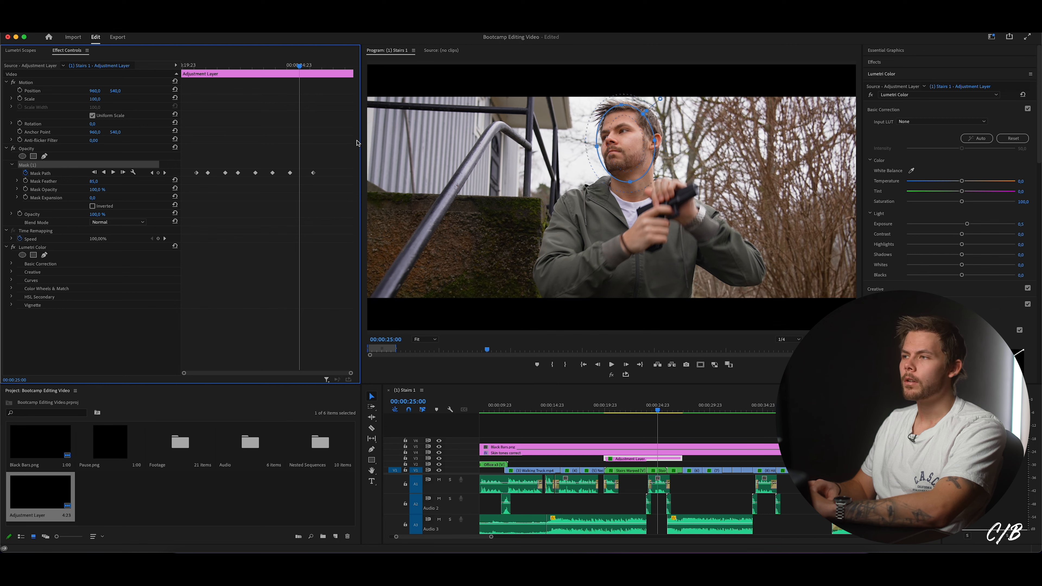
{"action": "left_click_drag", "start_coordinate": [301, 66], "coordinate": [170, 73]}
{"action": "left_click_drag", "start_coordinate": [491, 537], "coordinate": [454, 541]}
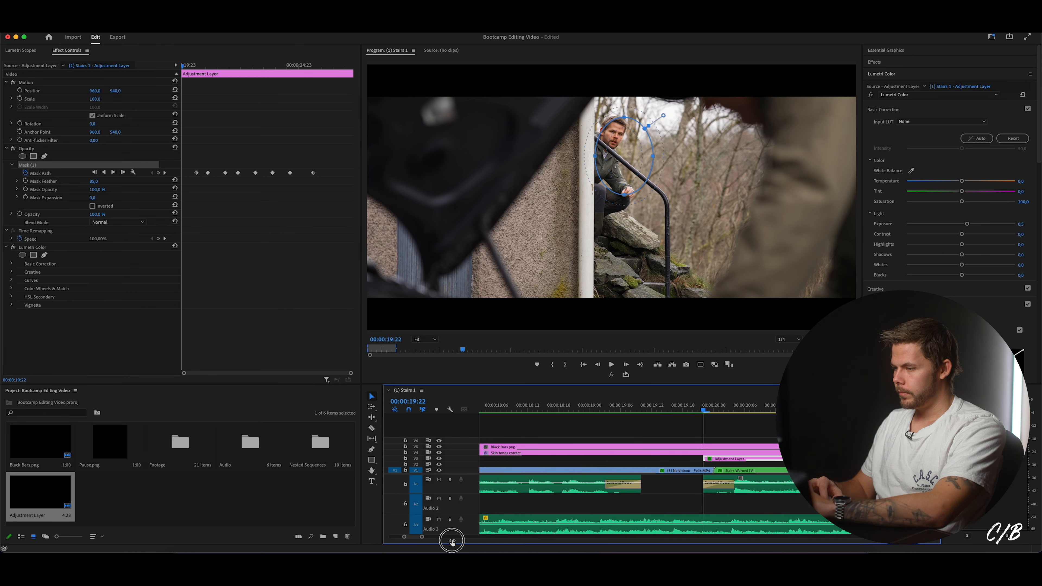
{"action": "left_click_drag", "start_coordinate": [704, 459], "coordinate": [714, 458]}
{"action": "left_click", "coordinate": [718, 410]}
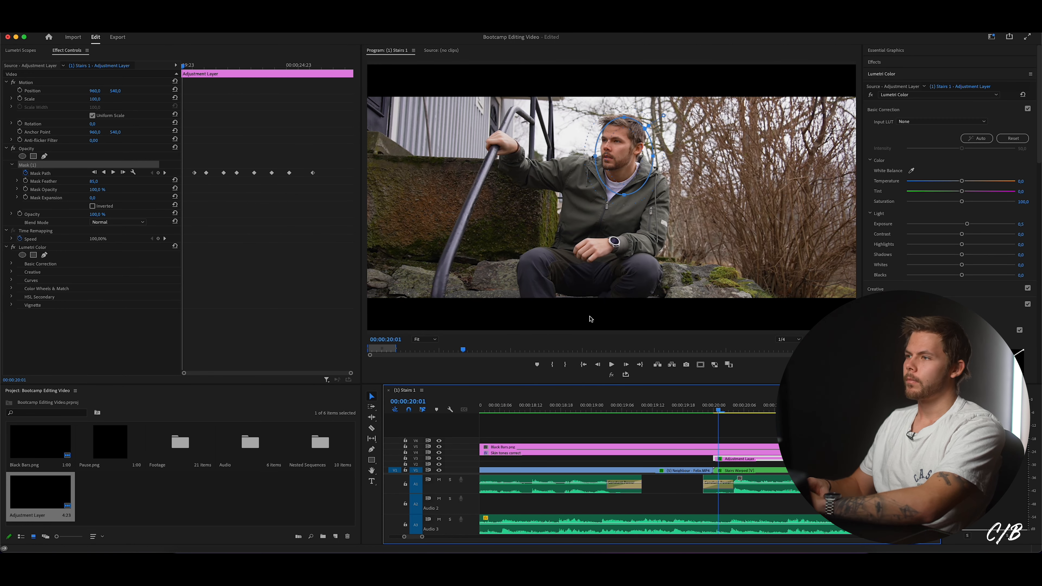
{"action": "left_click", "coordinate": [48, 165]}
{"action": "left_click_drag", "start_coordinate": [612, 156], "coordinate": [618, 153]}
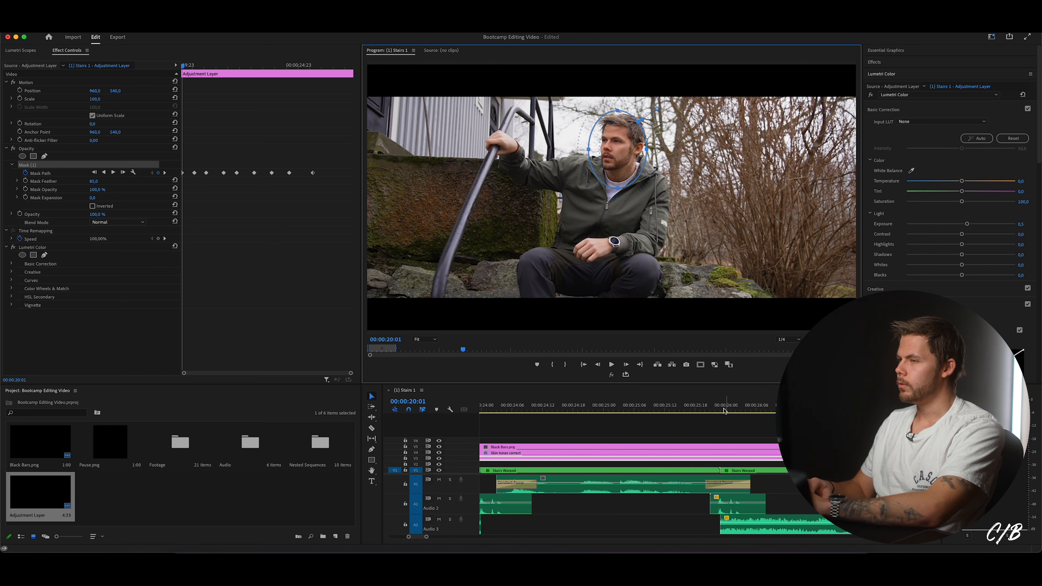
- Keyframe the mask path to follow the man's face from 00:00:26:04 to the layer's end at 00:00:27:09, and save the project
{"action": "left_click", "coordinate": [725, 405]}
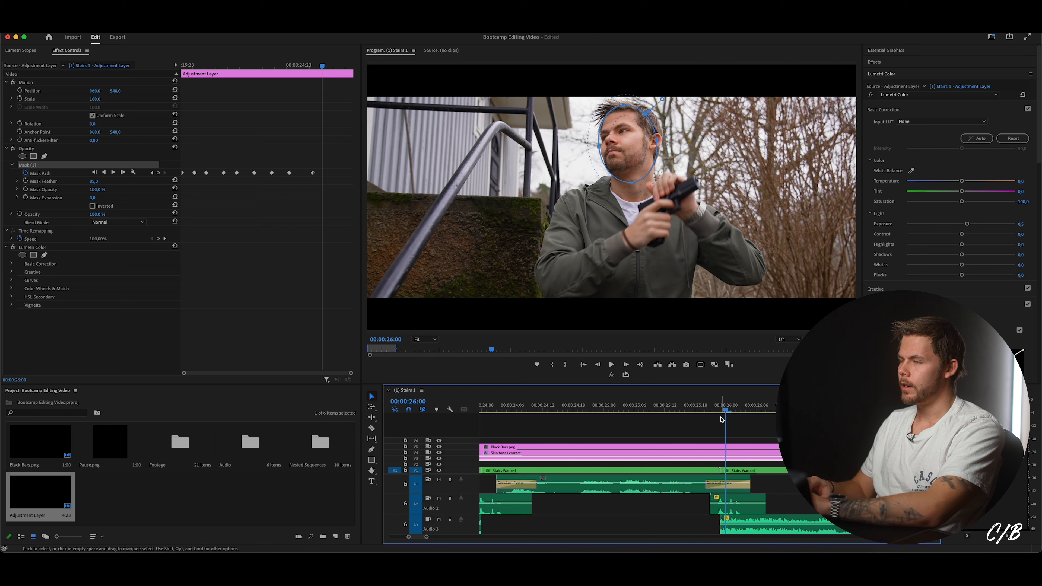
{"action": "left_click", "coordinate": [746, 410]}
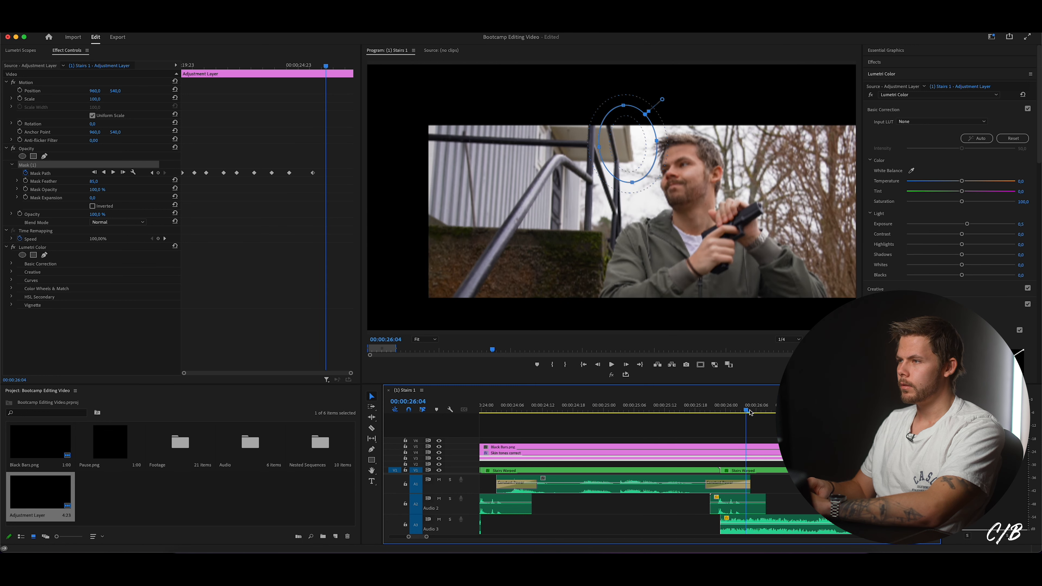
{"action": "left_click_drag", "start_coordinate": [746, 409], "coordinate": [822, 409]}
{"action": "left_click_drag", "start_coordinate": [629, 151], "coordinate": [639, 148]}
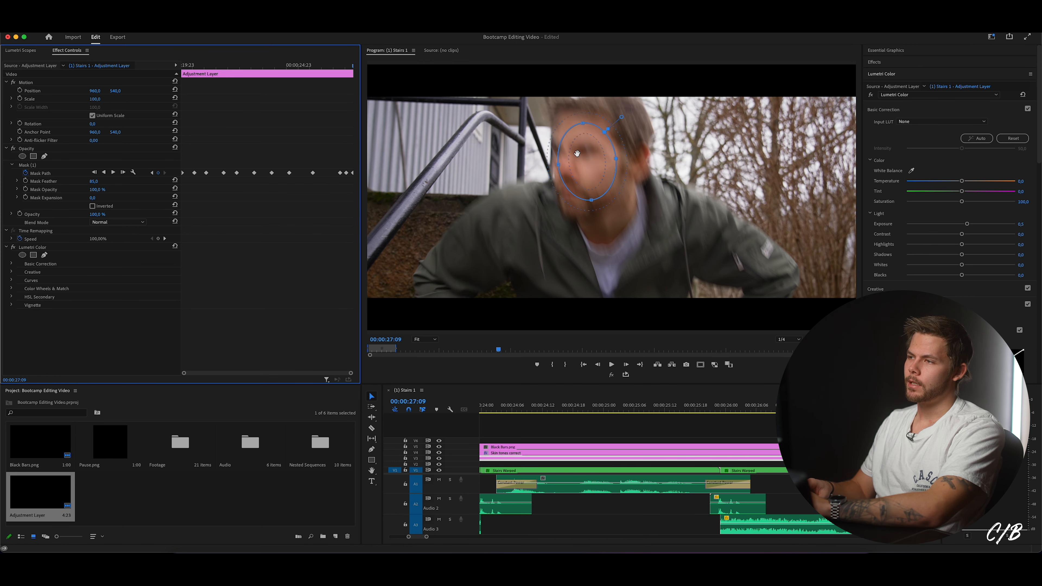
{"action": "key", "text": "super+s"}
- Keyframe the Mask Expansion at 0.0 at 00:00:23:02 and -37.0 at 00:00:20:00, and recentre the mask over the face there
{"action": "left_click_drag", "start_coordinate": [194, 65], "coordinate": [133, 80]}
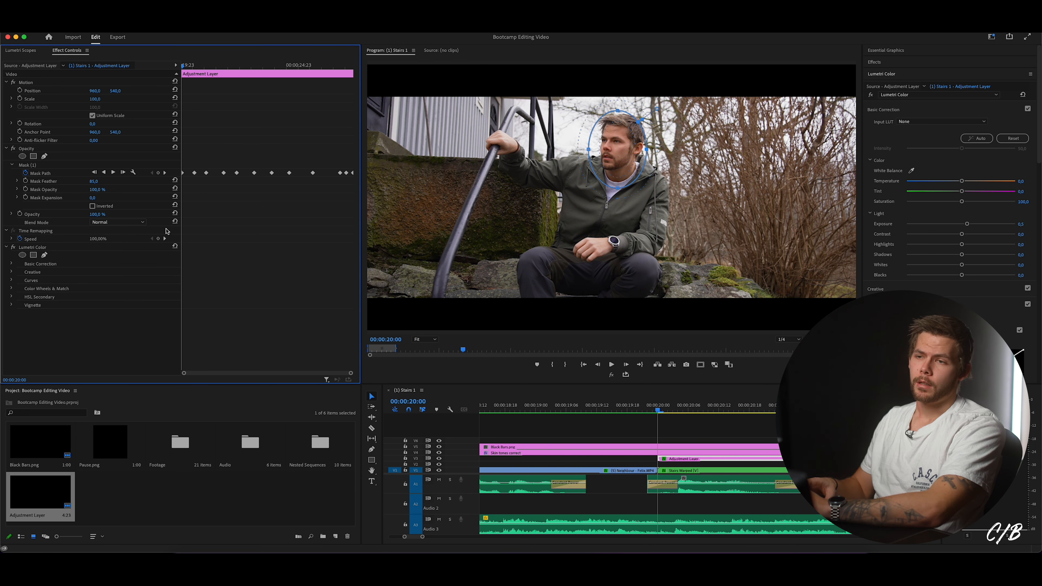
{"action": "left_click", "coordinate": [609, 115]}
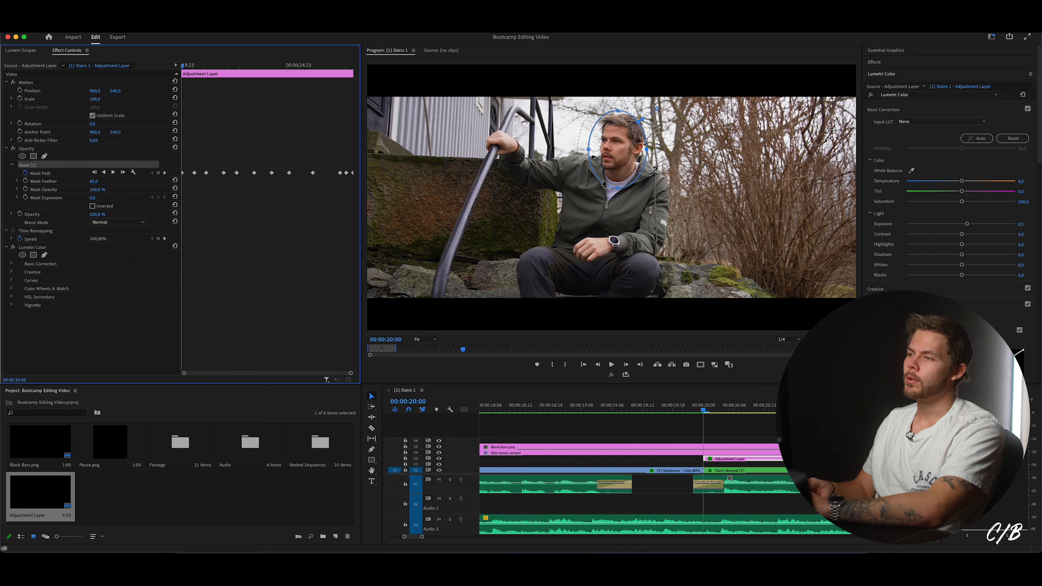
{"action": "left_click", "coordinate": [254, 65]}
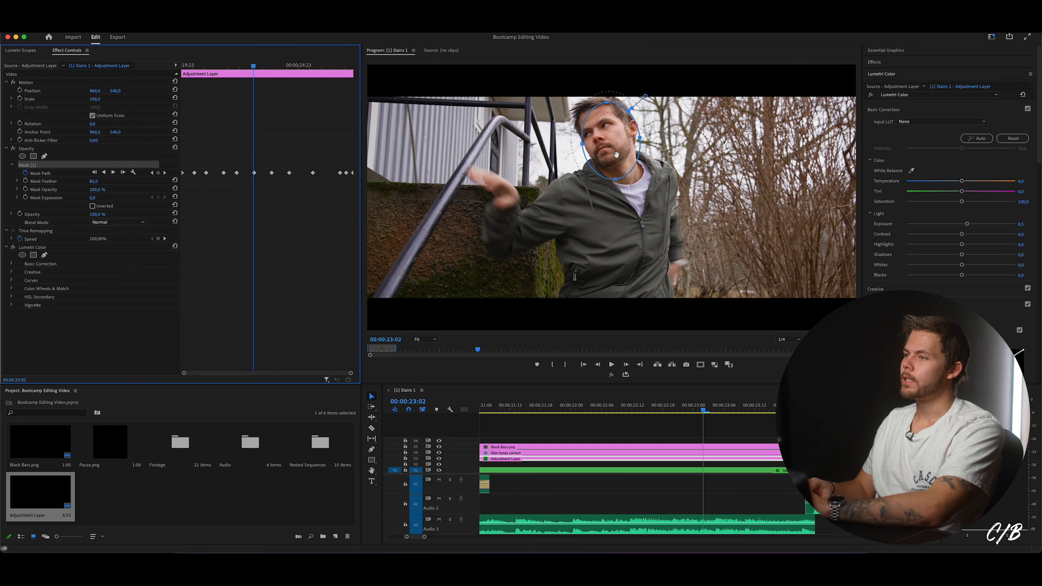
{"action": "left_click", "coordinate": [615, 156]}
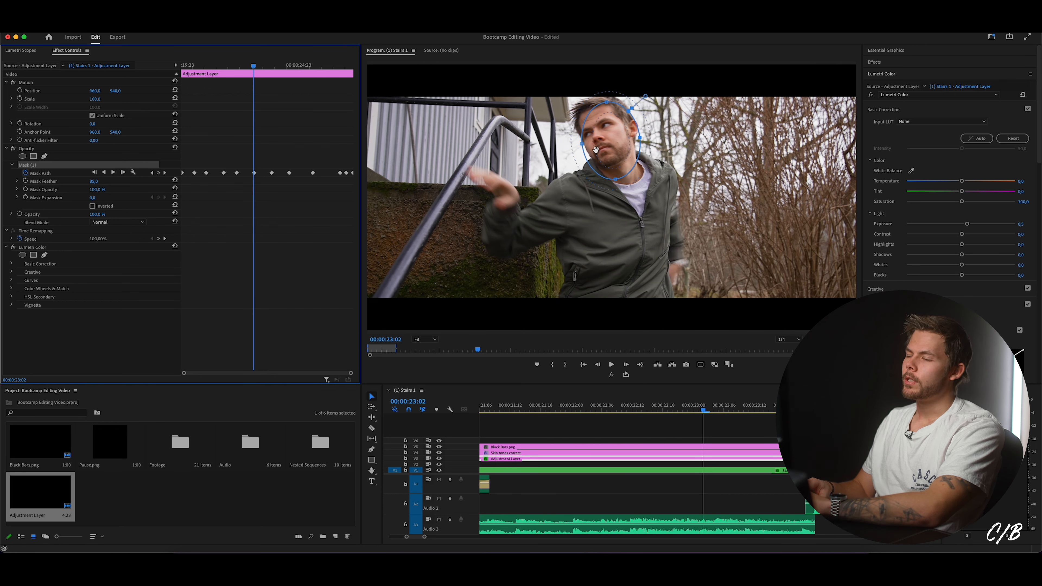
{"action": "left_click", "coordinate": [25, 197]}
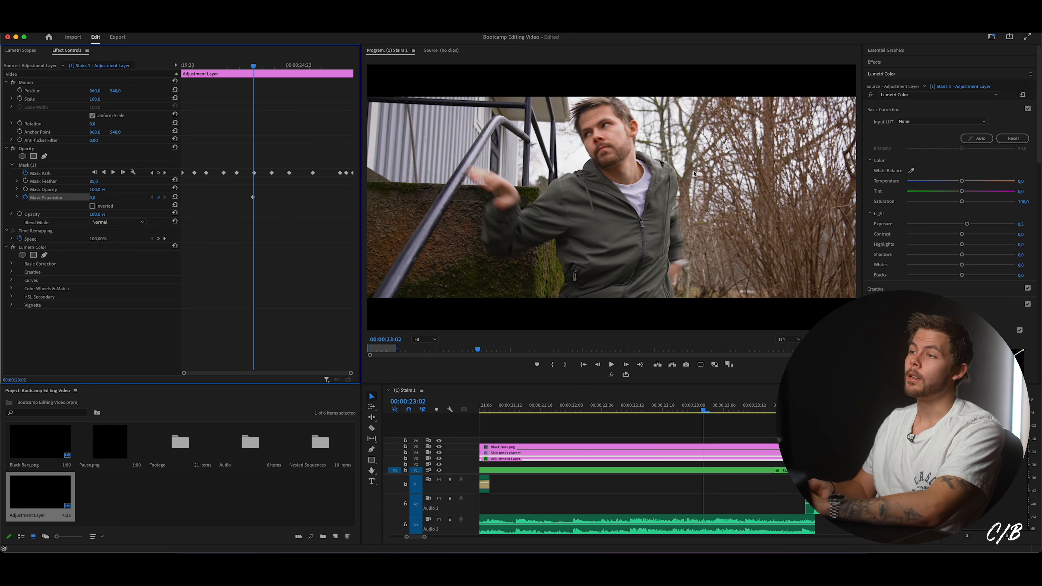
{"action": "left_click", "coordinate": [22, 165]}
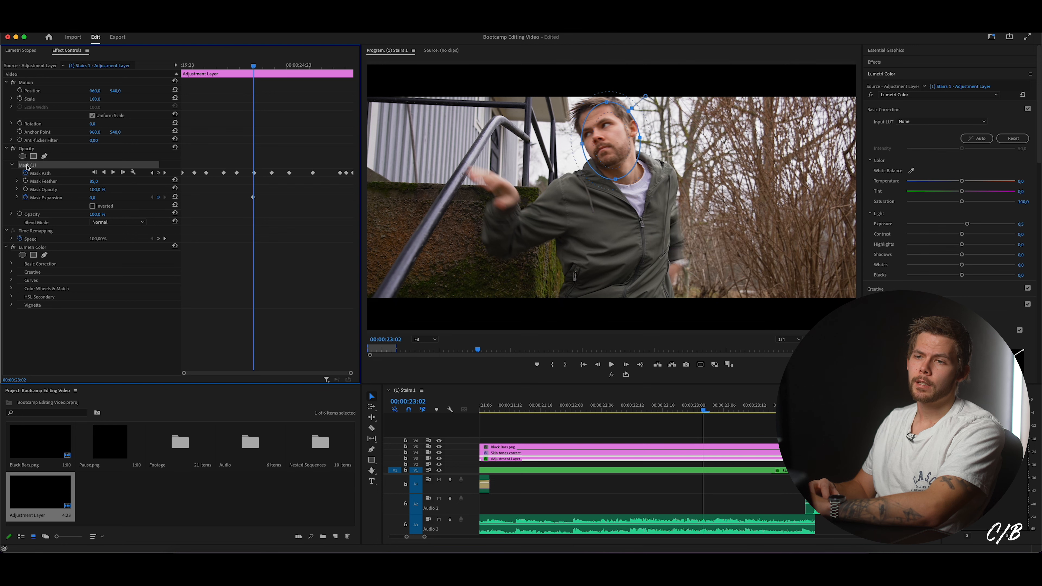
{"action": "left_click_drag", "start_coordinate": [253, 65], "coordinate": [105, 144]}
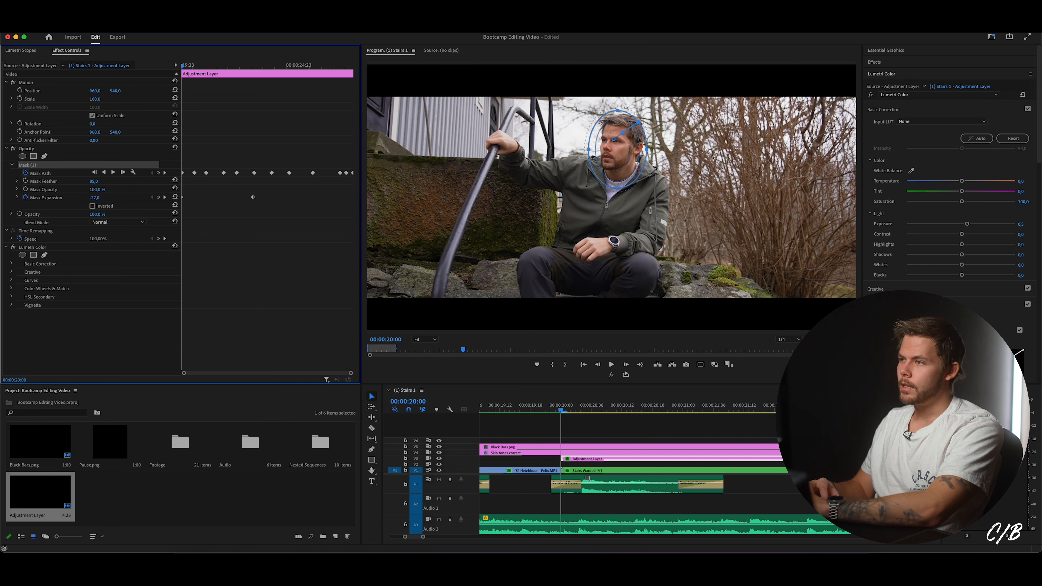
{"action": "left_click_drag", "start_coordinate": [609, 156], "coordinate": [619, 151]}
- Keyframe the Mask Expansion to 30.0 at 00:00:26:22 and check the mask over the preceding frames
{"action": "left_click", "coordinate": [314, 67]}
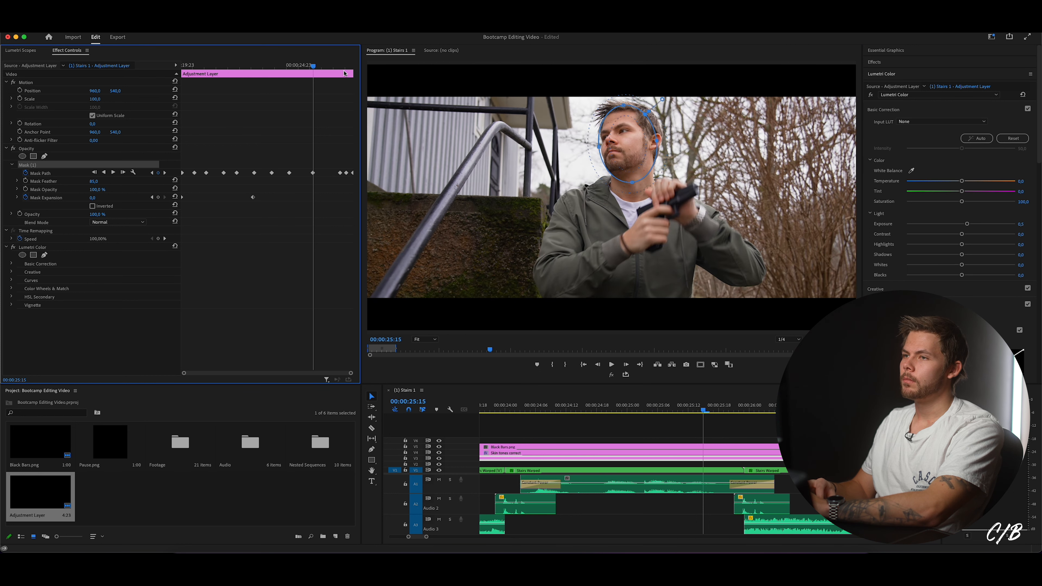
{"action": "left_click", "coordinate": [345, 71]}
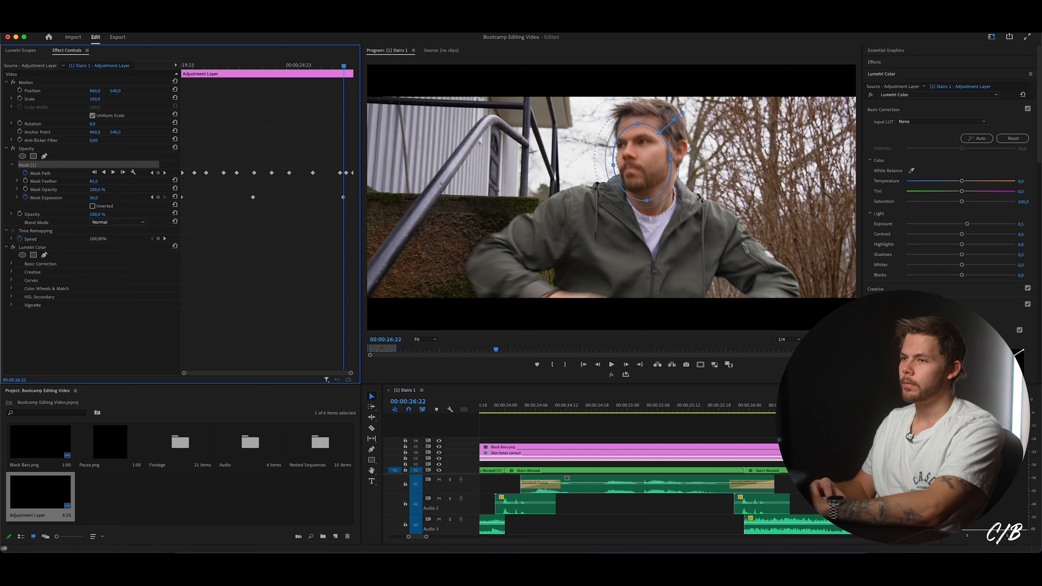
{"action": "key", "text": "Left"}
{"action": "key", "text": "Left"}
{"action": "key", "text": "Left"}
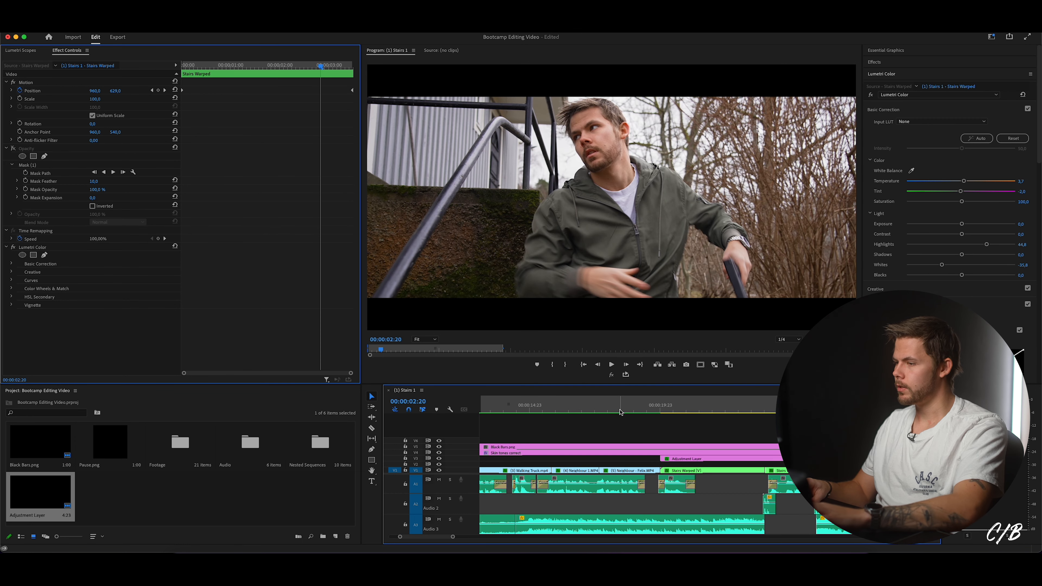
- Start the in-to-out range at 00:00:18:10, render it and play back the second group of Stairs Warped clips
{"action": "left_click", "coordinate": [620, 411]}
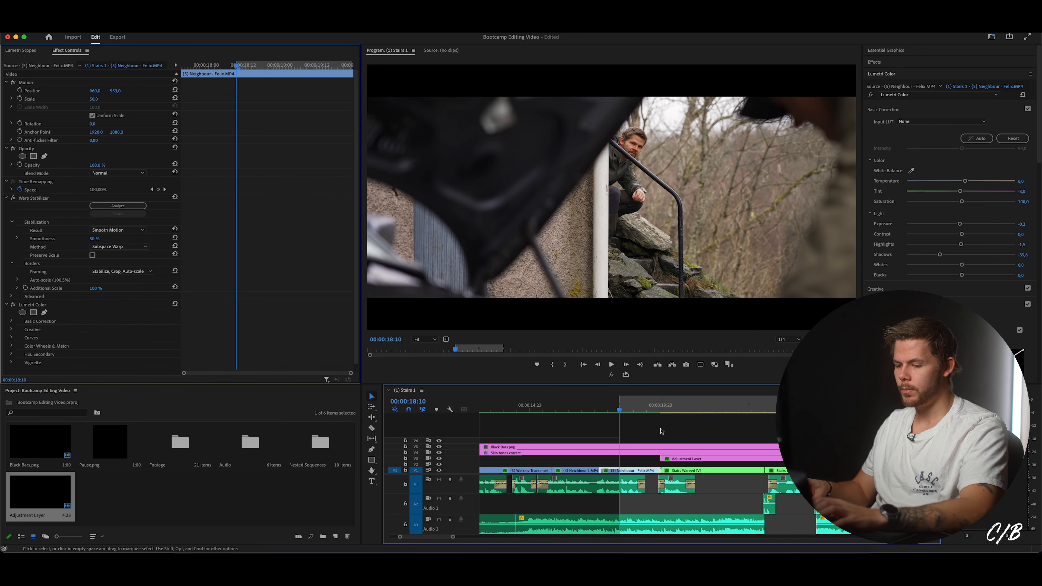
{"action": "key", "text": "Return"}
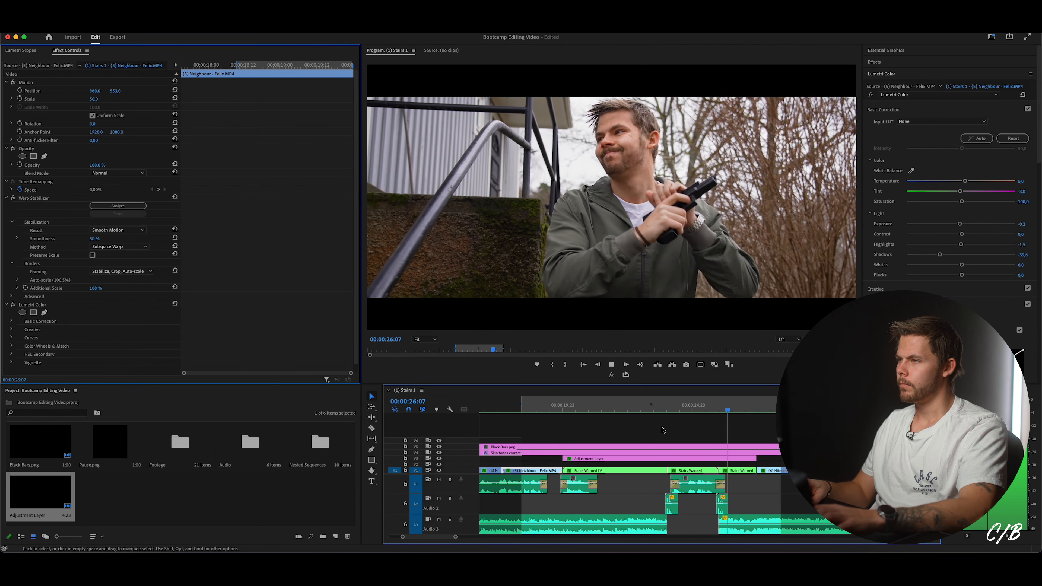
{"action": "key", "text": "space"}
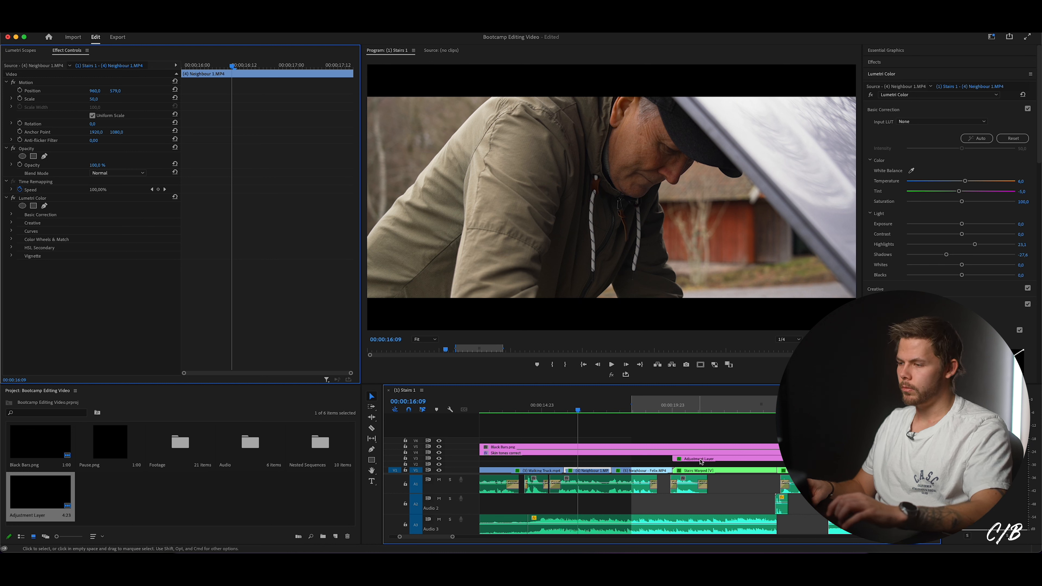
- Copy the adjustment layer over the (4) Neighbour 1.MP4 clip, trimmed to the clip's length, and delete its old mask
{"action": "left_click_drag", "start_coordinate": [699, 461], "coordinate": [611, 469]}
{"action": "left_click", "coordinate": [35, 166]}
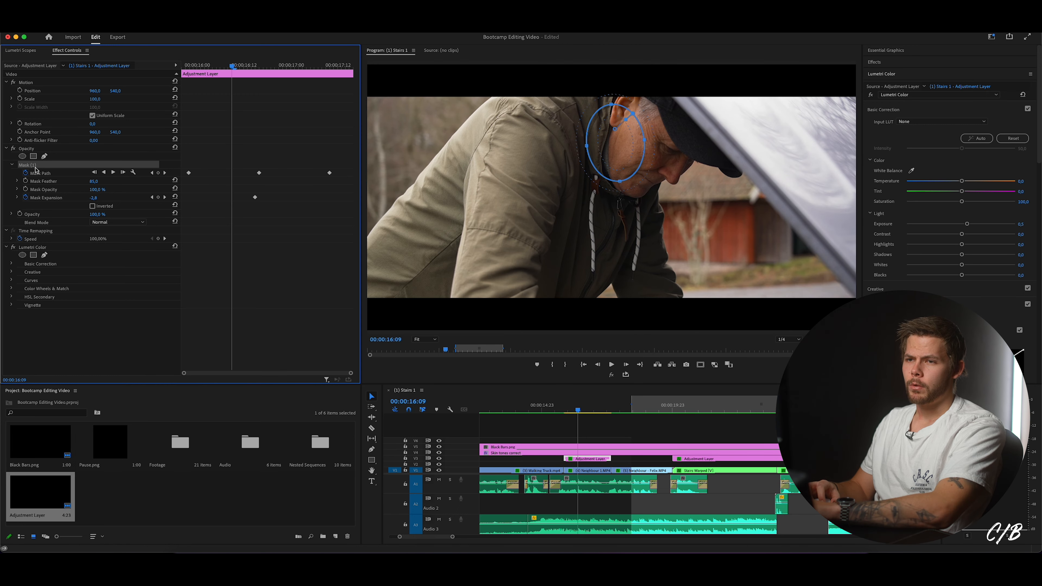
{"action": "key", "text": "Delete"}
- Fit a new ellipse mask around the older man's face, feather it to 119.0, and compare the shot with track V3 off
{"action": "left_click", "coordinate": [23, 157]}
{"action": "left_click_drag", "start_coordinate": [612, 258], "coordinate": [654, 199]}
{"action": "left_click_drag", "start_coordinate": [716, 140], "coordinate": [669, 165]}
{"action": "left_click_drag", "start_coordinate": [615, 199], "coordinate": [622, 193]}
{"action": "mouse_move", "coordinate": [674, 154]}
{"action": "left_mouse_down"}
{"action": "mouse_move", "coordinate": [692, 167]}
{"action": "mouse_move", "coordinate": [672, 165]}
{"action": "left_mouse_up"}
{"action": "left_click_drag", "start_coordinate": [88, 181], "coordinate": [92, 181]}
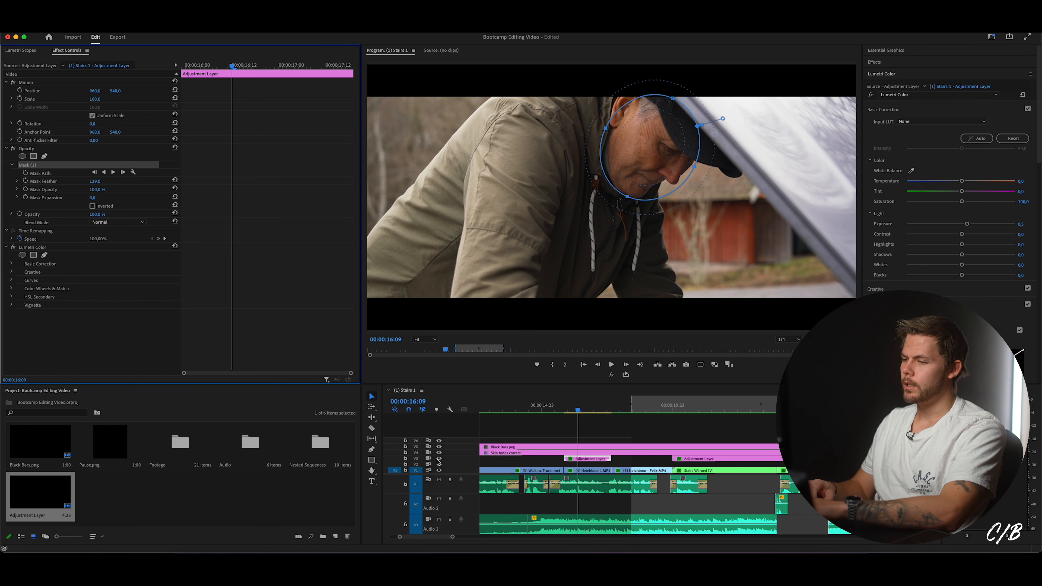
{"action": "left_click", "coordinate": [439, 462]}
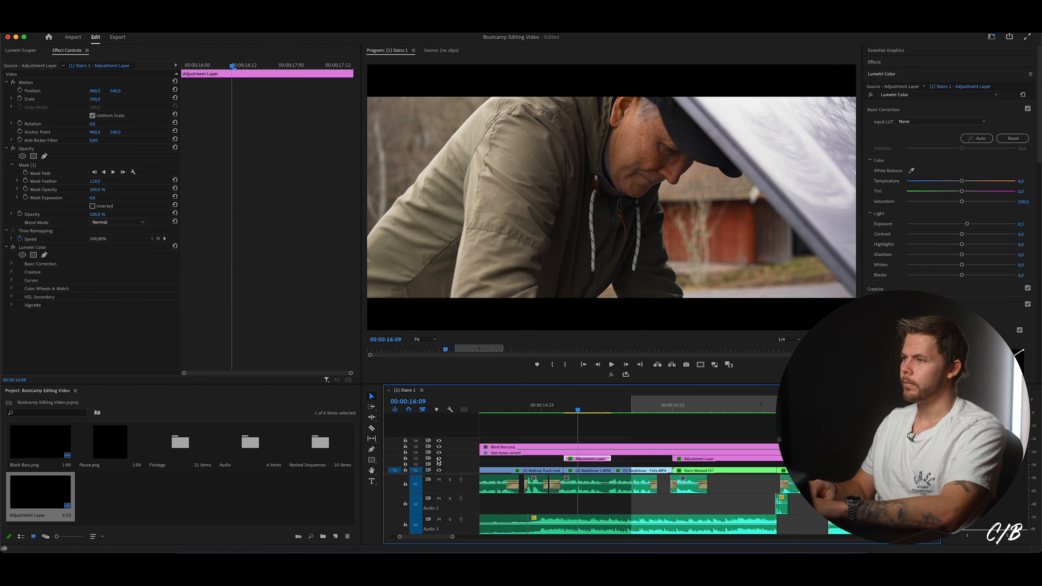
- Start keyframing the new mask's path at 00:00:16:09 and reposition the mask over the older man's face at 00:00:17:05
{"action": "left_click", "coordinate": [27, 165]}
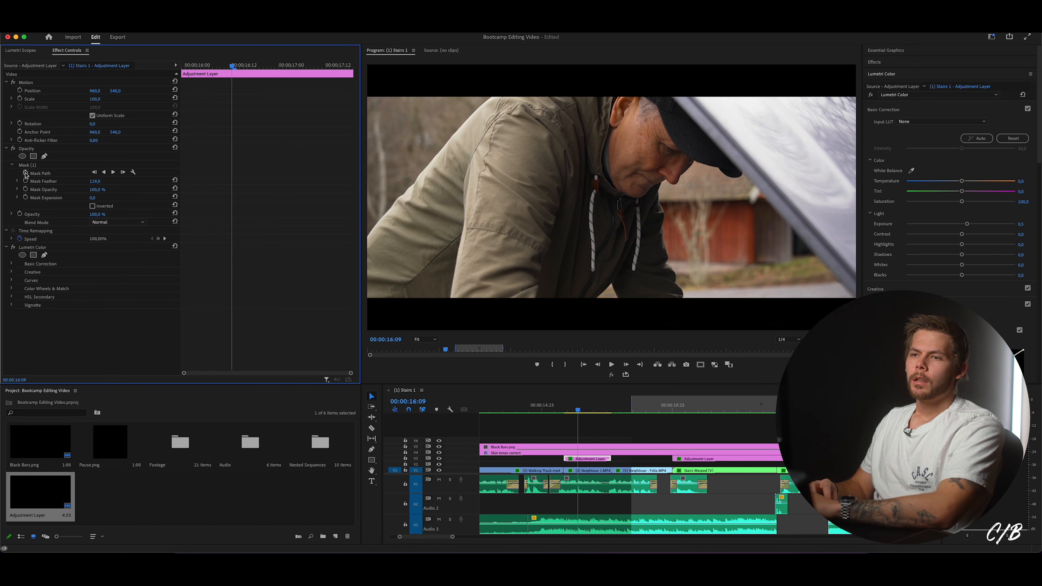
{"action": "left_click", "coordinate": [26, 173]}
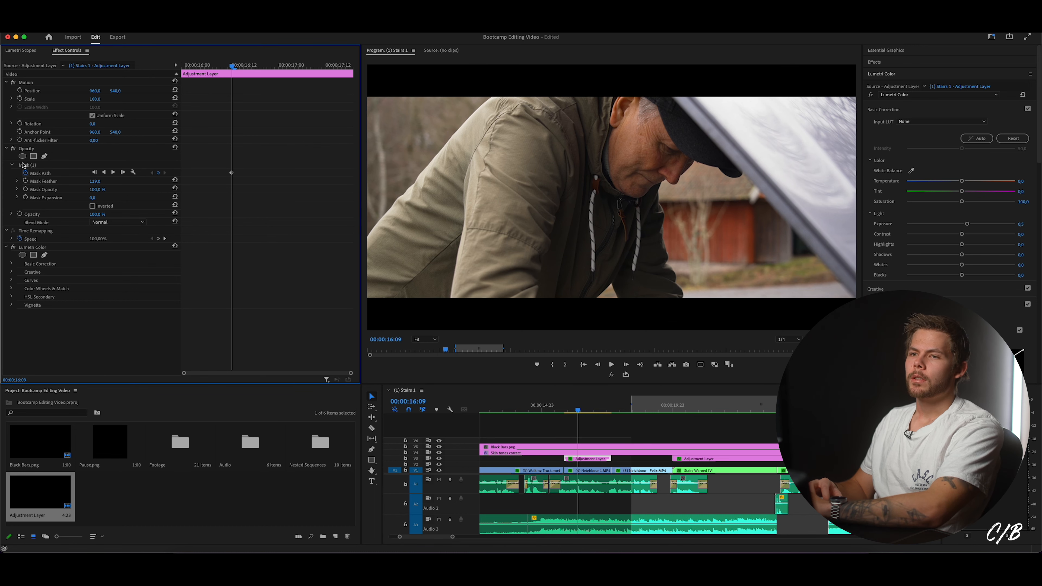
{"action": "left_click", "coordinate": [38, 165]}
{"action": "left_click_drag", "start_coordinate": [225, 65], "coordinate": [313, 65]}
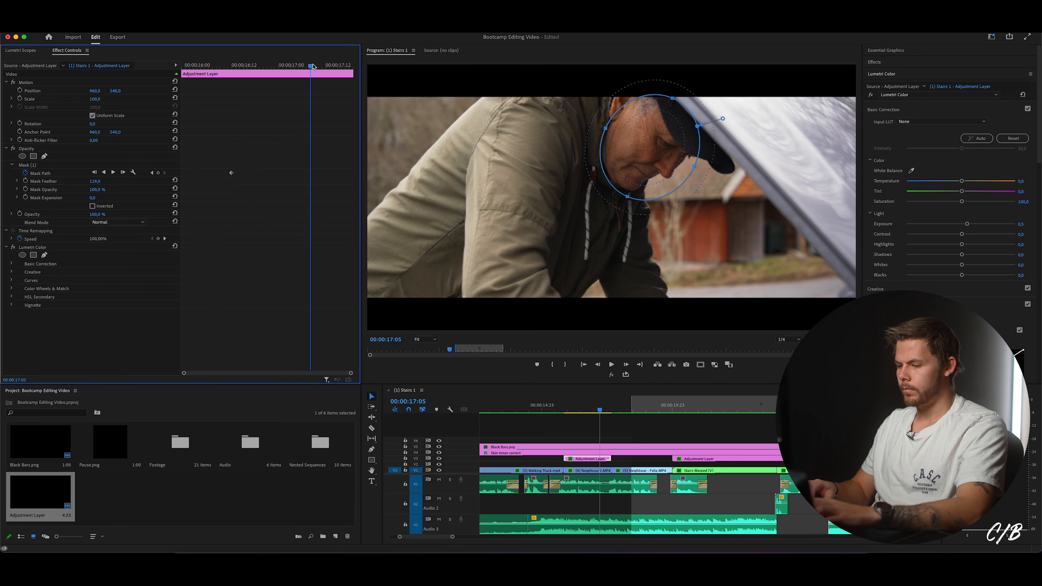
{"action": "left_click_drag", "start_coordinate": [650, 157], "coordinate": [647, 151]}
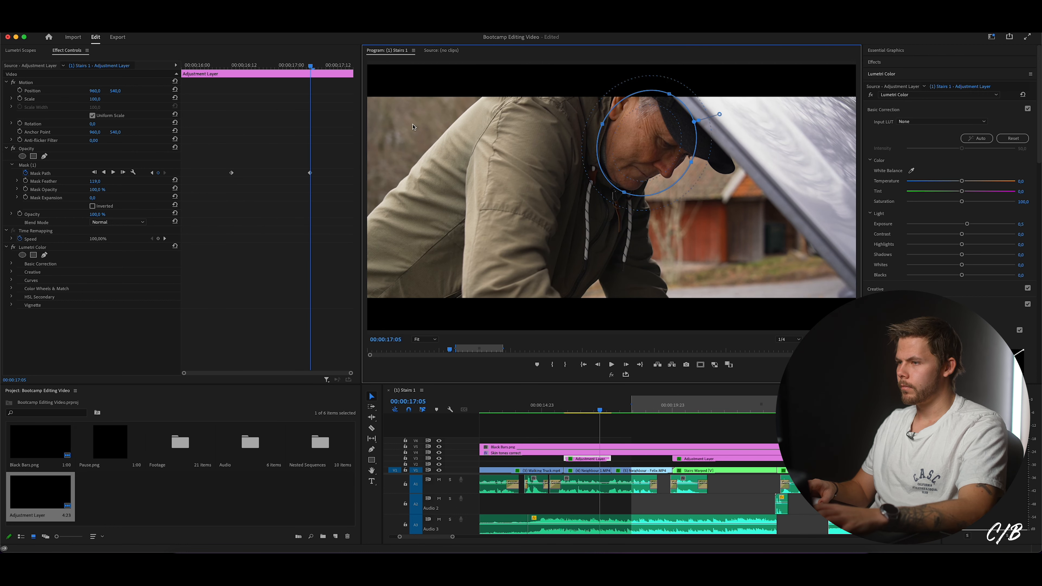
- Set the in point at 00:00:15:06, render the range and play back the neighbour shots
{"action": "left_click_drag", "start_coordinate": [599, 411], "coordinate": [550, 412]}
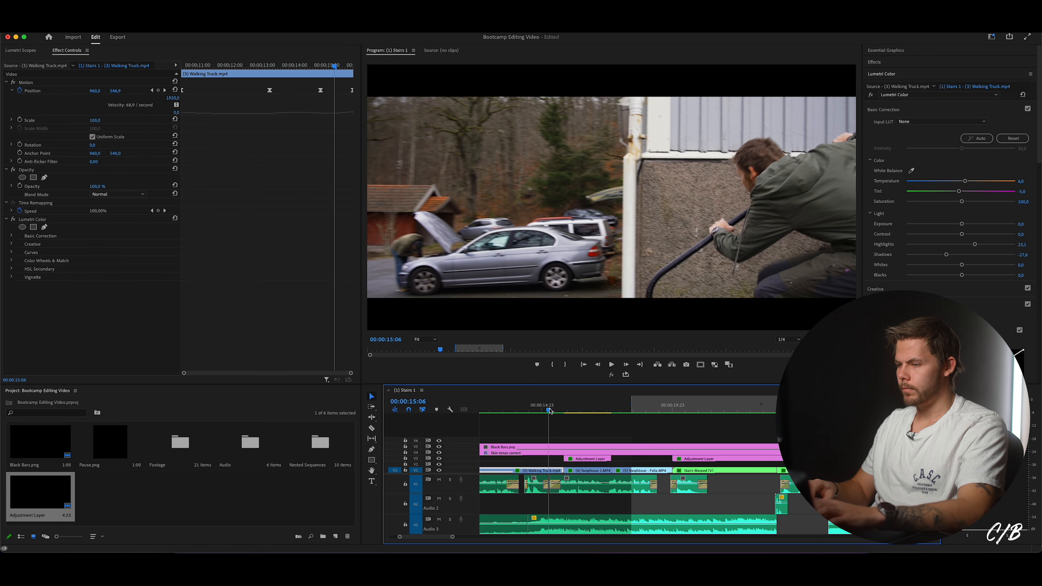
{"action": "key", "text": "i"}
{"action": "key", "text": "Return"}
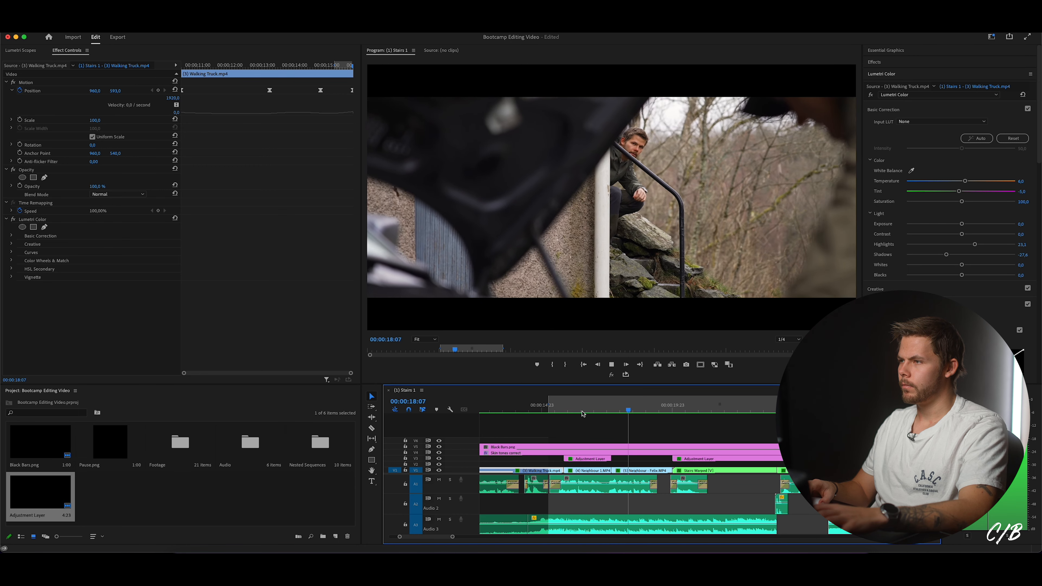
- Copy the adjustment layer over the (9) Dope Ninja Move.MP4 clip, trim both its ends to the clip, and select its mask
{"action": "left_click", "coordinate": [743, 416]}
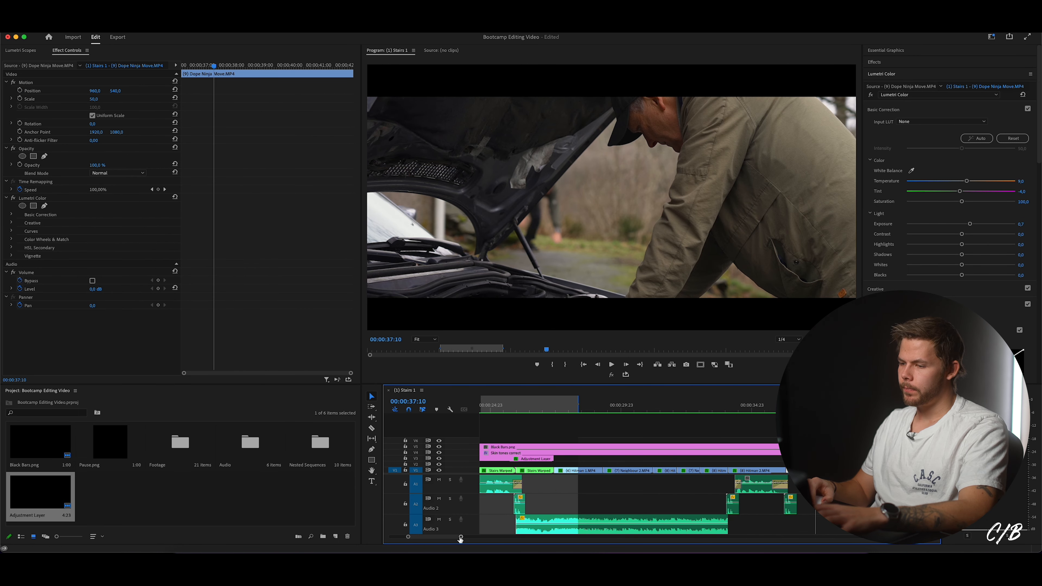
{"action": "left_click_drag", "start_coordinate": [461, 537], "coordinate": [492, 537]}
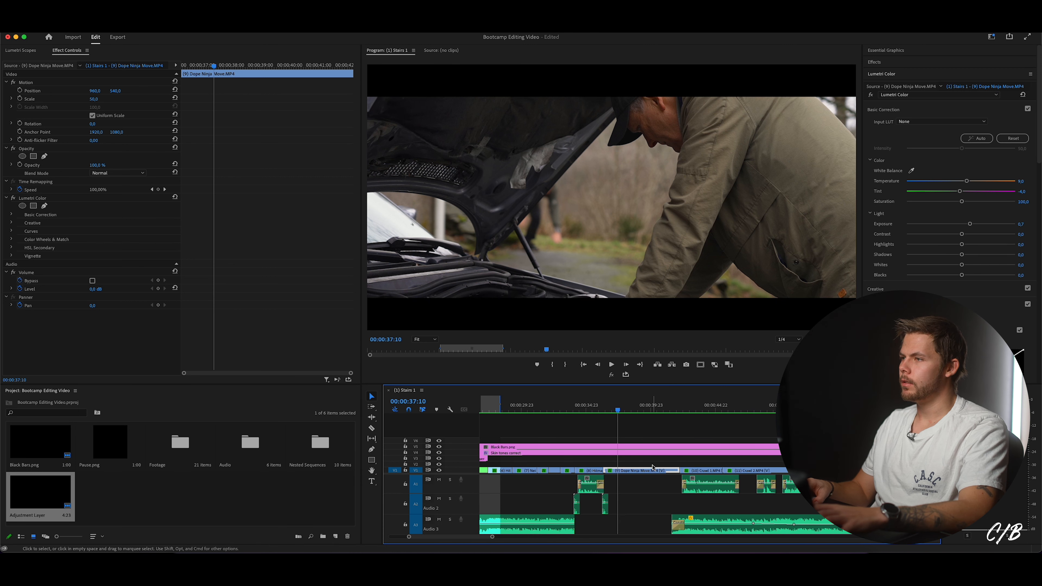
{"action": "scroll", "coordinate": [645, 468], "scroll_direction": "right", "scroll_amount": 3}
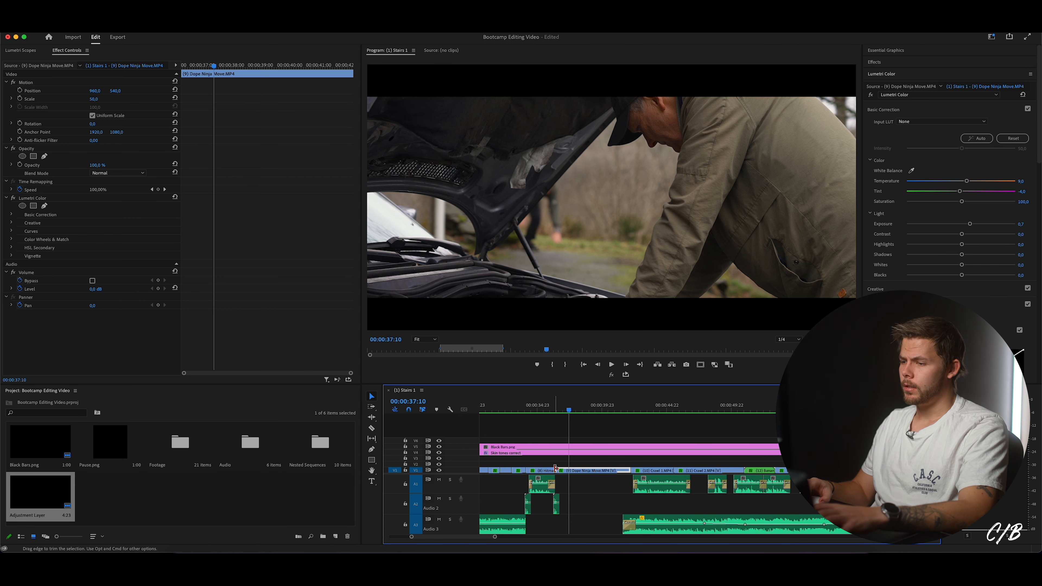
{"action": "scroll", "coordinate": [533, 468], "scroll_direction": "left", "scroll_amount": 8}
{"action": "left_click_drag", "start_coordinate": [503, 459], "coordinate": [714, 459]}
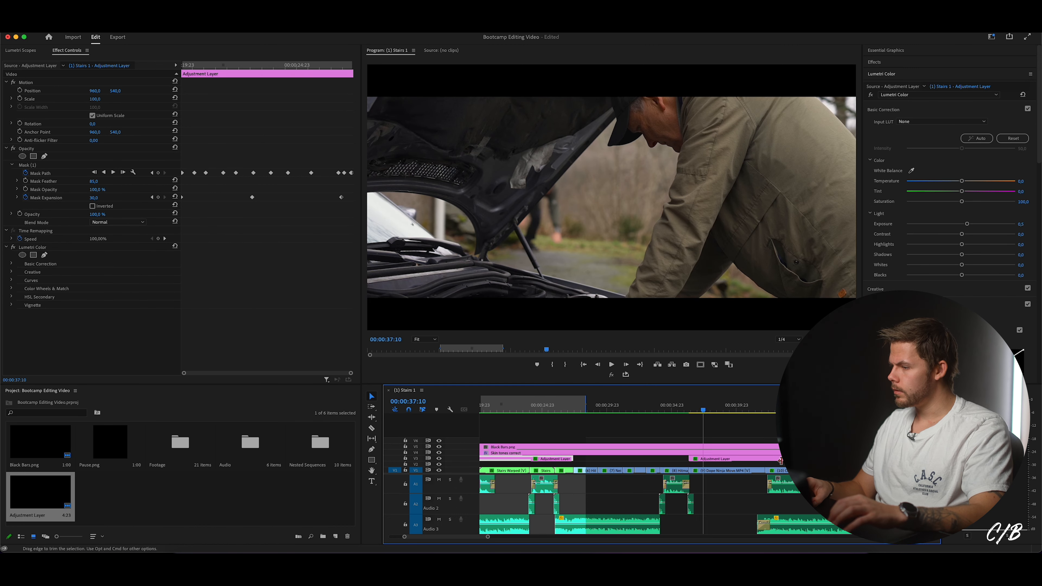
{"action": "mouse_move", "coordinate": [781, 459]}
{"action": "left_mouse_down"}
{"action": "mouse_move", "coordinate": [763, 467]}
{"action": "mouse_move", "coordinate": [765, 459]}
{"action": "left_mouse_up"}
{"action": "left_click_drag", "start_coordinate": [691, 459], "coordinate": [690, 458]}
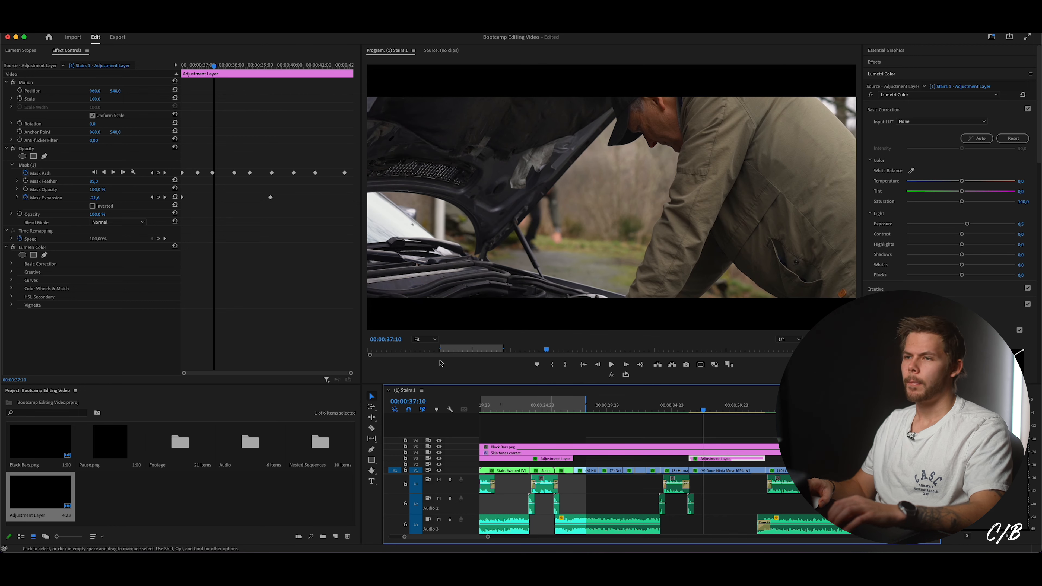
{"action": "left_click", "coordinate": [34, 166]}
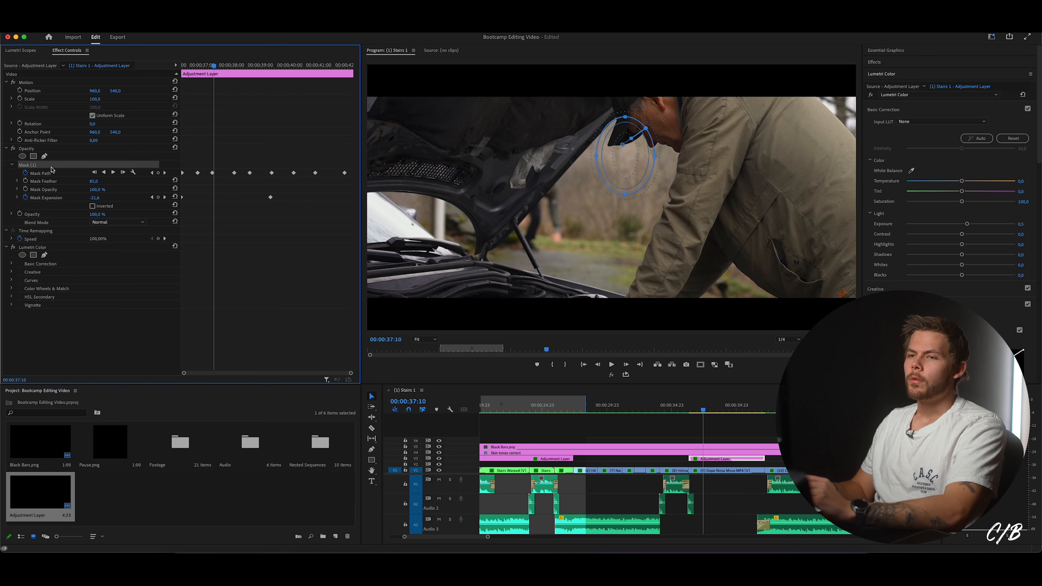
- Replace the adjustment layer's old mask with a freehand mask around the bright area at the left edge of the car hood shot
{"action": "key", "text": "Delete"}
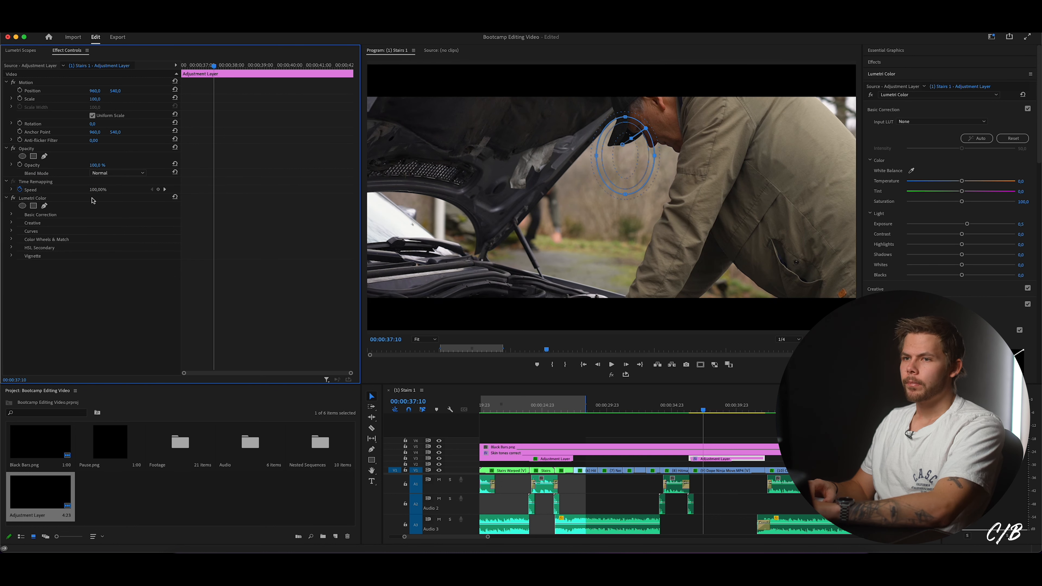
{"action": "left_click", "coordinate": [44, 156]}
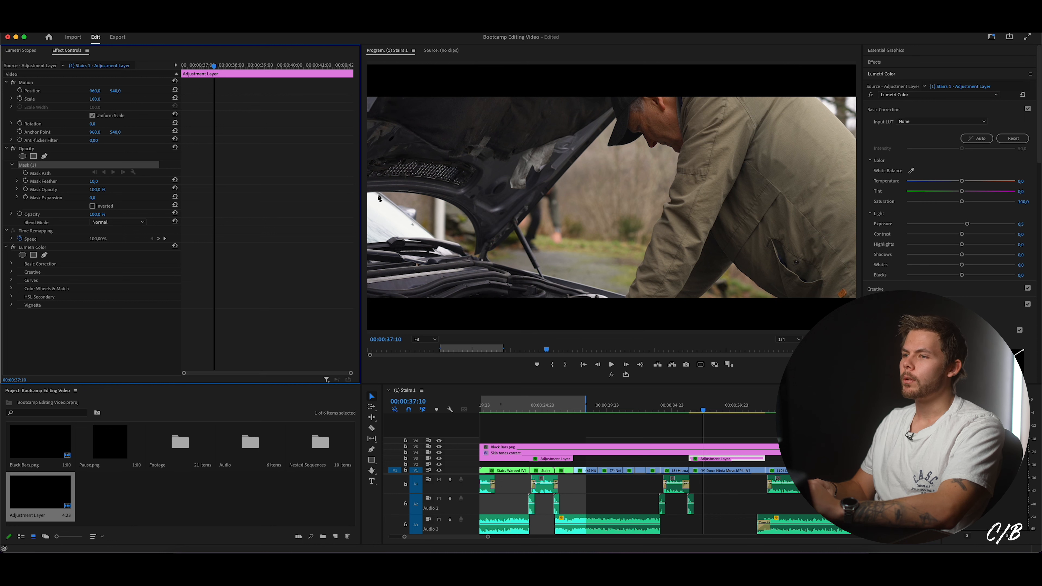
{"action": "left_click", "coordinate": [424, 339]}
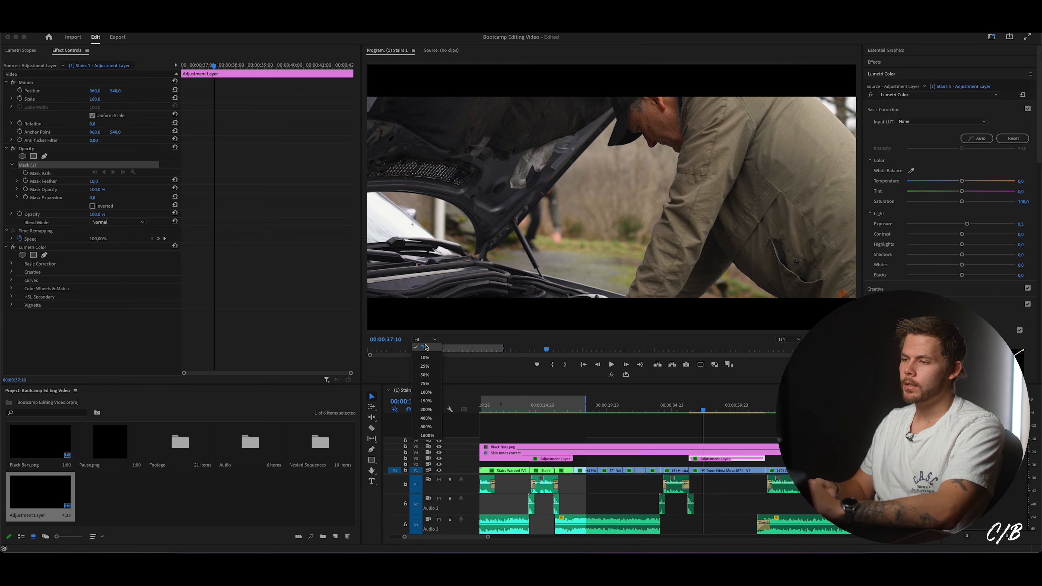
{"action": "left_click", "coordinate": [427, 365]}
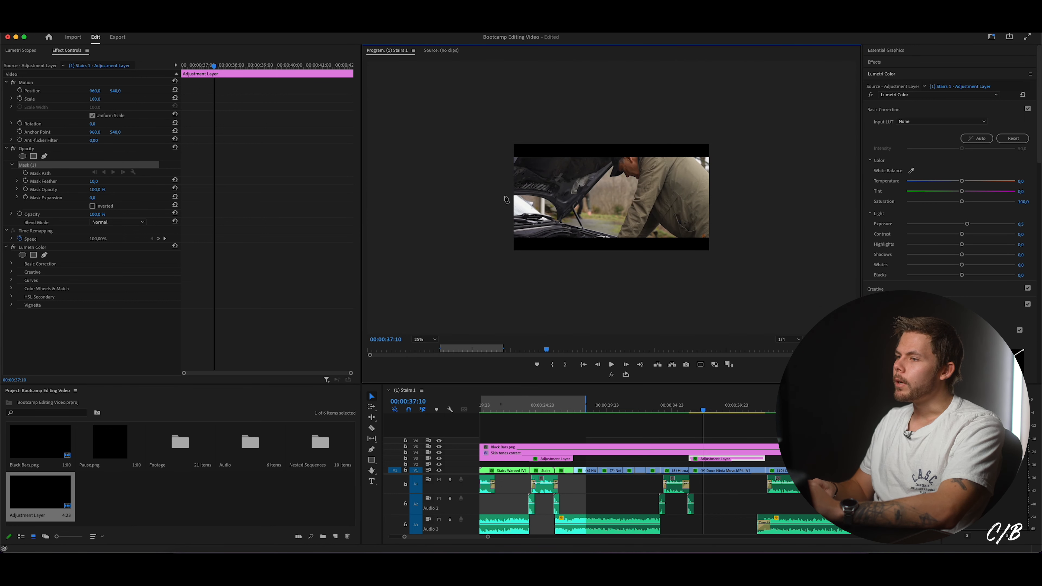
{"action": "left_click_drag", "start_coordinate": [545, 194], "coordinate": [561, 209]}
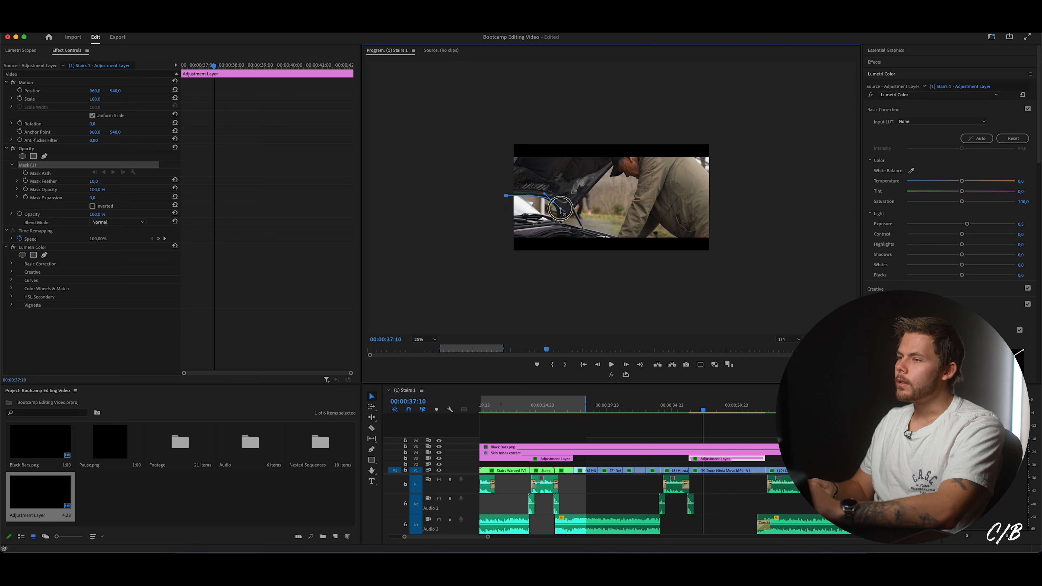
{"action": "left_click", "coordinate": [502, 232]}
{"action": "left_click", "coordinate": [507, 197]}
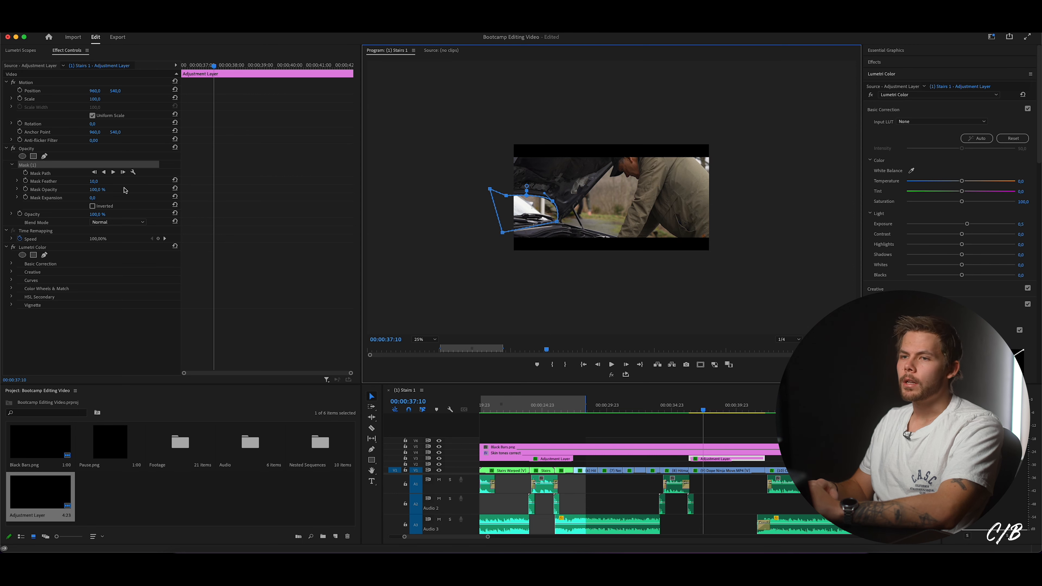
- Draw a second freehand mask around the bright background in the upper-right corner of the shot
{"action": "left_click", "coordinate": [44, 157]}
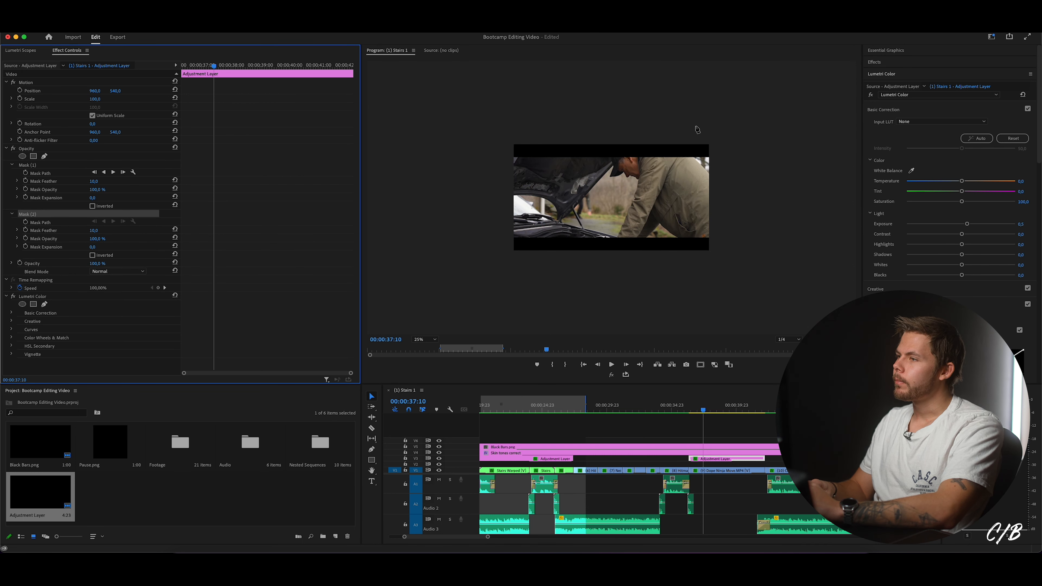
{"action": "left_click", "coordinate": [679, 125]}
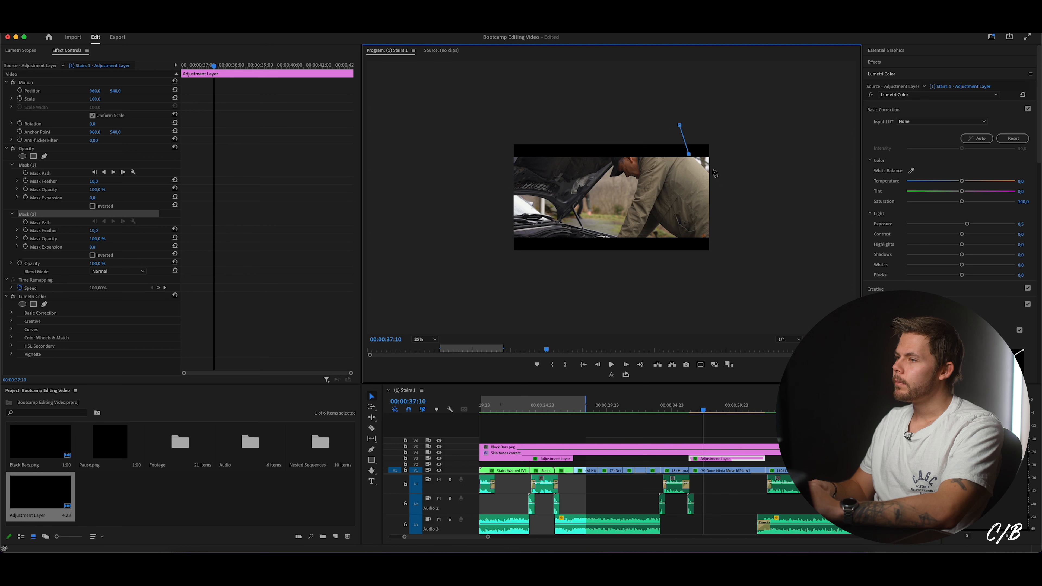
{"action": "left_click", "coordinate": [722, 188]}
{"action": "left_click", "coordinate": [747, 130]}
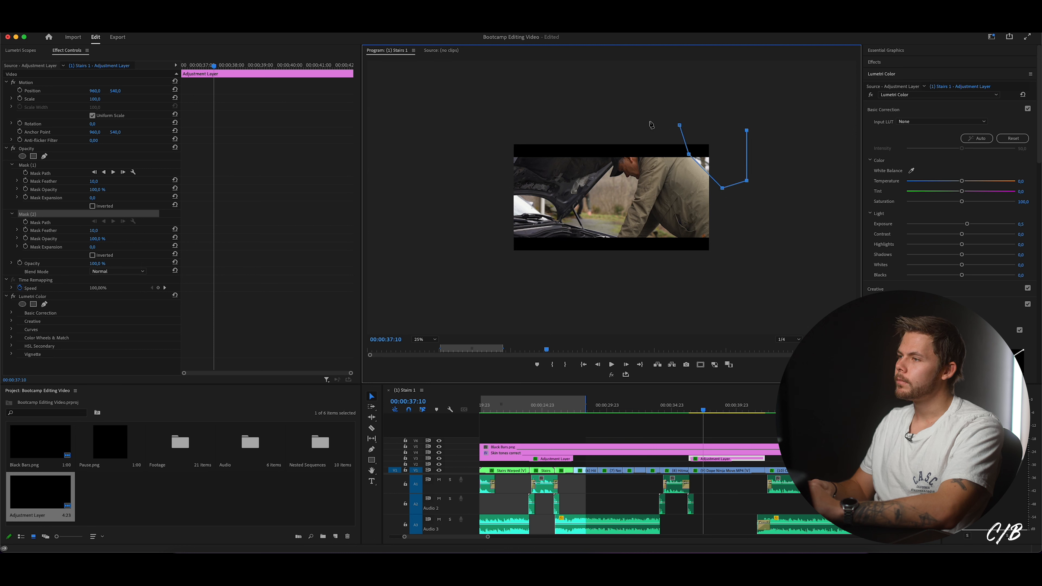
{"action": "left_click", "coordinate": [680, 125]}
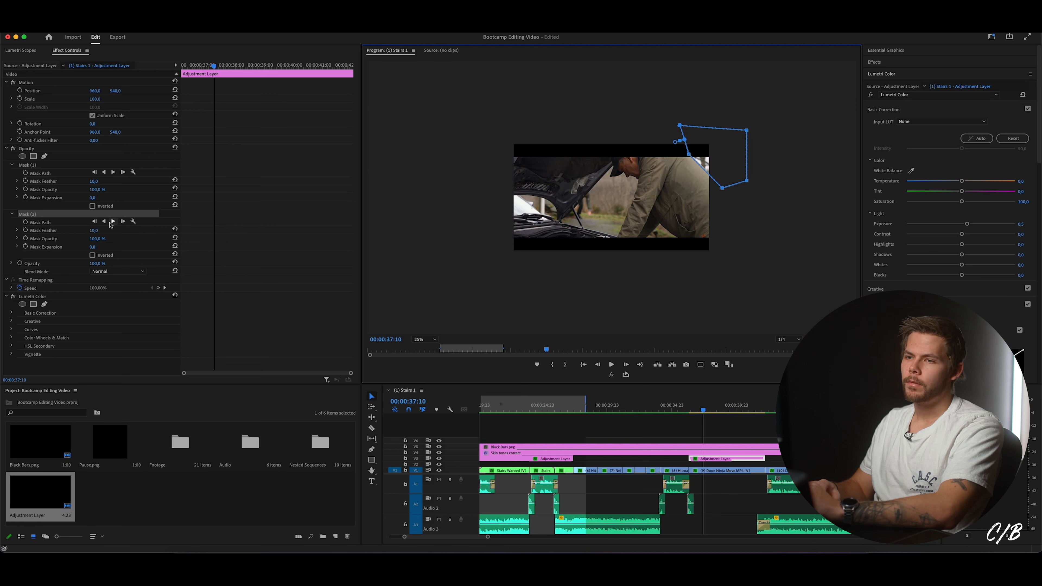
- Set the feather of both masks to 50 and fit the whole frame in the program monitor
{"action": "left_click", "coordinate": [94, 182]}
{"action": "type", "text": "50"}
{"action": "key", "text": "Return"}
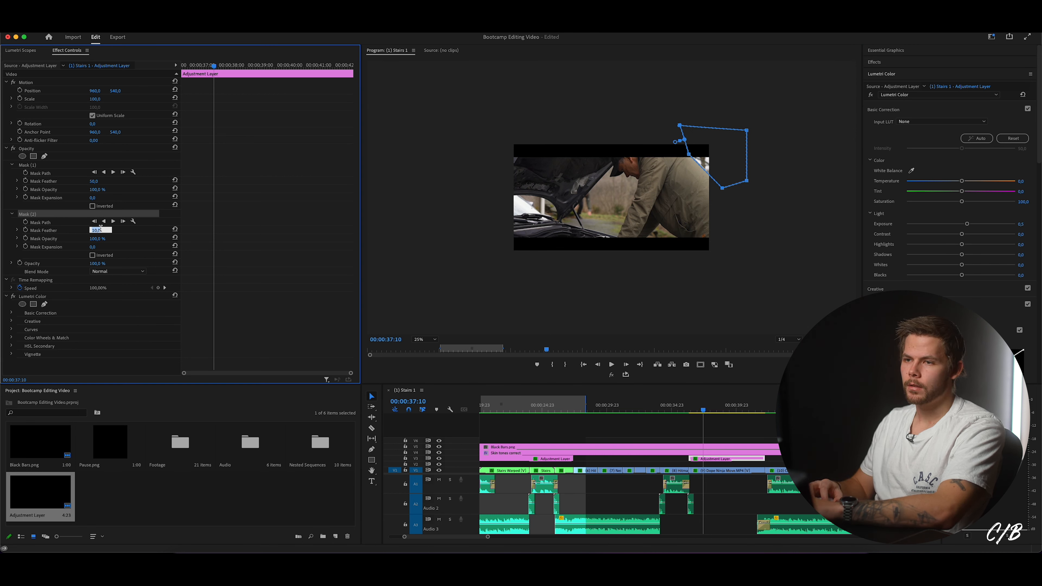
{"action": "type", "text": "50"}
{"action": "key", "text": "Return"}
{"action": "left_click", "coordinate": [425, 339]}
{"action": "left_click", "coordinate": [421, 348]}
{"action": "left_click", "coordinate": [308, 255]}
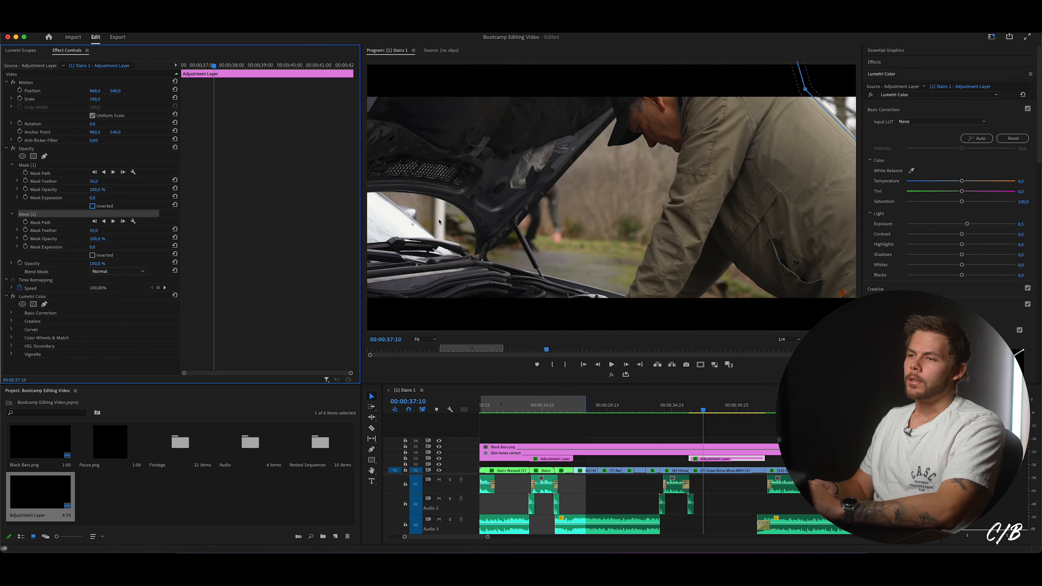
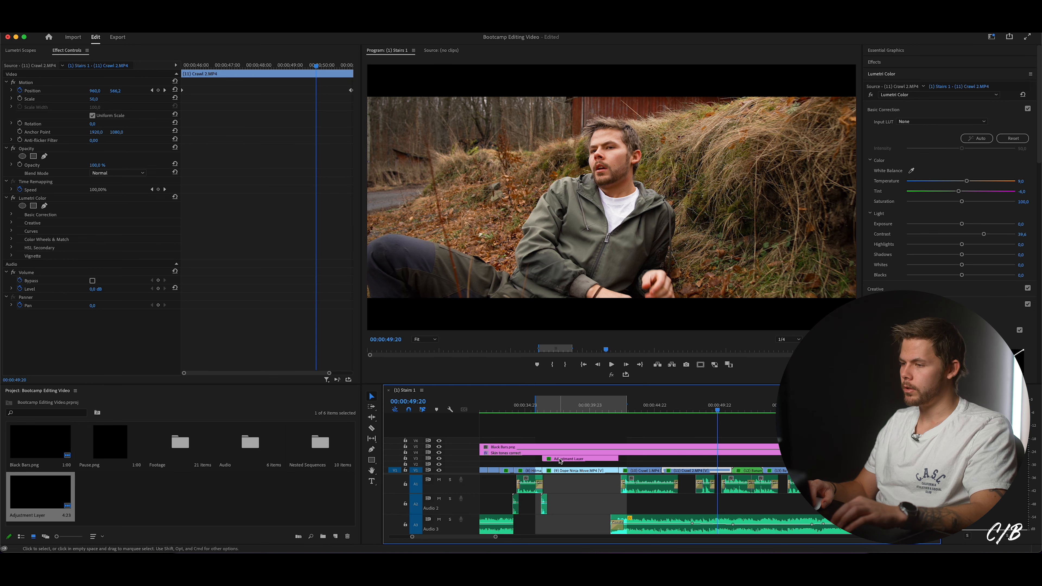
- Copy the adjustment layer over the (11) Crawl 2.MP4 clip and delete the copy's two masks
{"action": "left_click", "coordinate": [629, 459]}
{"action": "left_click_drag", "start_coordinate": [629, 459], "coordinate": [680, 459]}
{"action": "left_click", "coordinate": [29, 165]}
{"action": "key", "text": "Delete"}
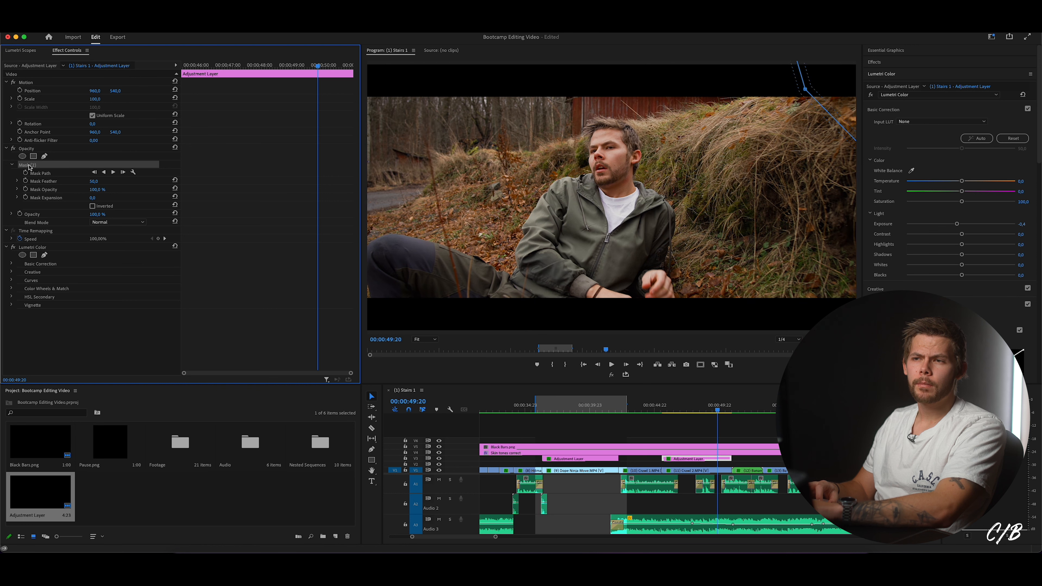
{"action": "key", "text": "Delete"}
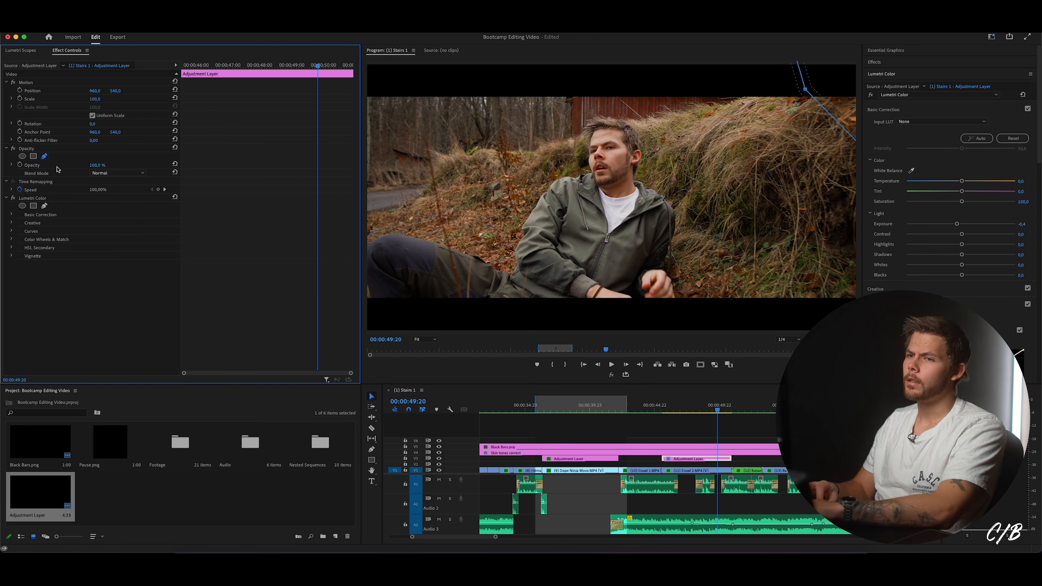
- Draw a freehand mask around the lying man's face, neck and shirt collar, and feather it to 58.0
{"action": "left_click", "coordinate": [44, 157]}
{"action": "left_click", "coordinate": [606, 129]}
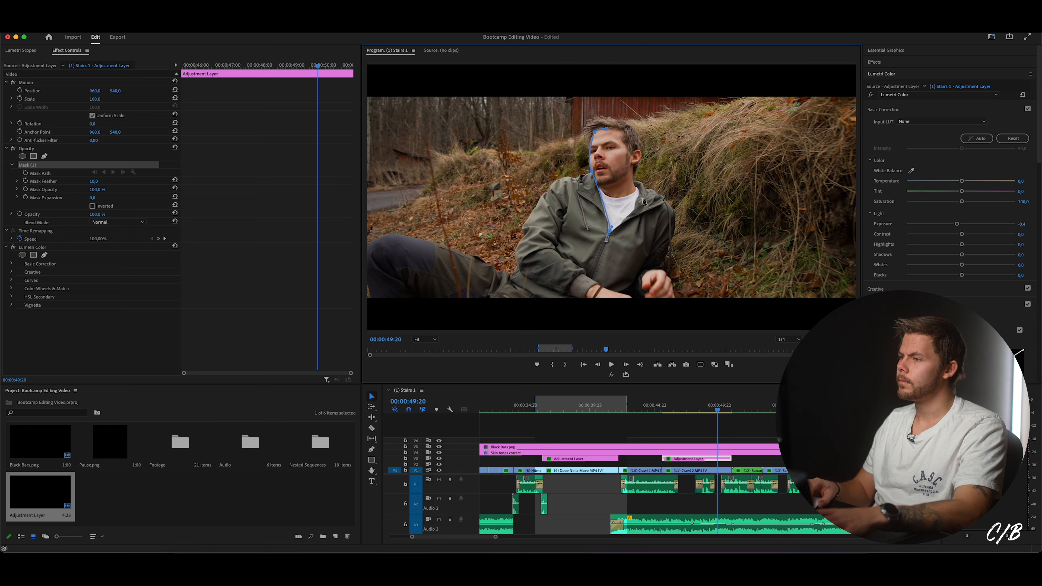
{"action": "left_click_drag", "start_coordinate": [640, 192], "coordinate": [637, 176]}
{"action": "left_click", "coordinate": [607, 129]}
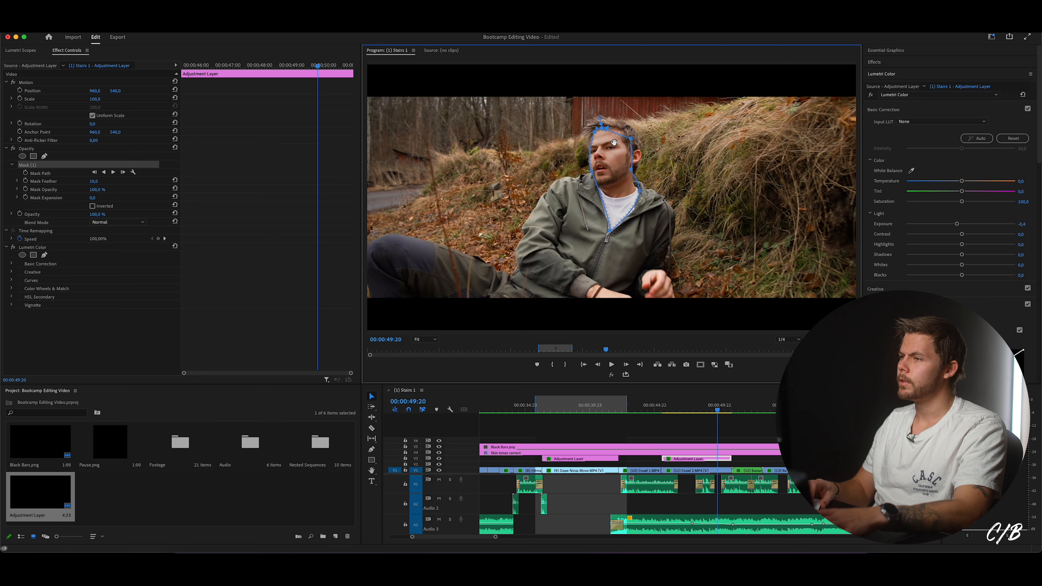
{"action": "left_click_drag", "start_coordinate": [98, 184], "coordinate": [117, 184]}
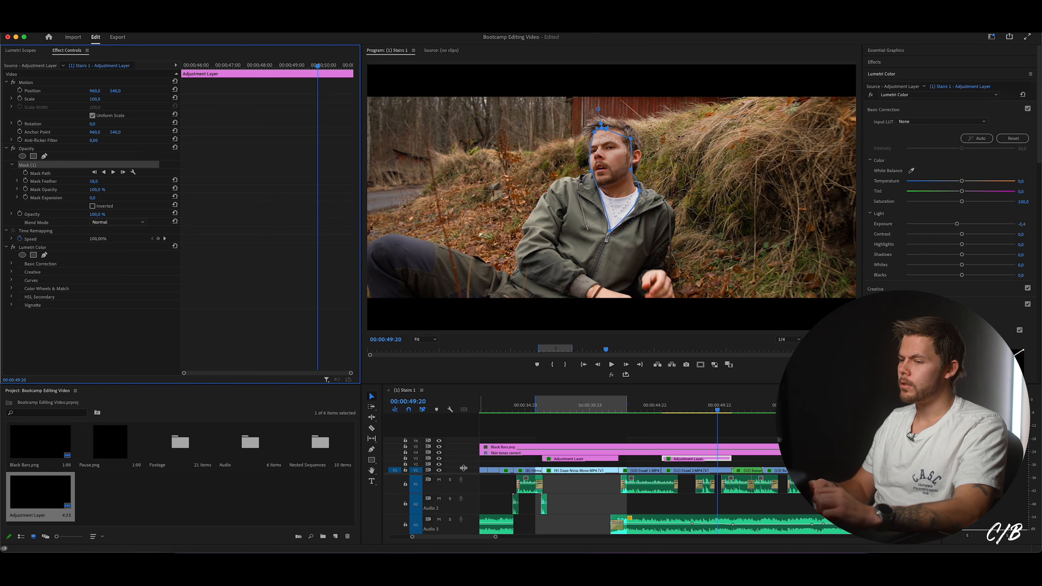
- Reset the layer's Exposure to 0.0, lower Highlights to -40.1, and compare the shot with track V3 off
{"action": "left_click", "coordinate": [440, 459]}
{"action": "left_click", "coordinate": [440, 459]}
{"action": "left_click", "coordinate": [439, 459]}
{"action": "left_click", "coordinate": [439, 458]}
{"action": "left_click", "coordinate": [957, 225]}
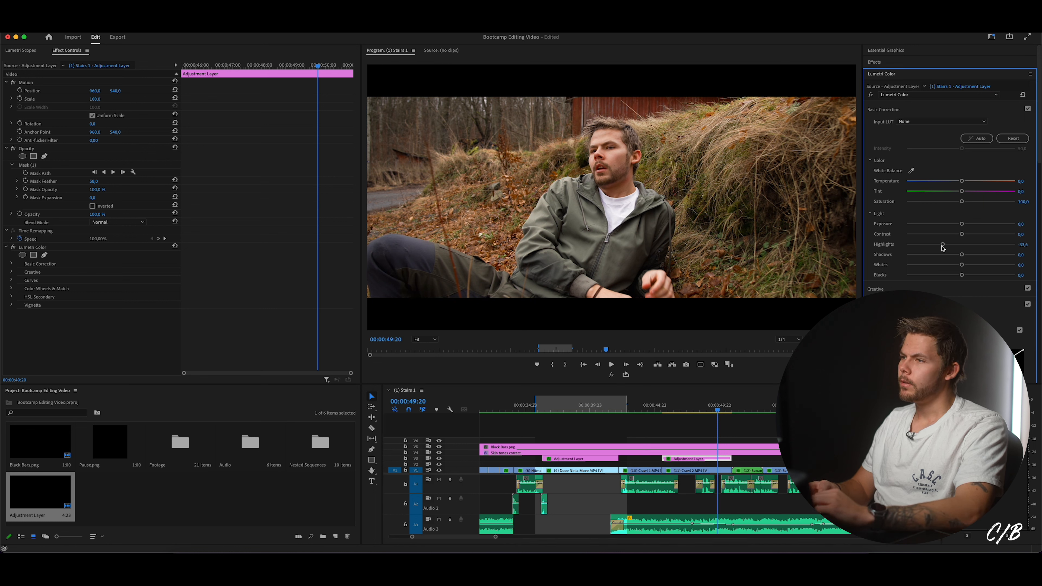
{"action": "mouse_move", "coordinate": [926, 246]}
{"action": "left_mouse_down"}
{"action": "mouse_move", "coordinate": [907, 246]}
{"action": "mouse_move", "coordinate": [940, 246]}
{"action": "left_mouse_up"}
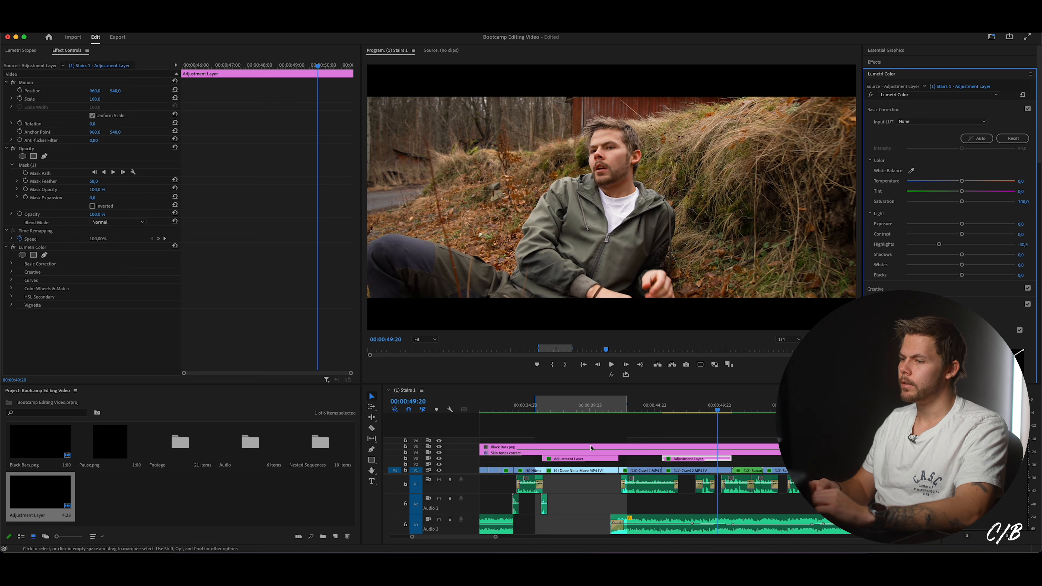
{"action": "left_click", "coordinate": [439, 459]}
{"action": "left_click", "coordinate": [439, 459]}
{"action": "left_click", "coordinate": [439, 458]}
{"action": "left_click", "coordinate": [439, 459]}
{"action": "left_click", "coordinate": [439, 459]}
- Start keyframing the face mask's path and expansion at 00:00:49:20
{"action": "left_click", "coordinate": [26, 173]}
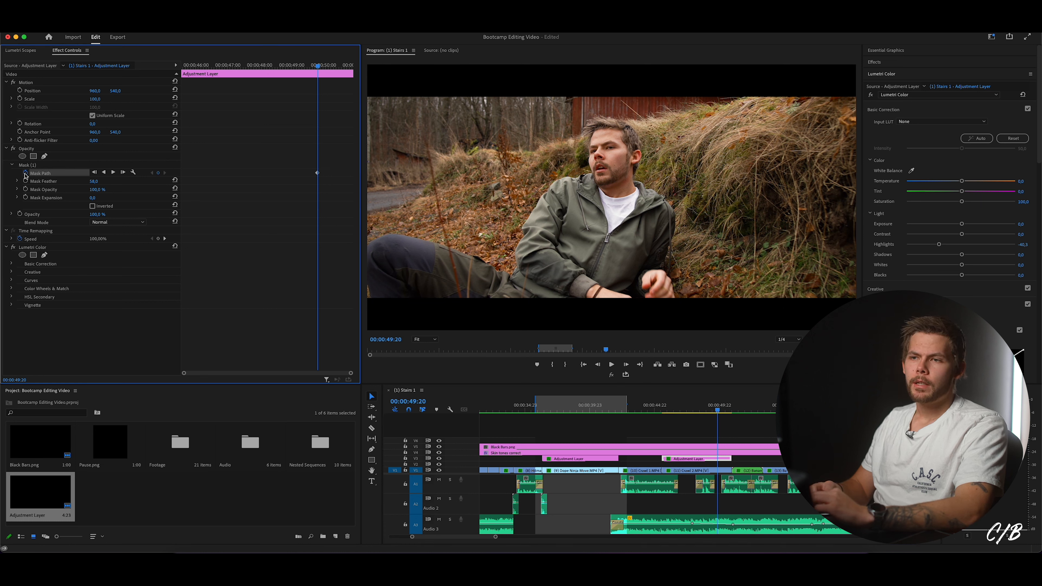
{"action": "left_click", "coordinate": [24, 198]}
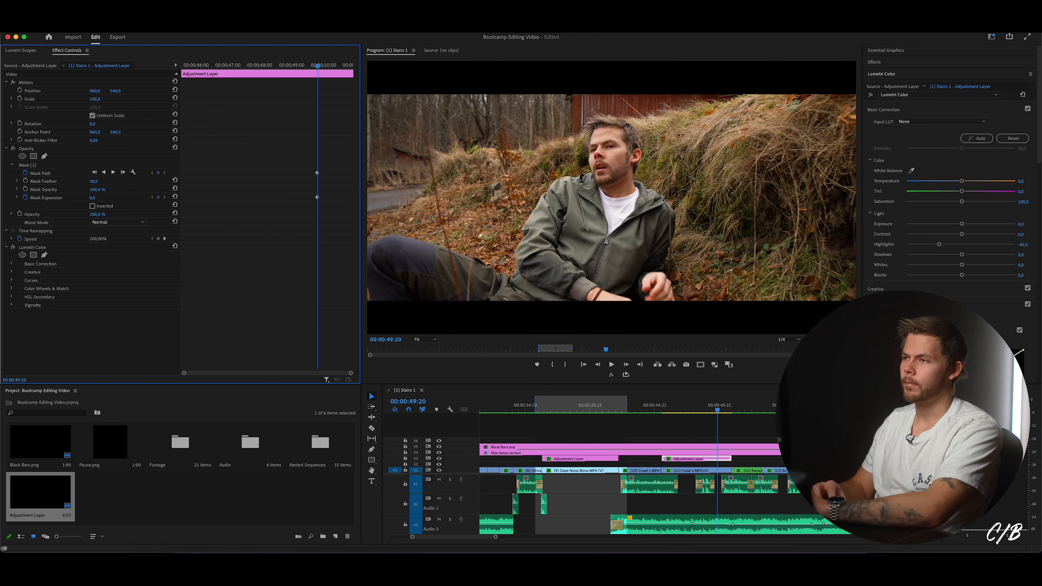
{"action": "left_click", "coordinate": [27, 166]}
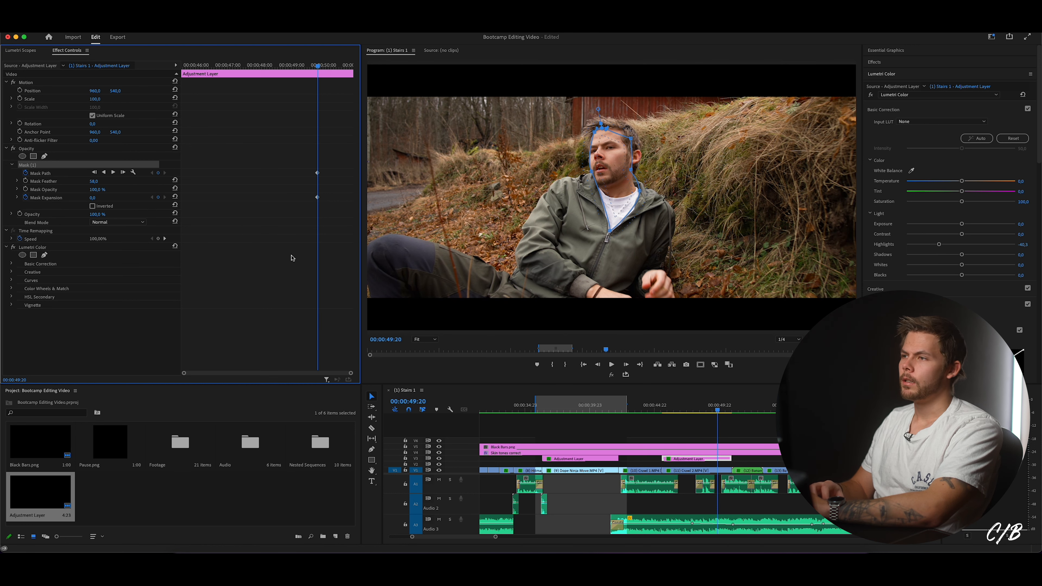
- Refit the mask to the man's face at 00:00:50:03 with expansion 7.0 and at 00:00:50:15 with a larger expansion
{"action": "left_click", "coordinate": [327, 70]}
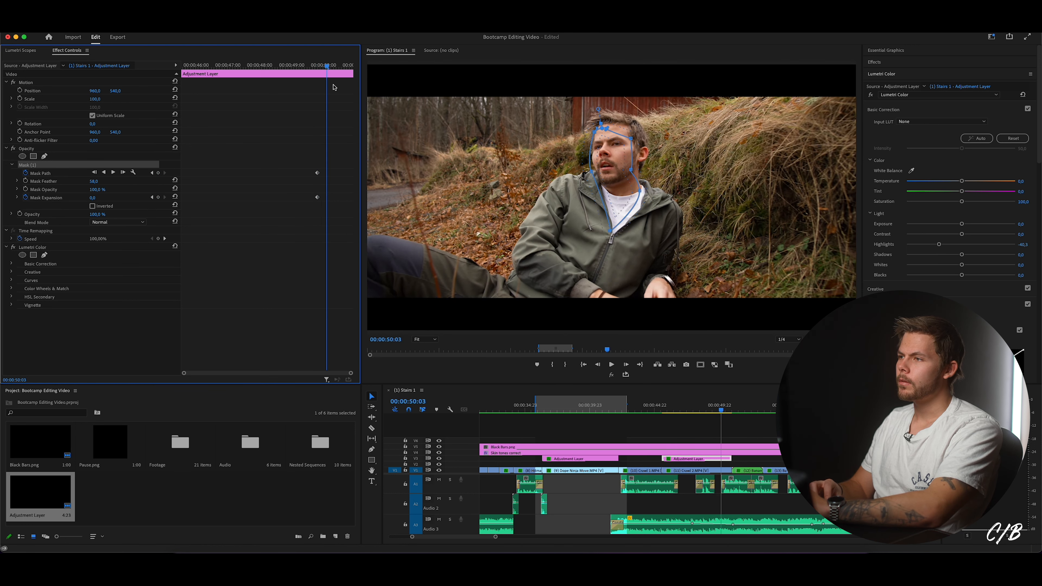
{"action": "left_click_drag", "start_coordinate": [612, 174], "coordinate": [616, 170]}
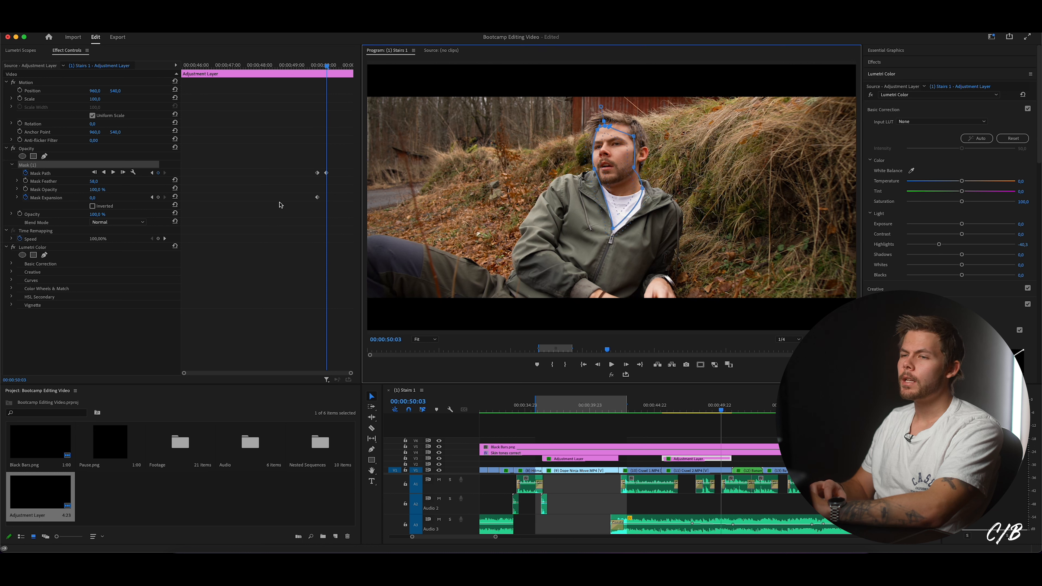
{"action": "left_click_drag", "start_coordinate": [92, 198], "coordinate": [96, 198]}
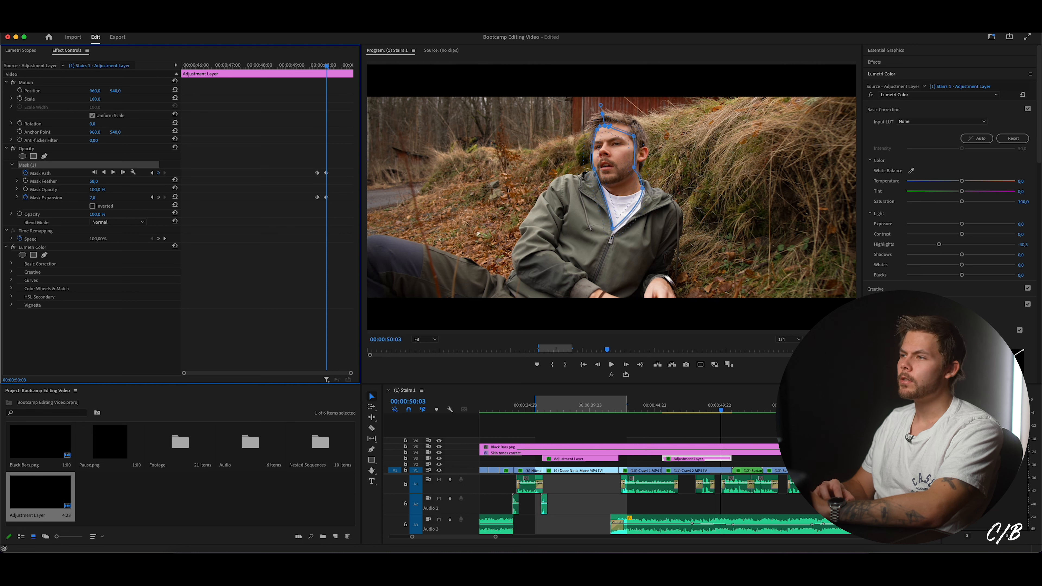
{"action": "left_click", "coordinate": [344, 68]}
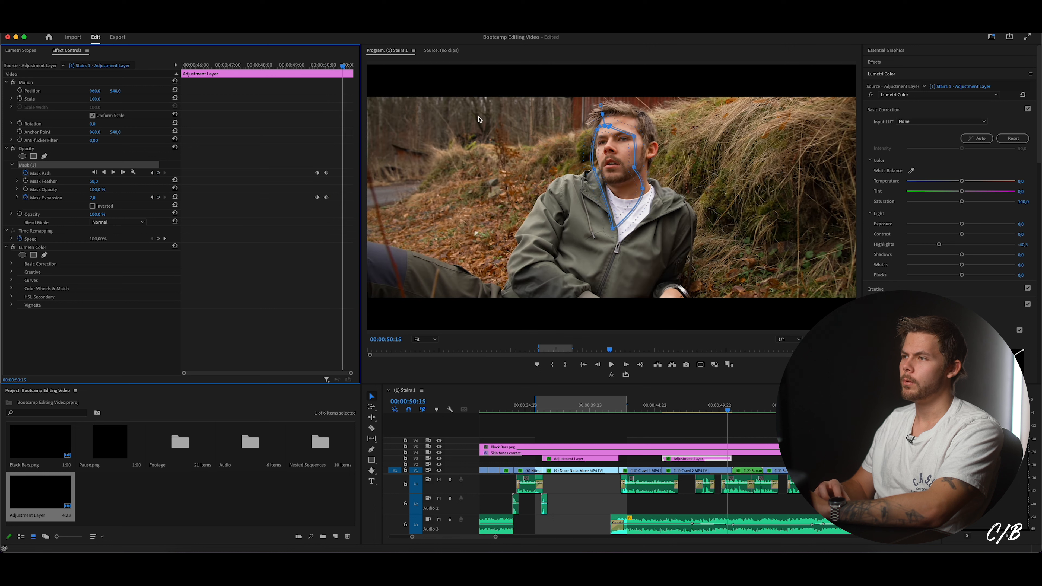
{"action": "left_click_drag", "start_coordinate": [622, 171], "coordinate": [627, 170]}
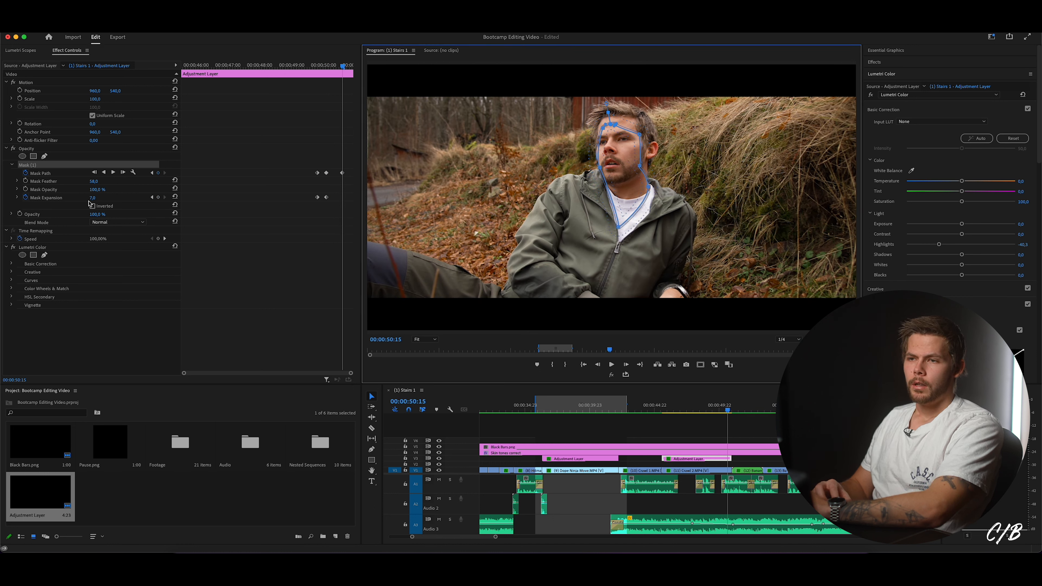
{"action": "left_click_drag", "start_coordinate": [93, 201], "coordinate": [96, 200]}
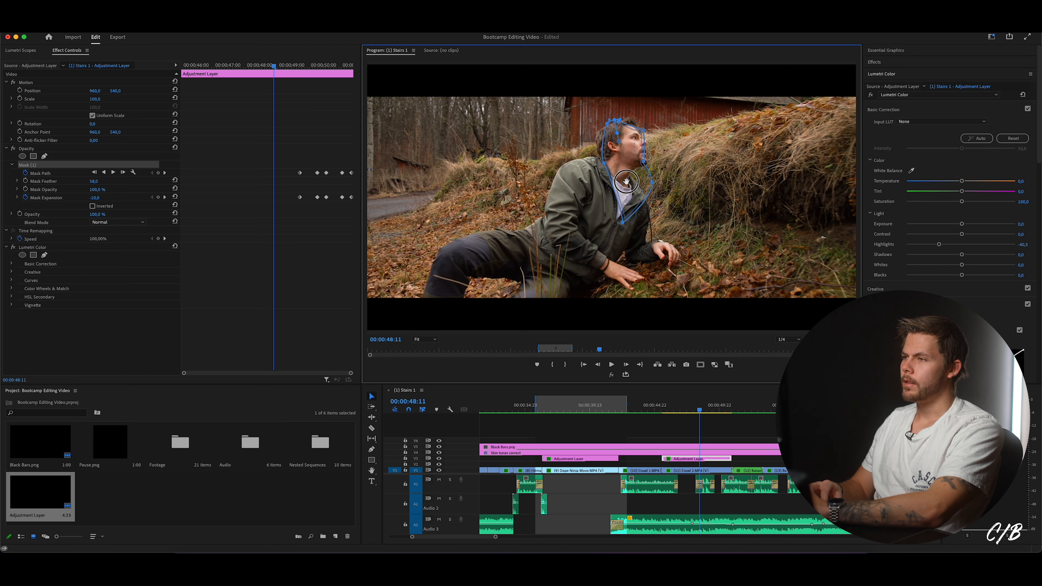
- Keyframe the mask over the man's face at 00:00:48:11 with a Mask Expansion of -10.0
{"action": "left_click", "coordinate": [96, 199]}
{"action": "left_click", "coordinate": [162, 206]}
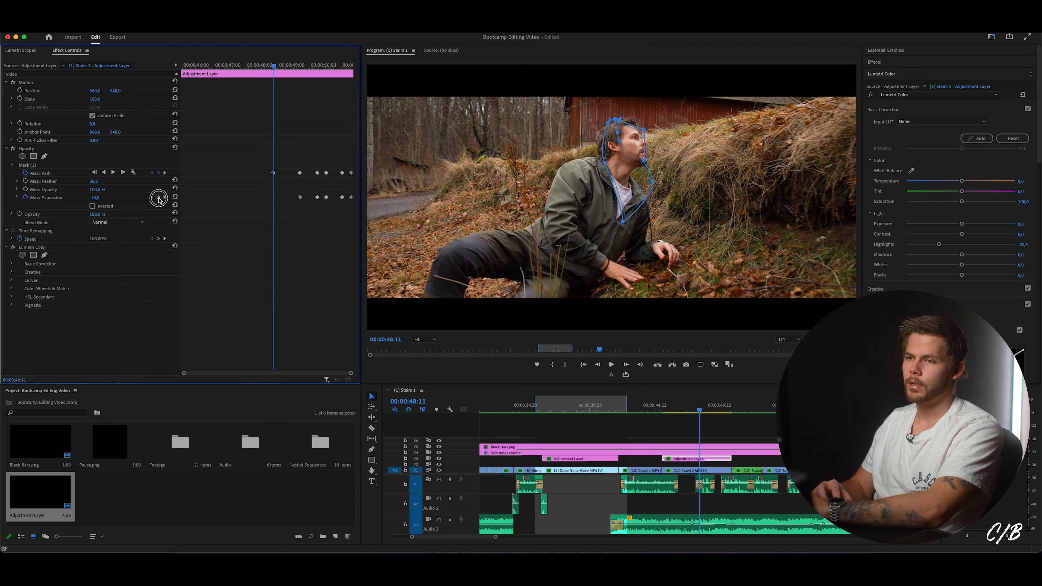
{"action": "left_click", "coordinate": [158, 199]}
{"action": "left_click", "coordinate": [222, 195]}
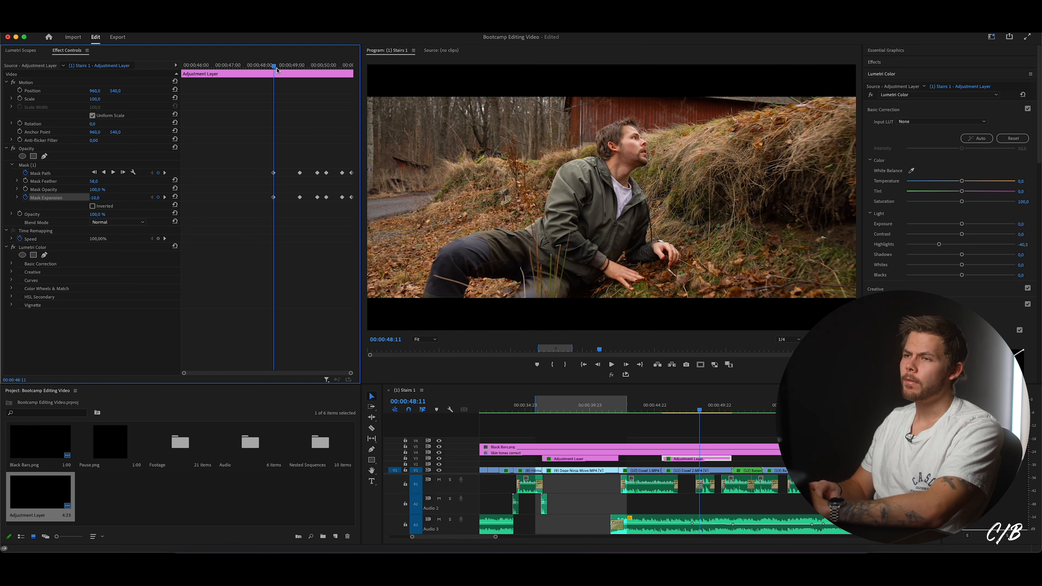
- Fade in the adjustment layer with Opacity keyframes, lowered at 00:00:47:15 and 100% at 00:00:48:11, and play it back
{"action": "left_click_drag", "start_coordinate": [277, 70], "coordinate": [249, 80]}
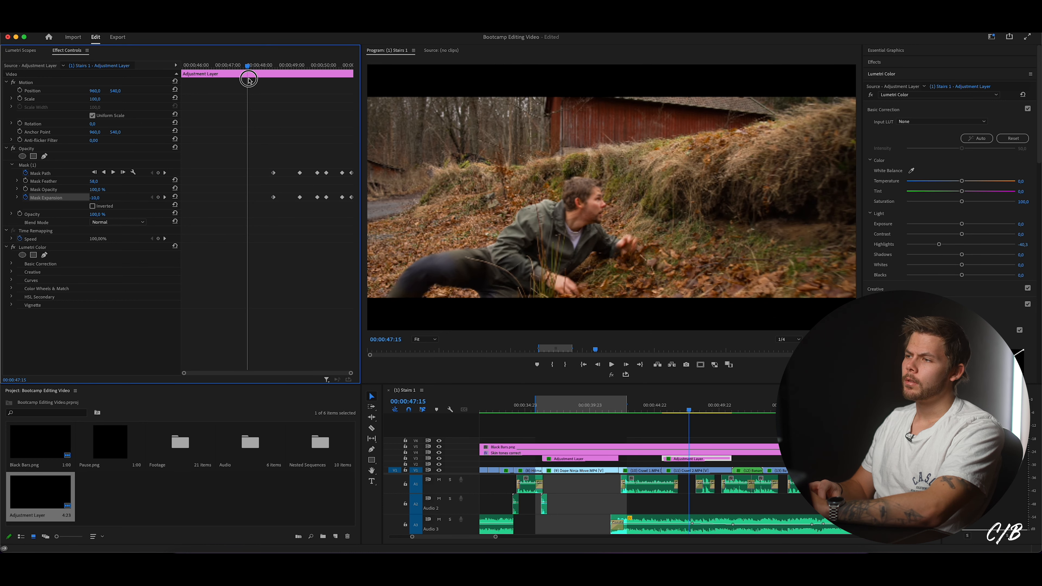
{"action": "left_click", "coordinate": [19, 214]}
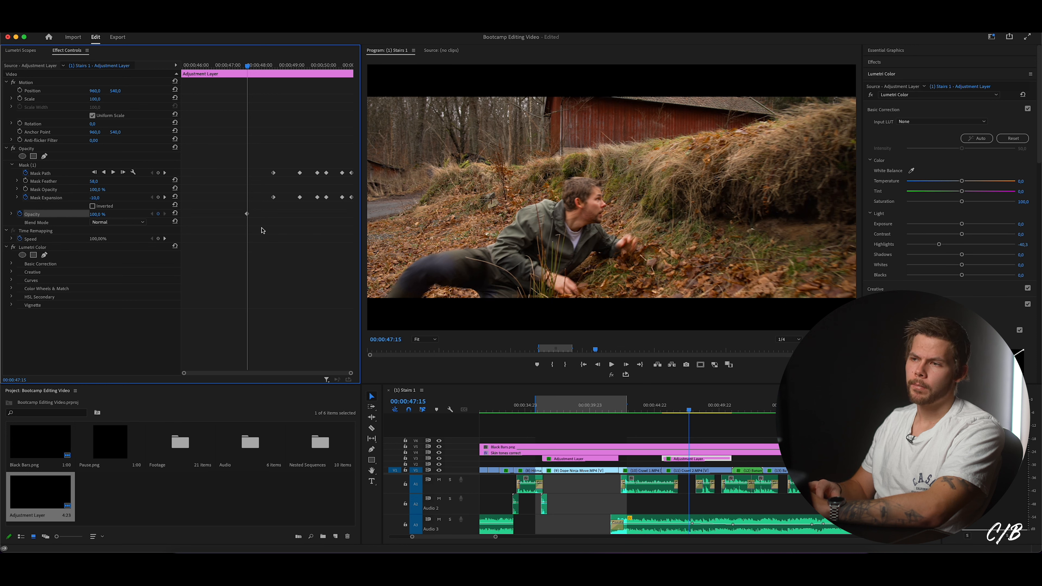
{"action": "left_click_drag", "start_coordinate": [248, 215], "coordinate": [273, 215]}
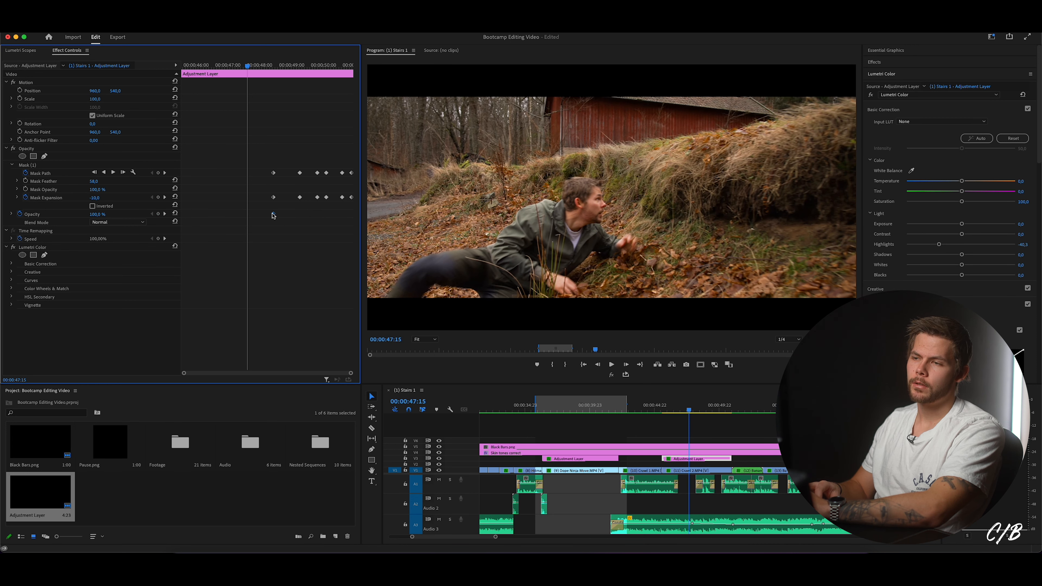
{"action": "left_click_drag", "start_coordinate": [95, 215], "coordinate": [77, 214]}
{"action": "key", "text": "space"}
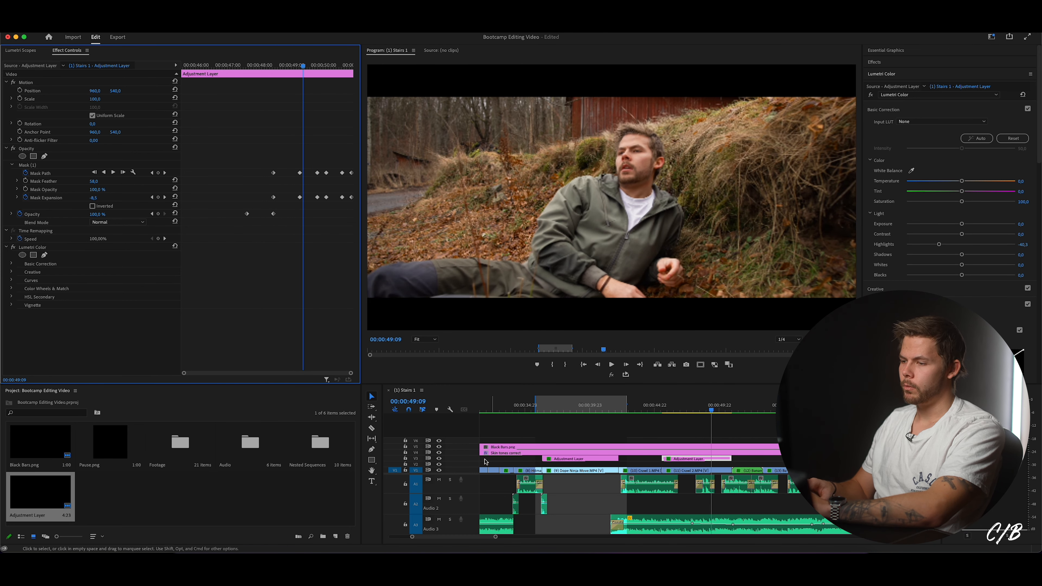
- Toggle the visibility of the face adjustment layer's track to compare the shot with and without the correction
{"action": "left_click", "coordinate": [438, 458]}
{"action": "left_click", "coordinate": [438, 458]}
{"action": "left_click", "coordinate": [438, 458]}
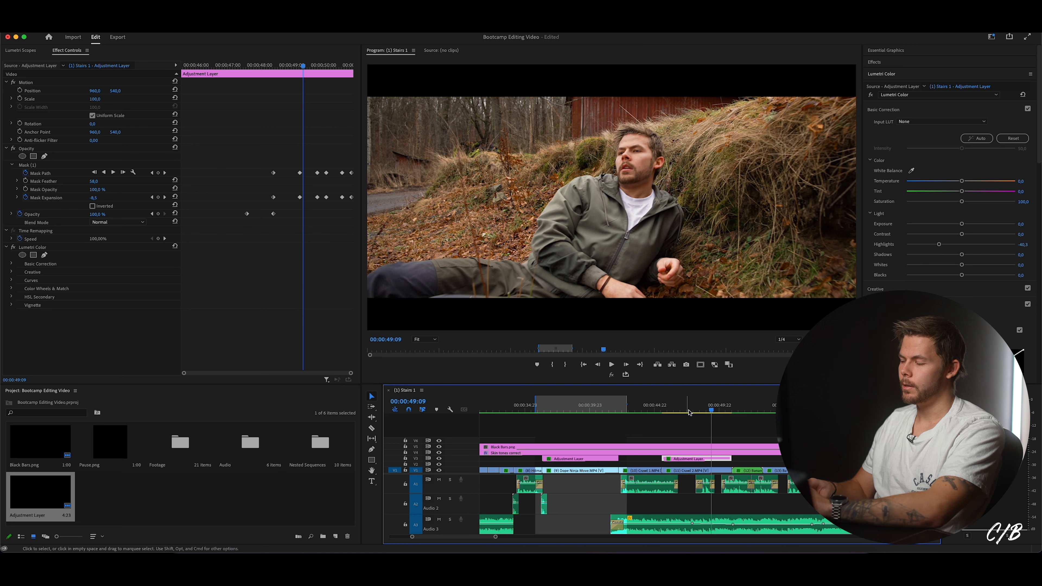
- Extend the out point to the end of the Crawl 2 adjustment layer, render the range and play it back
{"action": "left_click", "coordinate": [720, 408]}
{"action": "left_click_drag", "start_coordinate": [720, 408], "coordinate": [732, 409]}
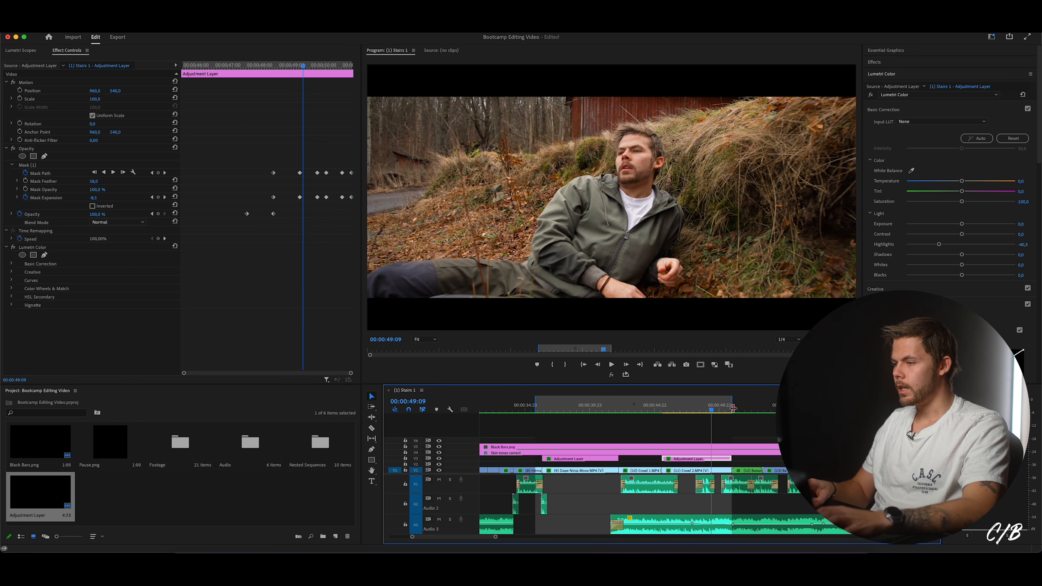
{"action": "key", "text": "Return"}
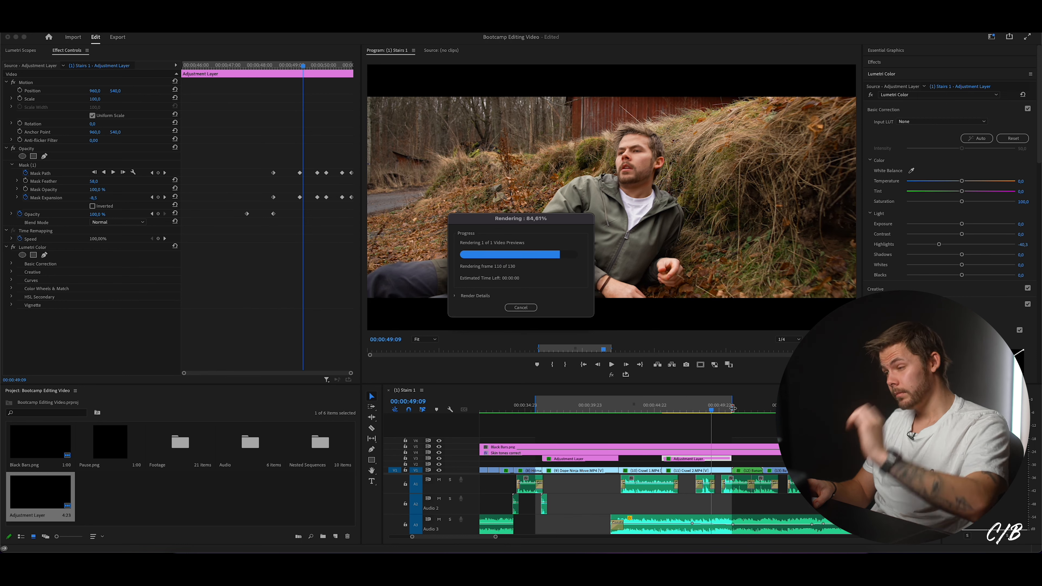
{"action": "left_click", "coordinate": [644, 409]}
{"action": "key", "text": "space"}
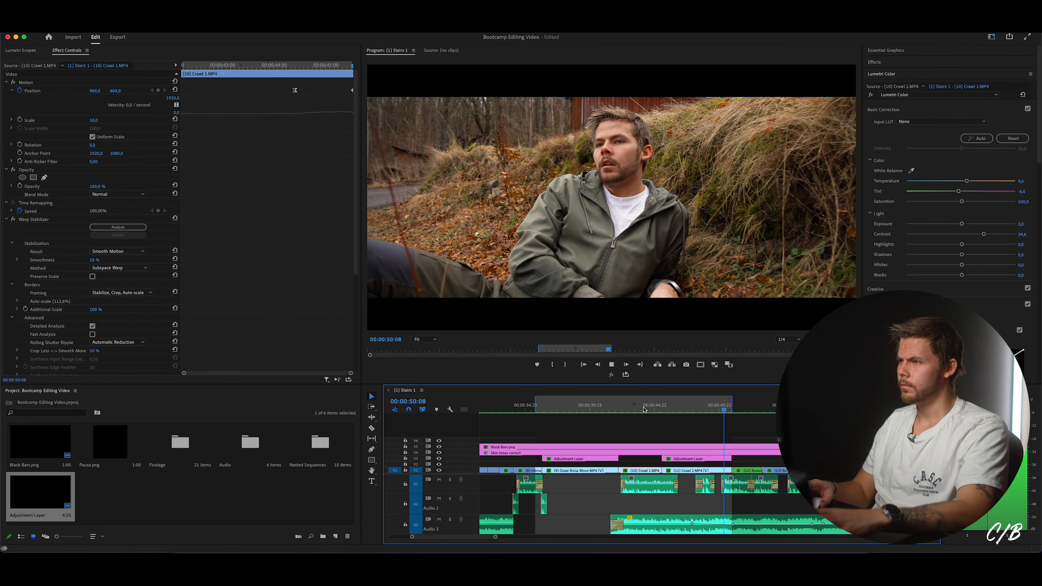
{"action": "key", "text": "space"}
- Duplicate the face adjustment layer onto the Parkour 1 clip at 00:01:02:00, trimmed to the clip's length
{"action": "scroll", "coordinate": [680, 445], "scroll_direction": "right", "scroll_amount": 5}
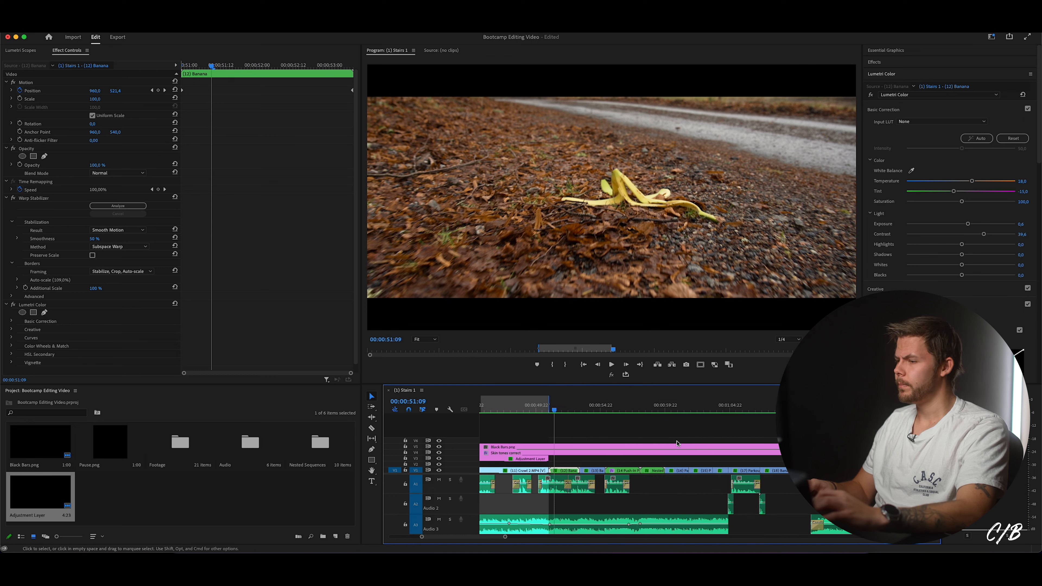
{"action": "left_click_drag", "start_coordinate": [538, 410], "coordinate": [632, 416]}
{"action": "scroll", "coordinate": [632, 416], "scroll_direction": "left", "scroll_amount": 3}
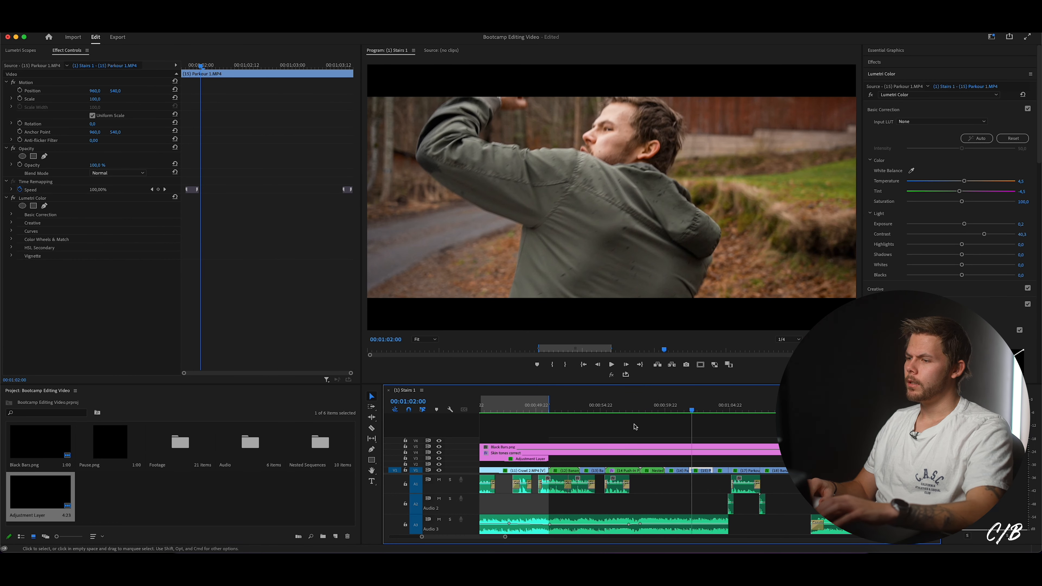
{"action": "left_click", "coordinate": [573, 457]}
{"action": "left_click_drag", "start_coordinate": [574, 457], "coordinate": [703, 462]}
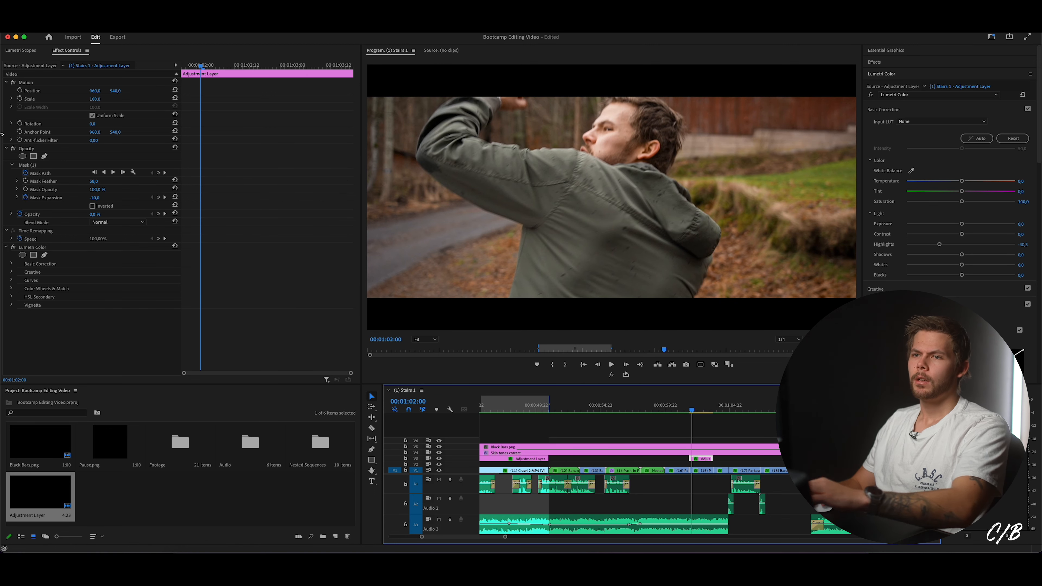
- Keyframe the duplicated layer's mask path over the man's face through Parkour 1 until his head leaves the frame at 00:01:03:15
{"action": "left_click", "coordinate": [35, 166]}
{"action": "left_click_drag", "start_coordinate": [631, 172], "coordinate": [630, 76]}
{"action": "left_click", "coordinate": [35, 165]}
{"action": "key", "text": "Right"}
{"action": "key", "text": "Right"}
{"action": "key", "text": "Right"}
{"action": "key", "text": "Right"}
{"action": "key", "text": "Right"}
{"action": "key", "text": "Right"}
{"action": "key", "text": "Right"}
{"action": "key", "text": "Right"}
{"action": "key", "text": "Right"}
{"action": "key", "text": "Right"}
{"action": "key", "text": "Right"}
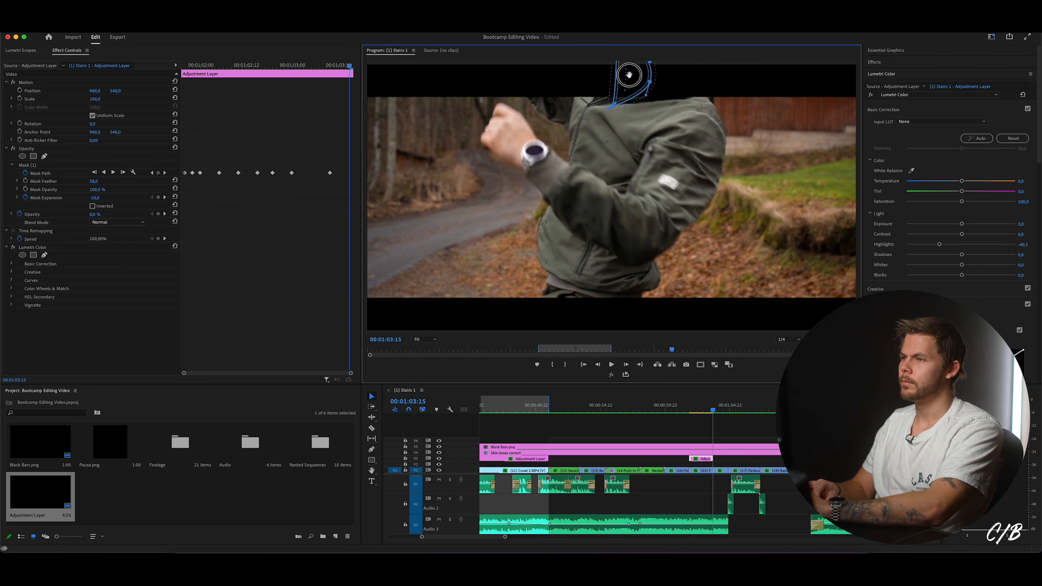
- Check the remaining clips from Parkour 3 through the Mailbox clip for faces that need correction
{"action": "key", "text": "Right"}
{"action": "key", "text": "Right"}
{"action": "left_click", "coordinate": [721, 471]}
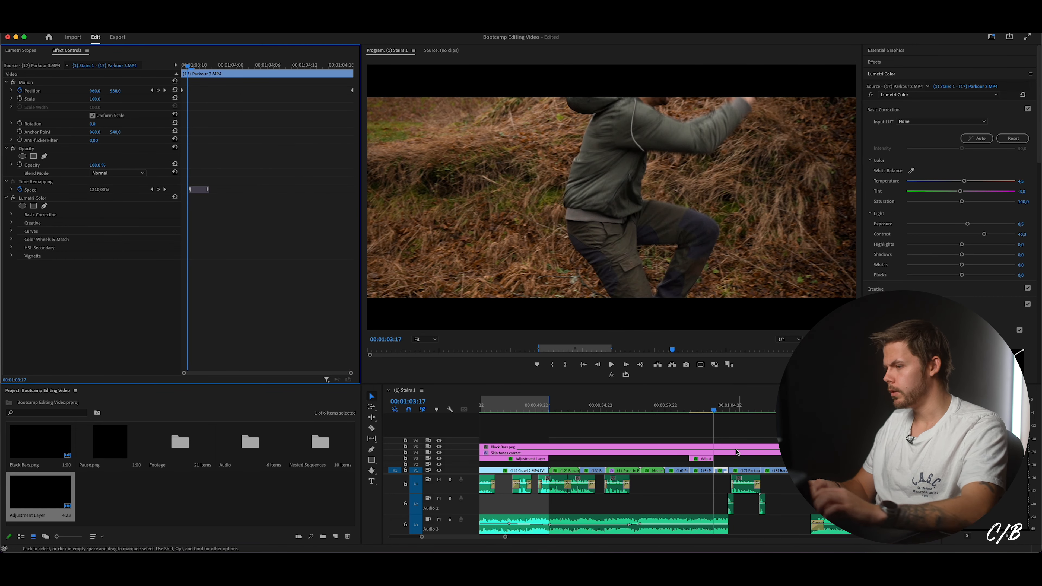
{"action": "key", "text": "space"}
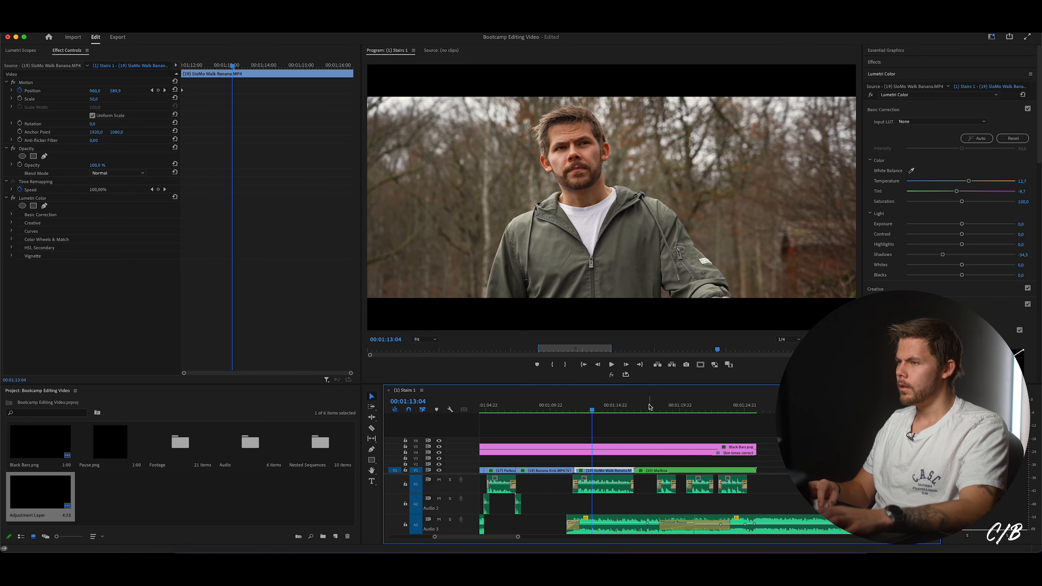
{"action": "left_click", "coordinate": [650, 407]}
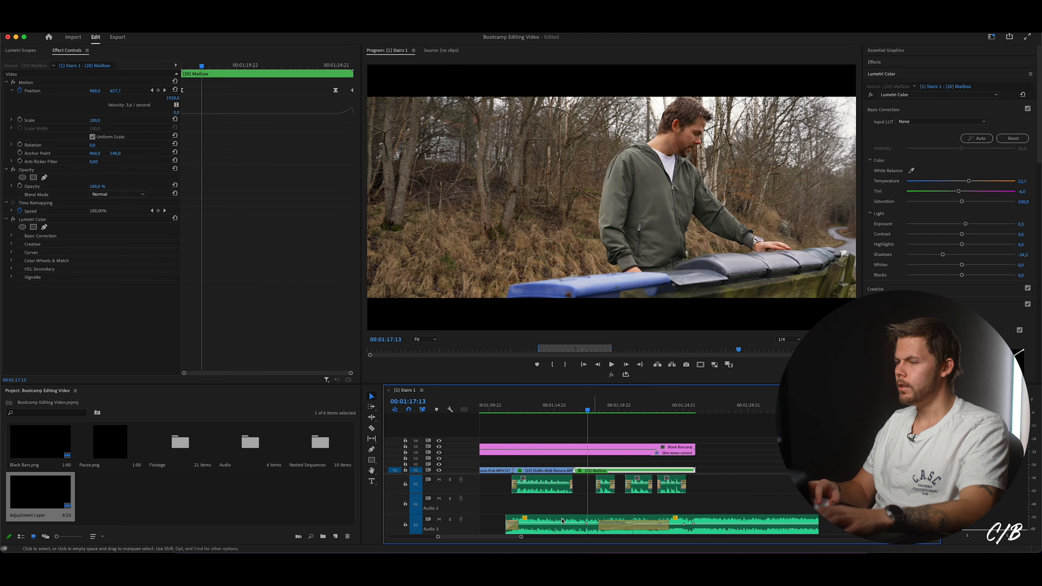
- Set the in/out range across the whole sequence, render it and return to the start
{"action": "left_click_drag", "start_coordinate": [521, 537], "coordinate": [597, 537]}
{"action": "left_click", "coordinate": [484, 409]}
{"action": "left_click_drag", "start_coordinate": [483, 409], "coordinate": [660, 408]}
{"action": "key", "text": "Home"}
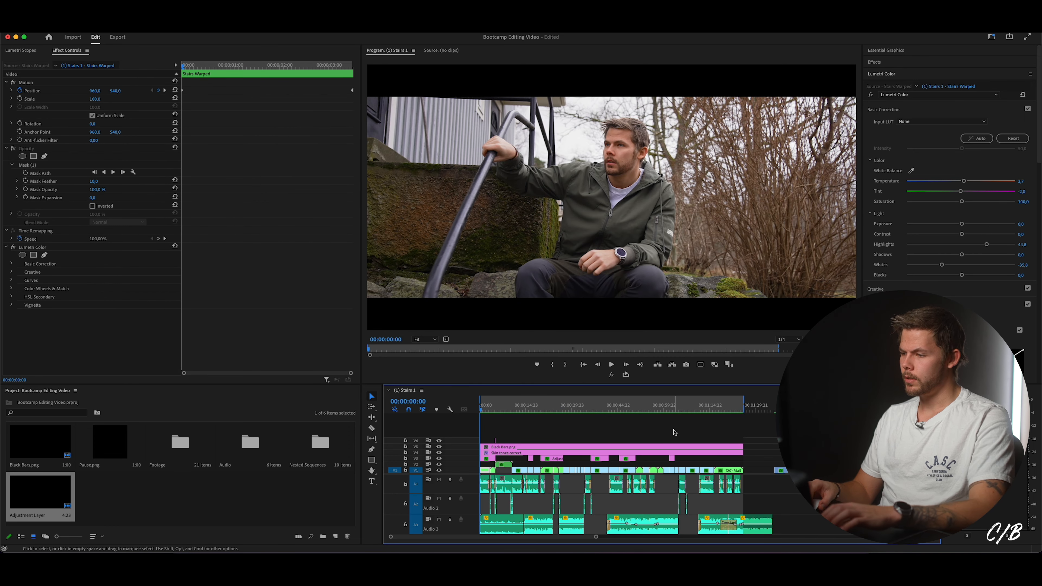
- Move Black Bars and Skin tones correct up a track and add a full-length adjustment layer below the face adjustment layers
{"action": "left_click_drag", "start_coordinate": [698, 434], "coordinate": [514, 443]}
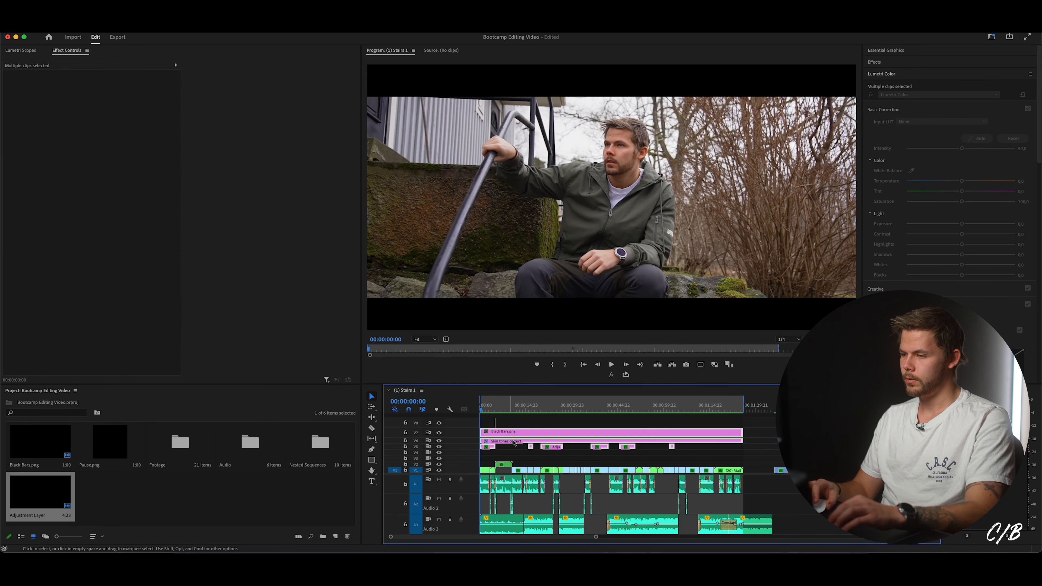
{"action": "left_click_drag", "start_coordinate": [40, 492], "coordinate": [745, 458]}
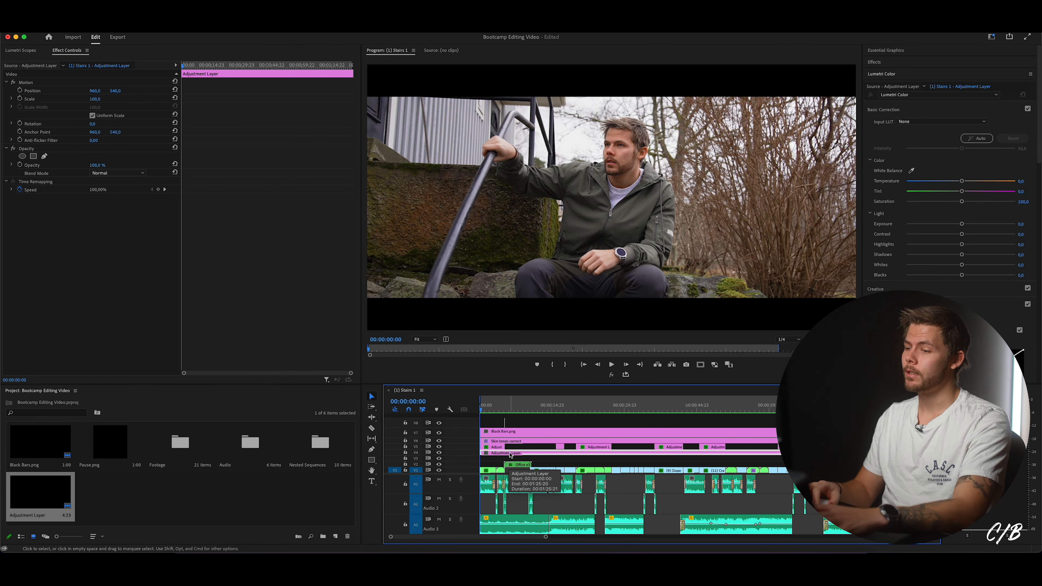
{"action": "left_click_drag", "start_coordinate": [546, 538], "coordinate": [526, 537]}
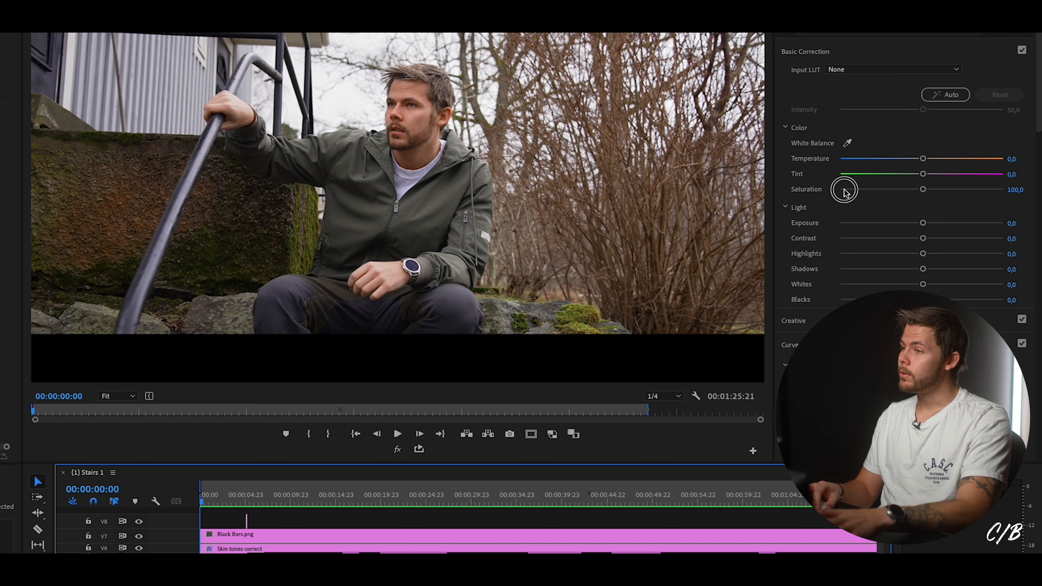
- Reduce the full-length adjustment layer's Lumetri saturation to 0 and set its blend mode to Overlay
{"action": "left_click_drag", "start_coordinate": [844, 192], "coordinate": [815, 196]}
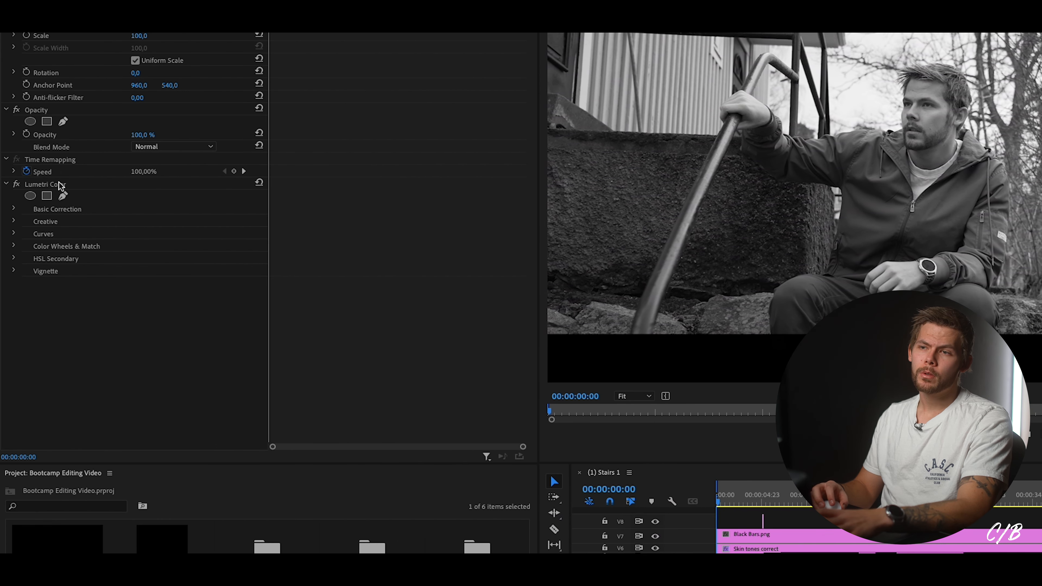
{"action": "left_click", "coordinate": [156, 148]}
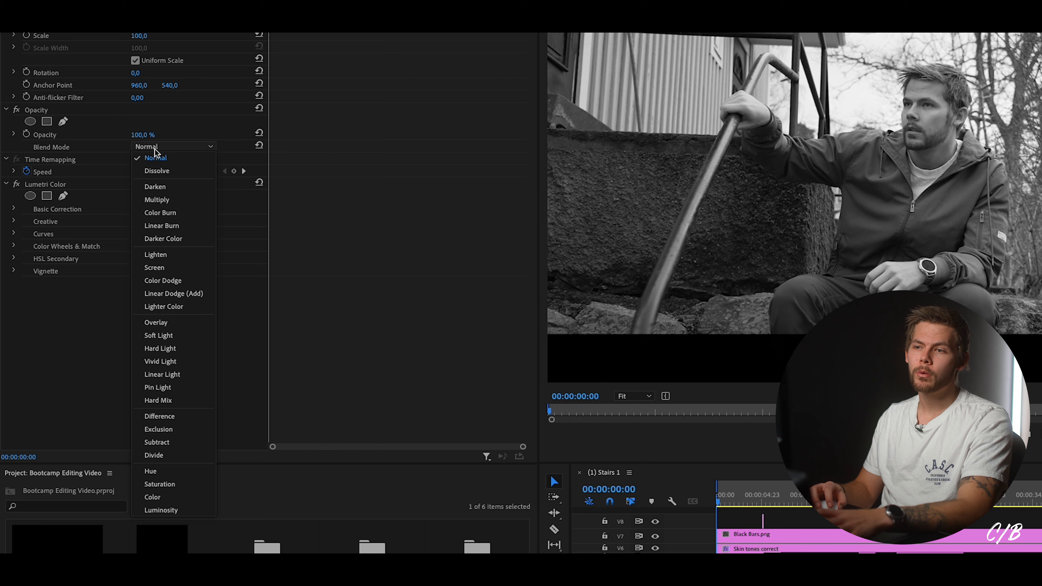
{"action": "left_click", "coordinate": [156, 322]}
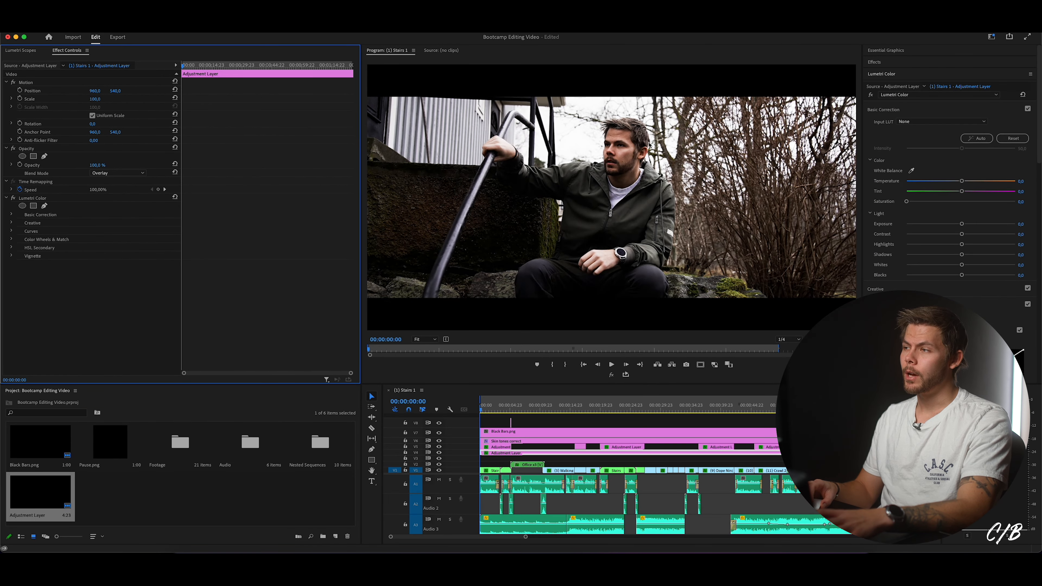
- Set the Overlay adjustment layer's opacity to 50%
{"action": "left_click", "coordinate": [98, 165]}
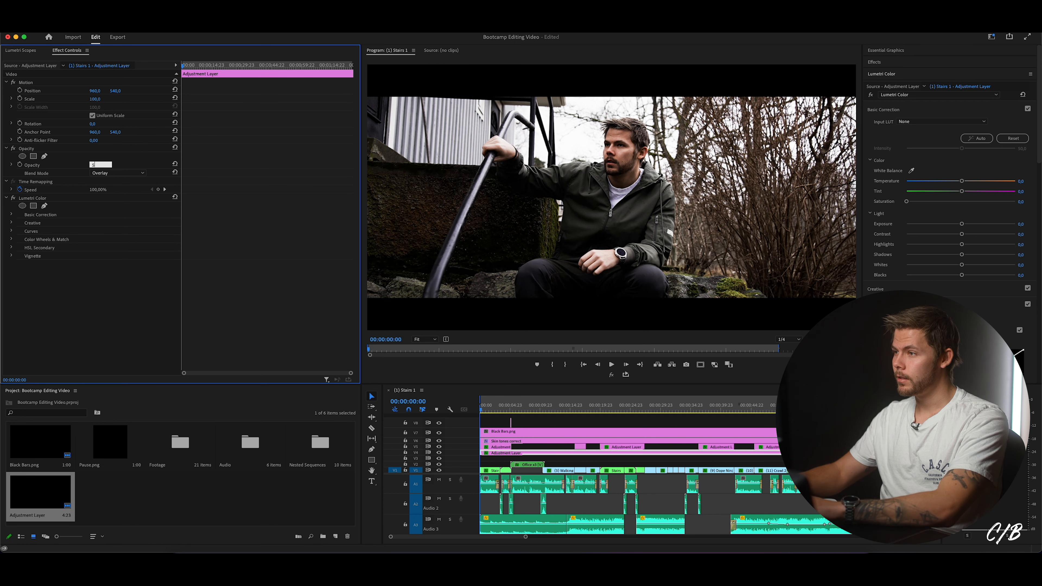
{"action": "type", "text": "50"}
{"action": "key", "text": "Return"}
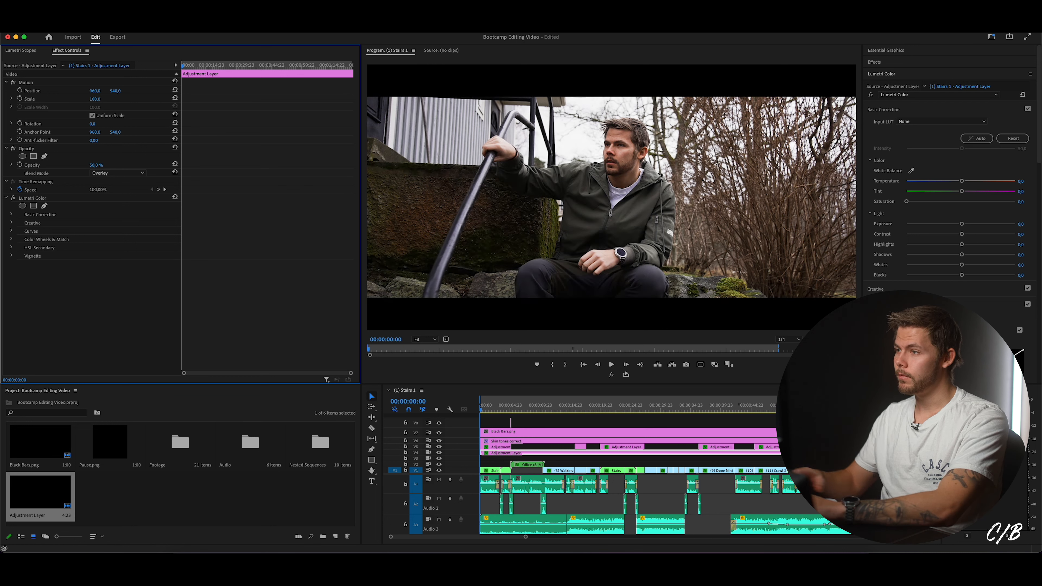
- Toggle the Overlay adjustment layer's track off and on to compare the added contrast
{"action": "left_click", "coordinate": [439, 453]}
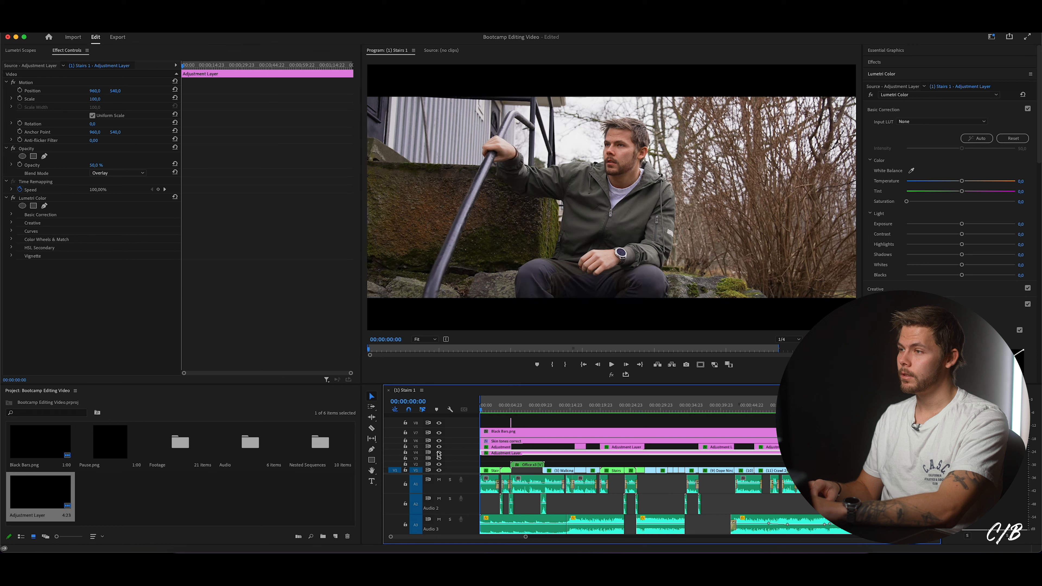
{"action": "left_click", "coordinate": [439, 454]}
{"action": "left_click", "coordinate": [439, 454]}
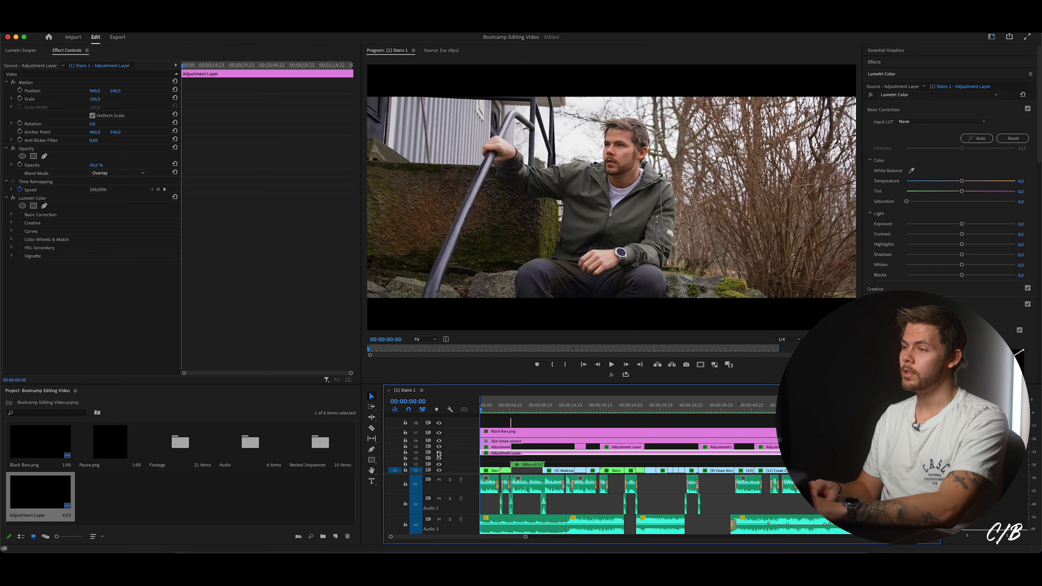
{"action": "left_click", "coordinate": [439, 453]}
{"action": "left_click", "coordinate": [439, 453]}
{"action": "left_click", "coordinate": [439, 453]}
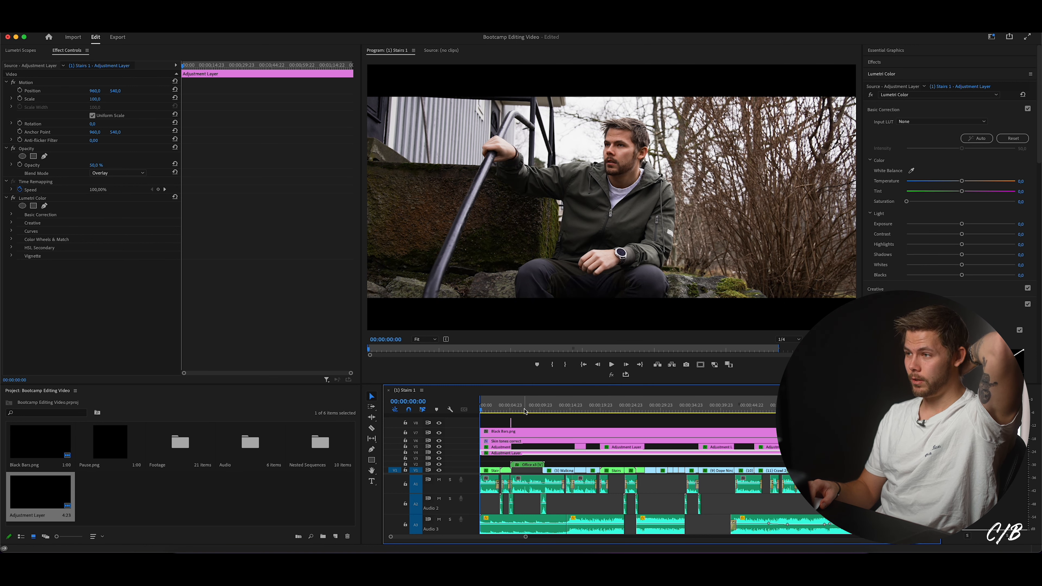
- Examine the Overlay contrast look on shots throughout the sequence
{"action": "left_click_drag", "start_coordinate": [525, 411], "coordinate": [604, 406]}
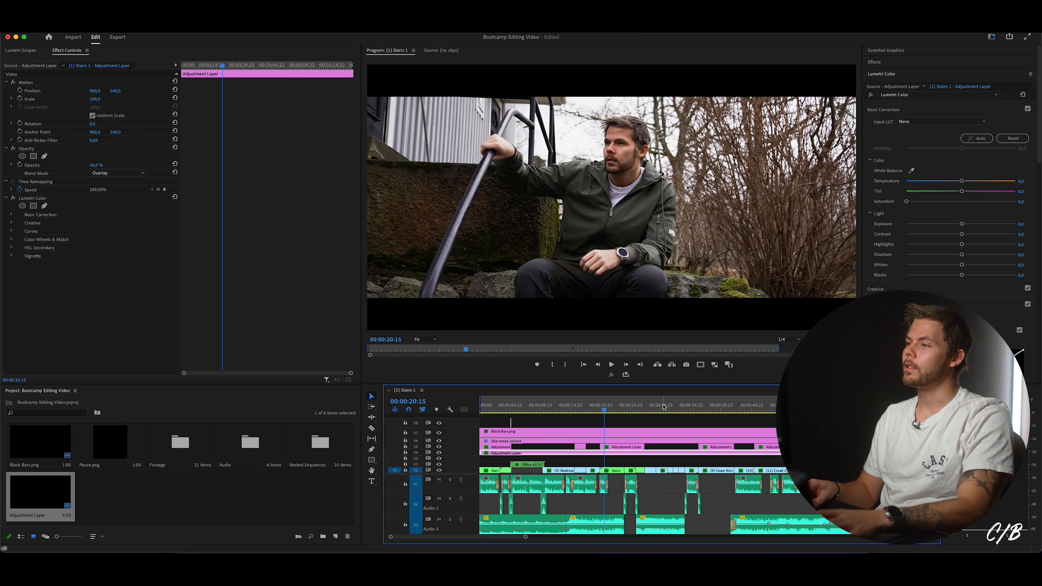
{"action": "left_click", "coordinate": [663, 406]}
{"action": "left_click", "coordinate": [715, 404]}
{"action": "left_click", "coordinate": [688, 406]}
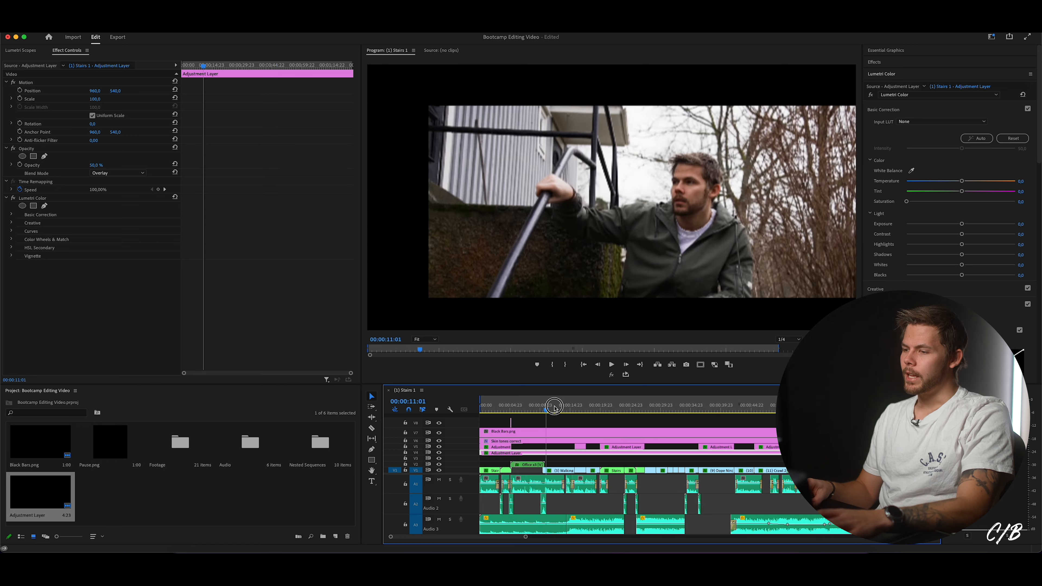
{"action": "left_click_drag", "start_coordinate": [604, 407], "coordinate": [662, 406]}
{"action": "scroll", "coordinate": [607, 434], "scroll_direction": "down", "scroll_amount": 2}
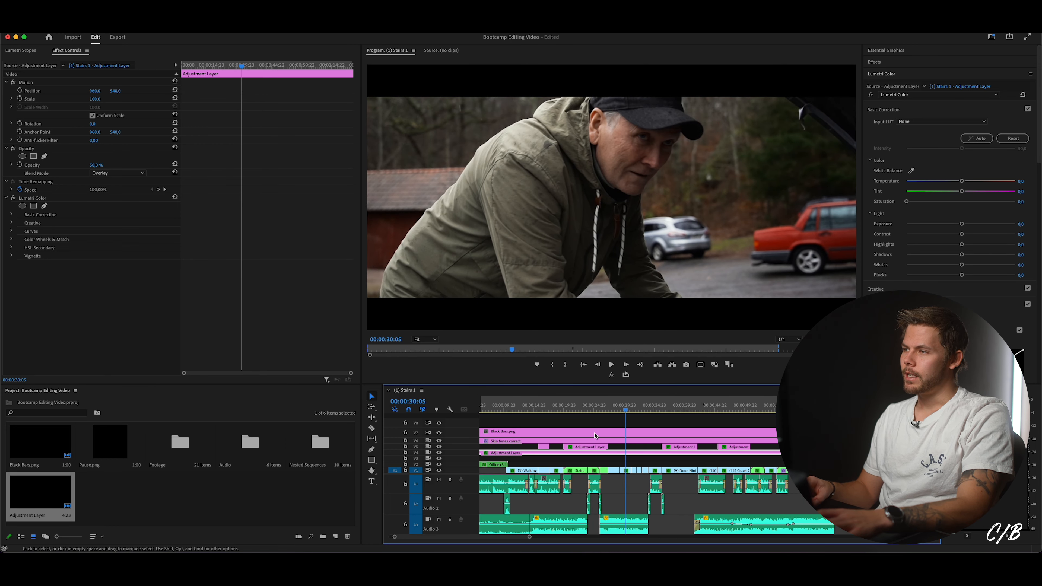
{"action": "left_click", "coordinate": [724, 410]}
{"action": "scroll", "coordinate": [724, 424], "scroll_direction": "down", "scroll_amount": 6}
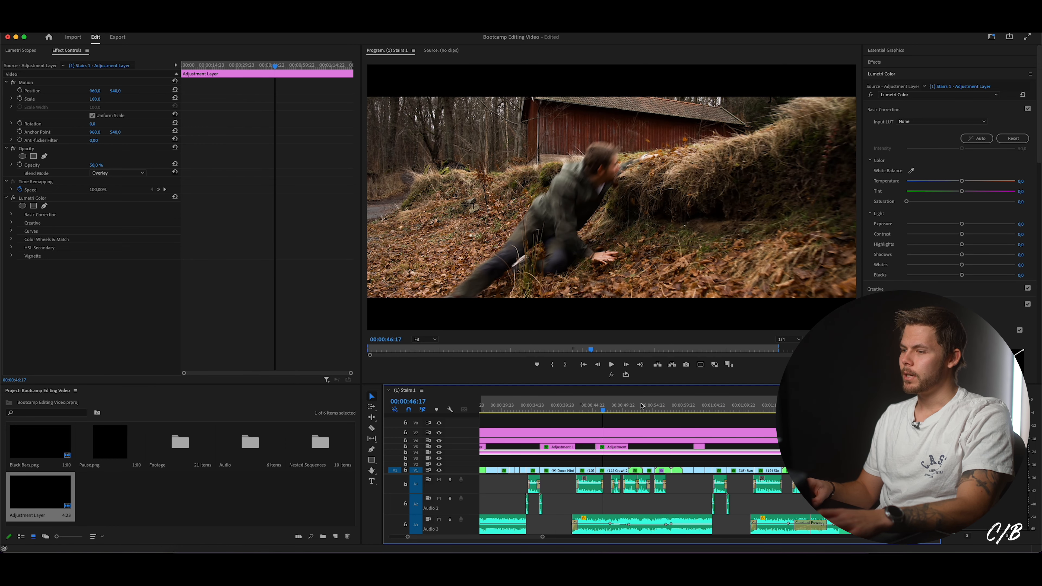
{"action": "left_click", "coordinate": [642, 410]}
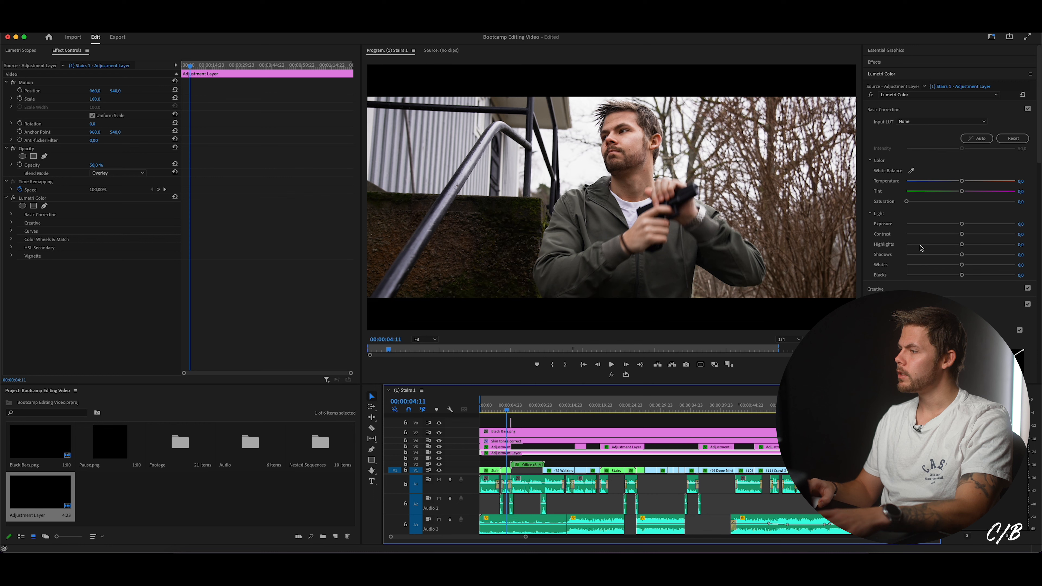
- Lower the Overlay adjustment layer's Highlights to -100.0 and adjust its Whites
{"action": "left_click_drag", "start_coordinate": [963, 244], "coordinate": [885, 249]}
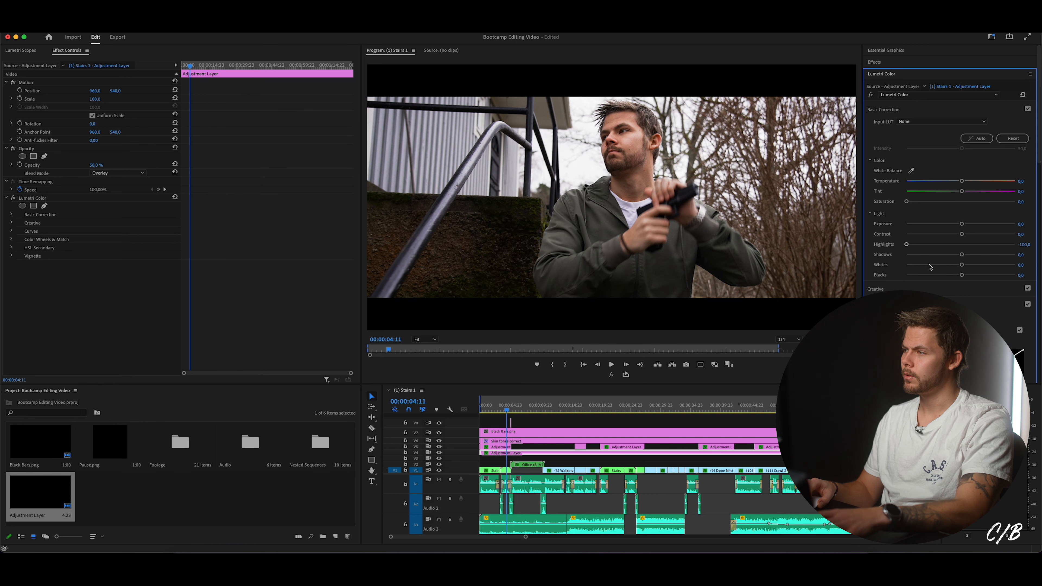
{"action": "left_click", "coordinate": [937, 265]}
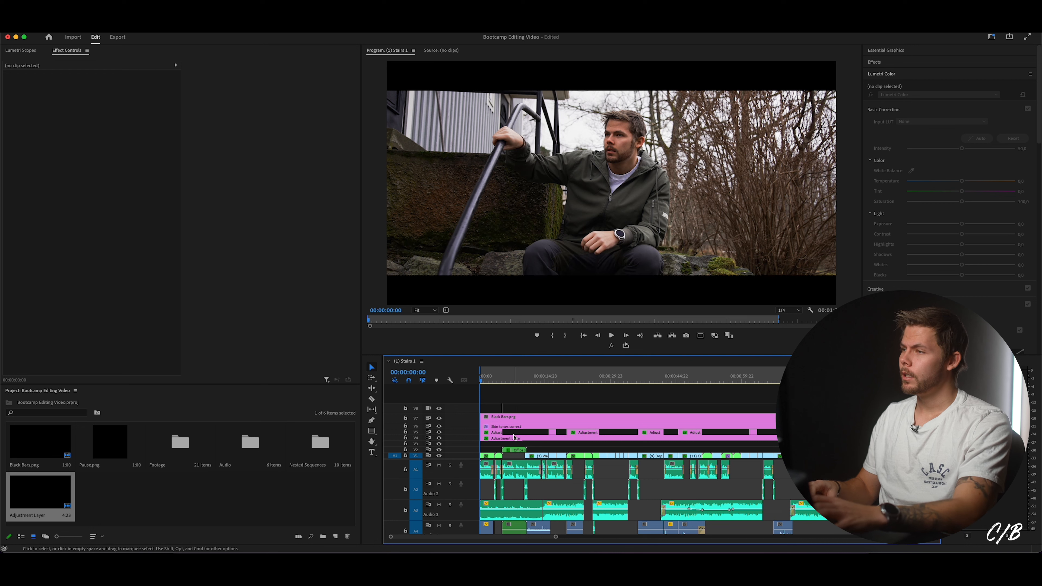
- Reframe the Stairs Warped clips by setting vertical Position to 513.0 at the sequence start and 499.0 at 00:00:20:00
{"action": "left_click", "coordinate": [486, 459]}
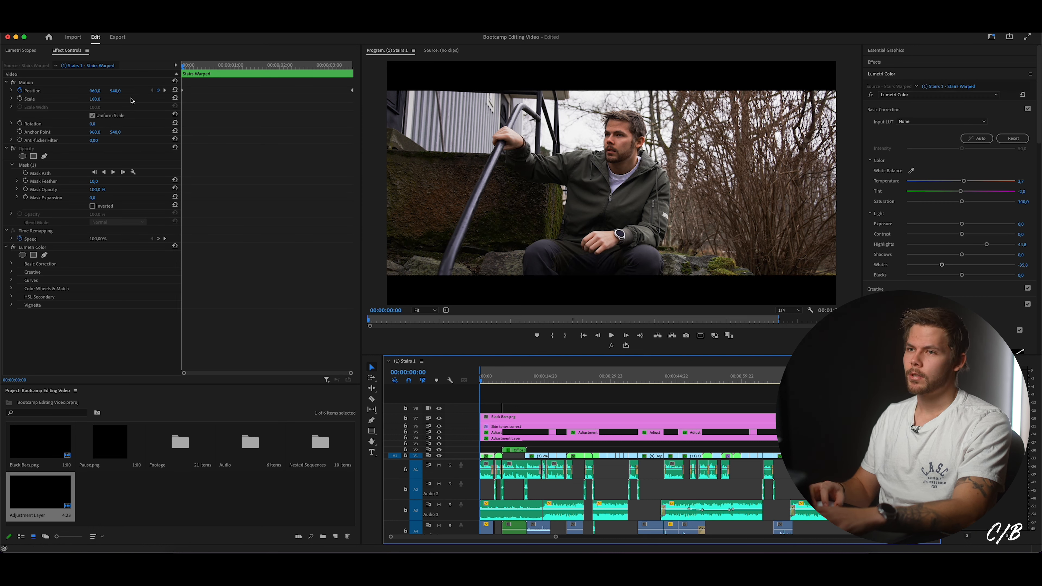
{"action": "left_click_drag", "start_coordinate": [116, 92], "coordinate": [121, 92]}
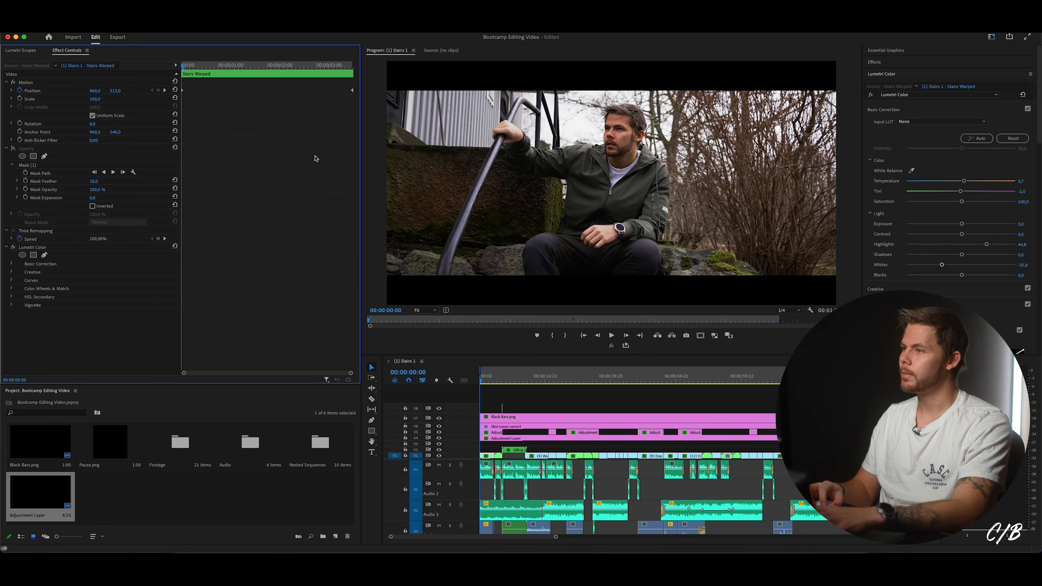
{"action": "left_click", "coordinate": [571, 381]}
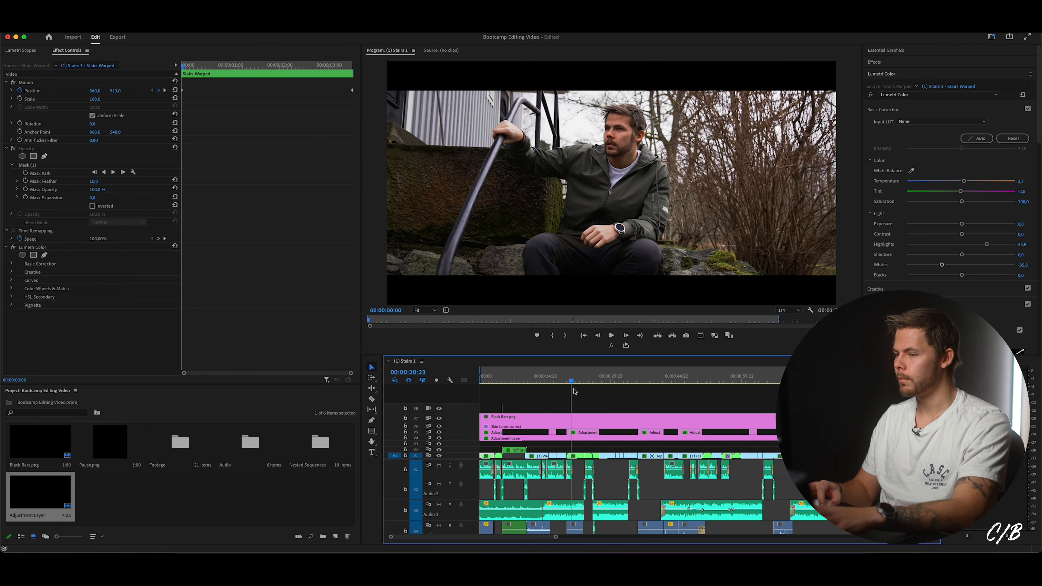
{"action": "left_click_drag", "start_coordinate": [222, 66], "coordinate": [119, 91]}
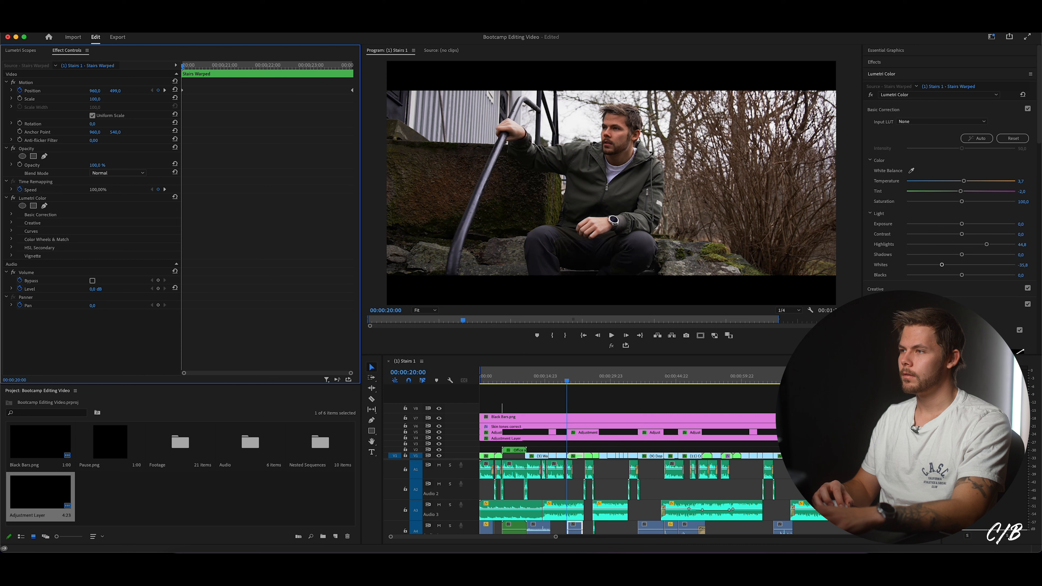
{"action": "left_click", "coordinate": [505, 381]}
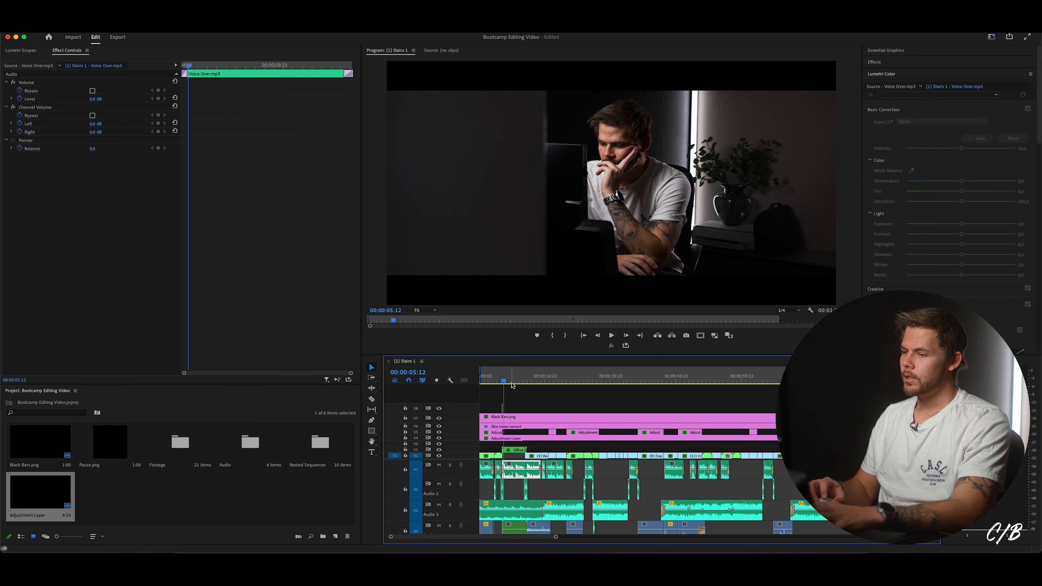
- Review the graded shots across the sequence from the office scene to the slow-motion walk to check their consistency
{"action": "left_click", "coordinate": [517, 381]}
{"action": "left_click", "coordinate": [533, 379]}
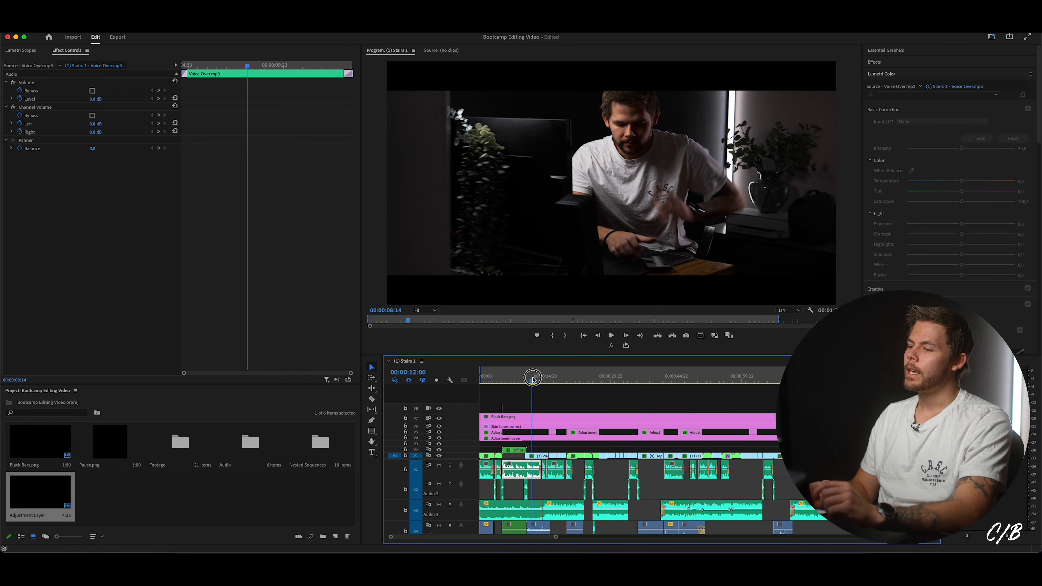
{"action": "left_click", "coordinate": [550, 381]}
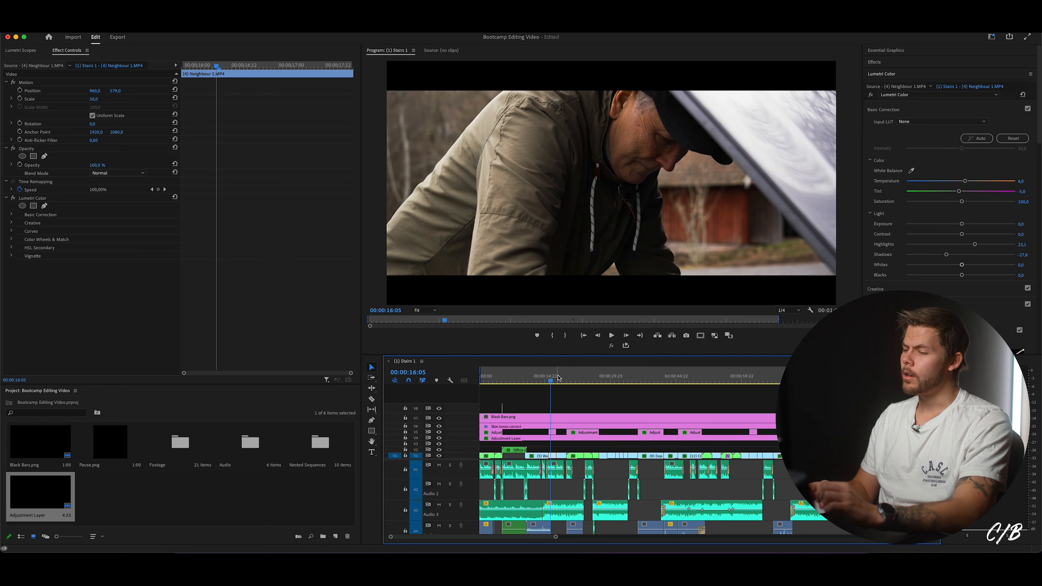
{"action": "left_click", "coordinate": [571, 378]}
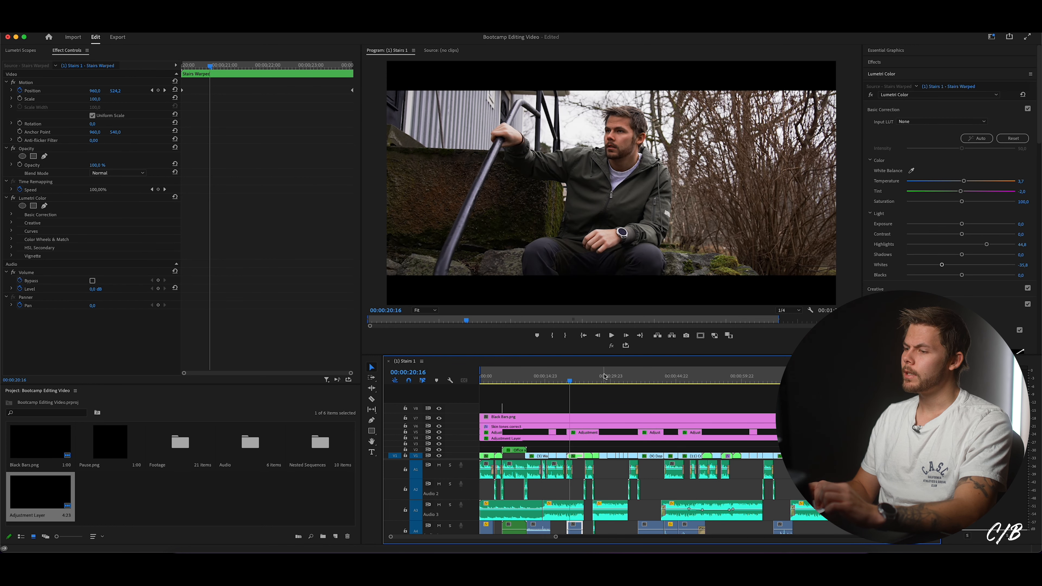
{"action": "left_click", "coordinate": [639, 378]}
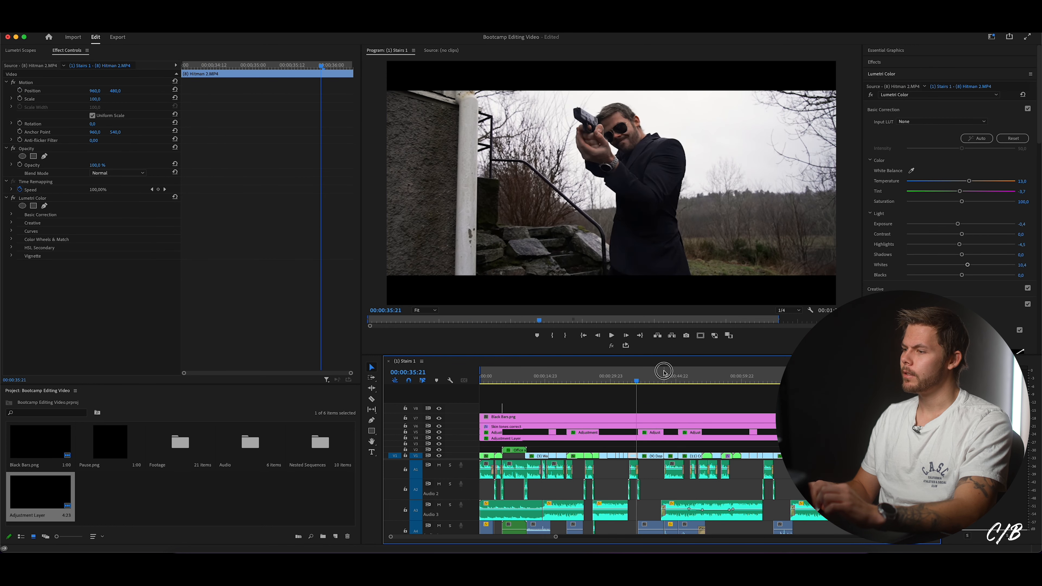
{"action": "left_click", "coordinate": [663, 378]}
{"action": "left_click", "coordinate": [674, 377]}
{"action": "left_click", "coordinate": [695, 377]}
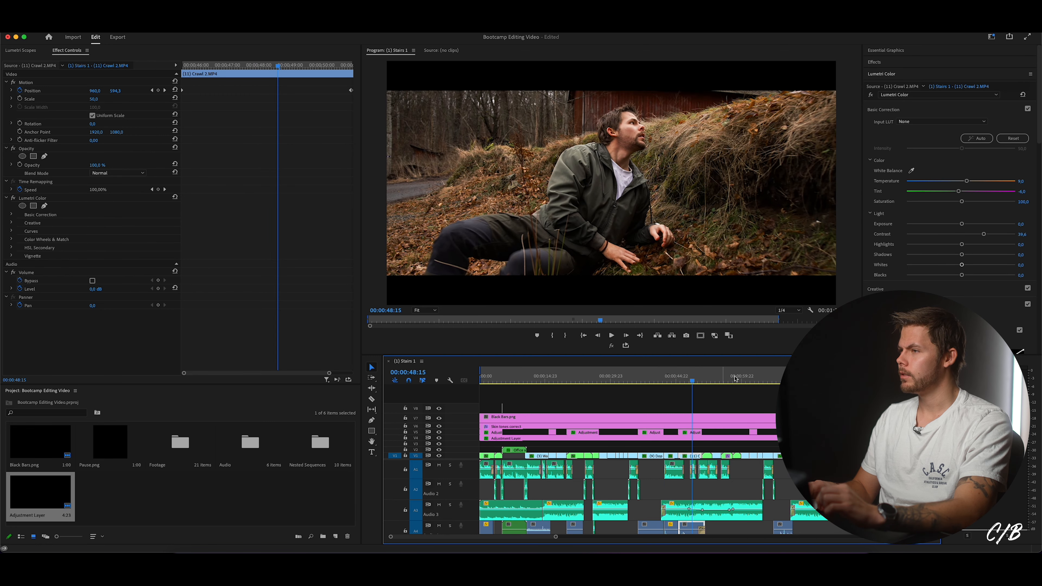
{"action": "left_click", "coordinate": [738, 378]}
{"action": "left_click_drag", "start_coordinate": [739, 378], "coordinate": [774, 384]}
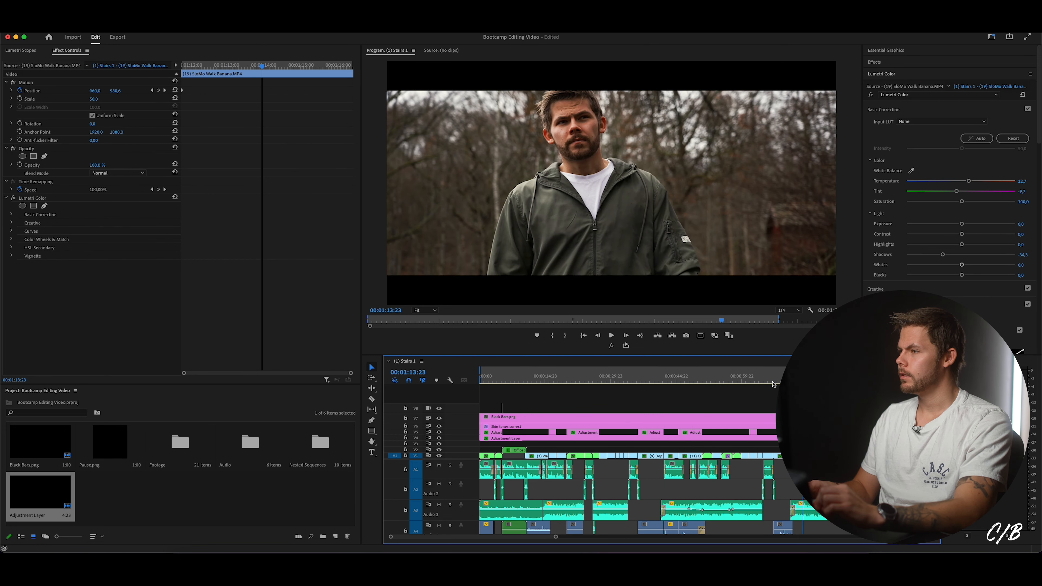
- Set up a side-by-side Comparison View with the 00:00:00:00 frame as reference, the office shot as current frame, and an enlarged Program Monitor
{"action": "left_click_drag", "start_coordinate": [504, 382], "coordinate": [481, 377]}
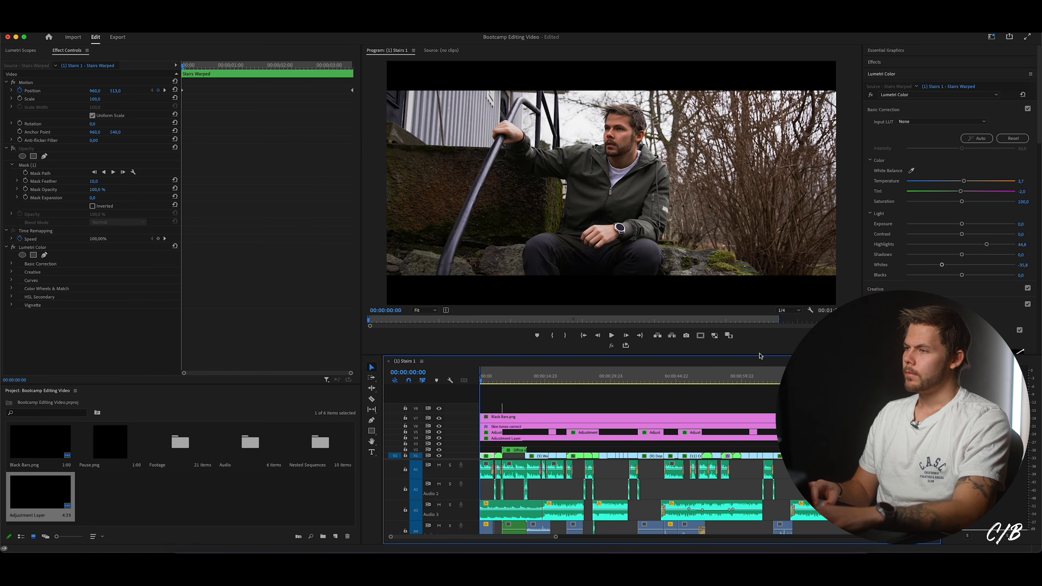
{"action": "left_click", "coordinate": [729, 336]}
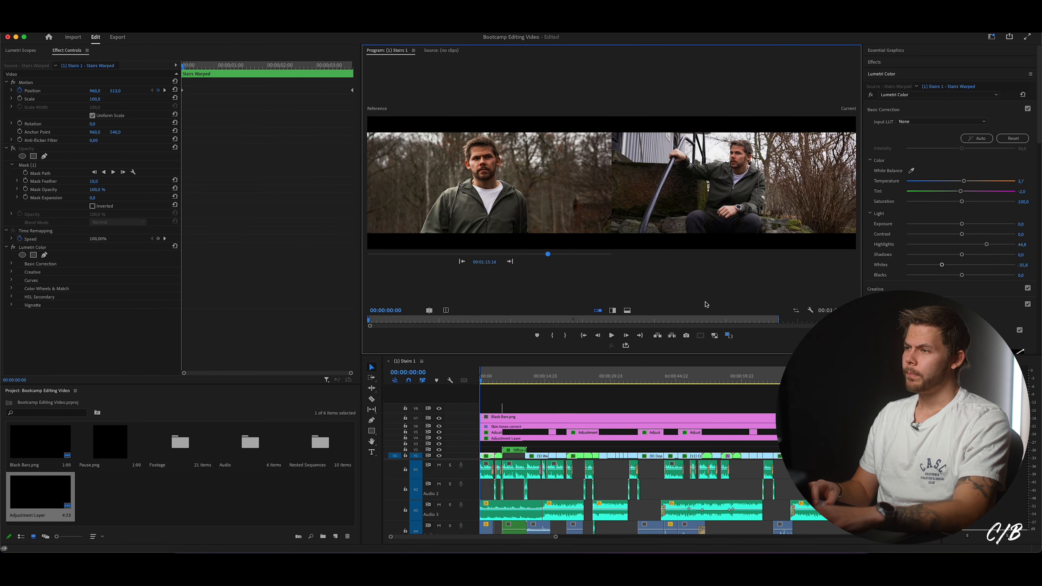
{"action": "left_click_drag", "start_coordinate": [547, 255], "coordinate": [378, 261]}
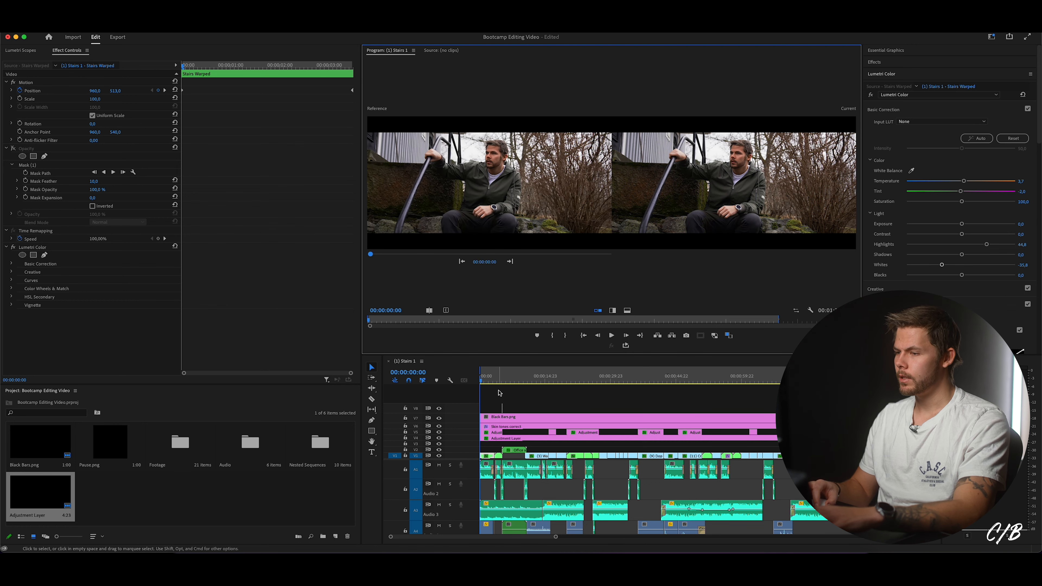
{"action": "left_click", "coordinate": [500, 380]}
{"action": "left_click_drag", "start_coordinate": [362, 274], "coordinate": [114, 284]}
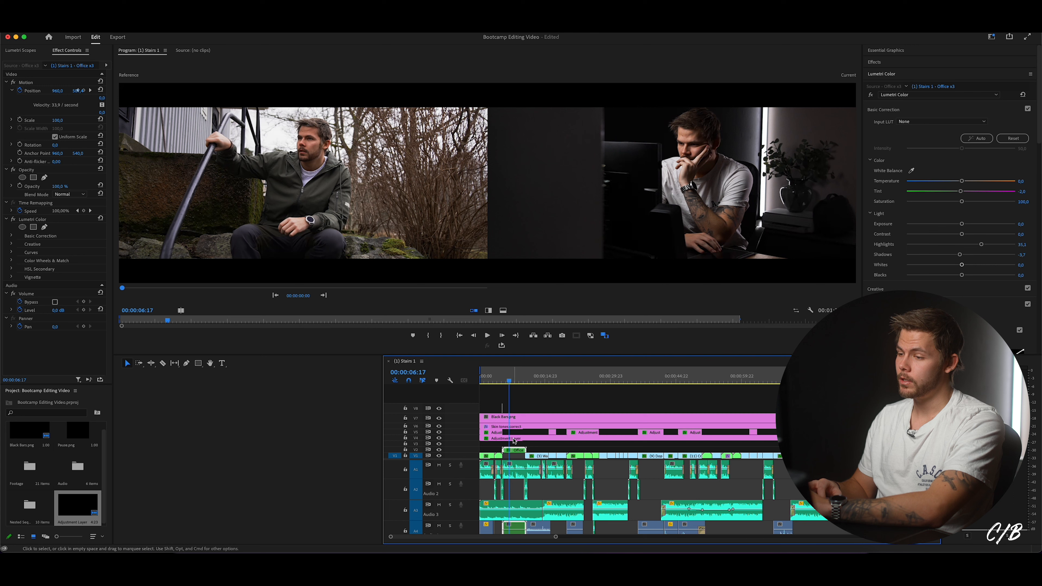
- Raise the Office v3 clip's Shadows to about 35 and its Saturation to 120.1
{"action": "left_click_drag", "start_coordinate": [960, 255], "coordinate": [964, 254]}
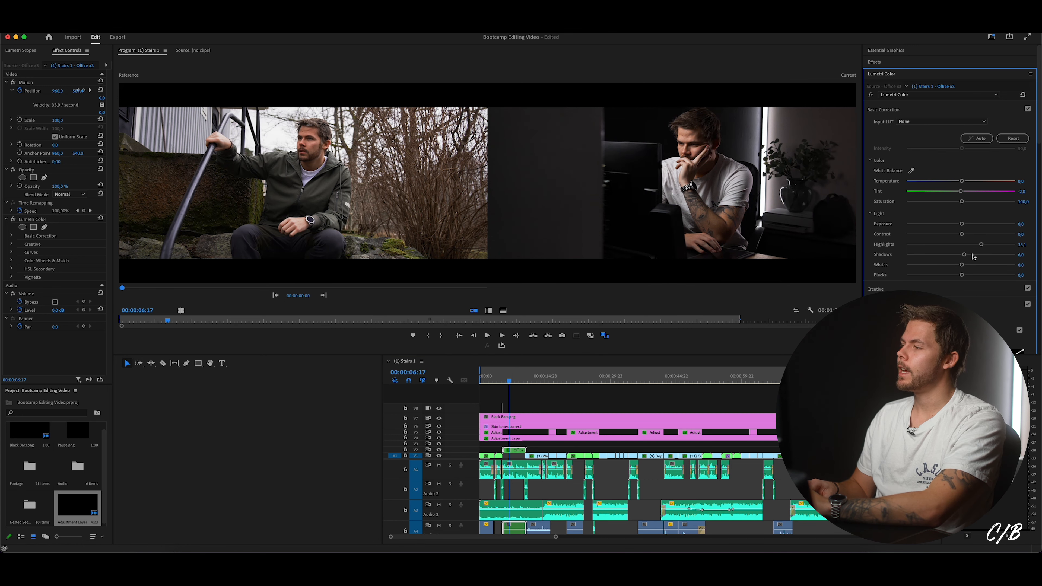
{"action": "left_click", "coordinate": [976, 255]}
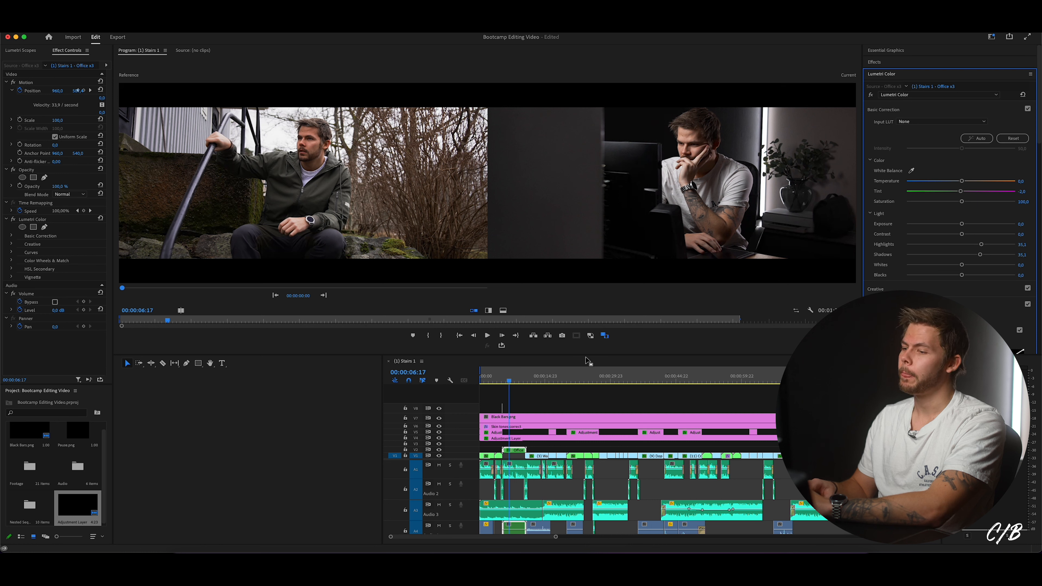
{"action": "left_click", "coordinate": [972, 202]}
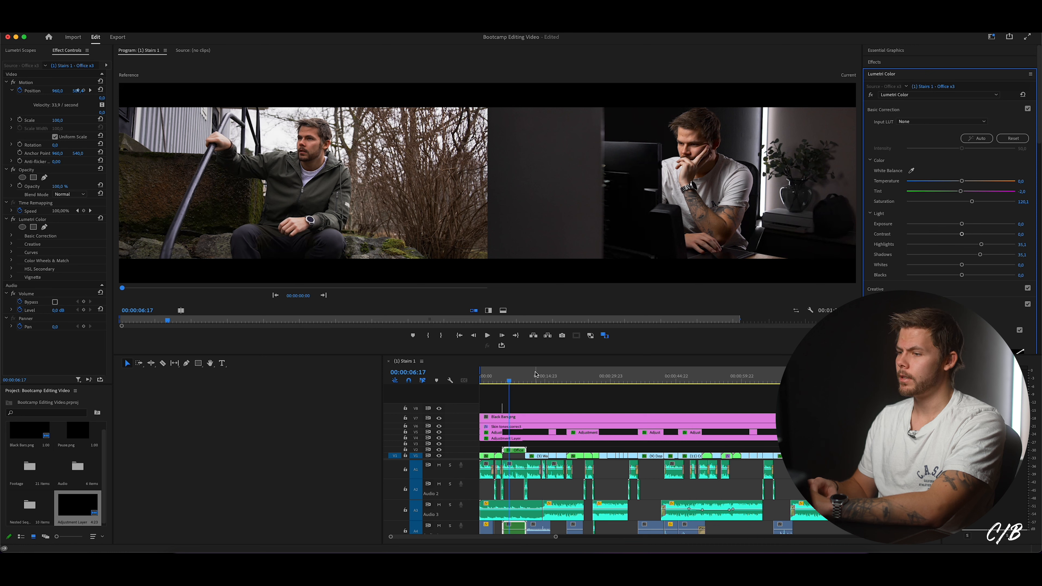
- Set the Walking Truck clip's Shadows to -5.2 and compare its frames with the reference shot
{"action": "left_click", "coordinate": [537, 381]}
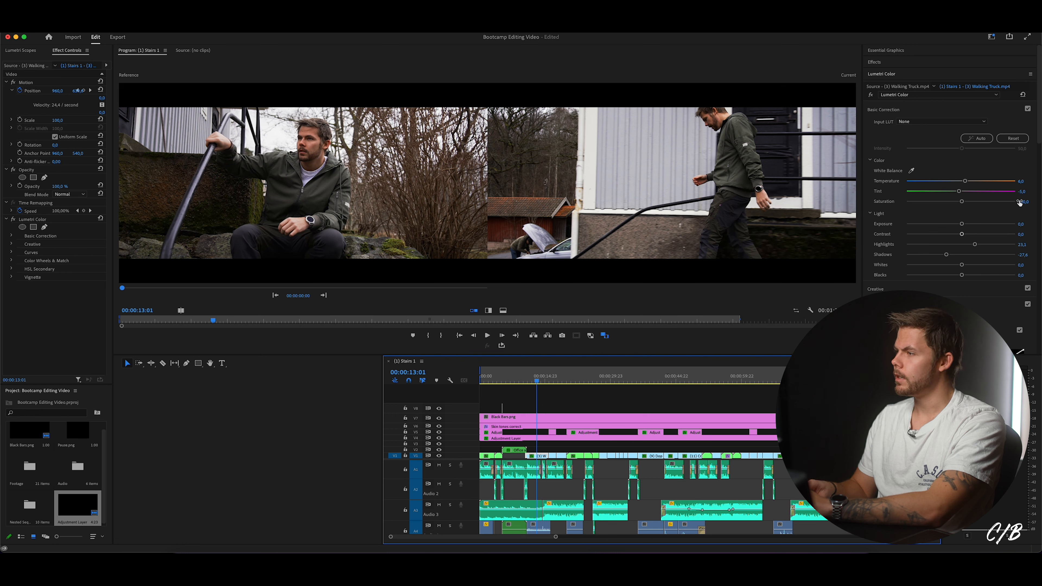
{"action": "left_click", "coordinate": [963, 255]}
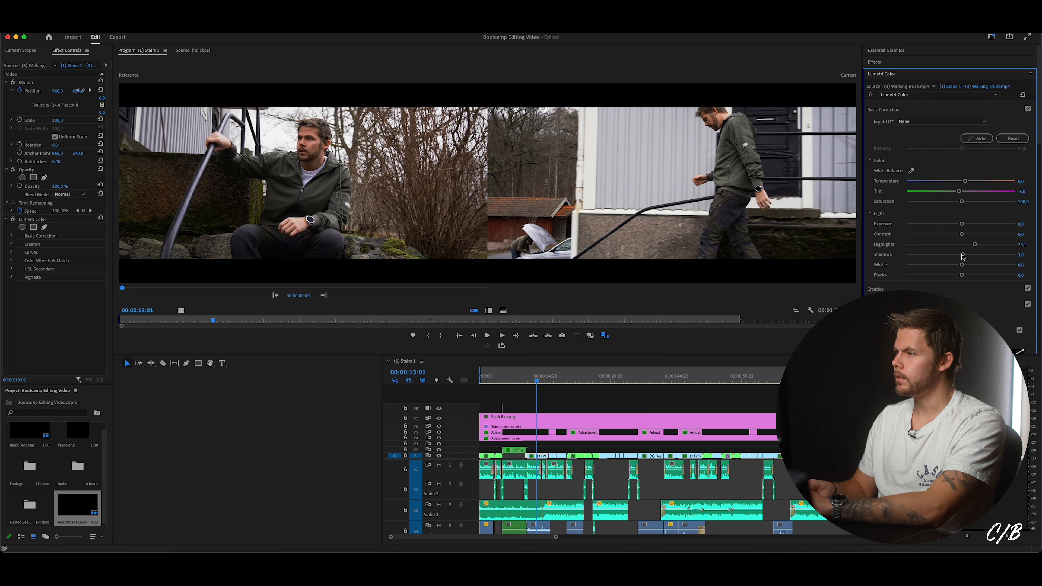
{"action": "left_click", "coordinate": [957, 255]}
{"action": "left_click", "coordinate": [958, 255]}
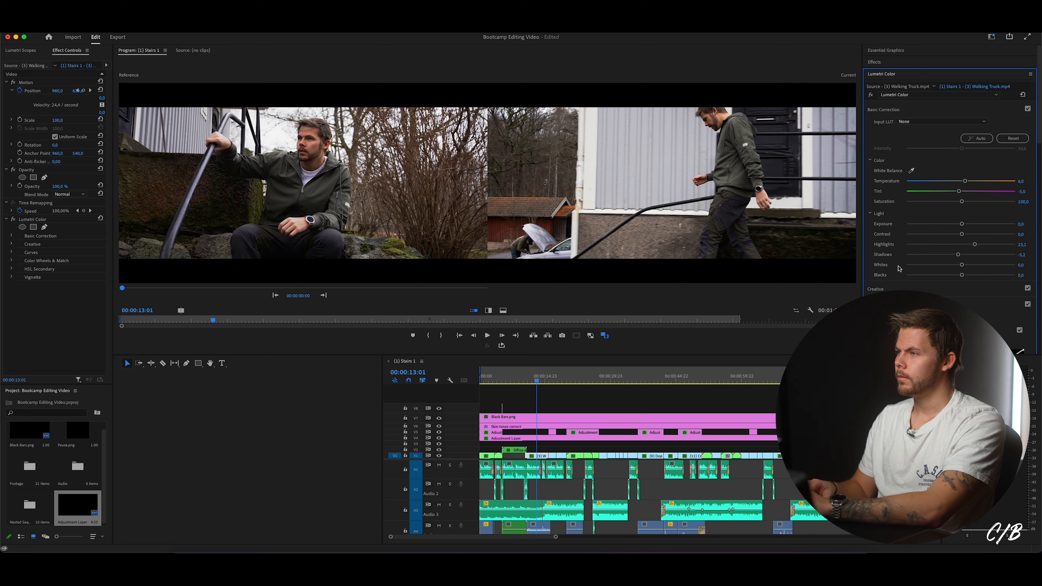
{"action": "scroll", "coordinate": [591, 391], "scroll_direction": "right", "scroll_amount": 3}
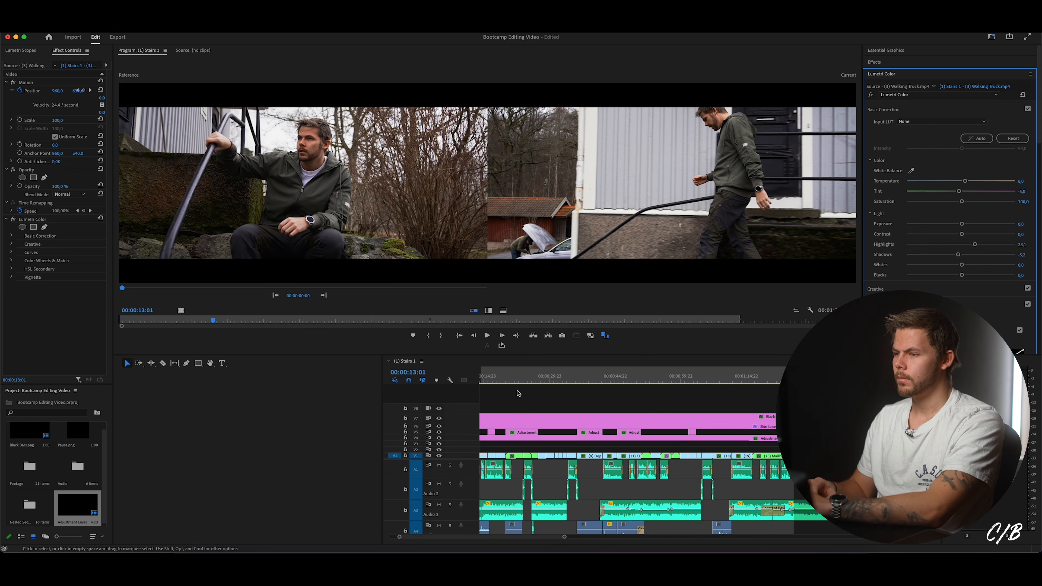
{"action": "scroll", "coordinate": [516, 393], "scroll_direction": "left", "scroll_amount": 3}
{"action": "left_click", "coordinate": [544, 379]}
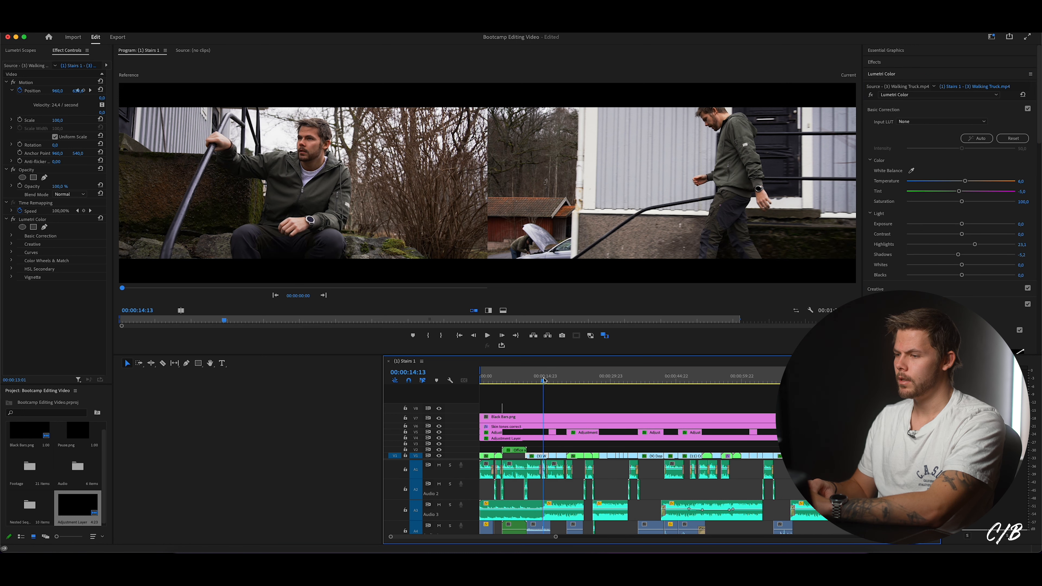
{"action": "left_click", "coordinate": [533, 381]}
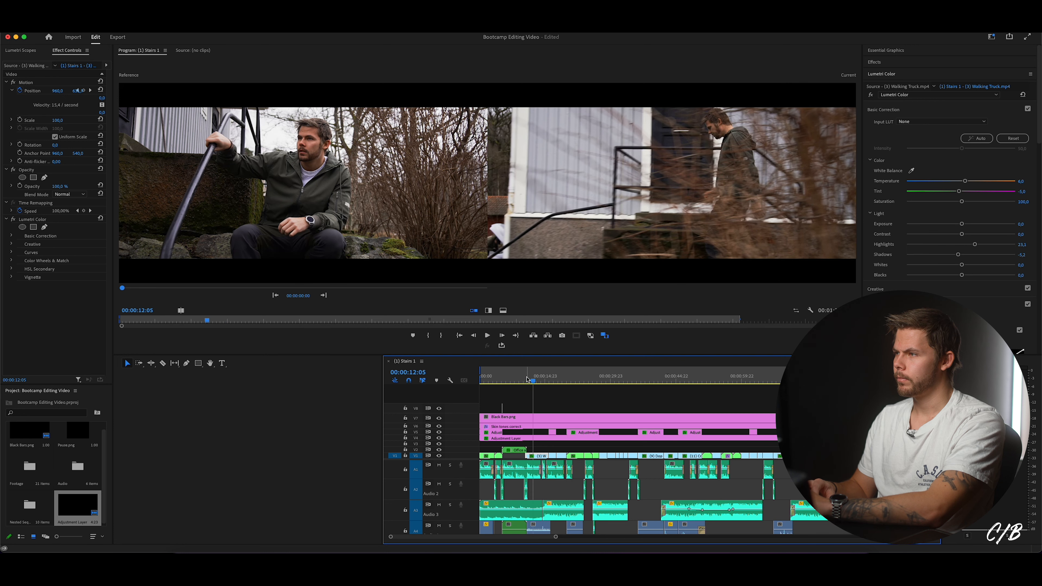
{"action": "left_click", "coordinate": [527, 380]}
- Set the Neighbour 1 clip's Shadows to -6.7 and the masked face adjustment layer's Exposure above it to about 0.9
{"action": "left_click_drag", "start_coordinate": [534, 379], "coordinate": [553, 377]}
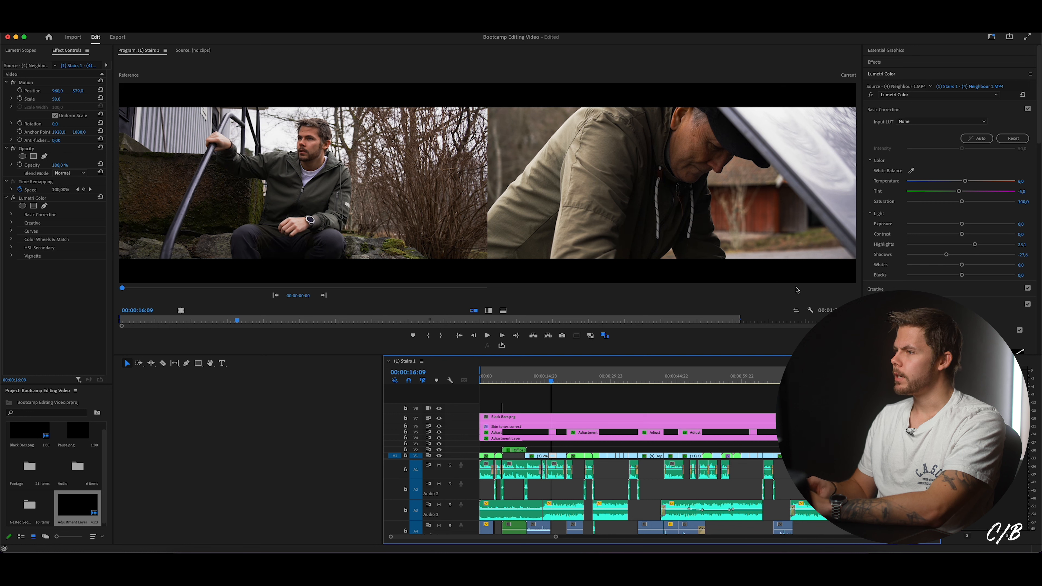
{"action": "left_click", "coordinate": [957, 255]}
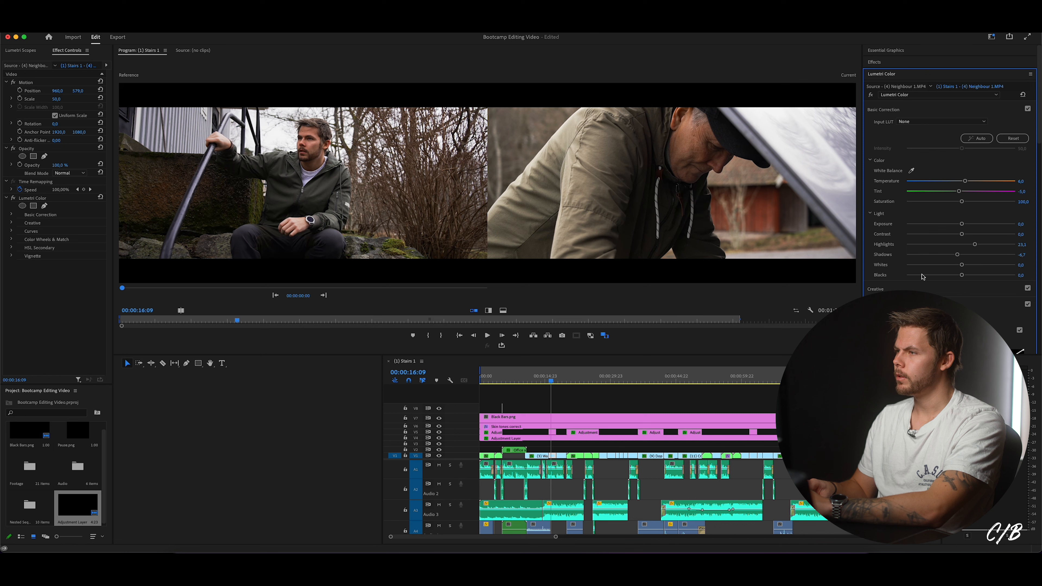
{"action": "left_click", "coordinate": [552, 433]}
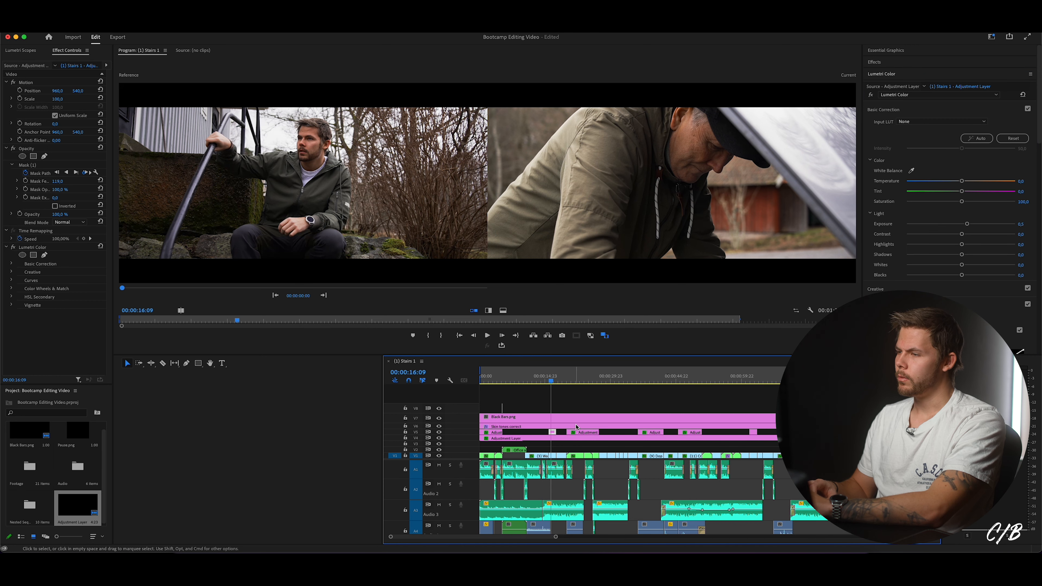
{"action": "left_click_drag", "start_coordinate": [967, 227], "coordinate": [971, 226]}
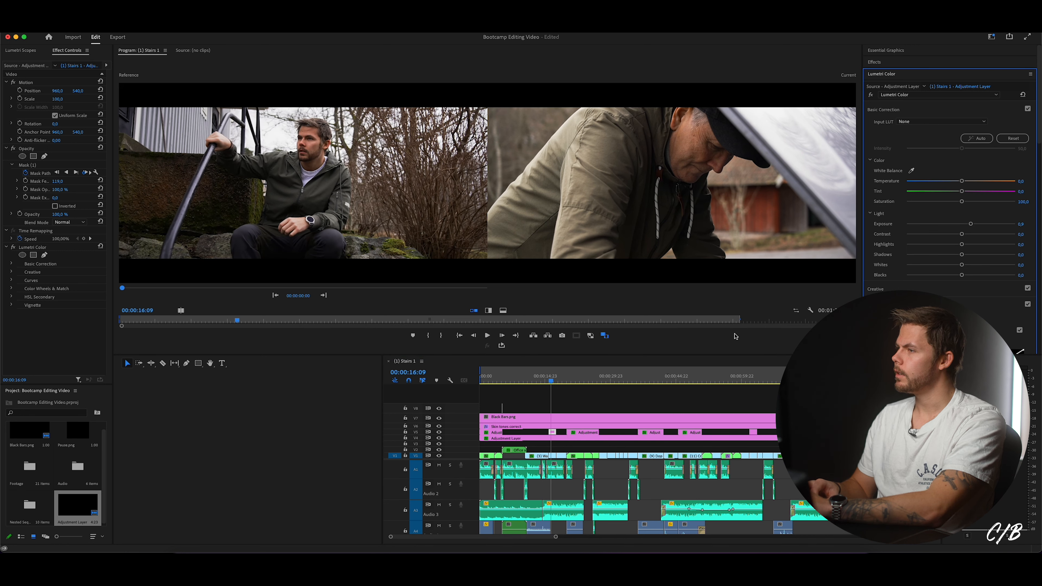
- Set the Shadows of the second Neighbour clip, at 00:00:18:02, to -5.2
{"action": "left_click", "coordinate": [559, 379]}
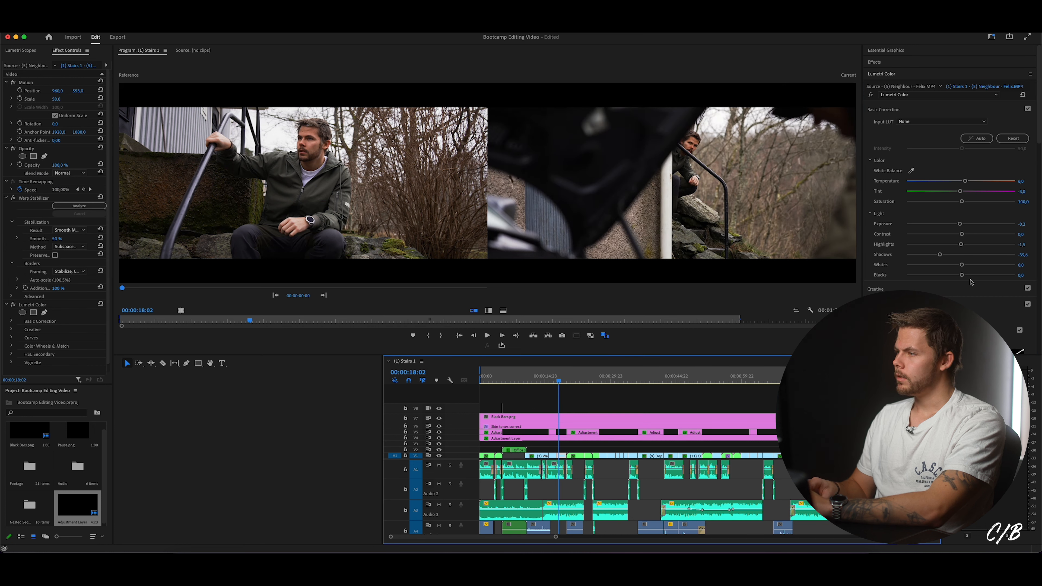
{"action": "left_click", "coordinate": [959, 255]}
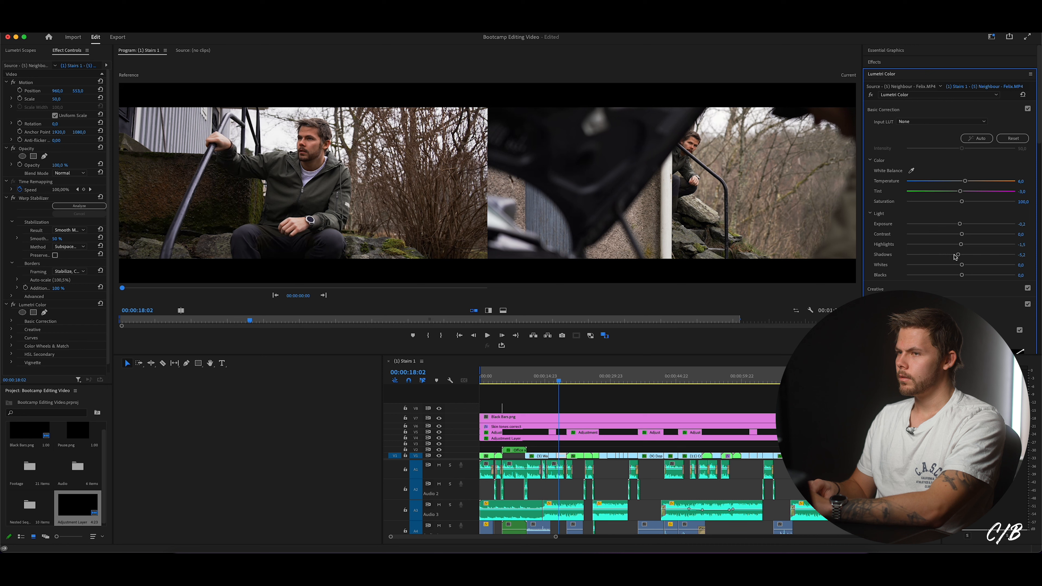
- Match the Stairs Warped clip at 00:00:20:23 to the reference shot with Exposure 0.2 and Shadows 17.2
{"action": "left_click", "coordinate": [570, 380]}
{"action": "left_click", "coordinate": [489, 379]}
{"action": "left_click", "coordinate": [571, 381]}
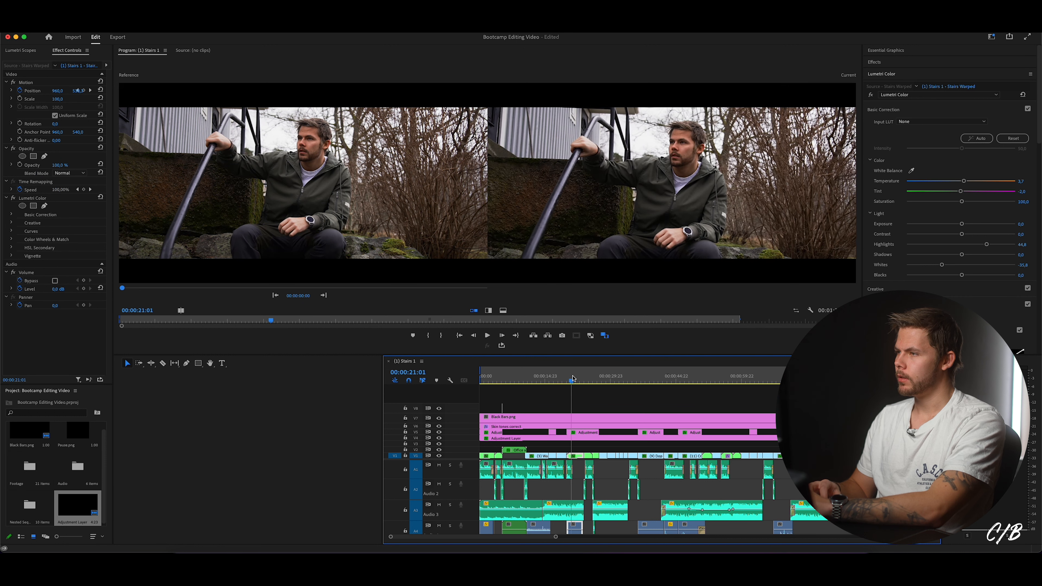
{"action": "left_click", "coordinate": [567, 379]}
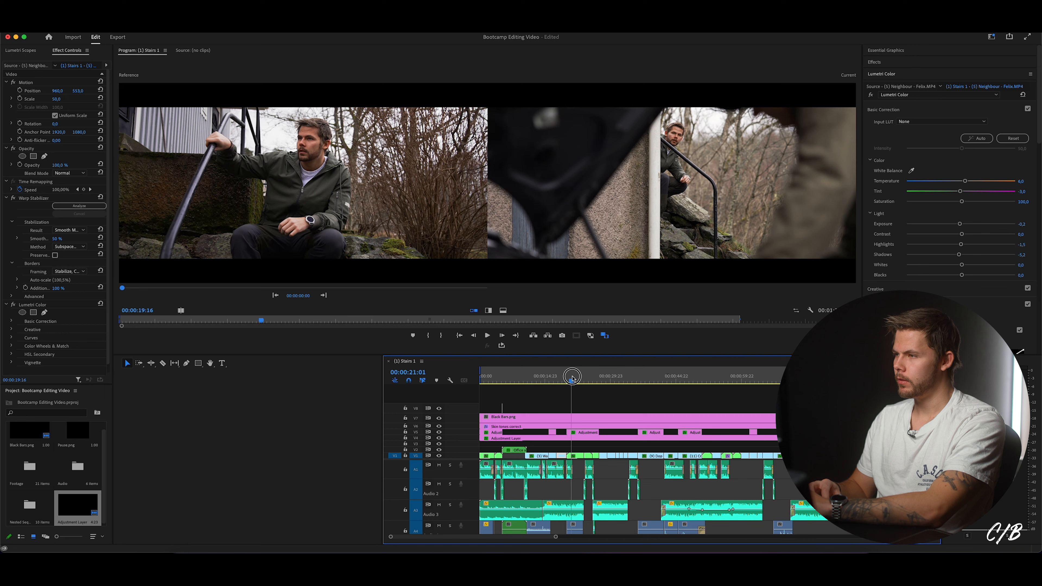
{"action": "left_click", "coordinate": [571, 380]}
{"action": "left_click_drag", "start_coordinate": [962, 225], "coordinate": [963, 225]}
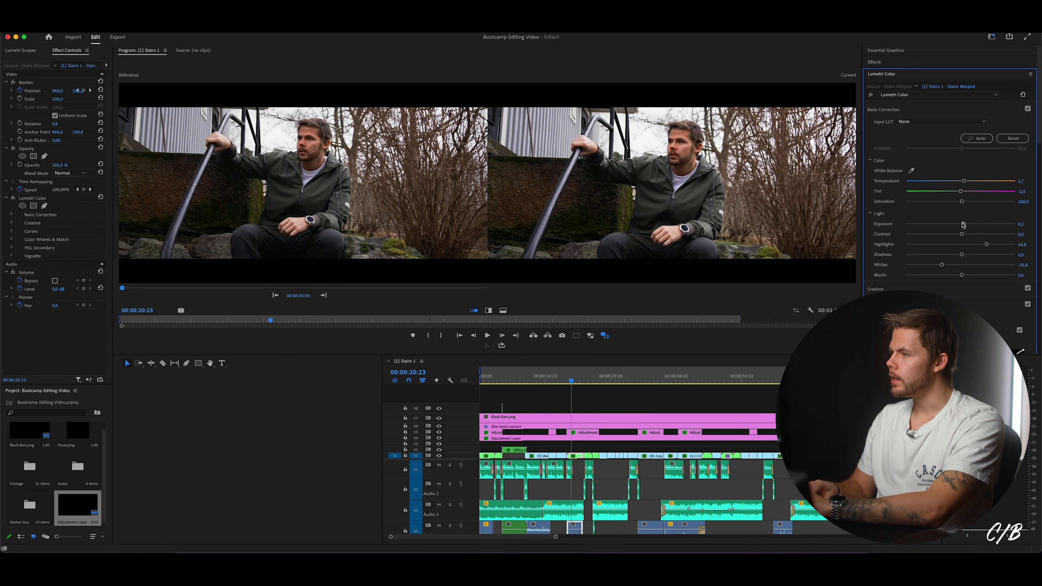
{"action": "left_click", "coordinate": [971, 256]}
{"action": "left_click_drag", "start_coordinate": [971, 255], "coordinate": [970, 255]}
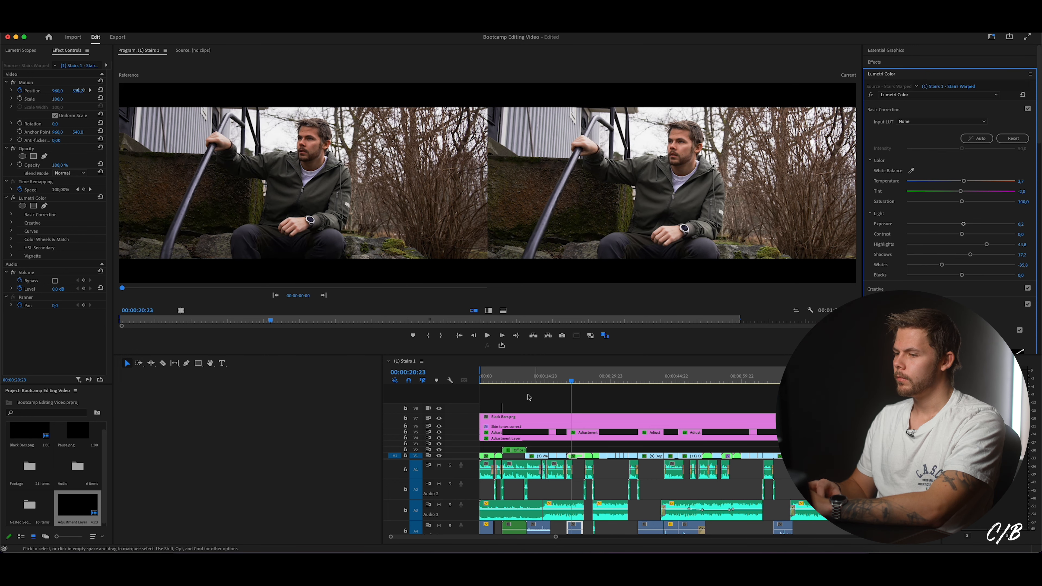
- Compare the adjusted shots between 00:00:06:06 and 00:00:22:02 with the reference frame
{"action": "left_click", "coordinate": [508, 377]}
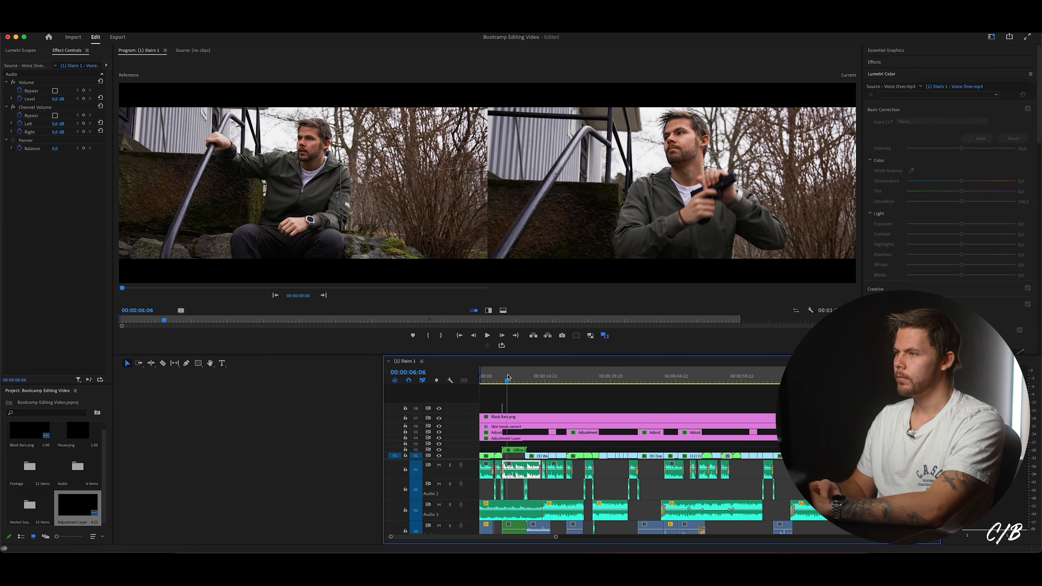
{"action": "left_click", "coordinate": [537, 385]}
{"action": "left_click", "coordinate": [559, 380]}
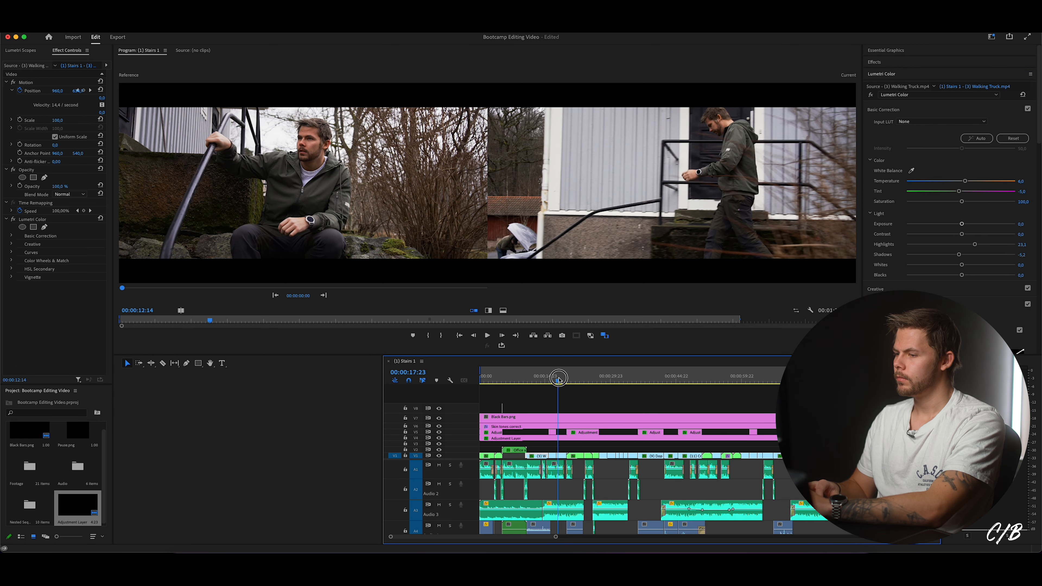
{"action": "left_click", "coordinate": [571, 379]}
{"action": "left_click", "coordinate": [578, 380]}
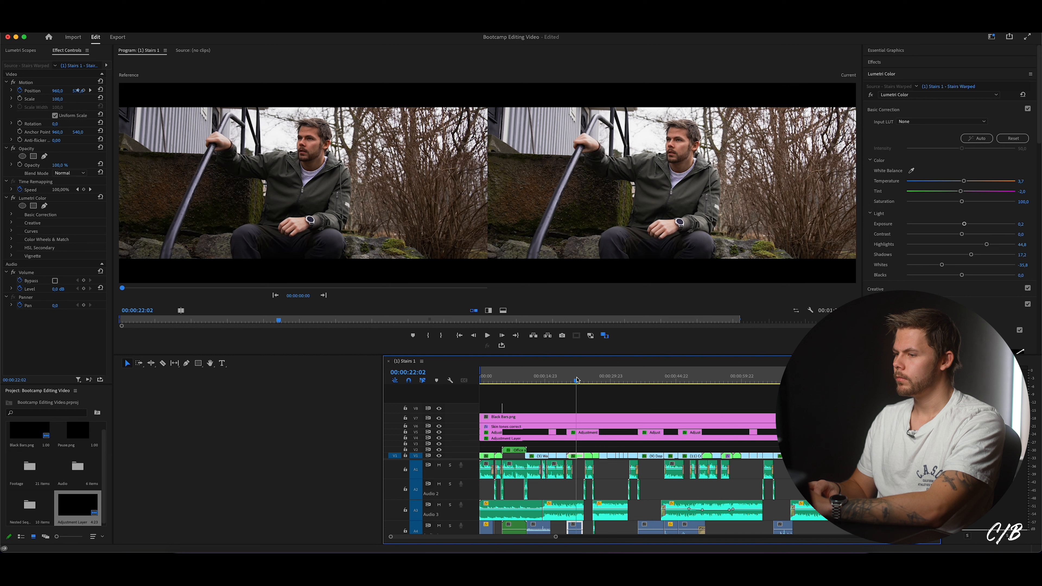
- Copy the Lumetri Color effect from the Stairs Warped clip at 00:00:23:18 onto the two following Stairs Warped clips and play the result
{"action": "left_click", "coordinate": [584, 380]}
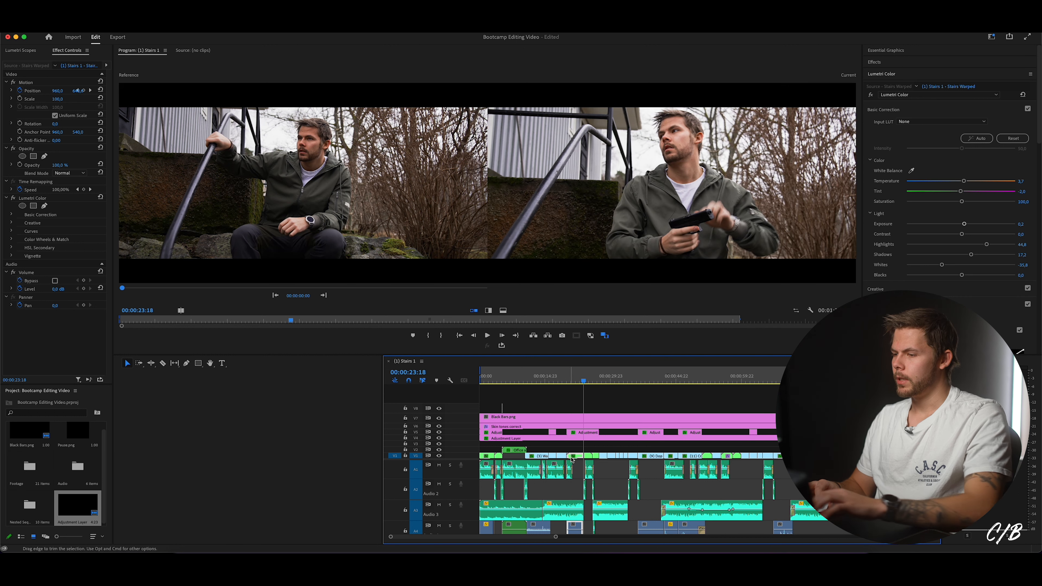
{"action": "left_click", "coordinate": [32, 199]}
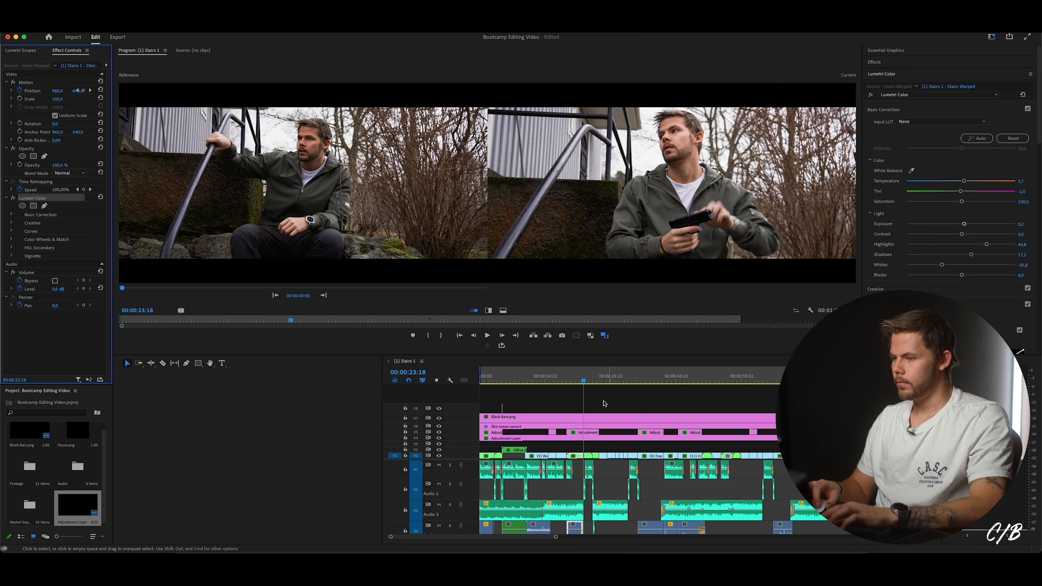
{"action": "left_click", "coordinate": [616, 444]}
{"action": "key", "text": "Down"}
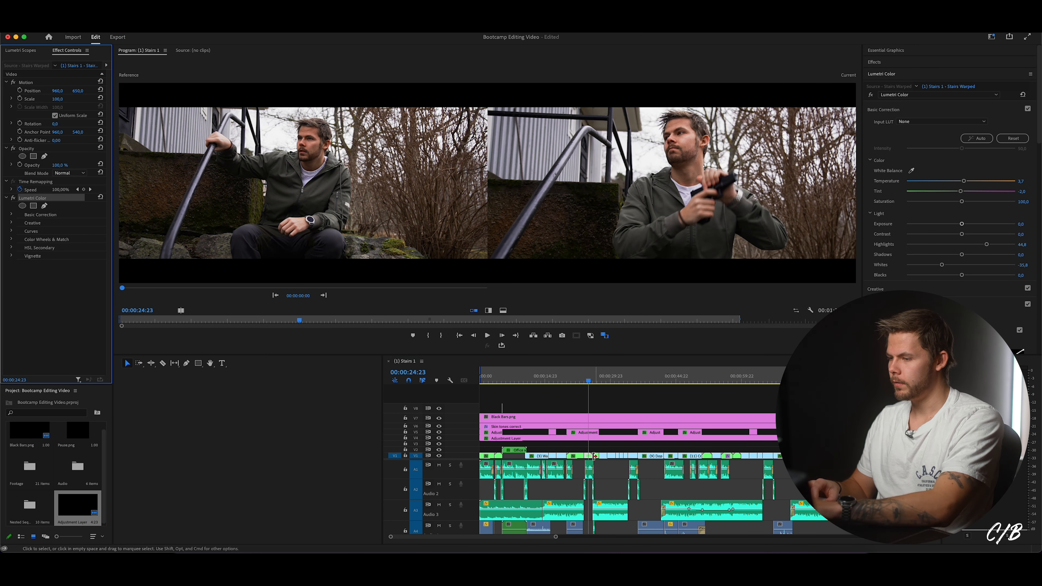
{"action": "left_click", "coordinate": [594, 456]}
{"action": "key", "text": "shift+5"}
{"action": "key", "text": "Delete"}
{"action": "left_click", "coordinate": [584, 450]}
{"action": "key", "text": "super+v"}
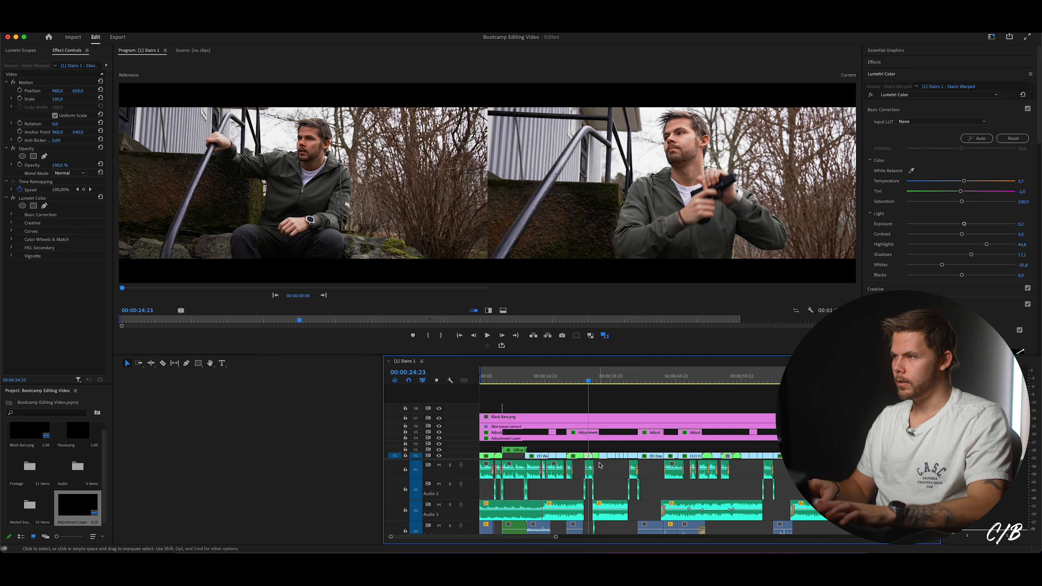
{"action": "left_click", "coordinate": [597, 456]}
{"action": "key", "text": "super+v"}
{"action": "left_click", "coordinate": [576, 378]}
{"action": "key", "text": "space"}
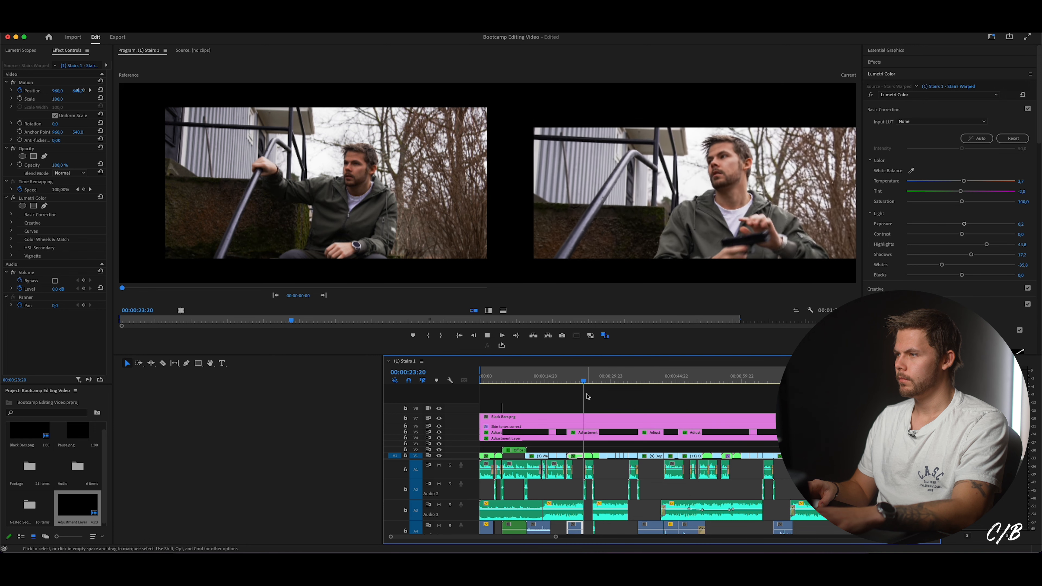
- Set the Hitman 1 clip's Contrast to about -21 and its Saturation to about 129 to match the reference shot
{"action": "left_click", "coordinate": [586, 382]}
{"action": "left_click_drag", "start_coordinate": [586, 381], "coordinate": [604, 378]}
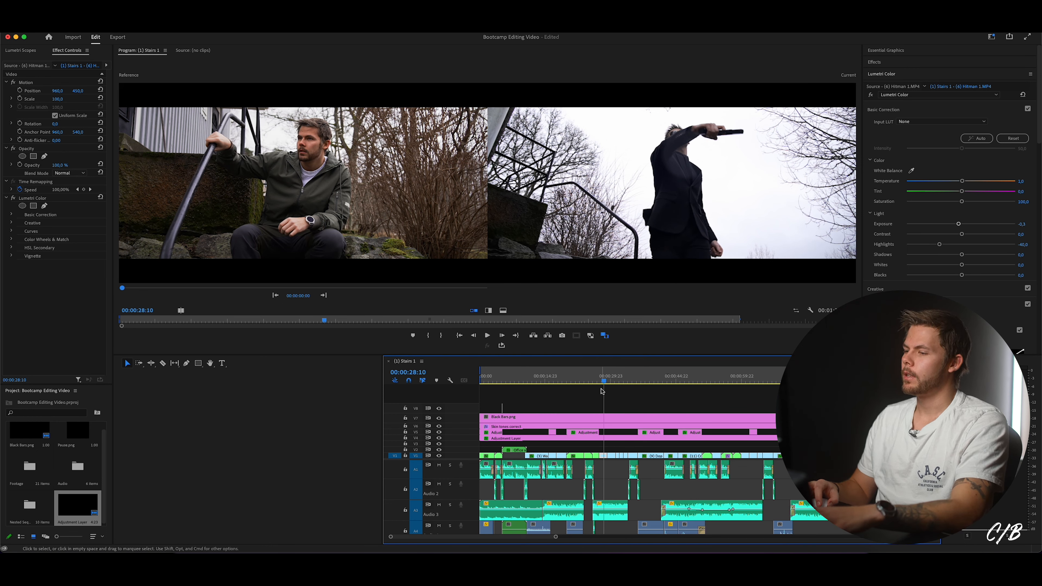
{"action": "left_click", "coordinate": [602, 379]}
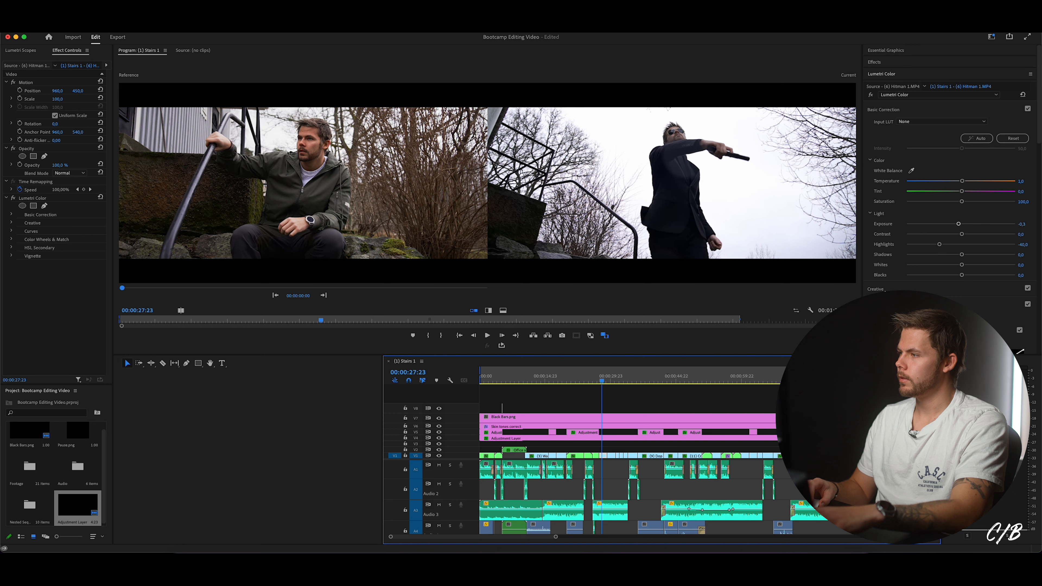
{"action": "left_click", "coordinate": [951, 235]}
{"action": "left_click", "coordinate": [949, 235]}
{"action": "left_click_drag", "start_coordinate": [973, 202], "coordinate": [978, 203]}
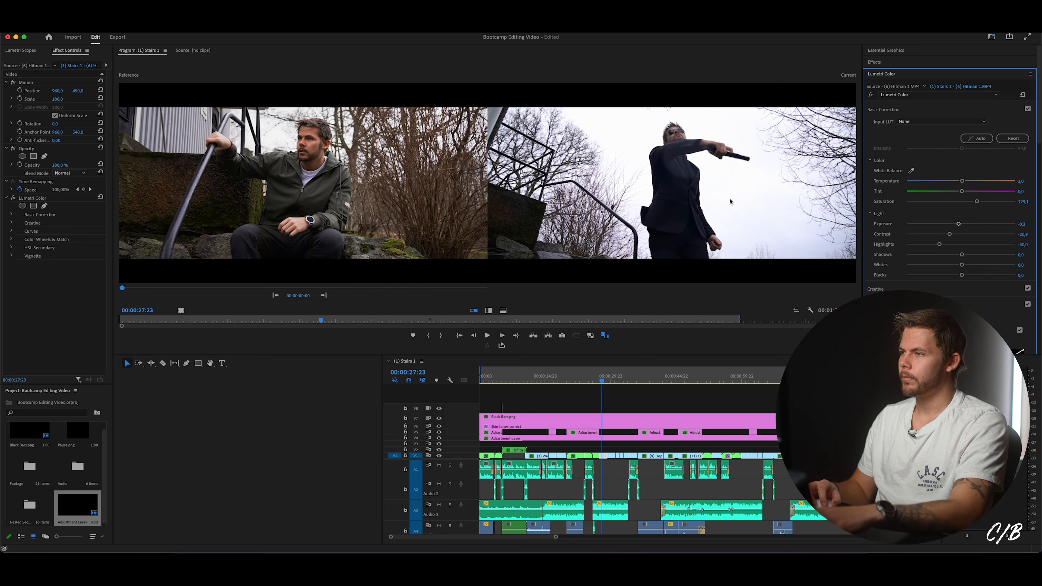
- Set the Exposure of the Neighbour clip at 00:00:30:15 to 0.3
{"action": "left_click", "coordinate": [612, 380]}
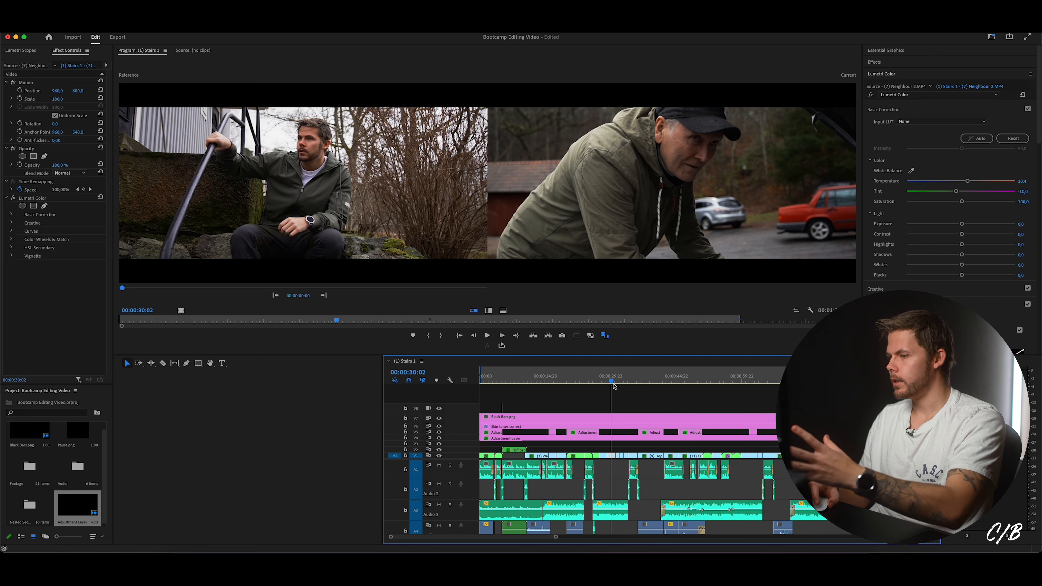
{"action": "left_click_drag", "start_coordinate": [612, 382], "coordinate": [614, 382]}
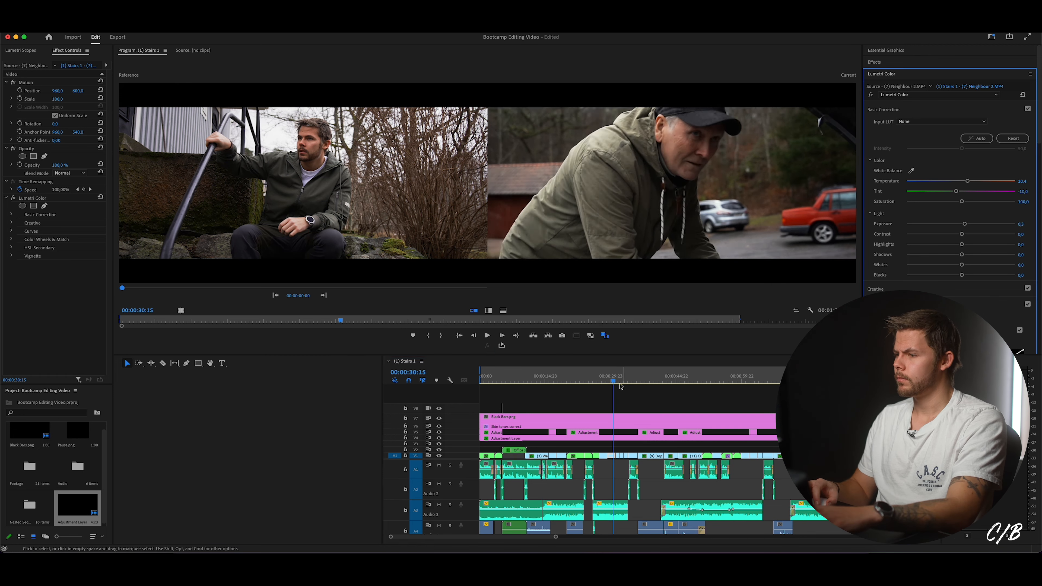
{"action": "left_click", "coordinate": [616, 382]}
- Increase the Contrast of the Crawl 1 clip to 8.2
{"action": "left_click", "coordinate": [631, 382]}
{"action": "left_click", "coordinate": [669, 381]}
{"action": "left_click_drag", "start_coordinate": [962, 234], "coordinate": [983, 234]}
{"action": "left_click", "coordinate": [681, 382]}
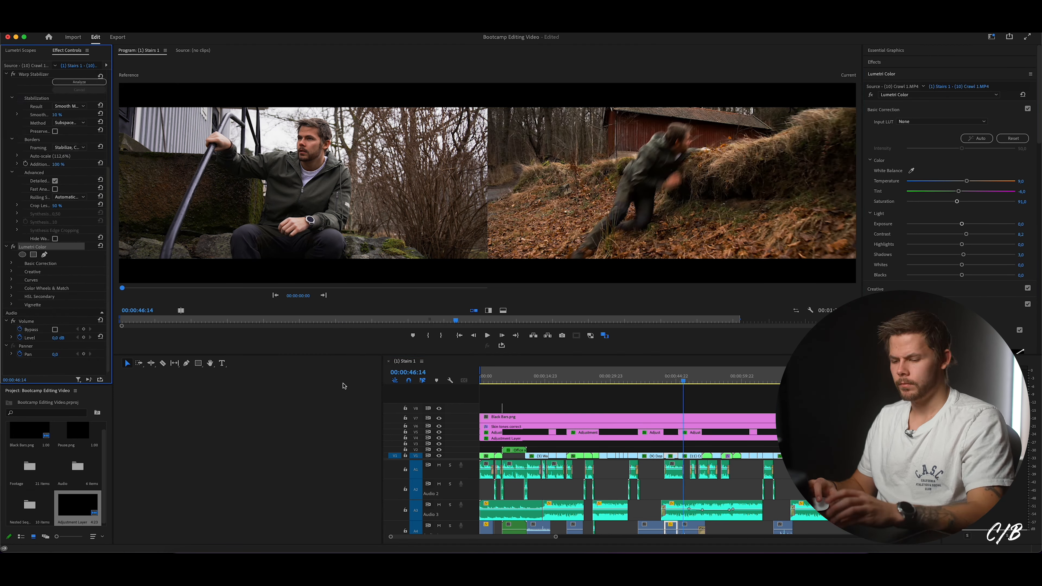
- Check the remaining shots after 00:00:46:14 one by one against the reference frame
{"action": "left_click", "coordinate": [686, 381]}
{"action": "left_click", "coordinate": [717, 382]}
{"action": "left_click", "coordinate": [721, 382]}
{"action": "left_click", "coordinate": [23, 305]}
{"action": "left_click", "coordinate": [733, 382]}
{"action": "left_click", "coordinate": [746, 382]}
{"action": "left_click", "coordinate": [754, 382]}
{"action": "left_click", "coordinate": [761, 381]}
{"action": "left_click", "coordinate": [27, 199]}
{"action": "left_click", "coordinate": [768, 382]}
{"action": "left_click", "coordinate": [779, 382]}
{"action": "scroll", "coordinate": [960, 205], "scroll_direction": "down", "scroll_amount": 10}
- Set the Contrast of the SloMo Walk Banana clip at 00:01:13:07 to -9.7 and save the project
{"action": "left_click", "coordinate": [794, 382]}
{"action": "scroll", "coordinate": [960, 206], "scroll_direction": "up", "scroll_amount": 10}
{"action": "left_click_drag", "start_coordinate": [961, 234], "coordinate": [951, 235]}
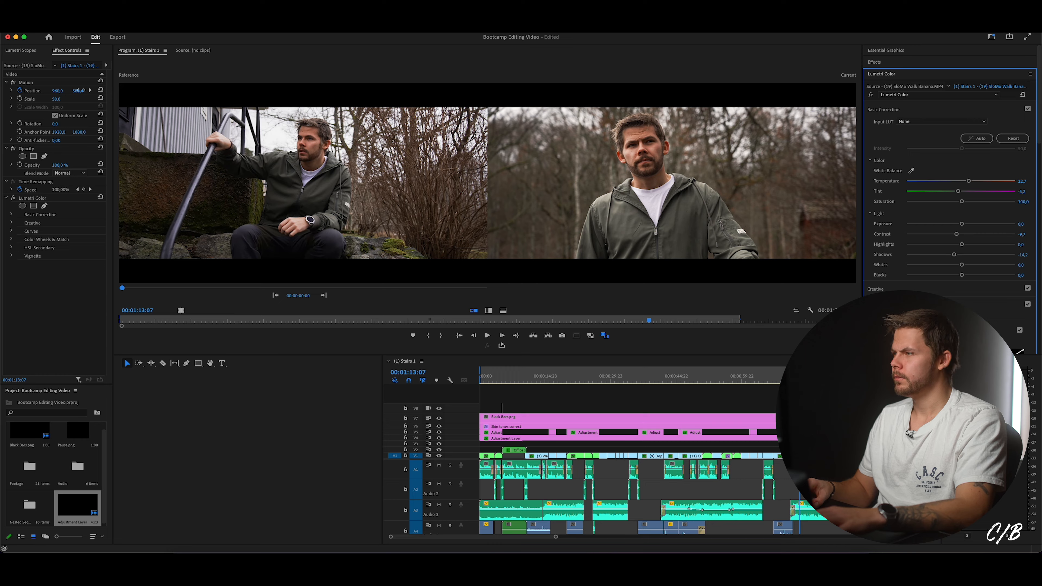
{"action": "key", "text": "super+s"}
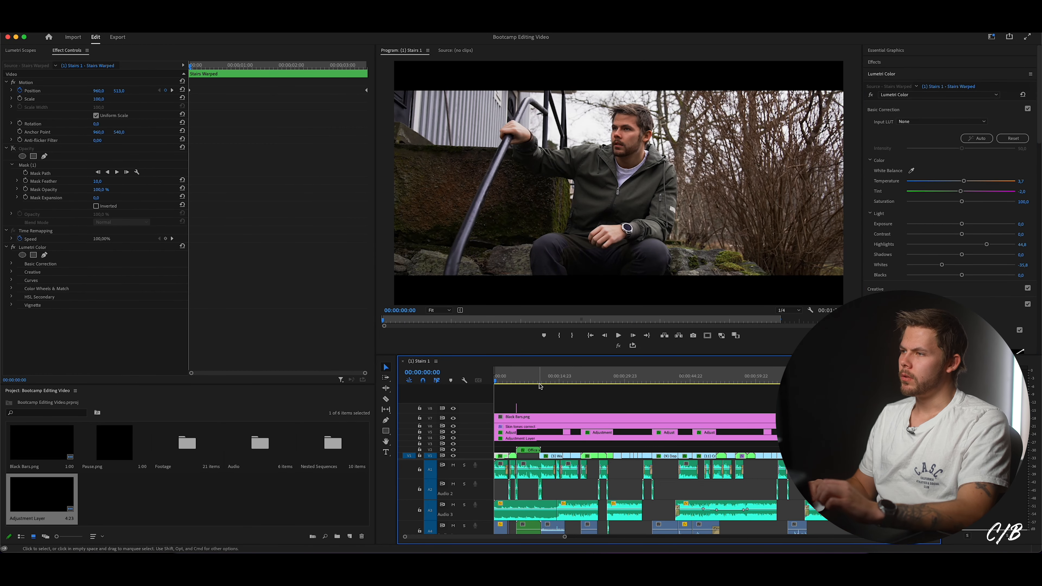
- Set the opacity of the full-length Overlay adjustment layer to 35 % and toggle its track's visibility to compare the image
{"action": "left_click", "coordinate": [511, 440]}
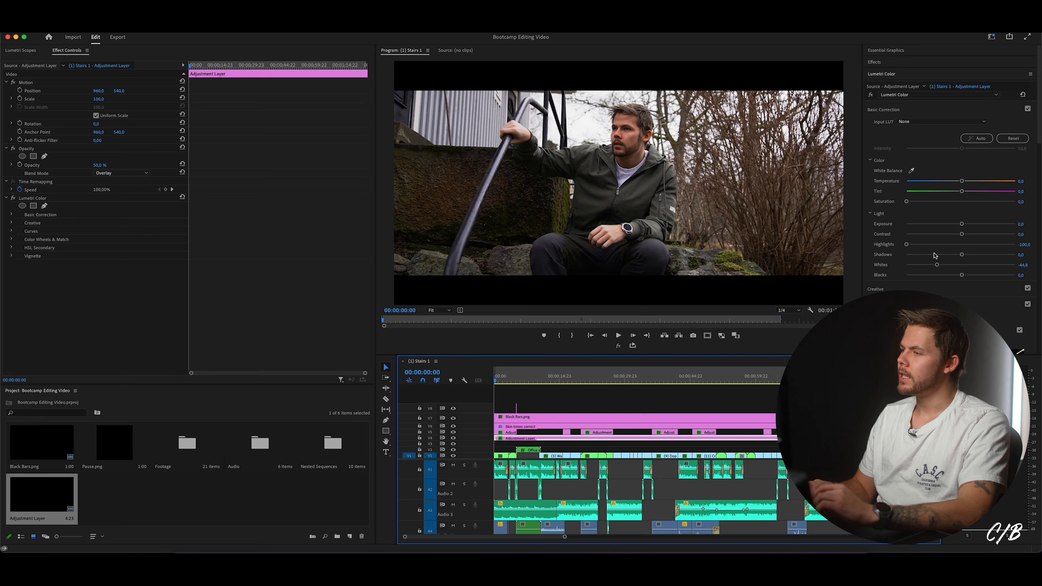
{"action": "left_click", "coordinate": [99, 165]}
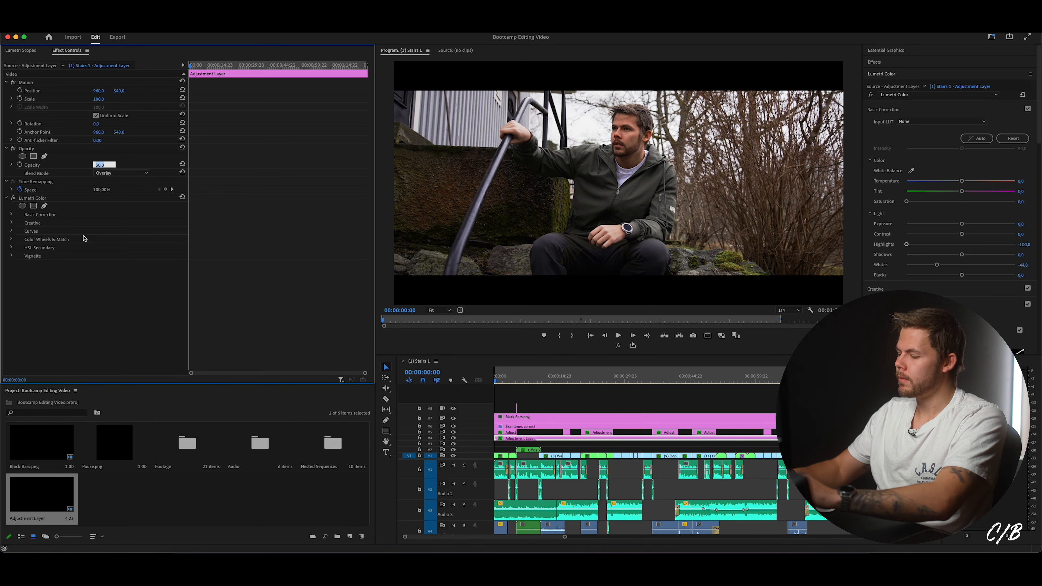
{"action": "type", "text": "35"}
{"action": "key", "text": "Return"}
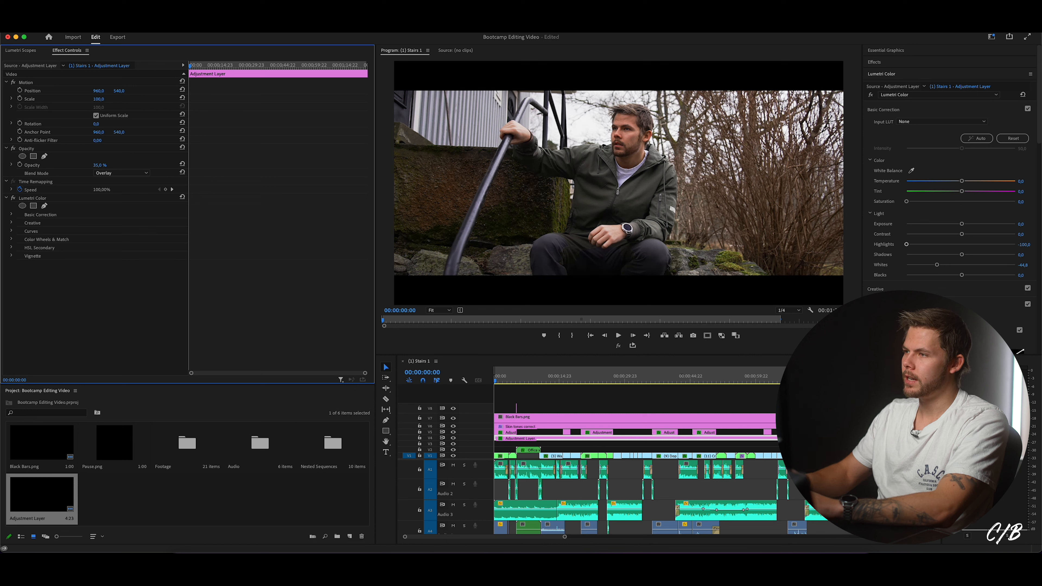
{"action": "left_click", "coordinate": [453, 438]}
{"action": "left_click", "coordinate": [454, 438]}
{"action": "left_click", "coordinate": [453, 438]}
{"action": "left_click", "coordinate": [454, 438]}
- Save the project, render and play back the whole Stairs 1 sequence, and return to its start
{"action": "mouse_move", "coordinate": [560, 385]}
{"action": "left_mouse_down"}
{"action": "mouse_move", "coordinate": [533, 384]}
{"action": "mouse_move", "coordinate": [567, 383]}
{"action": "mouse_move", "coordinate": [544, 384]}
{"action": "left_mouse_up"}
{"action": "key", "text": "super+s"}
{"action": "key", "text": "Return"}
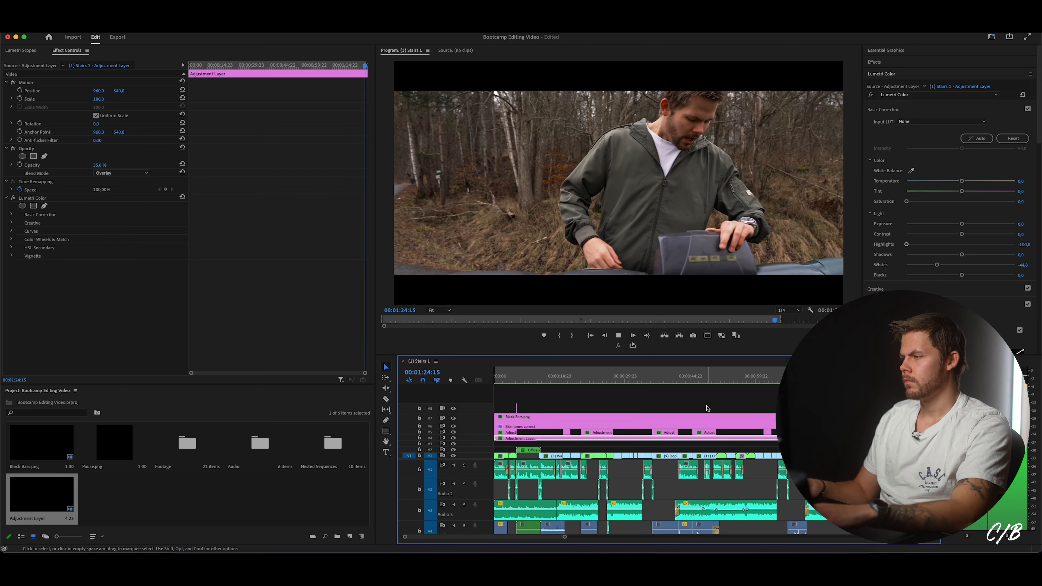
{"action": "key", "text": "space"}
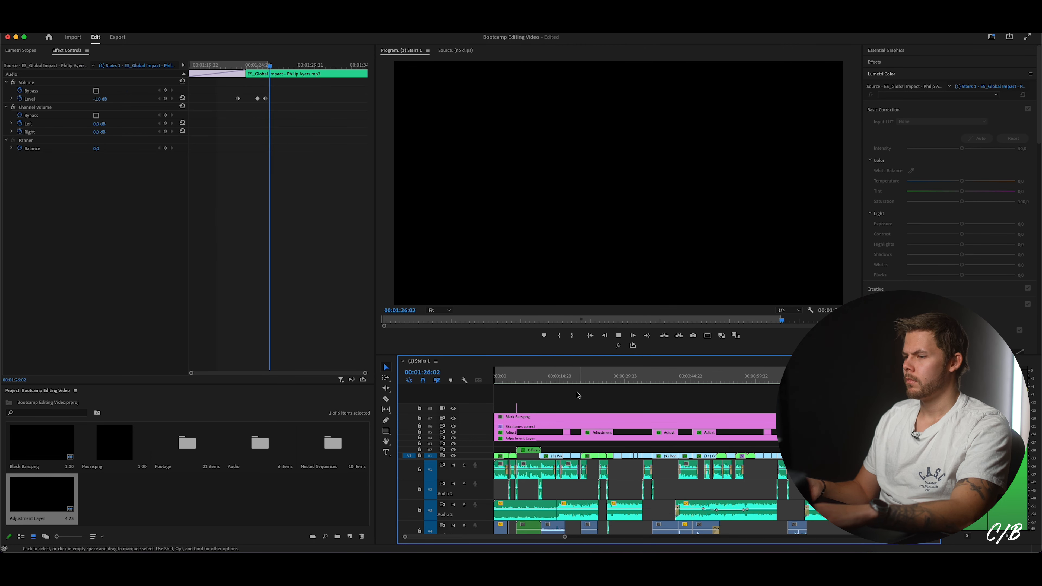
{"action": "key", "text": "Home"}
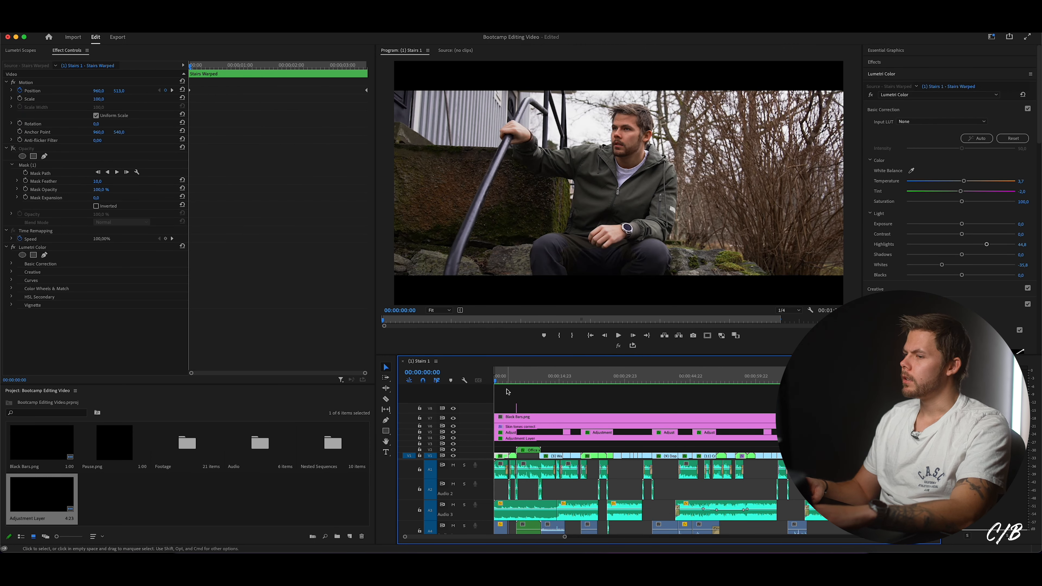
- Reset the Exposure of the three Stairs Warped clips at 00:00:20:21, 00:00:24:21 and 00:00:26:09 to 0
{"action": "left_click_drag", "start_coordinate": [503, 377], "coordinate": [585, 388]}
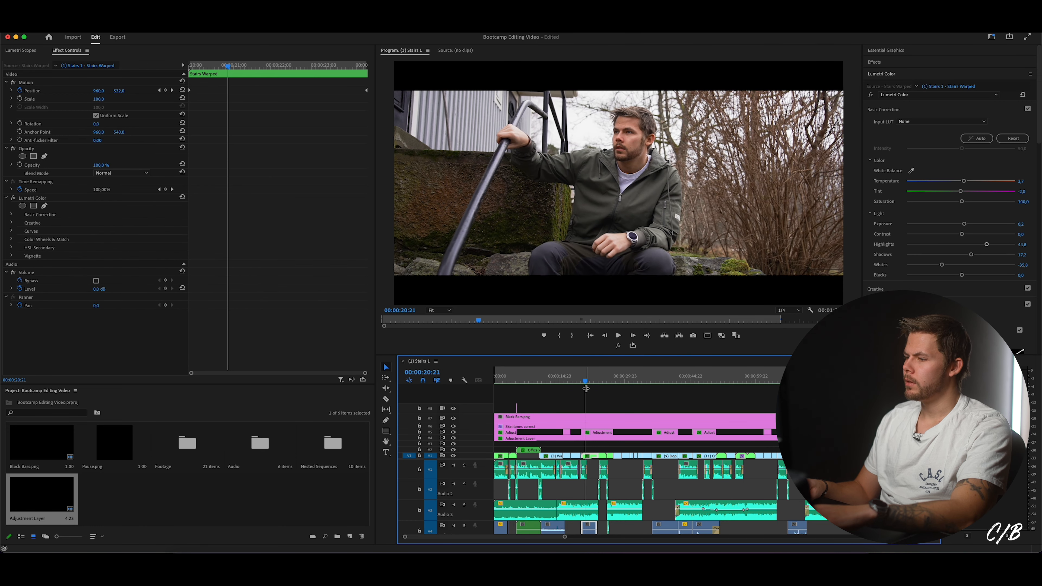
{"action": "left_click", "coordinate": [591, 434]}
{"action": "left_click", "coordinate": [588, 455]}
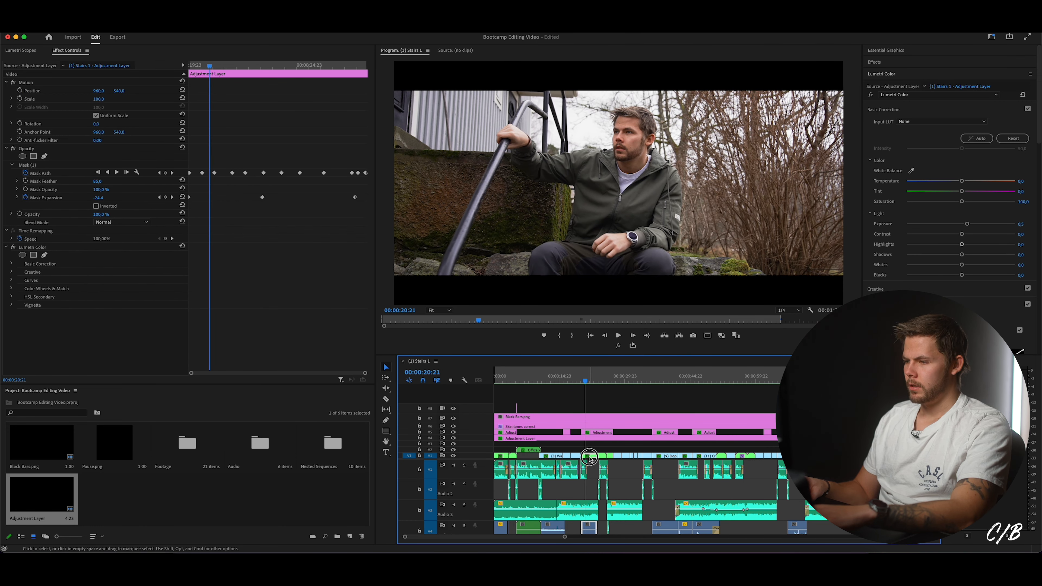
{"action": "double_click", "coordinate": [965, 224]}
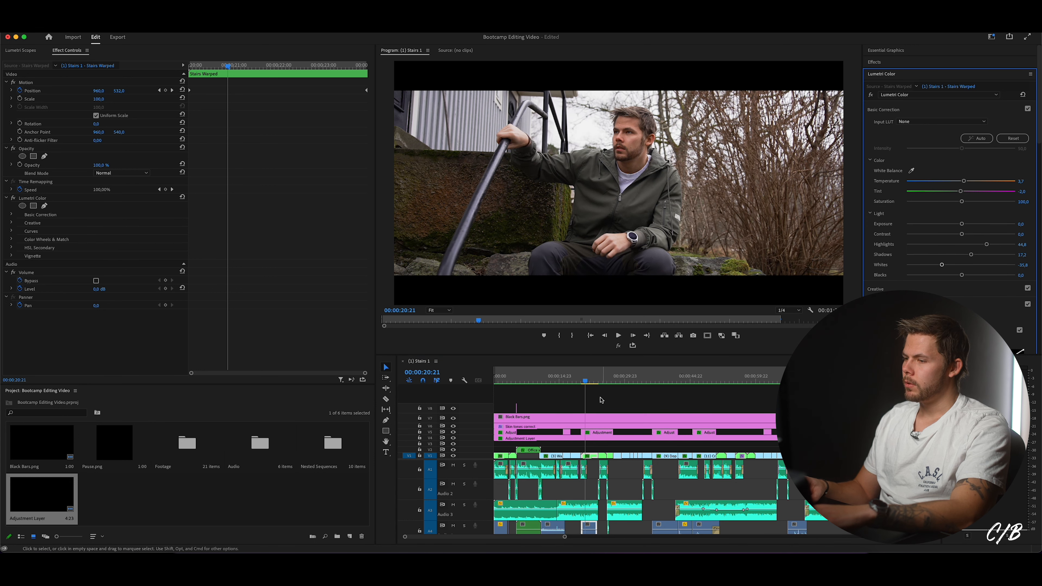
{"action": "left_click", "coordinate": [603, 382]}
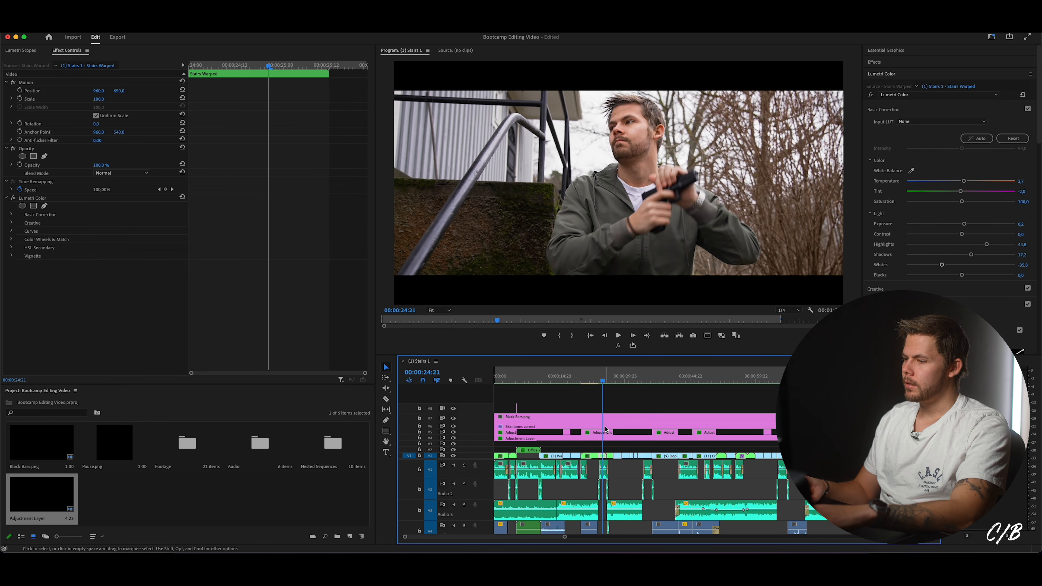
{"action": "double_click", "coordinate": [964, 224]}
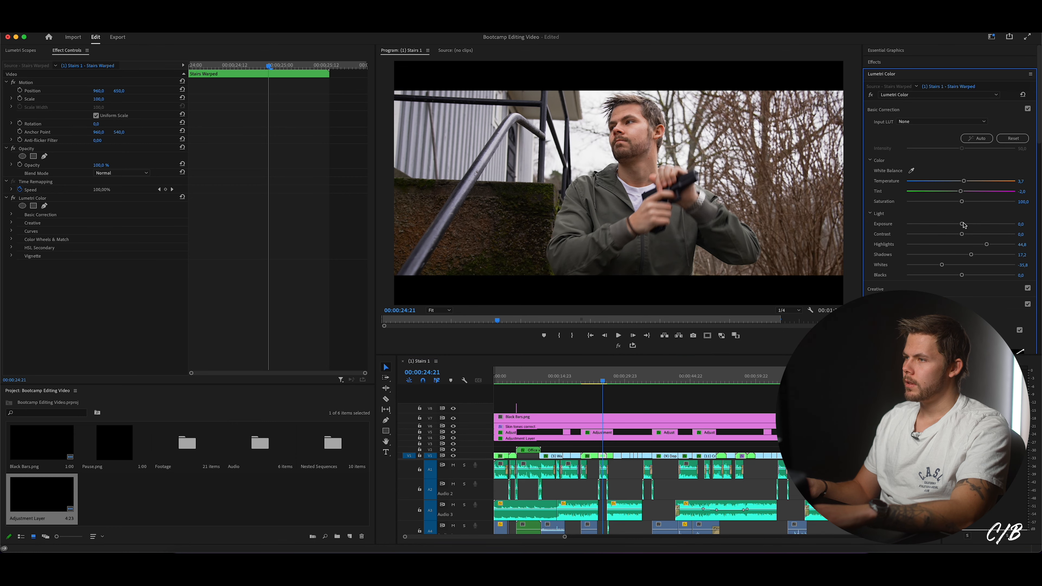
{"action": "left_click", "coordinate": [610, 382]}
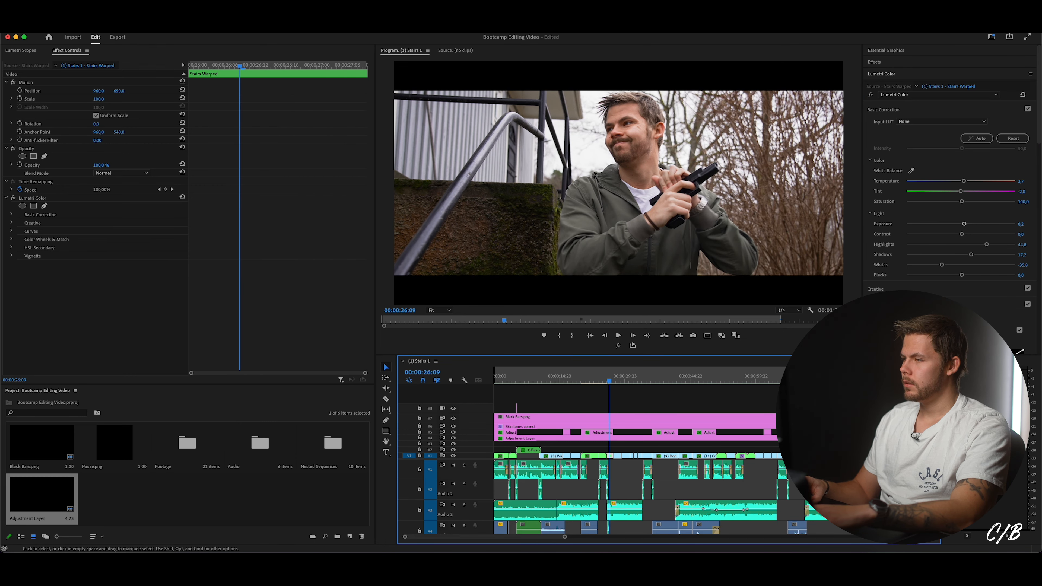
{"action": "double_click", "coordinate": [964, 224]}
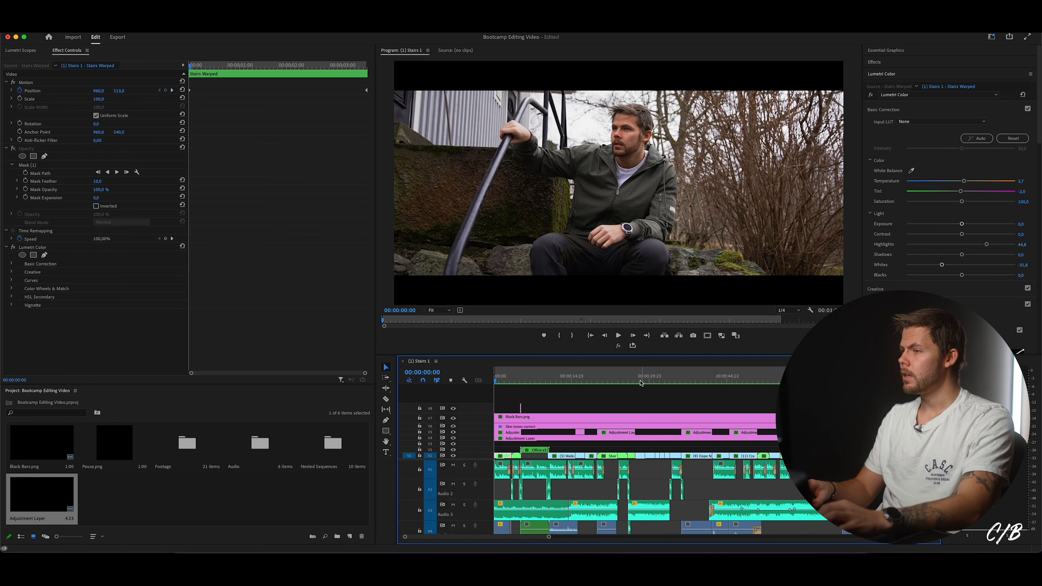
- Place an adjustment layer directly above the Hitman 1 clip and extend it to the end of the Hitman 2 clip
{"action": "left_click", "coordinate": [37, 495]}
{"action": "left_click_drag", "start_coordinate": [37, 496], "coordinate": [640, 451]}
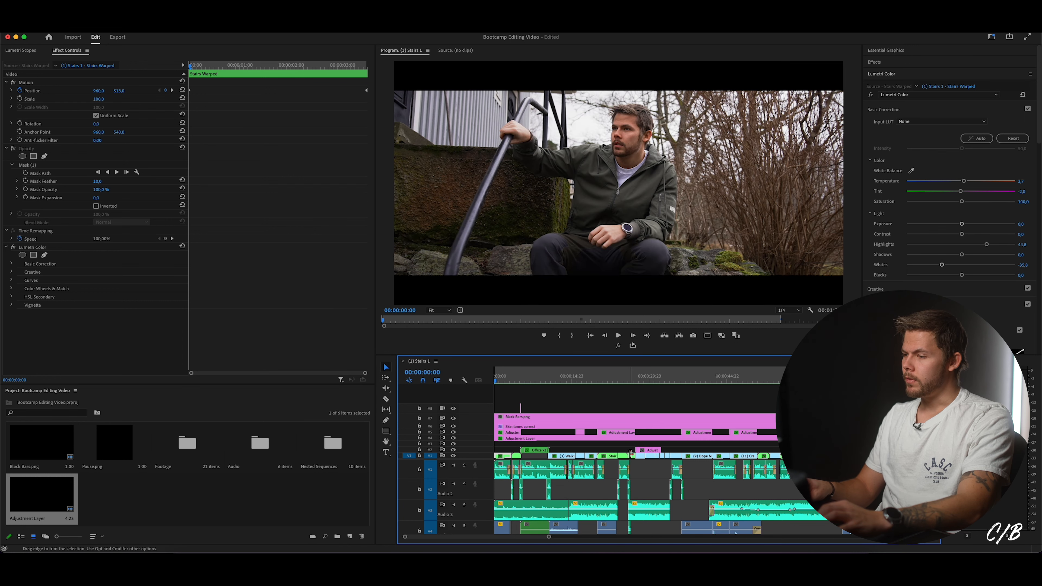
{"action": "left_click", "coordinate": [640, 380]}
{"action": "left_click_drag", "start_coordinate": [549, 537], "coordinate": [507, 538]}
{"action": "scroll", "coordinate": [673, 427], "scroll_direction": "right", "scroll_amount": 2}
{"action": "left_click_drag", "start_coordinate": [730, 375], "coordinate": [701, 403]}
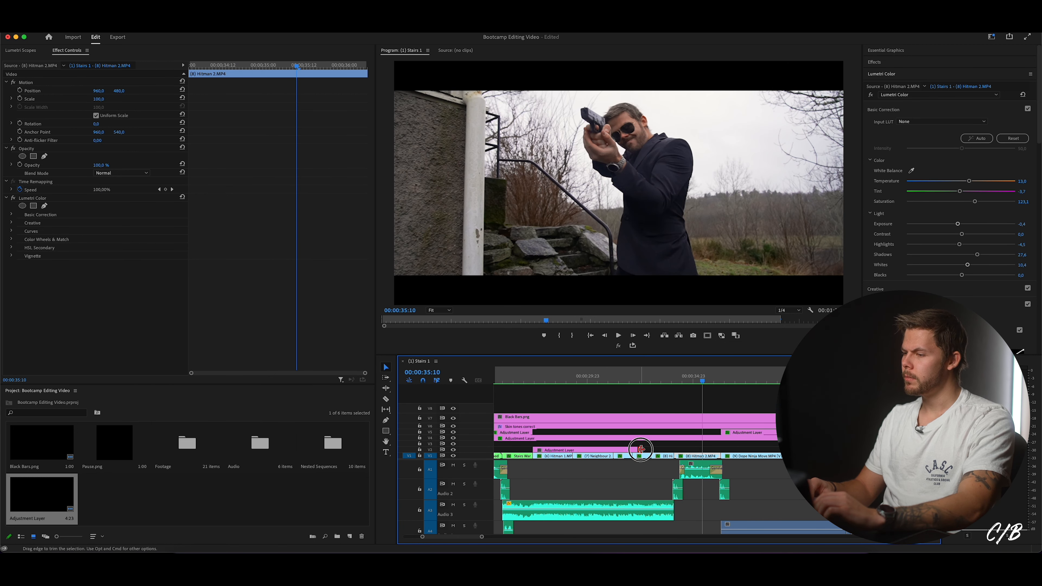
{"action": "left_click_drag", "start_coordinate": [641, 449], "coordinate": [721, 450]}
- Set the Creative Sharpen value of the new adjustment layer above the Hitman clips to 30
{"action": "left_click_drag", "start_coordinate": [528, 380], "coordinate": [541, 379]}
{"action": "left_click", "coordinate": [570, 451]}
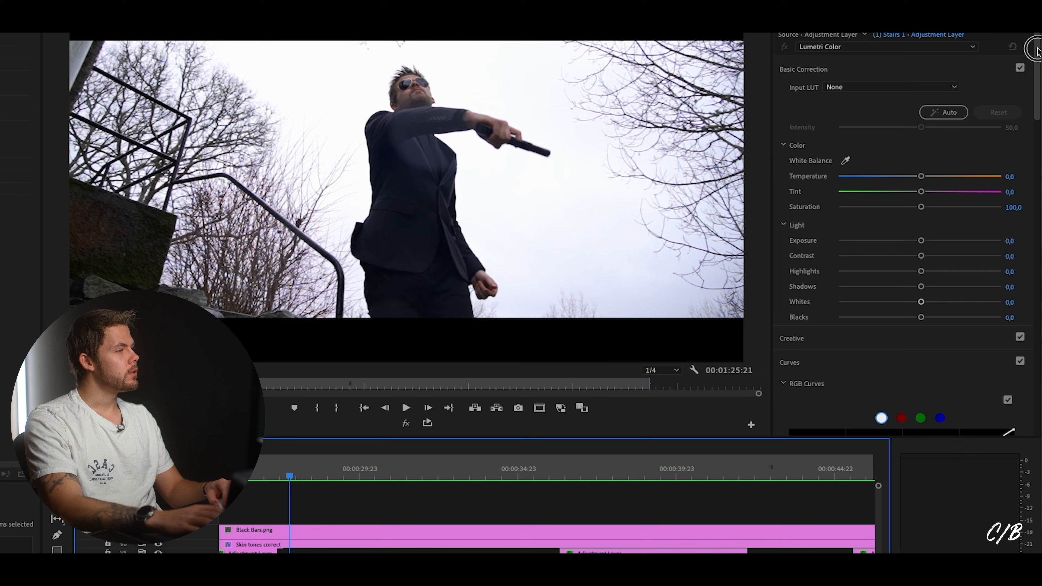
{"action": "left_click_drag", "start_coordinate": [1036, 49], "coordinate": [1037, 121]}
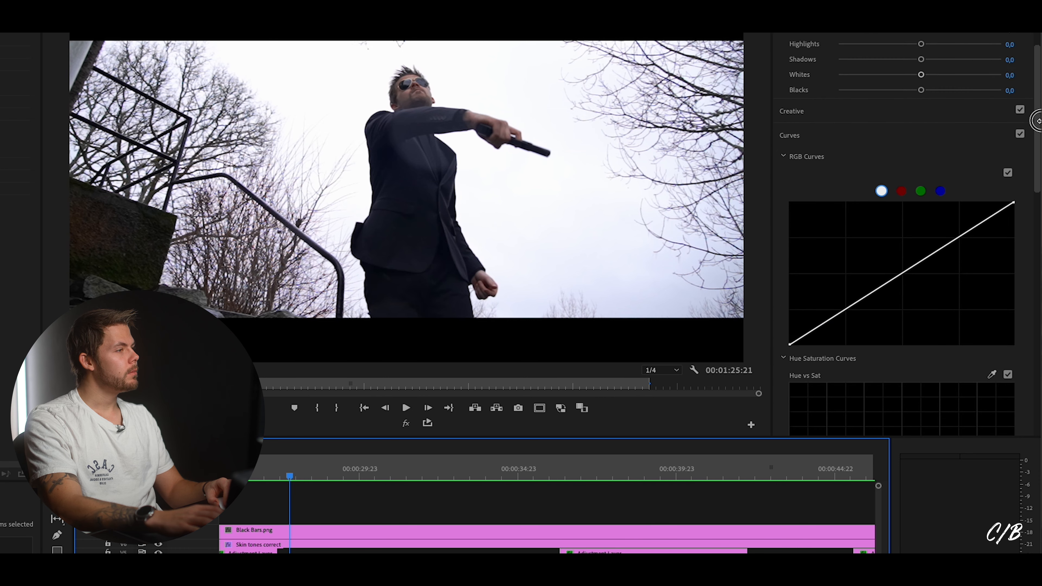
{"action": "left_click", "coordinate": [805, 112]}
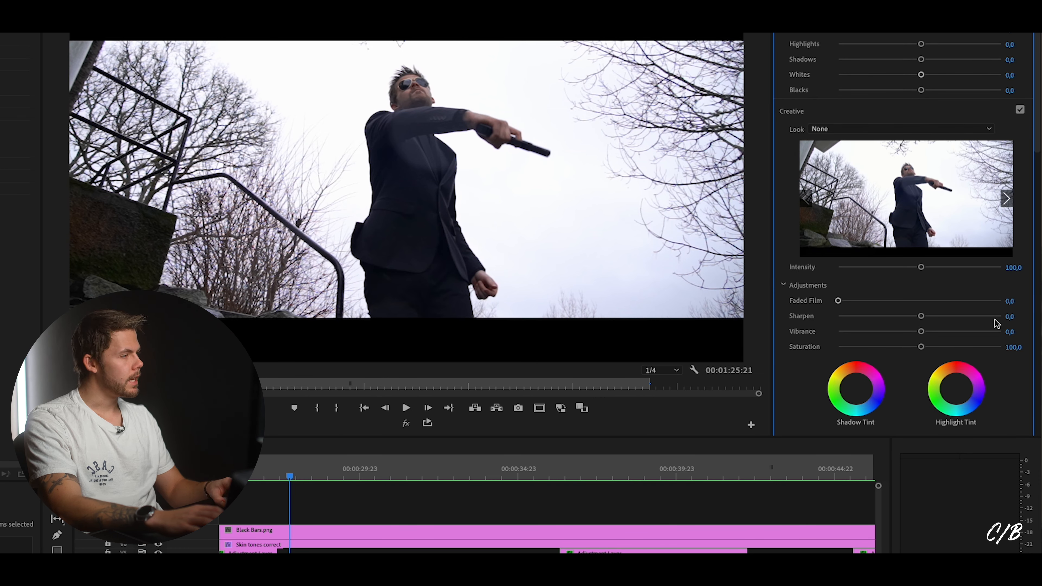
{"action": "left_click", "coordinate": [1009, 316]}
{"action": "type", "text": "30"}
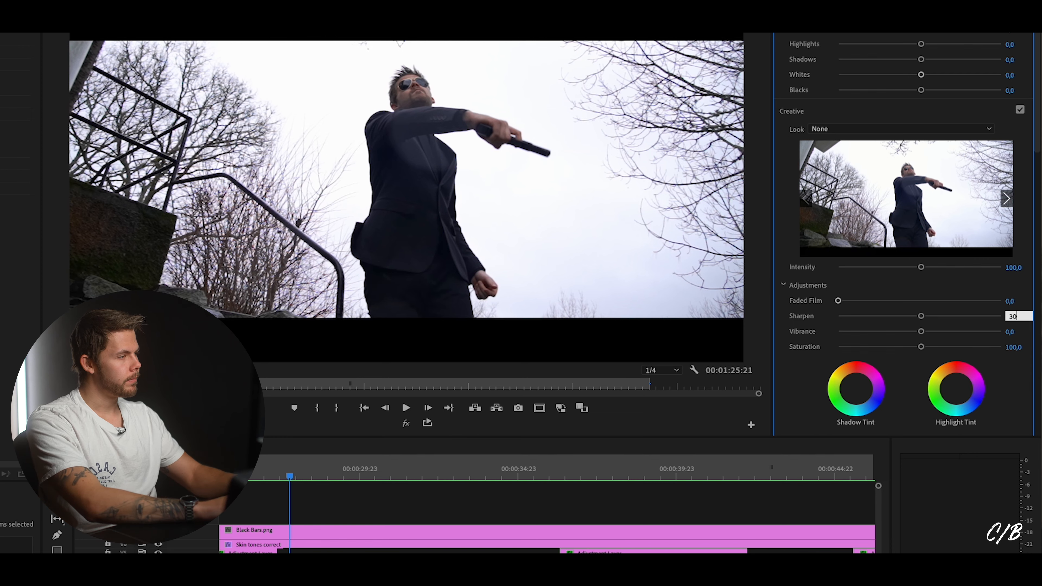
{"action": "key", "text": "Return"}
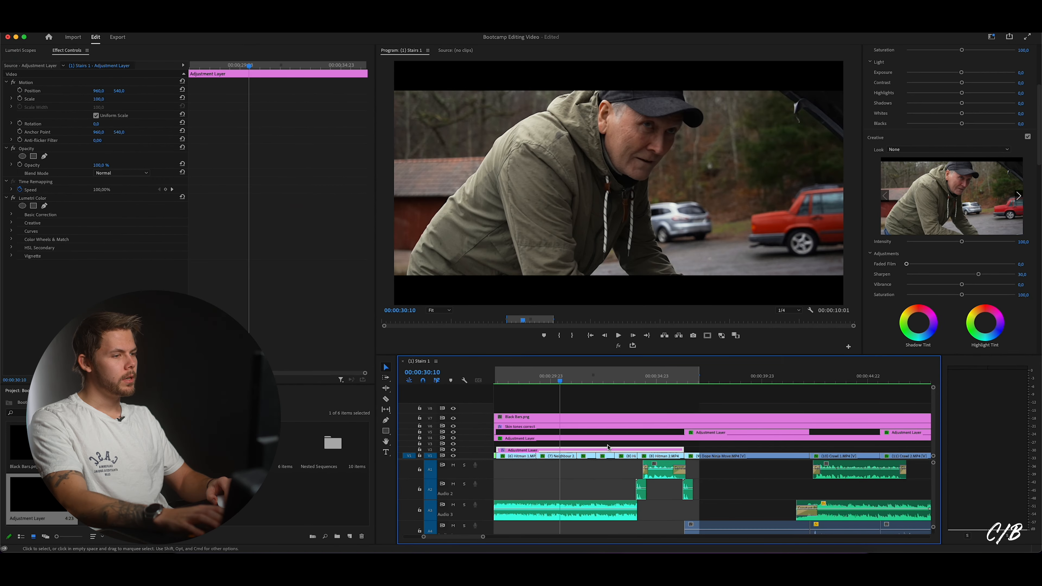
- Copy the sharpening adjustment layer above the shots from about 00:00:58 to 00:01:07
{"action": "scroll", "coordinate": [608, 448], "scroll_direction": "right", "scroll_amount": 3}
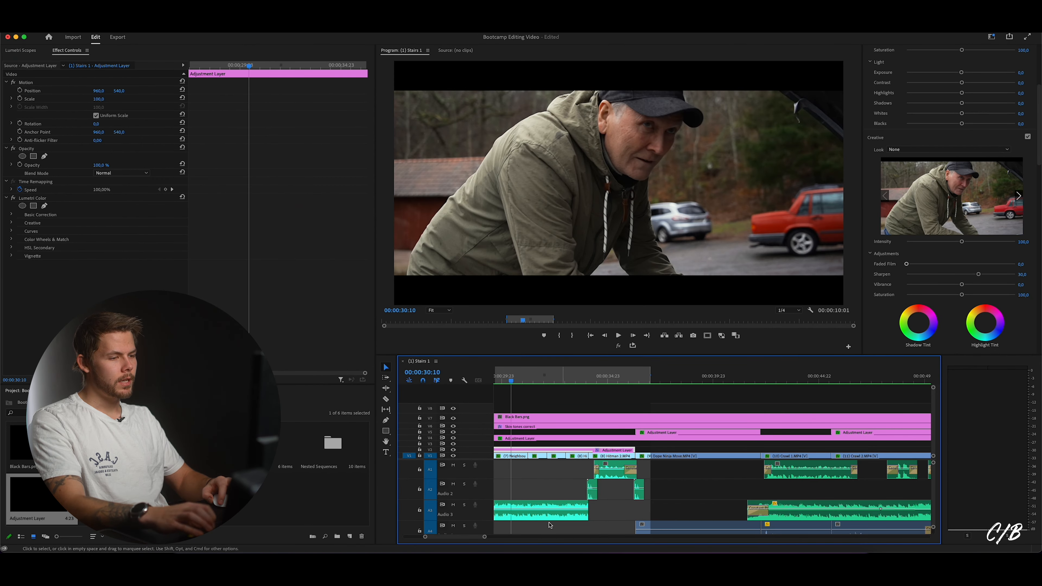
{"action": "left_click_drag", "start_coordinate": [485, 538], "coordinate": [509, 539]}
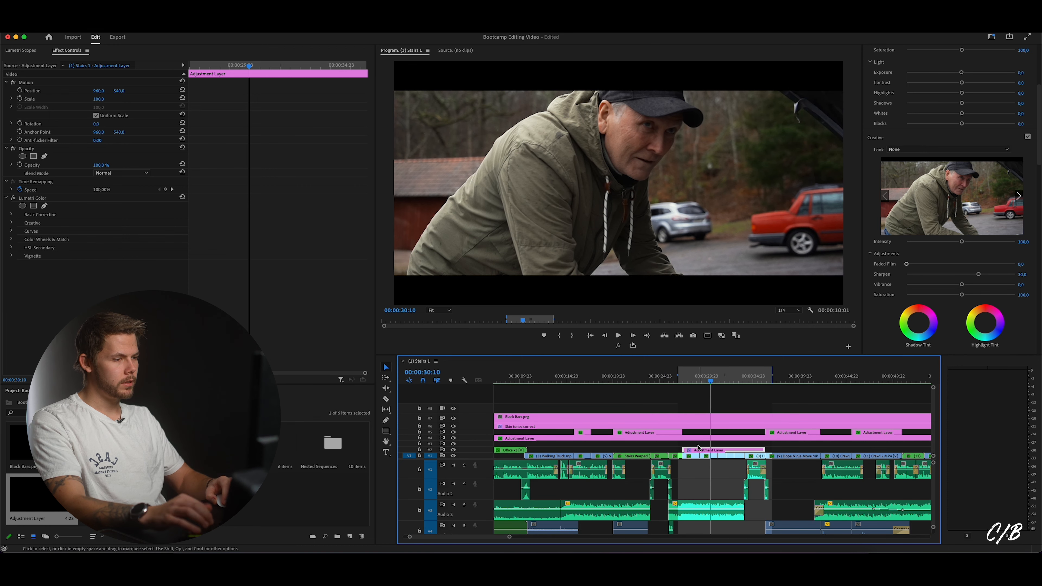
{"action": "mouse_move", "coordinate": [698, 451]}
{"action": "left_mouse_down"}
{"action": "mouse_move", "coordinate": [919, 450]}
{"action": "mouse_move", "coordinate": [940, 442]}
{"action": "mouse_move", "coordinate": [934, 453]}
{"action": "mouse_move", "coordinate": [927, 444]}
{"action": "mouse_move", "coordinate": [688, 446]}
{"action": "left_mouse_up"}
- Rename the sharpening adjustment layer at 00:01:06:03, entering a name that begins with "Sha"
{"action": "right_click", "coordinate": [686, 445]}
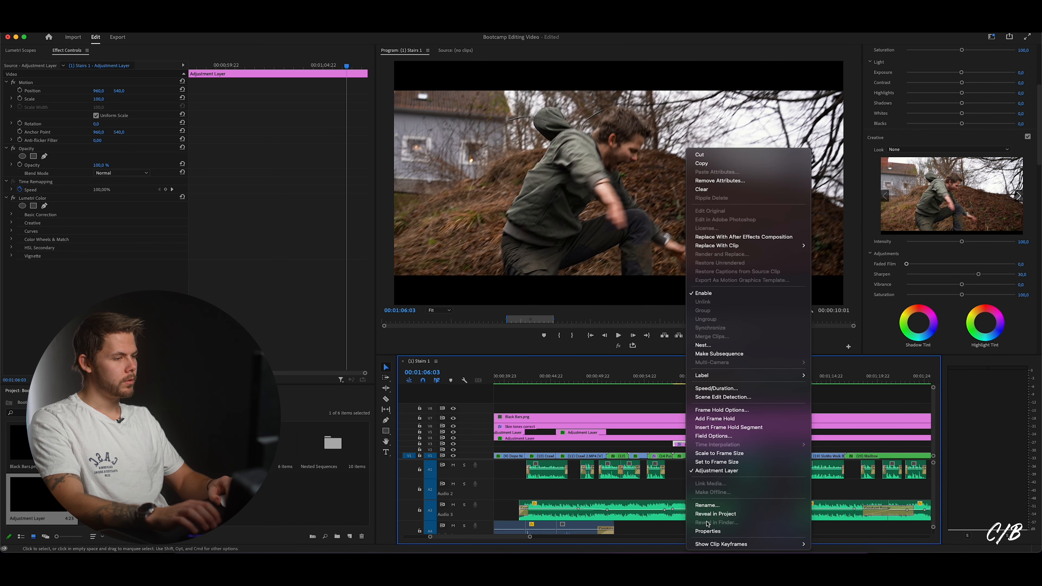
{"action": "left_click", "coordinate": [707, 505]}
{"action": "type", "text": "Sha"}
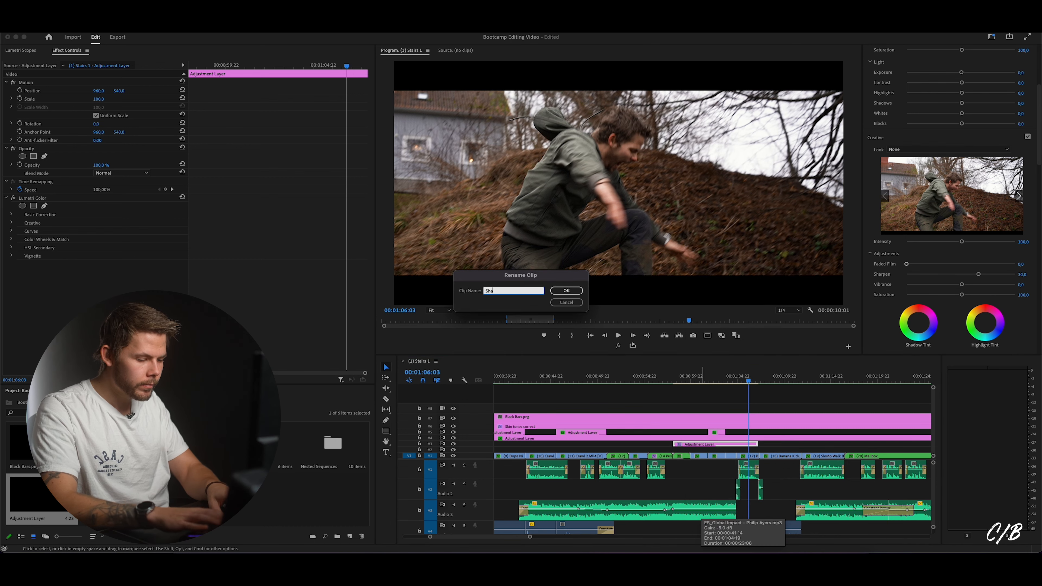